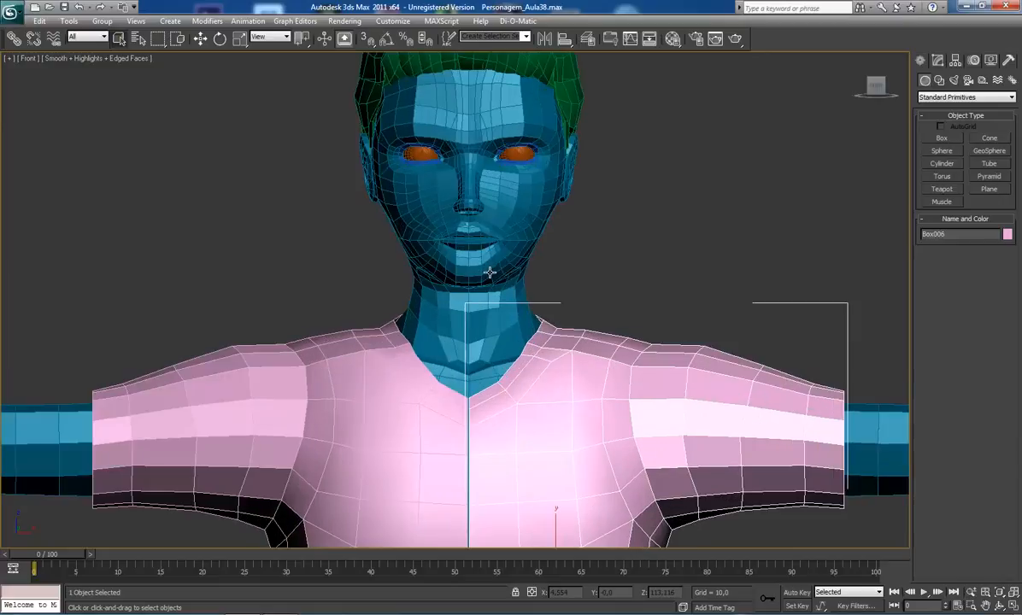
- Move two vertices on the left side of the body mesh's neck slightly inward along X to about 6.489
key(p)
scroll(469, 330, up, 2)
scroll(469, 331, down, 3)
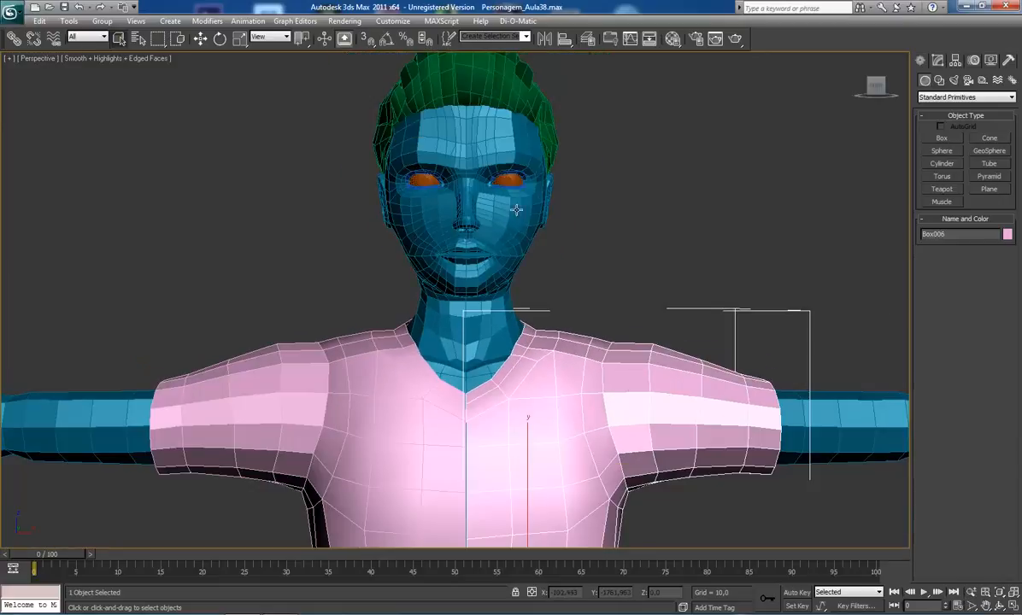
click(476, 188)
scroll(476, 187, up, 4)
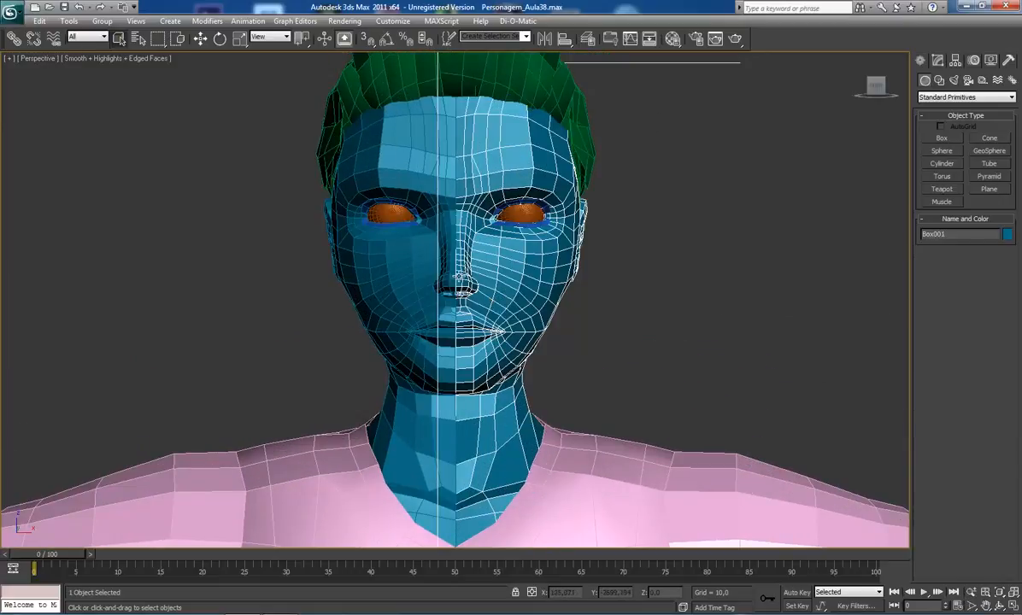
scroll(519, 289, down, 3)
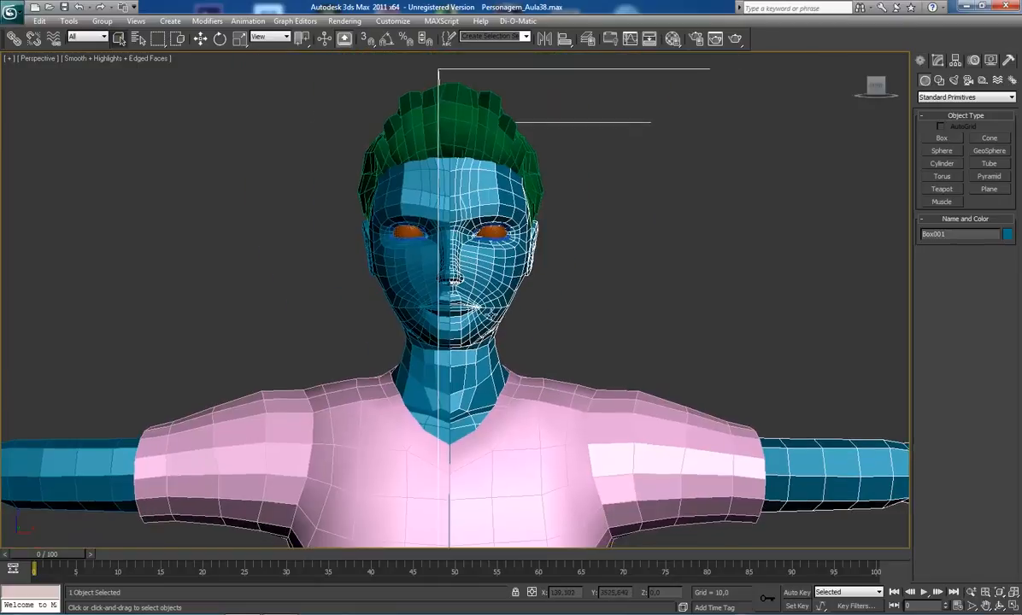
scroll(506, 336, up, 4)
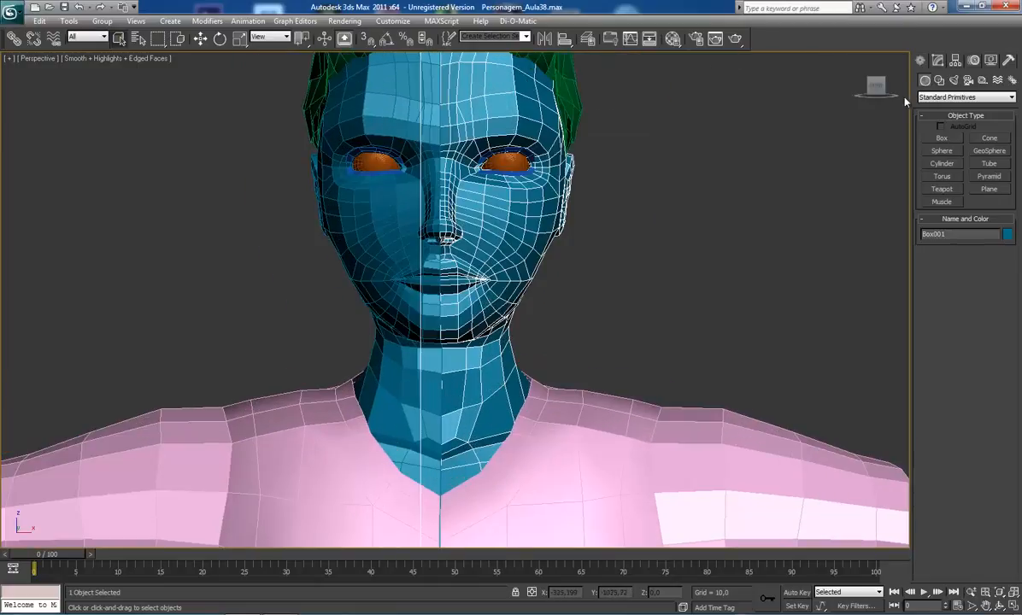
click(937, 60)
key(1)
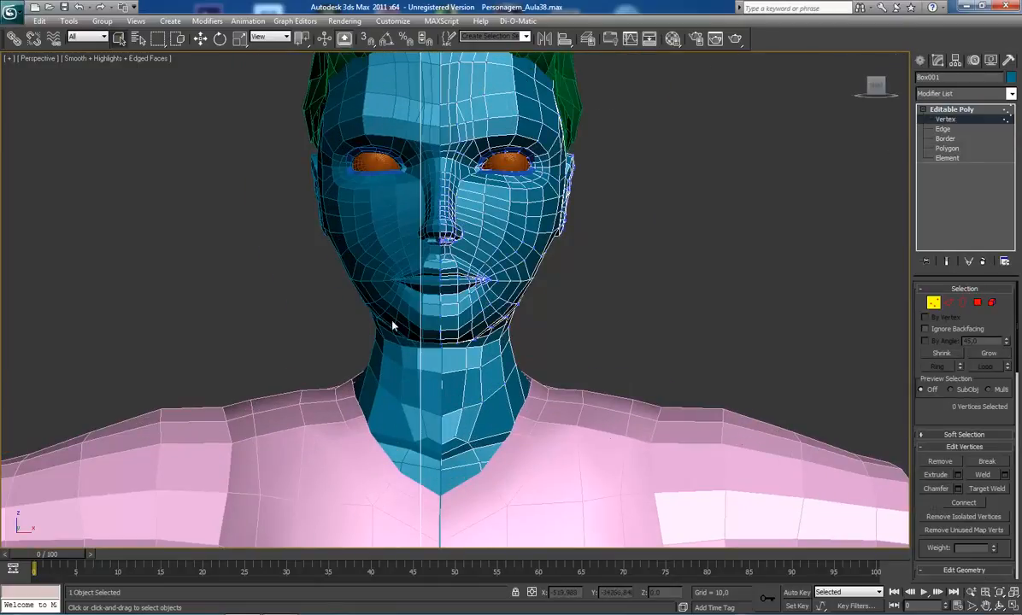
click(518, 373)
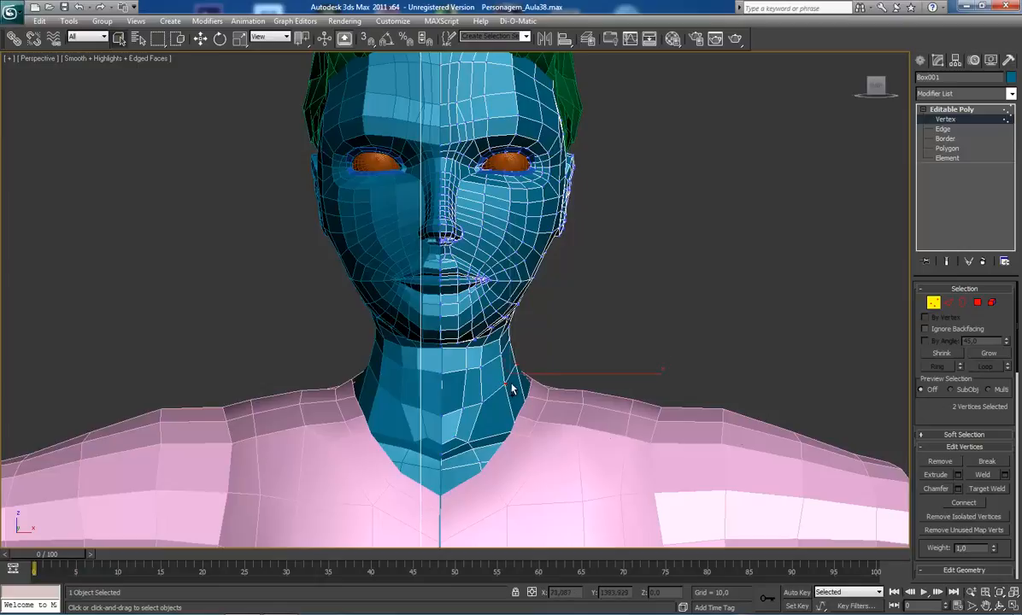
alt+middle_drag(522, 321, 562, 323)
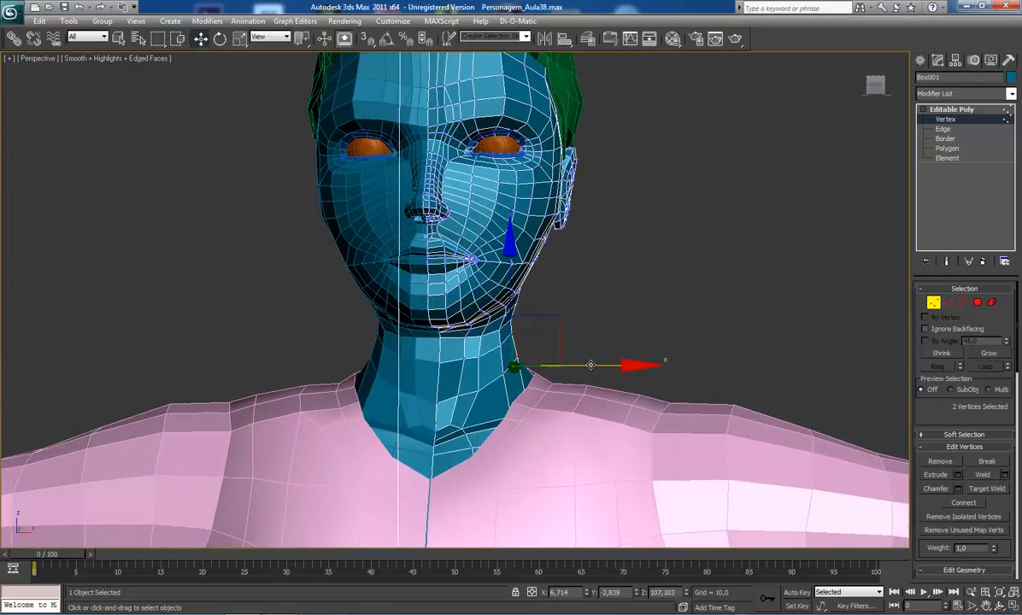
mouse_move(591, 365)
mouse_down()
mouse_move(578, 364)
mouse_move(593, 366)
mouse_up()
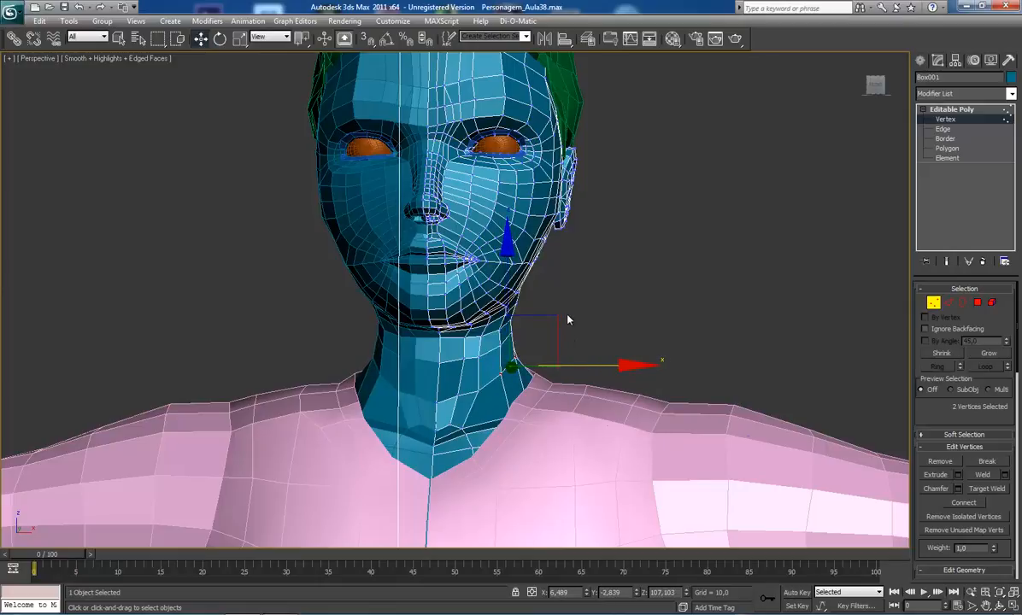
- Shift three vertices on the upper left side of the neck inward along X to about 6.208 and leave vertex editing
alt+middle_drag(568, 320, 415, 351)
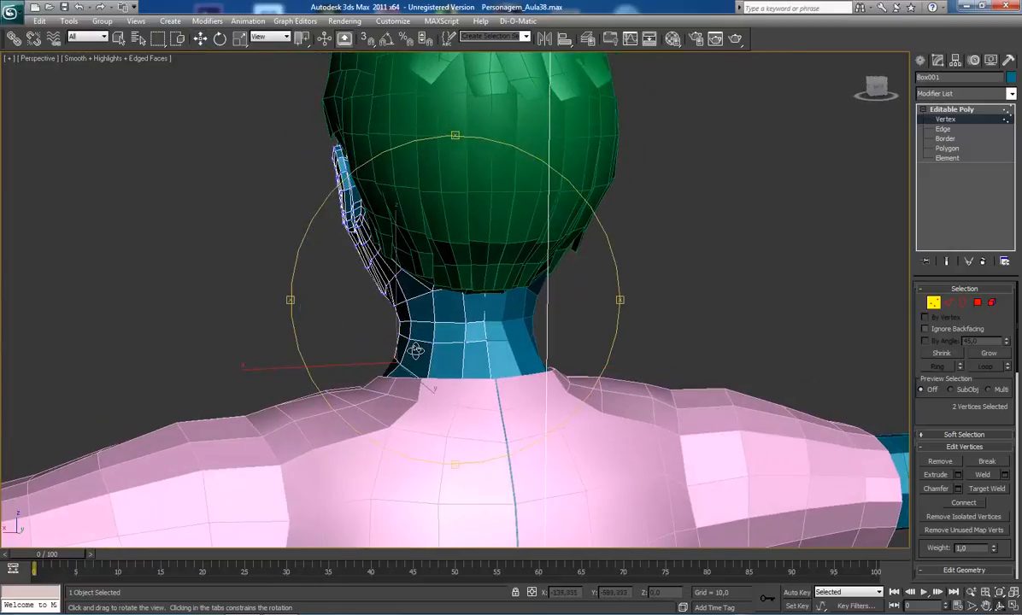
scroll(415, 350, up, 4)
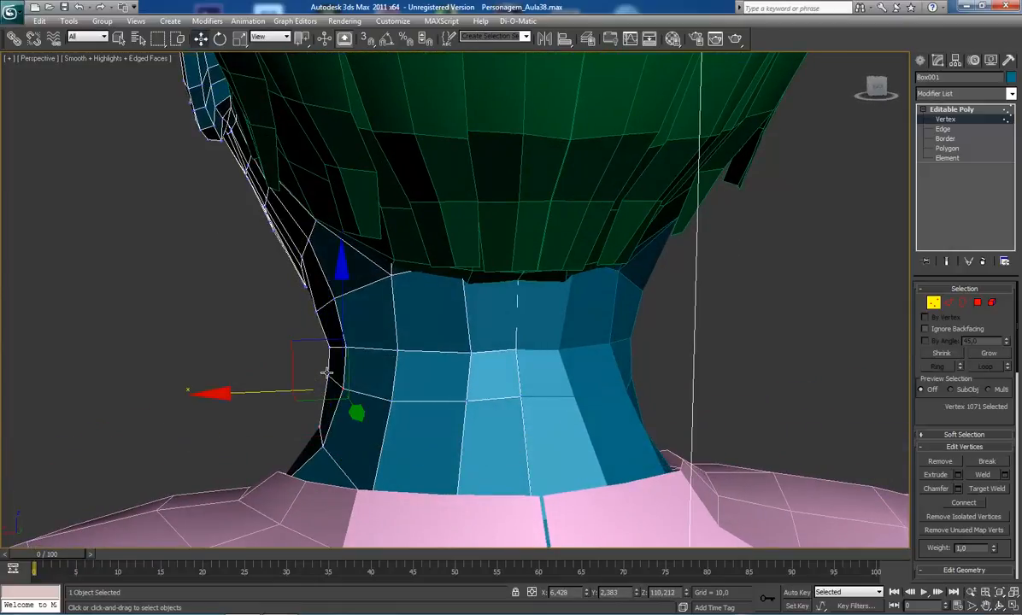
alt+middle_drag(418, 382, 615, 338)
ctrl+click(562, 405)
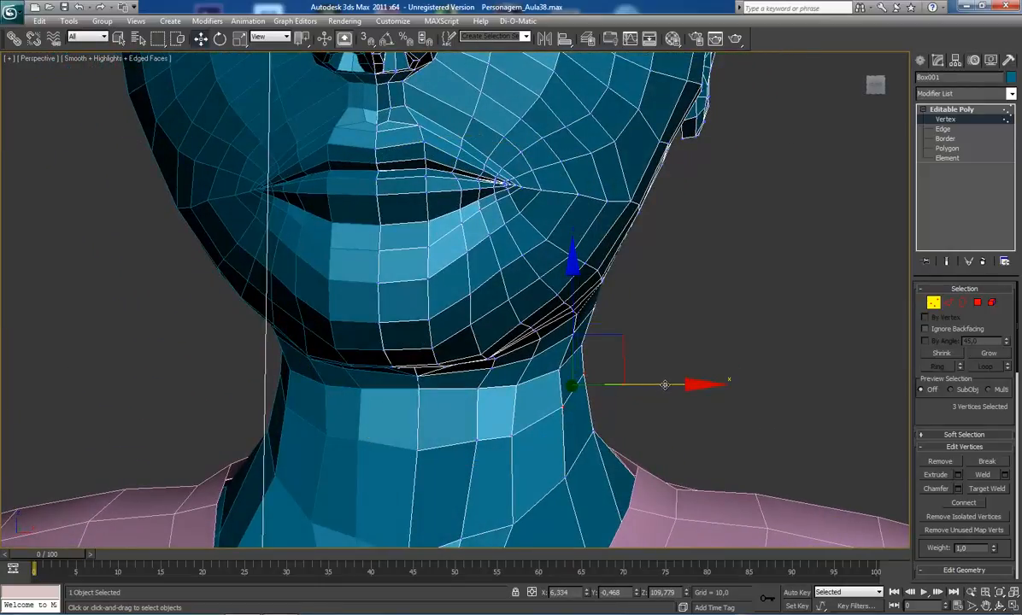
drag(664, 385, 663, 384)
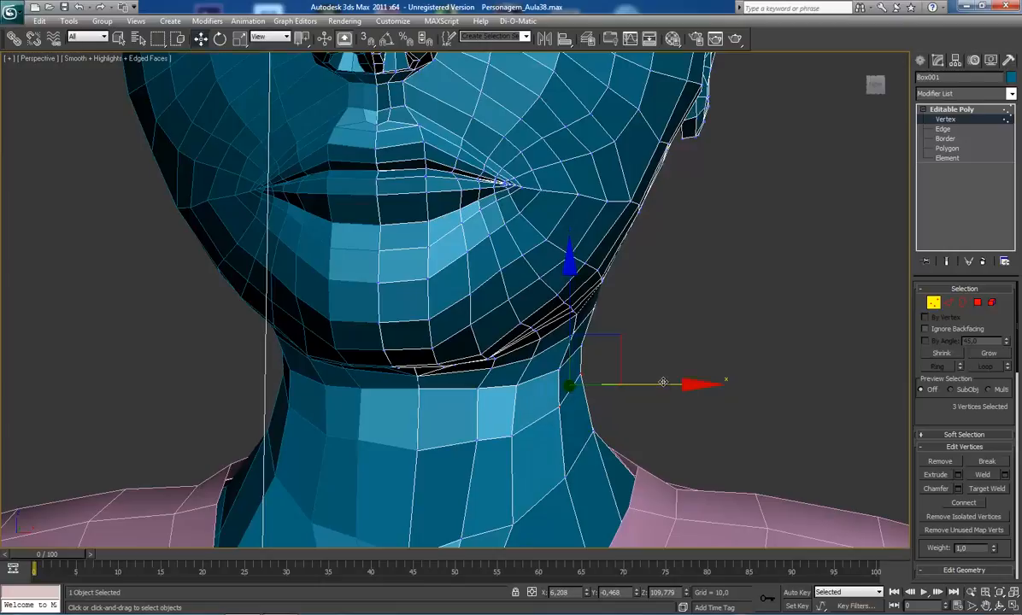
key(f)
scroll(598, 352, down, 6)
scroll(576, 334, down, 2)
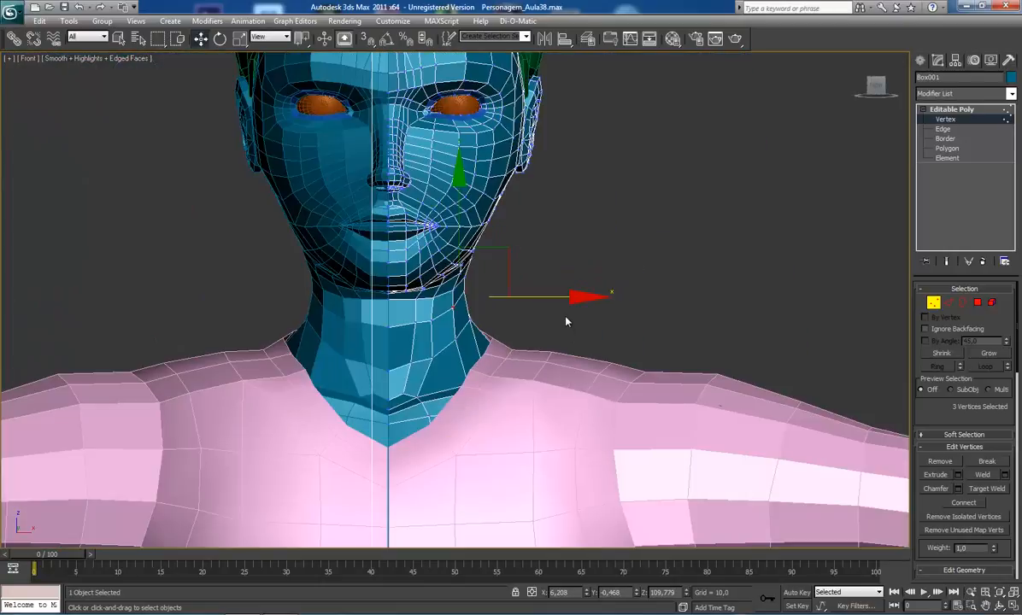
scroll(525, 292, up, 6)
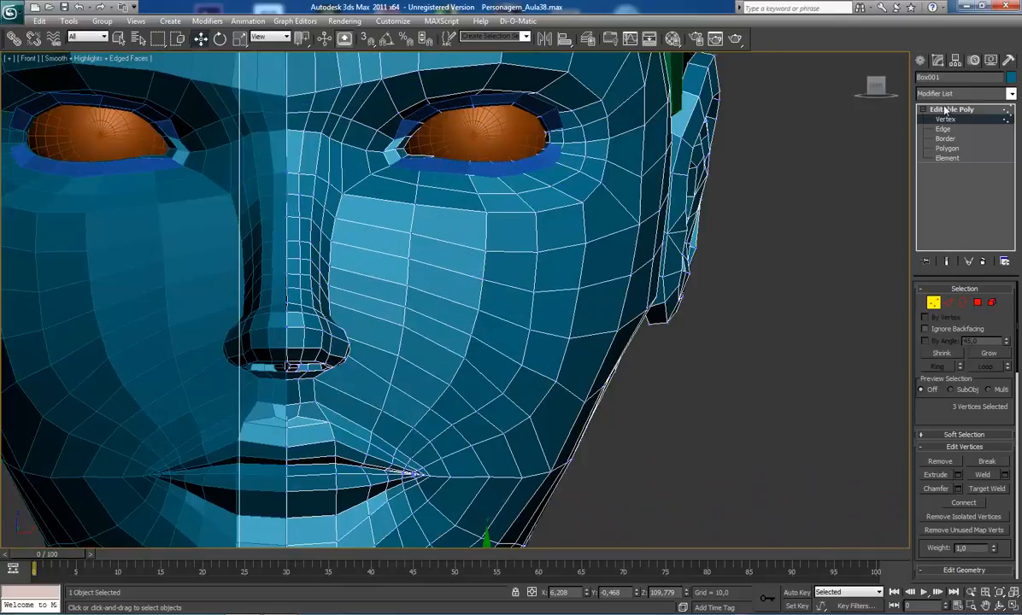
click(945, 108)
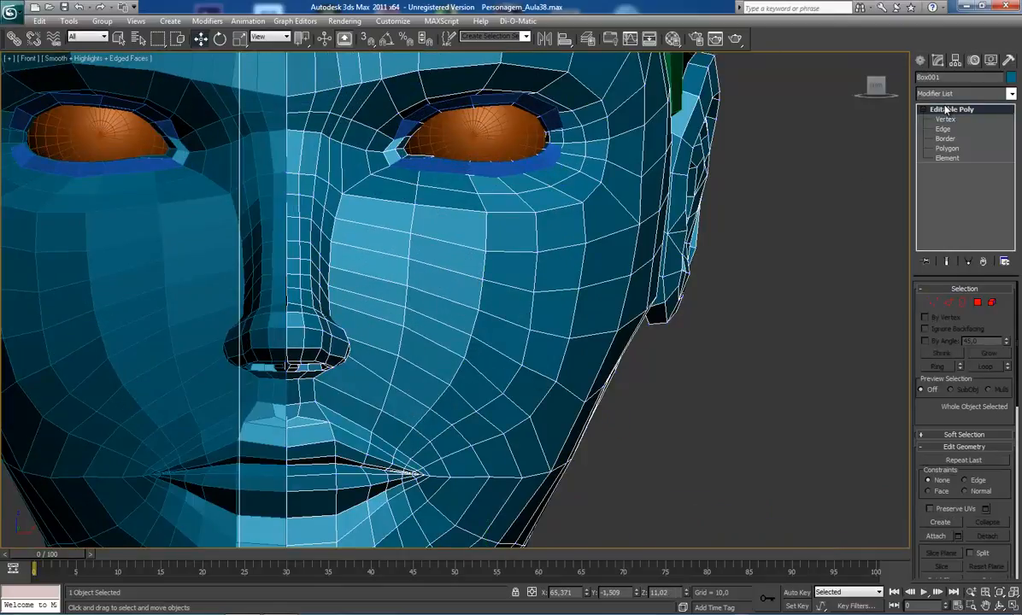
- Select the character's left eyeball sphere through the wireframe and frame it in the perspective view
key(F3)
middle_drag(515, 222, 506, 275)
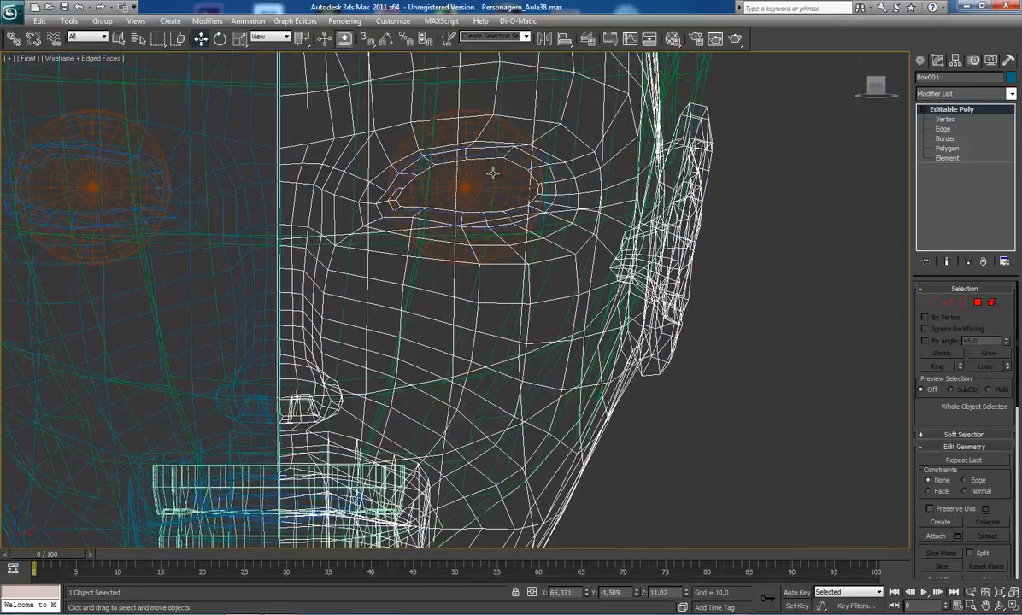
click(489, 176)
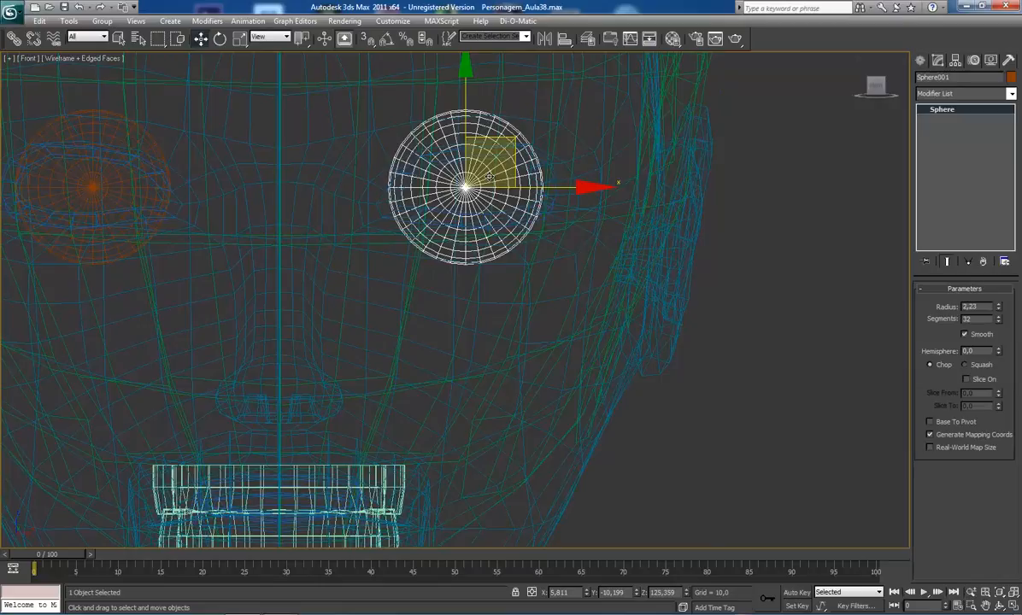
key(p)
key(z)
key(ctrl+r)
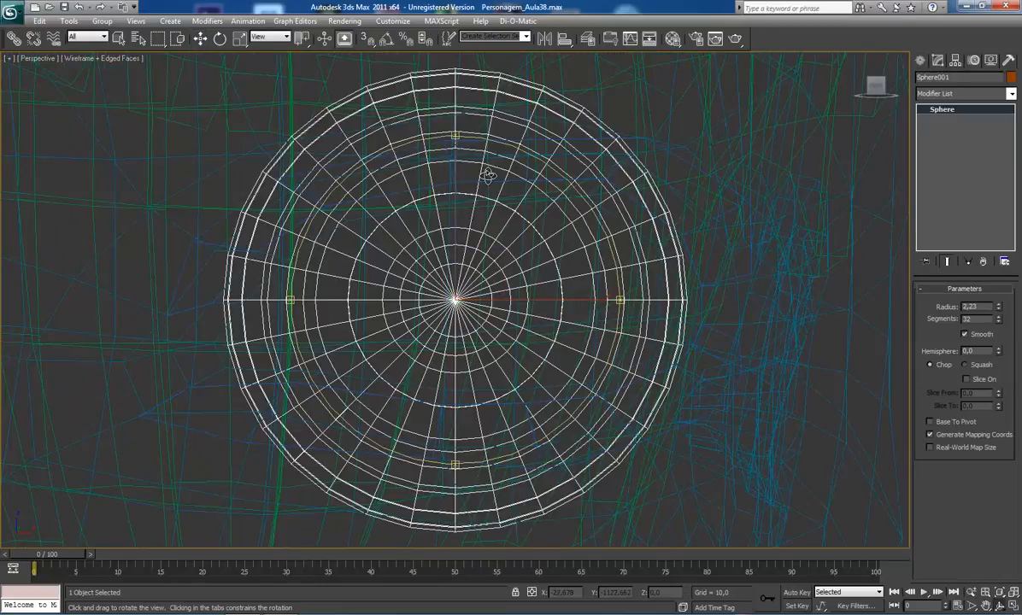
- Examine the eyeball's pole orientation and its fit inside the eyelids from several angles, in wireframe and shaded display
scroll(487, 179, down, 3)
drag(457, 263, 440, 275)
scroll(415, 282, up, 3)
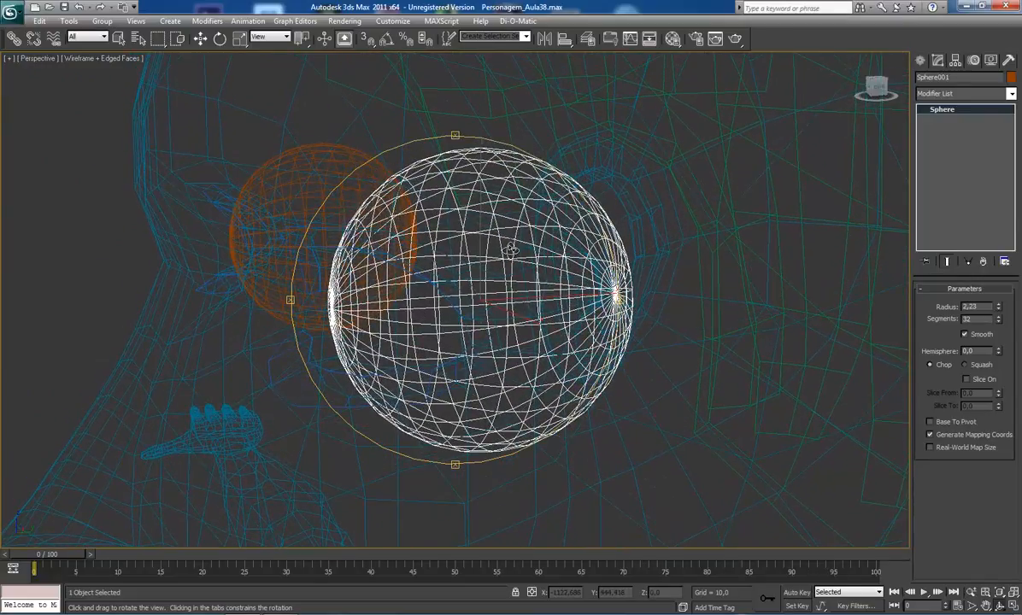
scroll(480, 237, down, 2)
drag(479, 237, 526, 243)
key(F3)
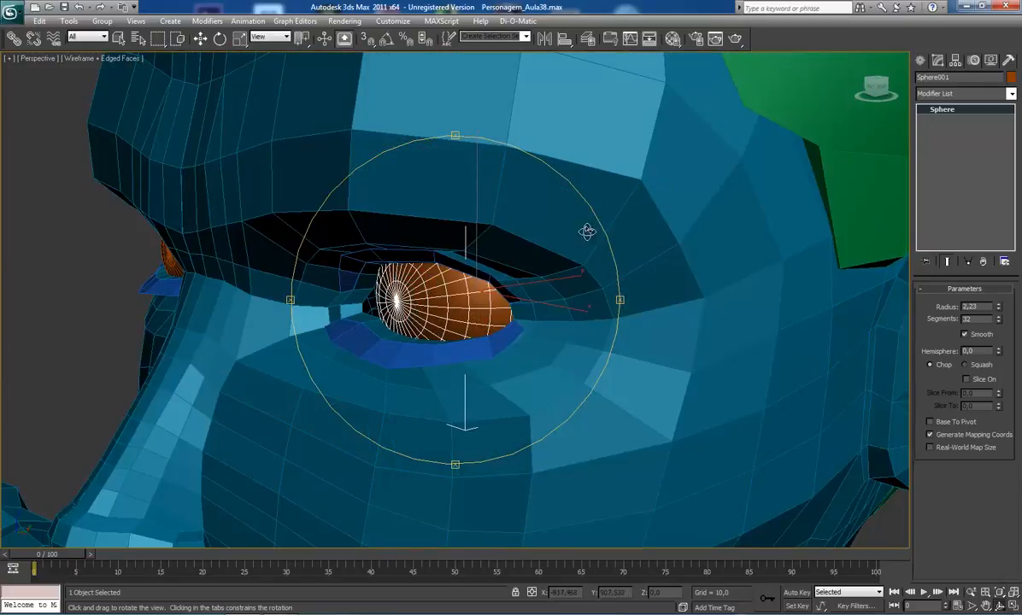
drag(451, 276, 503, 266)
scroll(458, 259, up, 2)
scroll(481, 253, down, 6)
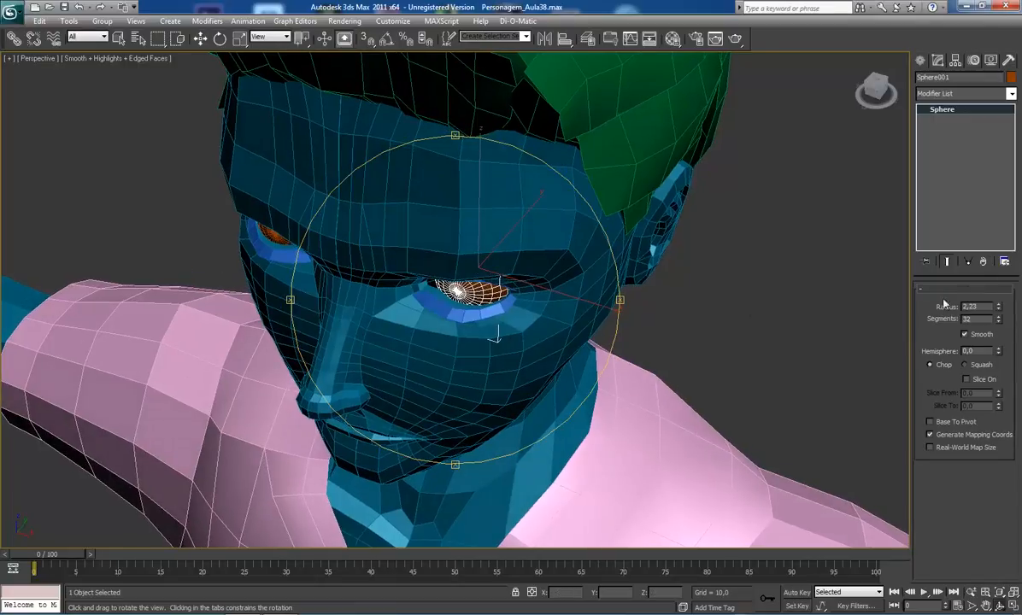
middle_drag(479, 271, 462, 244)
scroll(461, 243, up, 3)
drag(461, 243, 474, 211)
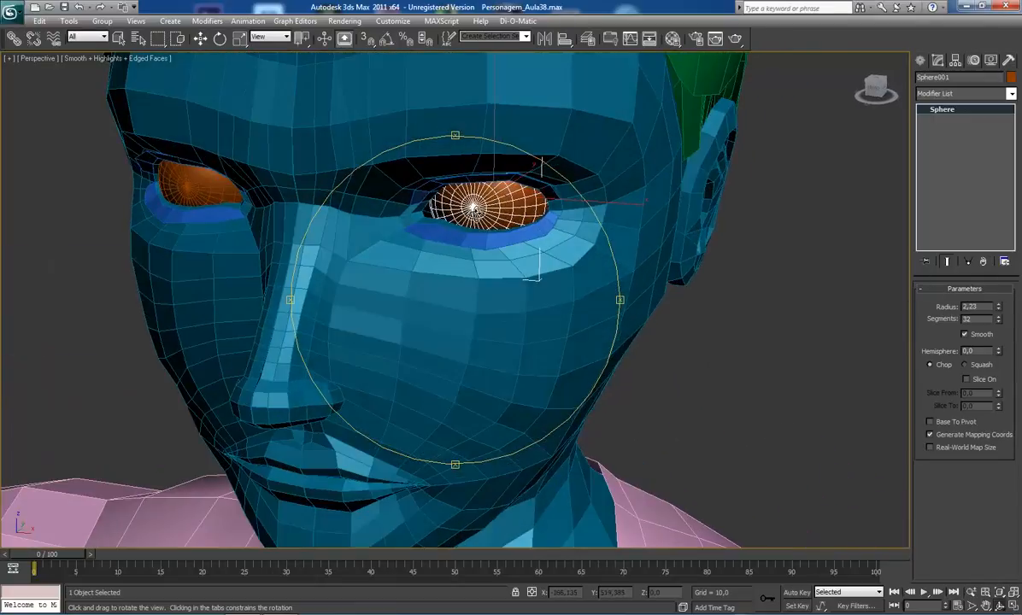
middle_drag(469, 237, 456, 296)
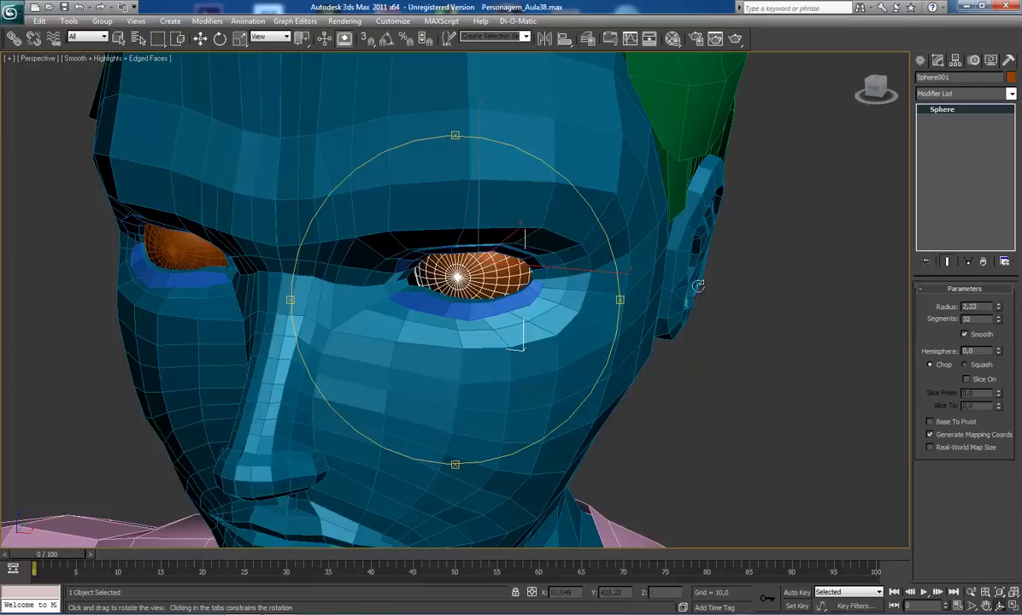
scroll(537, 257, up, 4)
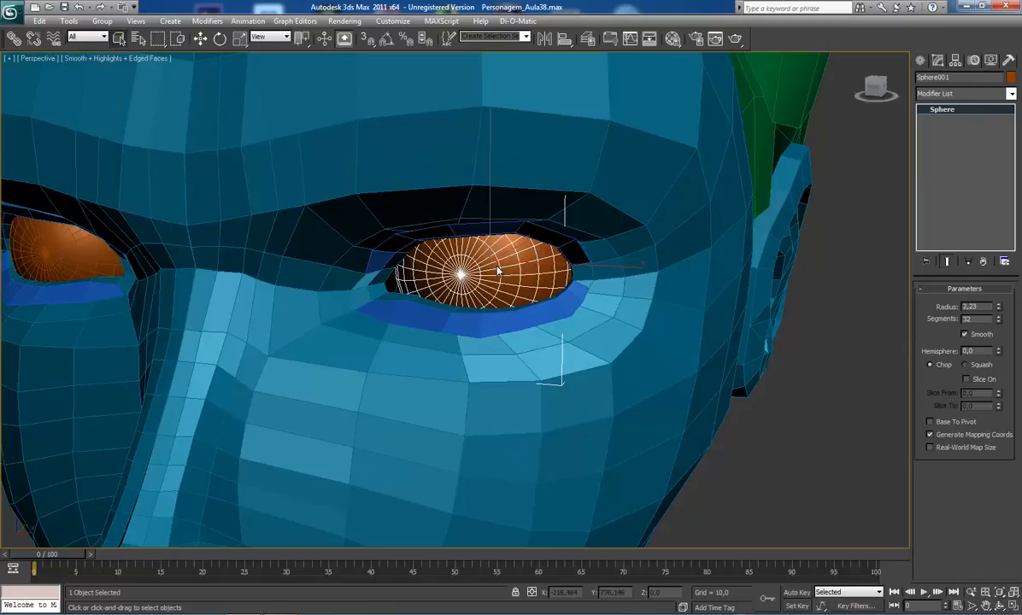
- Convert the left eyeball sphere to an Editable Poly
right_click(494, 267)
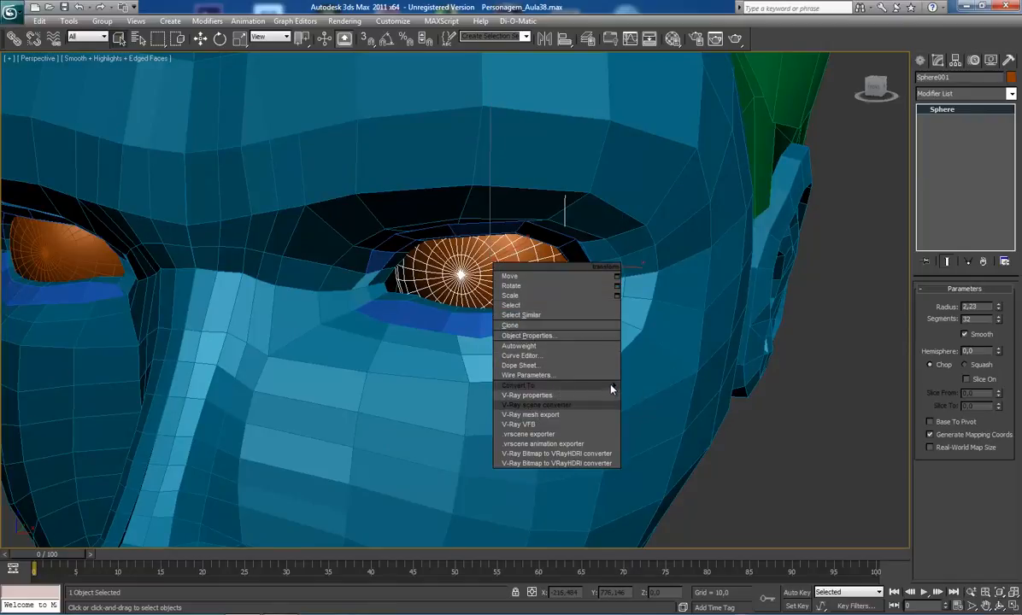
mouse_move(619, 389)
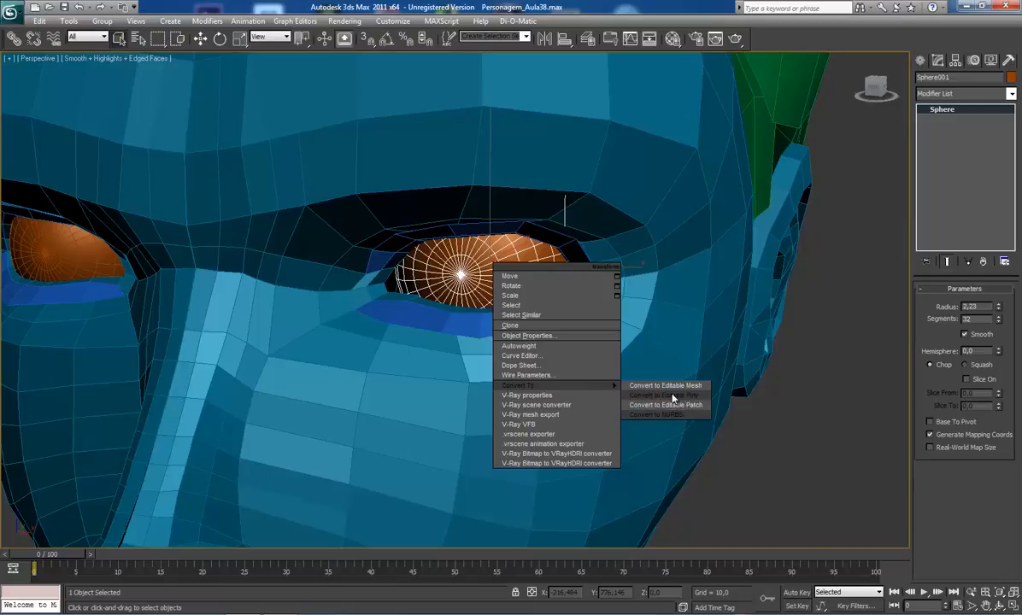
click(673, 395)
middle_drag(671, 392, 597, 321)
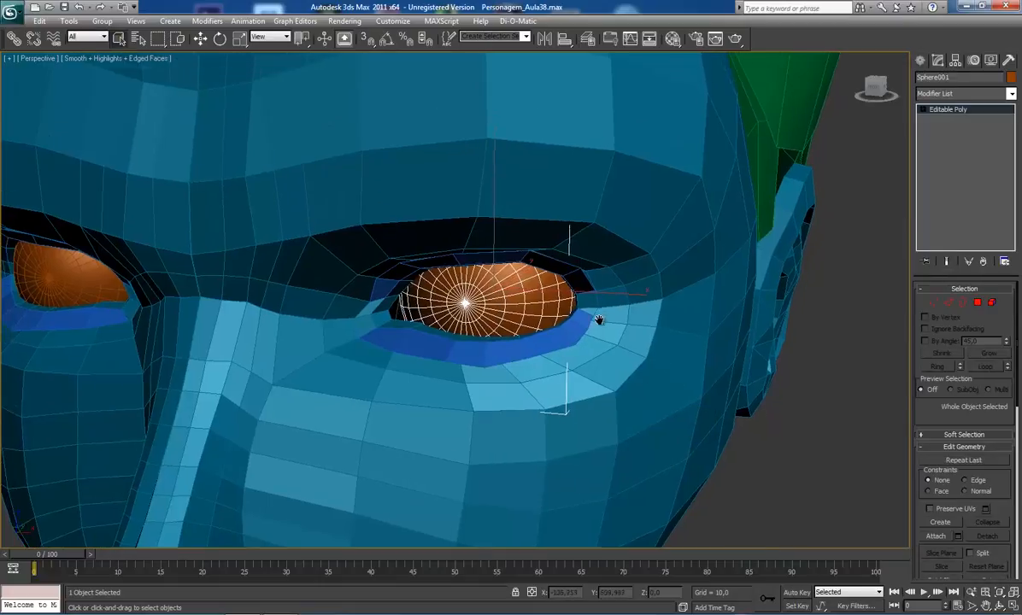
- Select the full ring of 32 edges just outside the second loop around the left eyeball's front pole
click(948, 302)
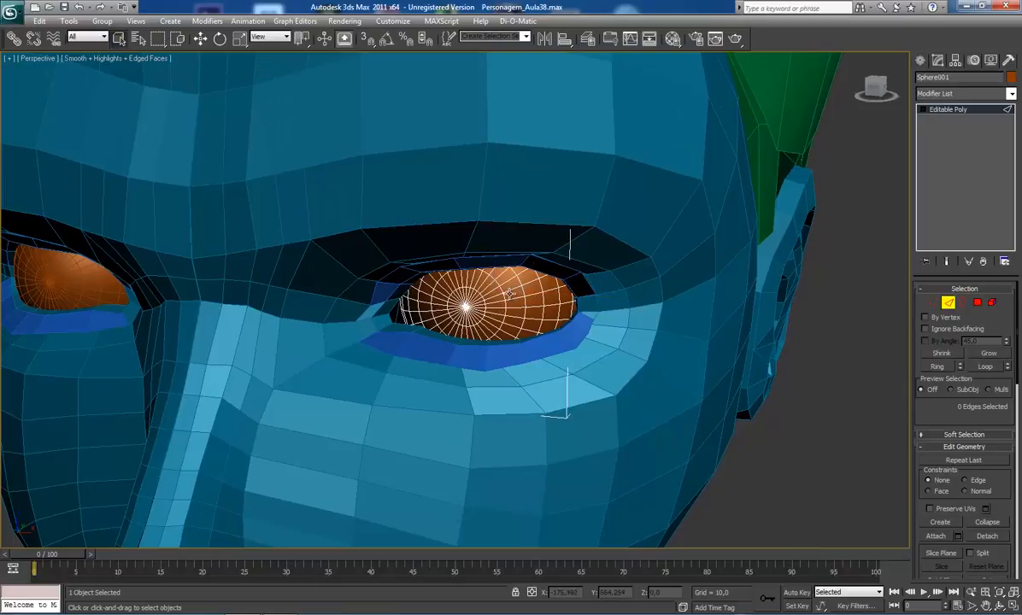
middle_drag(520, 279, 459, 249)
click(517, 244)
click(520, 244)
scroll(459, 248, up, 5)
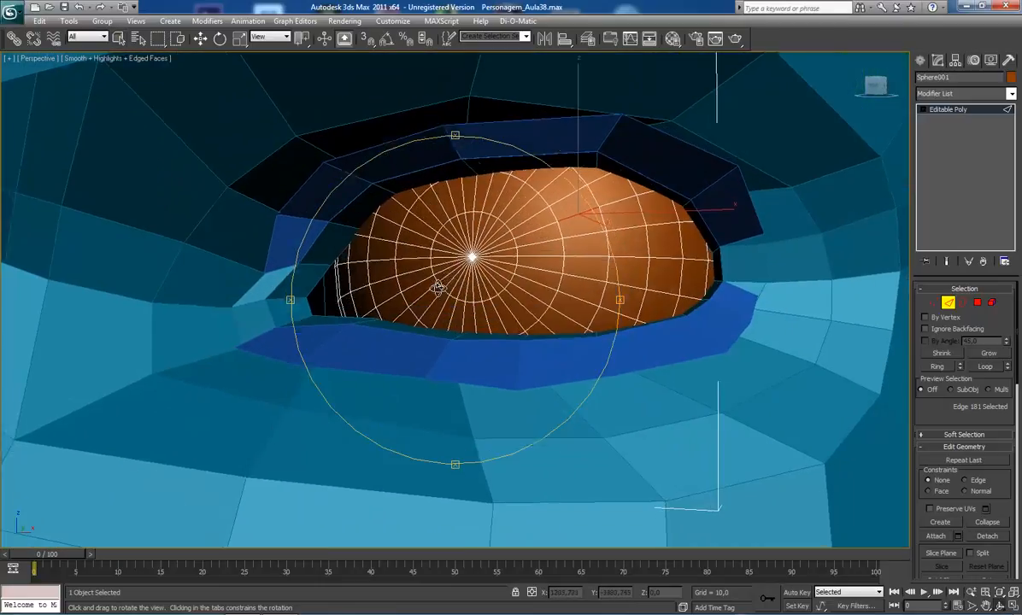
alt+middle_drag(437, 288, 417, 256)
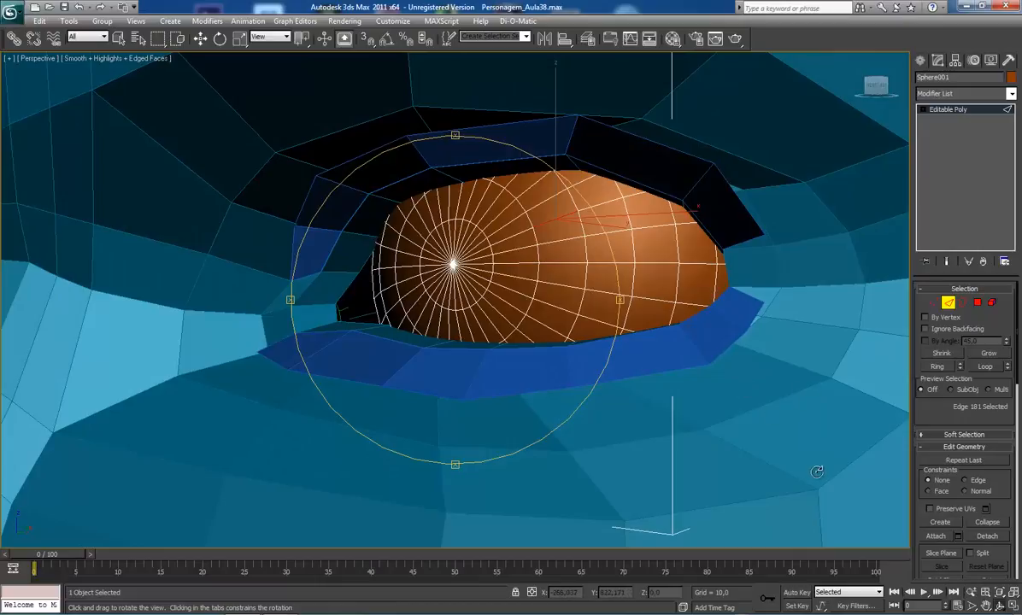
click(940, 368)
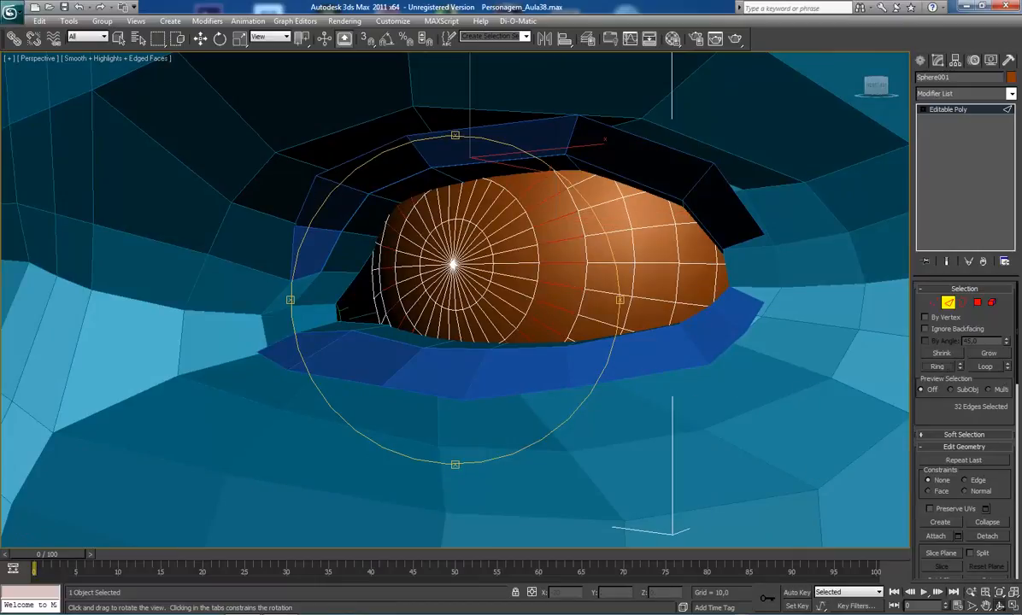
- Connect the selected edge ring with 1 segment and a slide of -70 to add a loop around the iris area
scroll(1012, 489, down, 5)
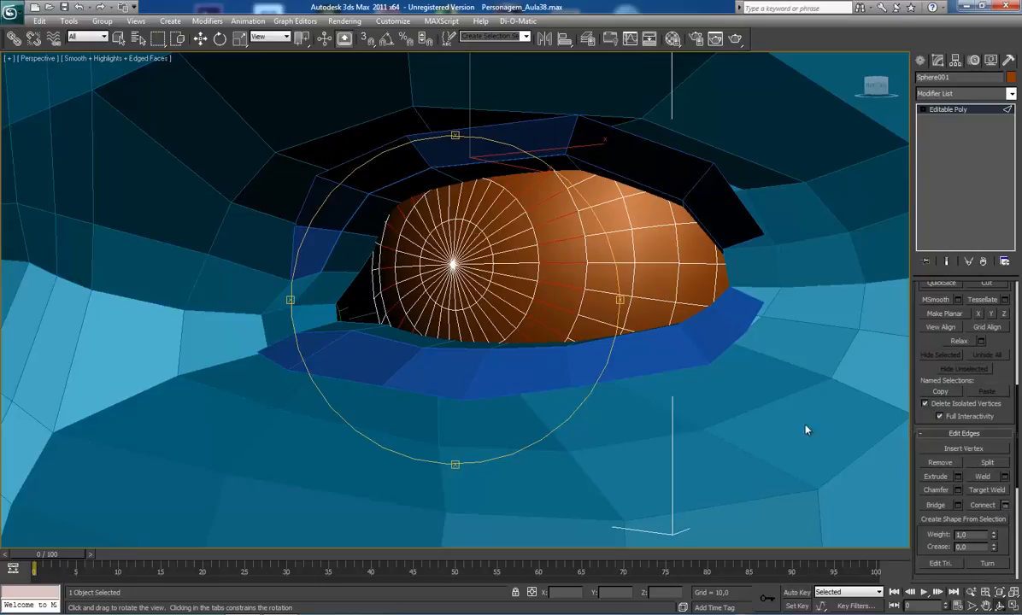
drag(458, 315, 455, 319)
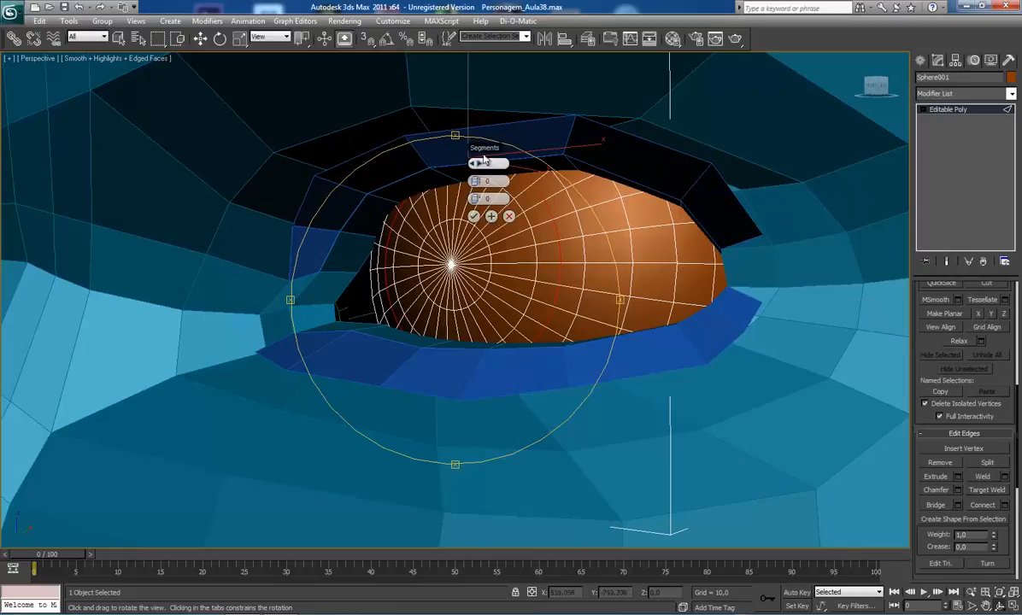
drag(483, 148, 988, 228)
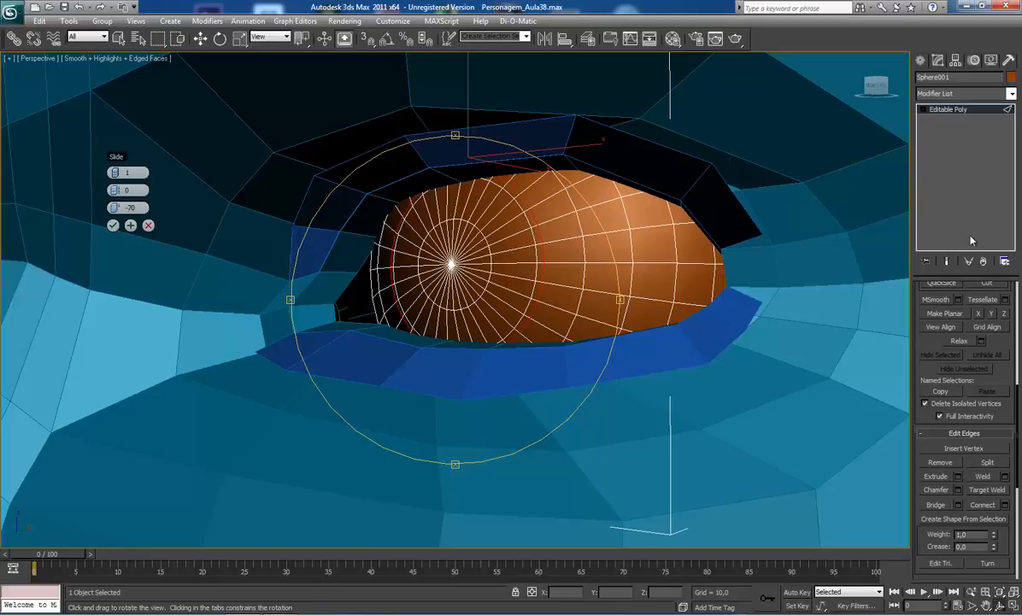
scroll(494, 374, up, 5)
alt+middle_drag(494, 373, 484, 342)
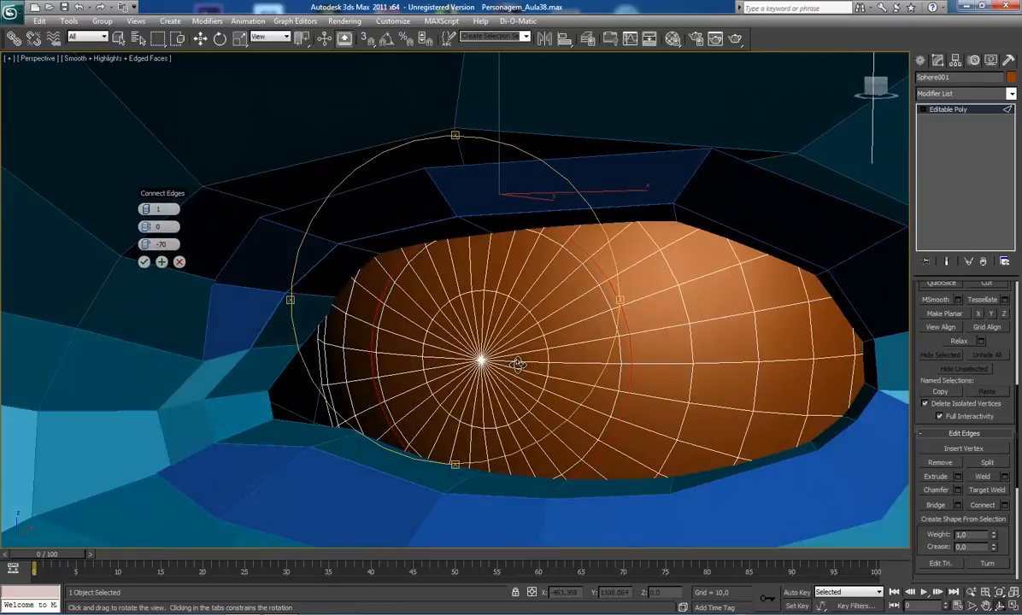
click(142, 266)
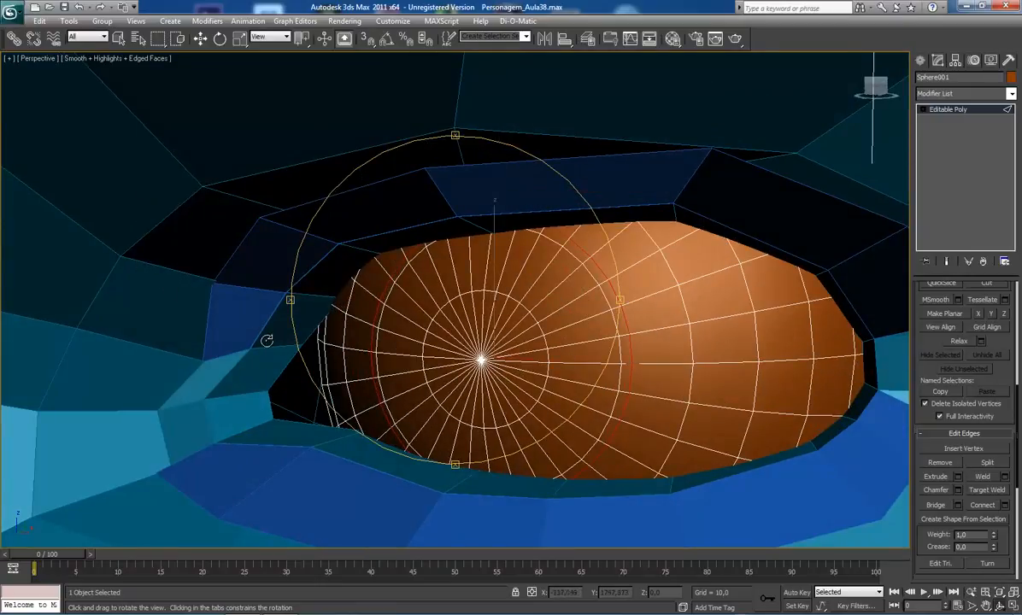
- Select a polygon at the eyeball's front pole and grow the selection twice to cover the front cap
alt+middle_drag(266, 337, 486, 294)
key(4)
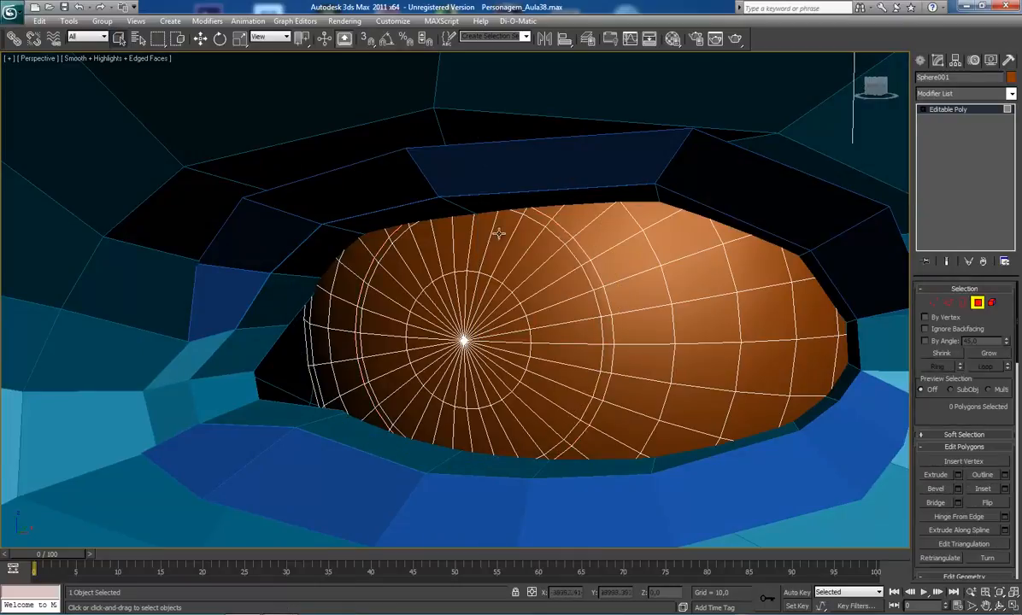
click(524, 331)
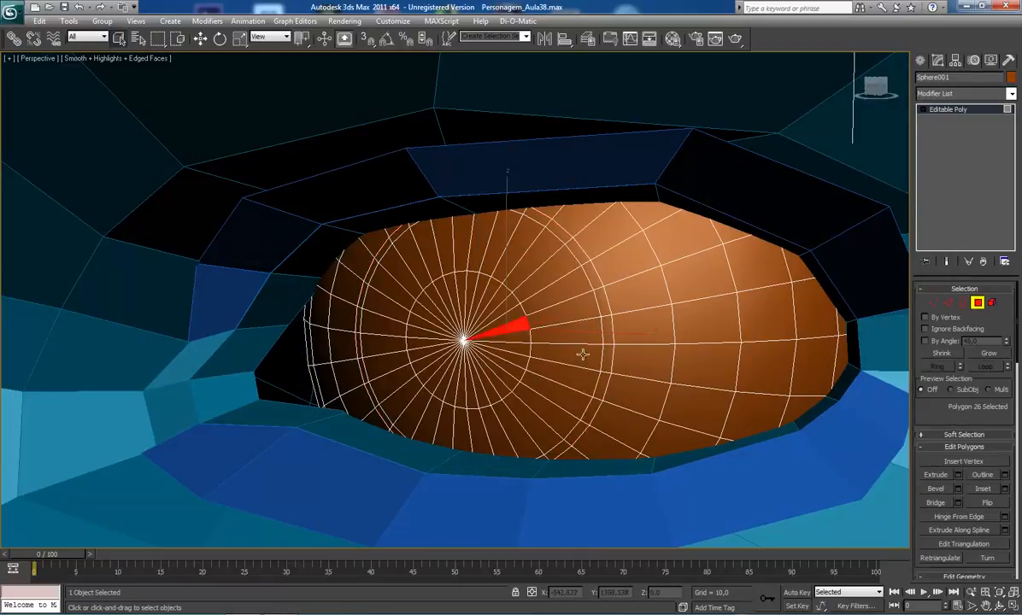
click(987, 358)
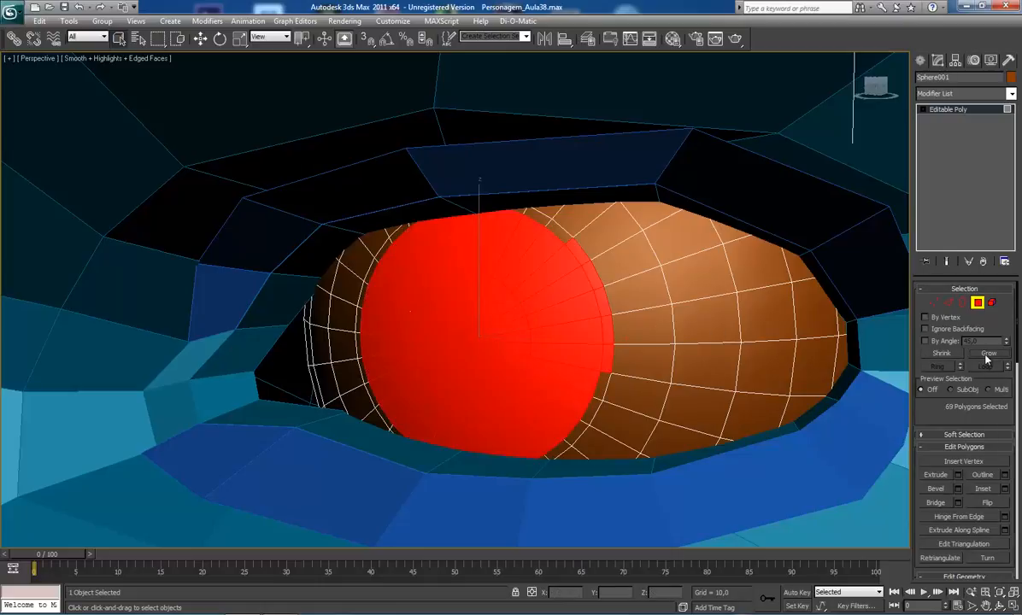
- Undo the two growths of the polygon selection and redo them
key(ctrl+z)
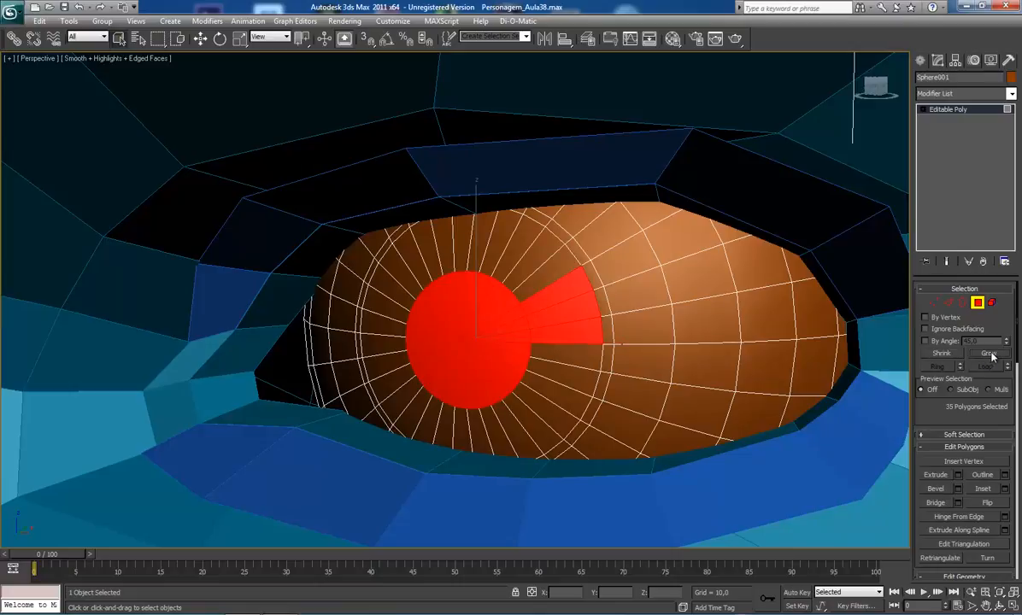
key(ctrl+z)
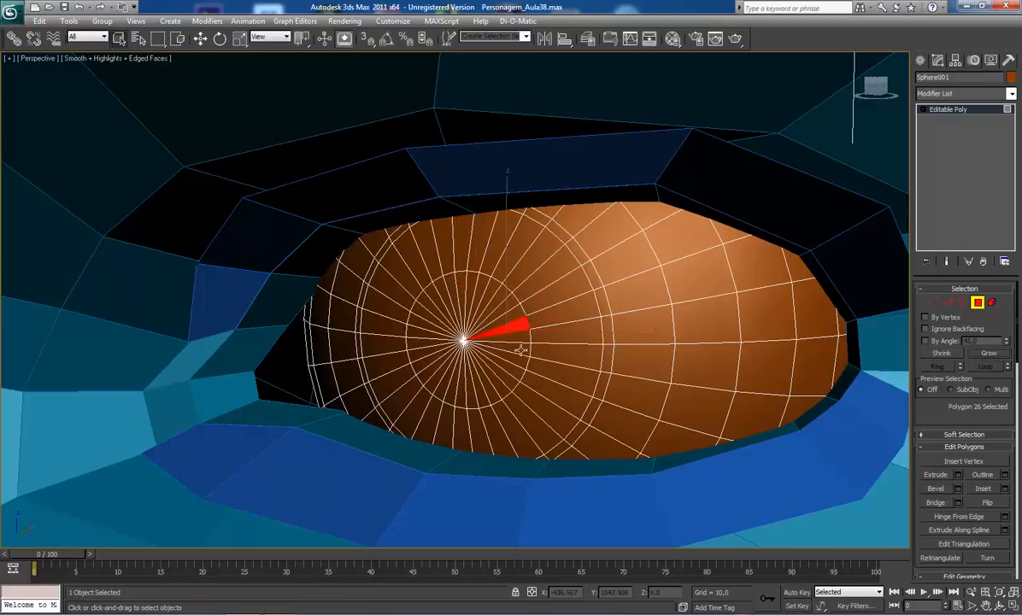
key(ctrl+y)
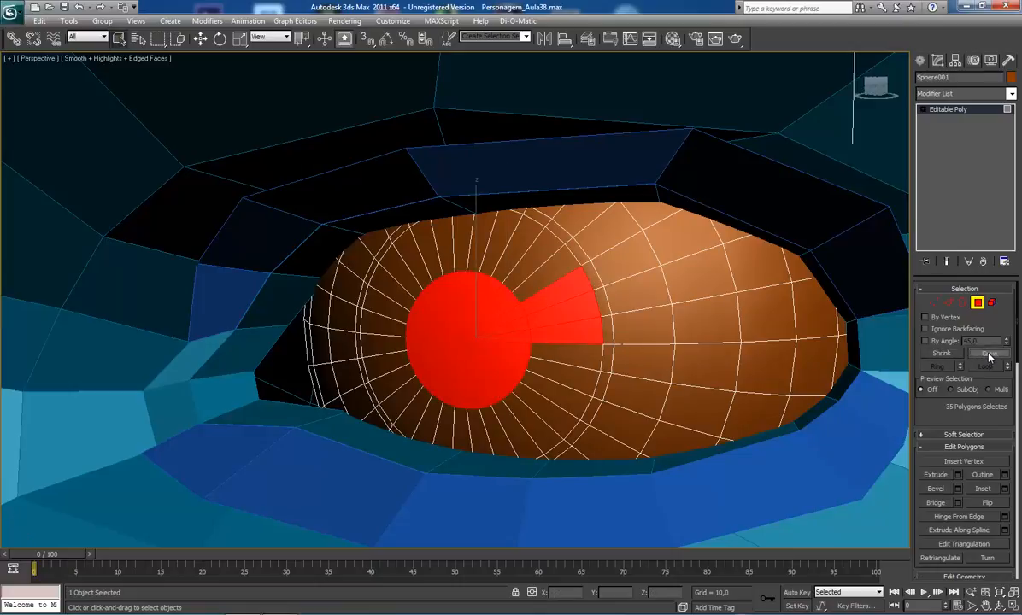
key(ctrl+y)
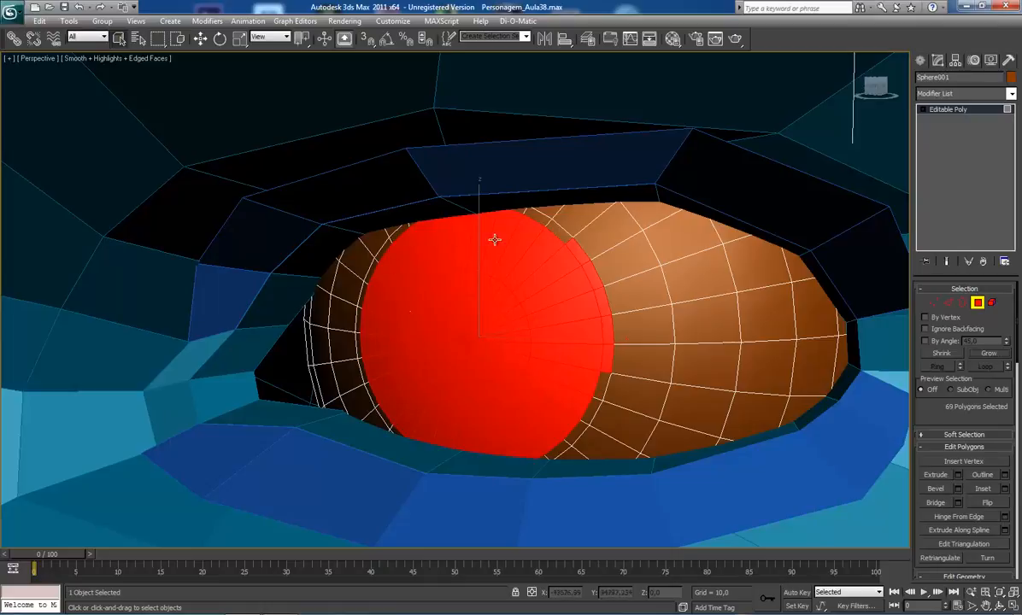
- Deselect the stray polygons outside the iris loop so that only the 64 front cap polygons are selected
alt+click(582, 255)
alt+click(593, 274)
alt+click(605, 299)
alt+click(609, 350)
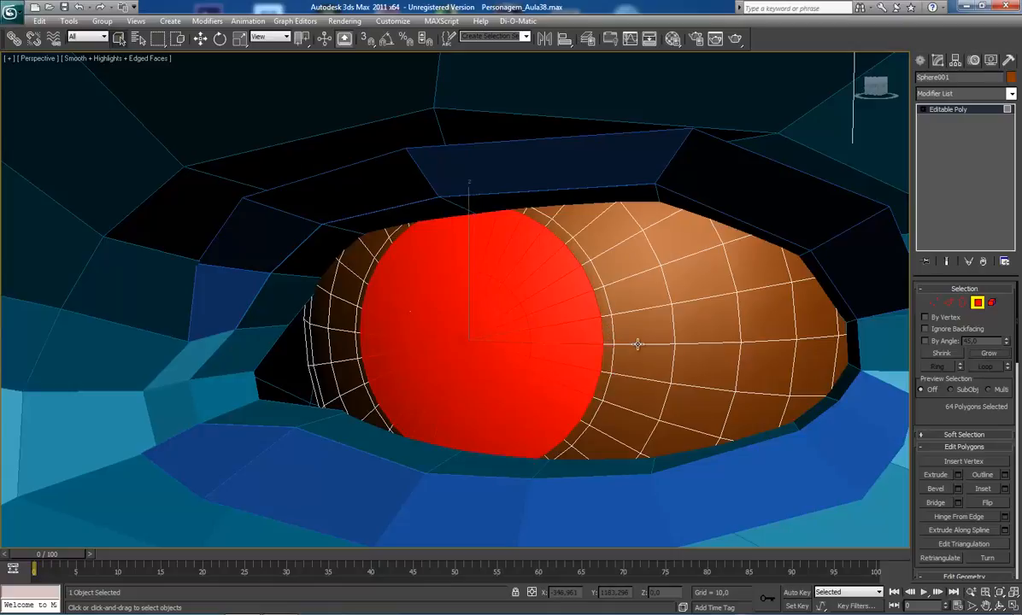
- Move the front cap forward along Y to about -12.376, shrink the selection to the inner 32 polygons and nudge them forward as well
alt+middle_drag(504, 322, 411, 297)
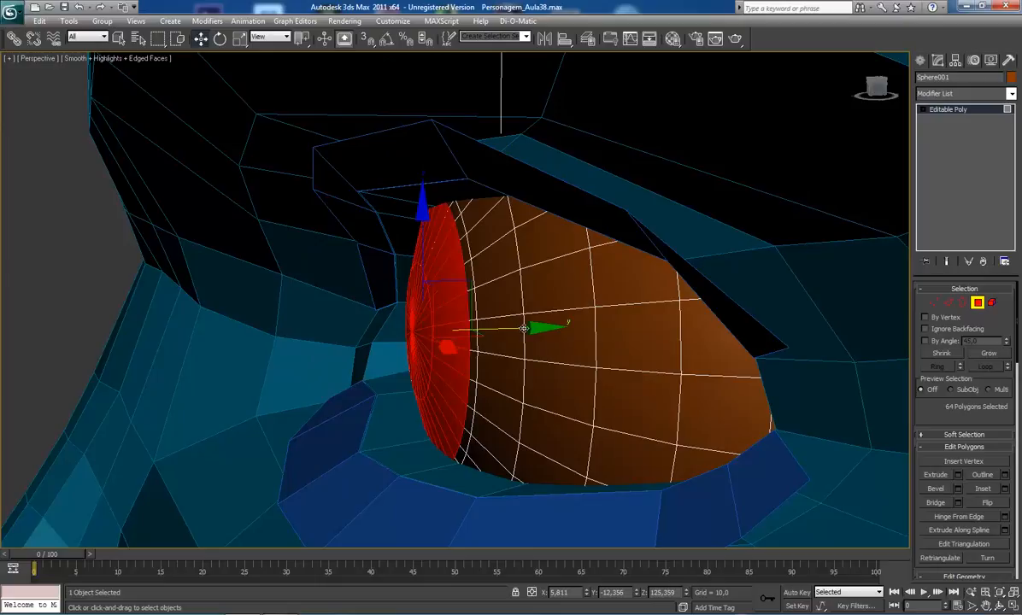
drag(524, 328, 425, 327)
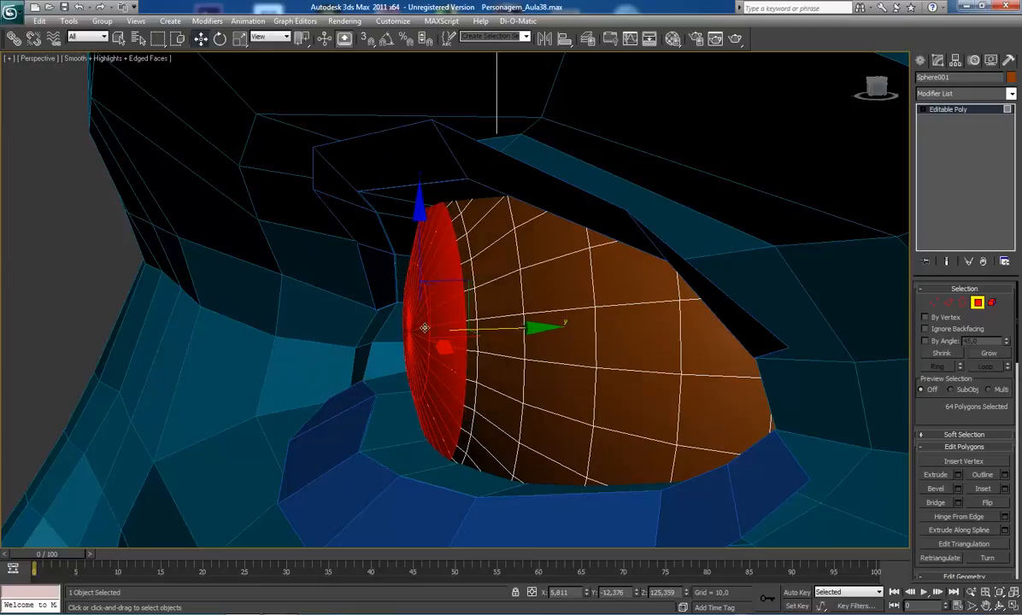
click(940, 354)
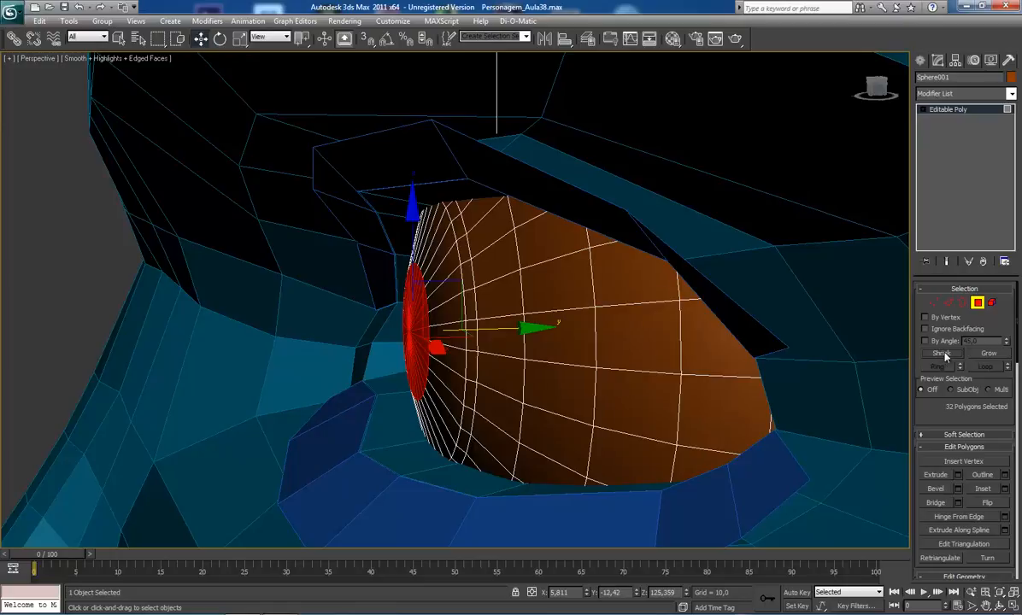
key(e)
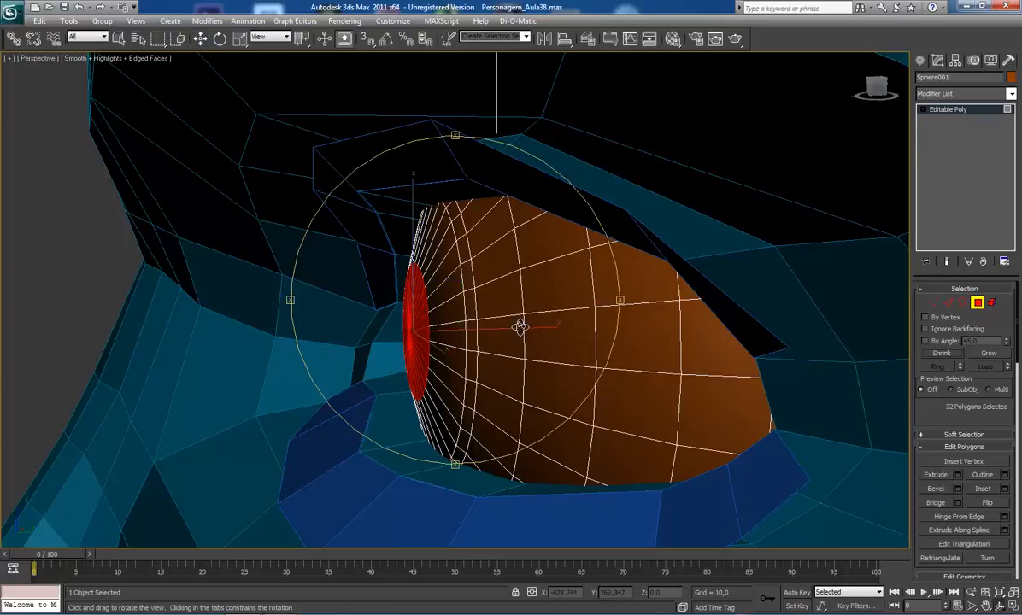
key(w)
drag(516, 329, 514, 328)
- Select the eyeball's front pole vertex, move it slightly along Y and leave vertex editing
key(1)
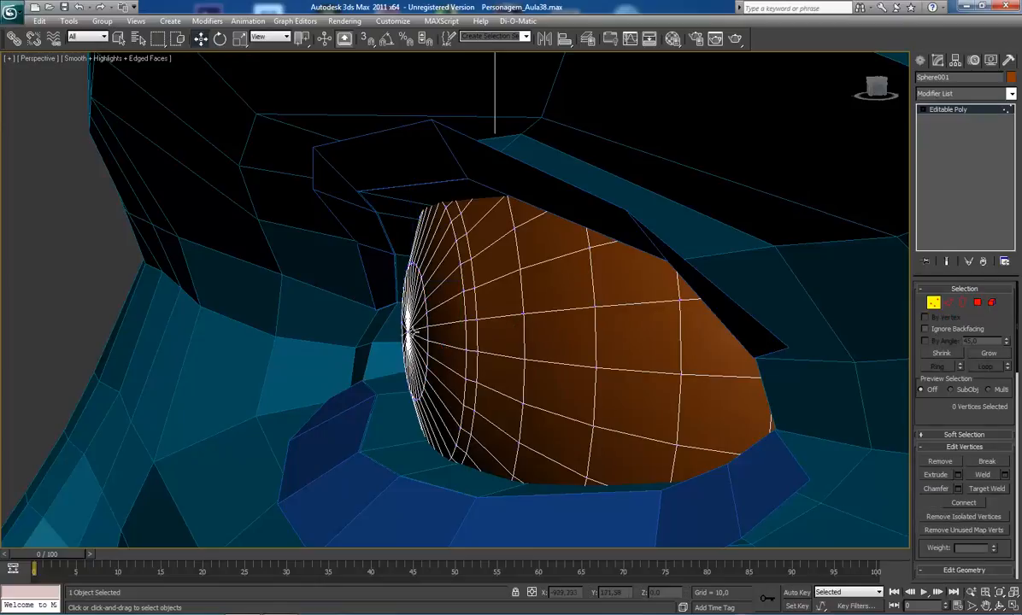
click(408, 330)
drag(502, 328, 547, 322)
key(ctrl+r)
scroll(498, 329, down, 6)
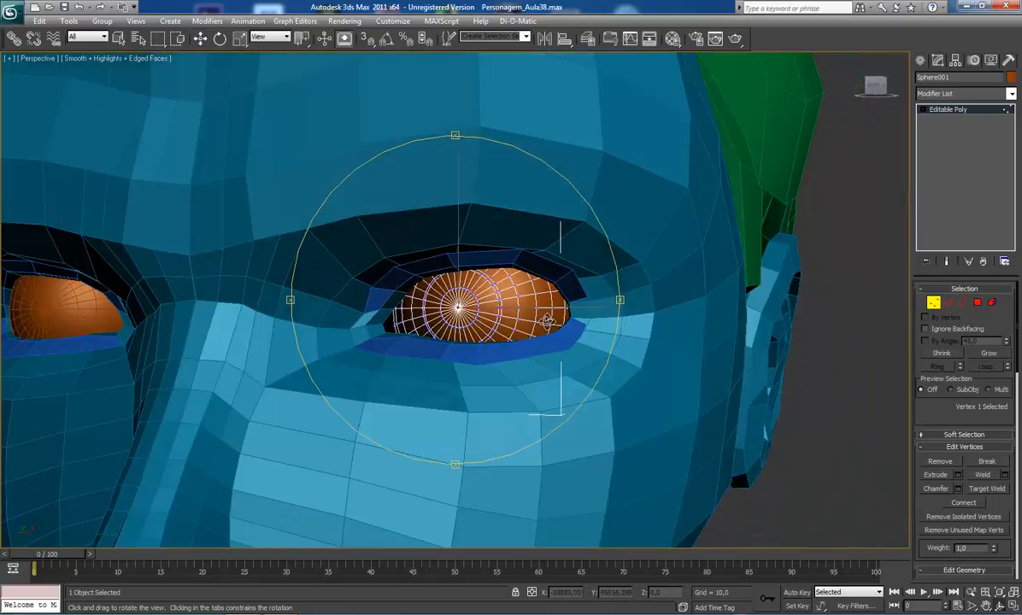
scroll(499, 300, down, 5)
drag(453, 303, 515, 320)
scroll(515, 321, up, 5)
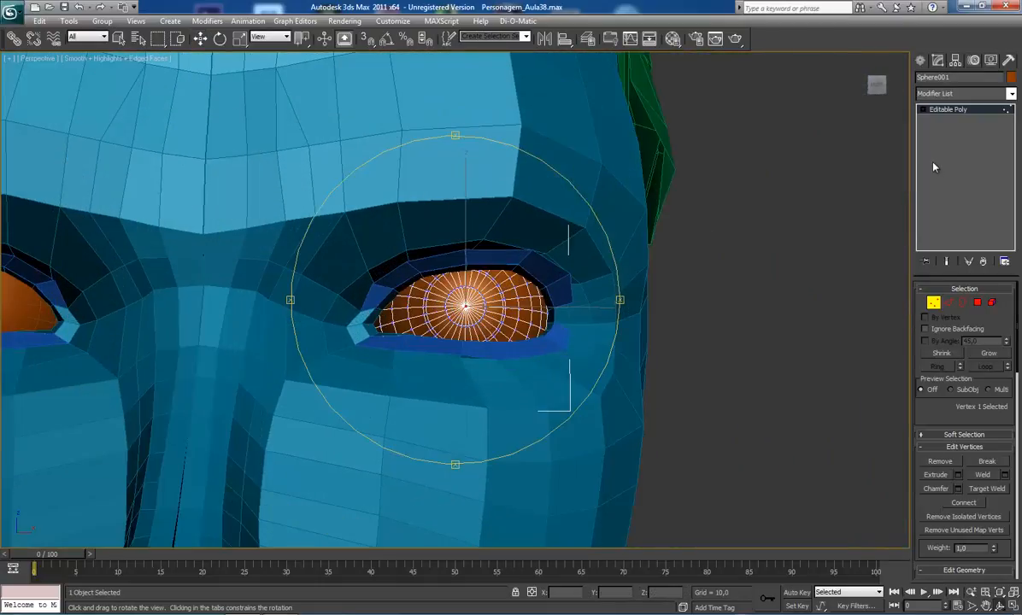
click(951, 108)
- Examine the bulged eyeball's shading without edges from several angles and distances, and restore the edge display
key(F4)
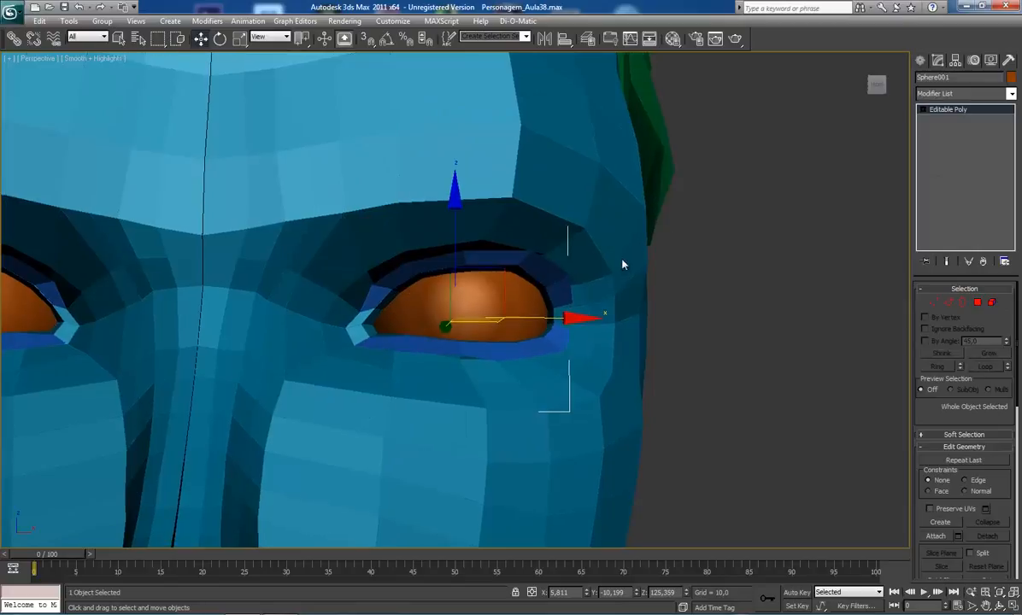
scroll(622, 265, down, 3)
key(ctrl+r)
drag(516, 291, 495, 294)
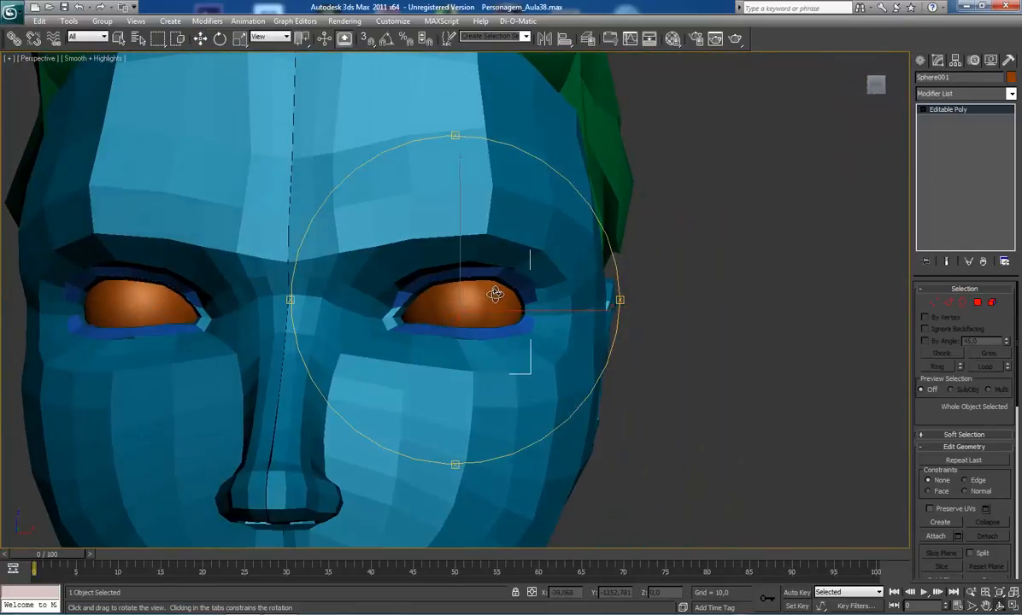
scroll(496, 294, up, 8)
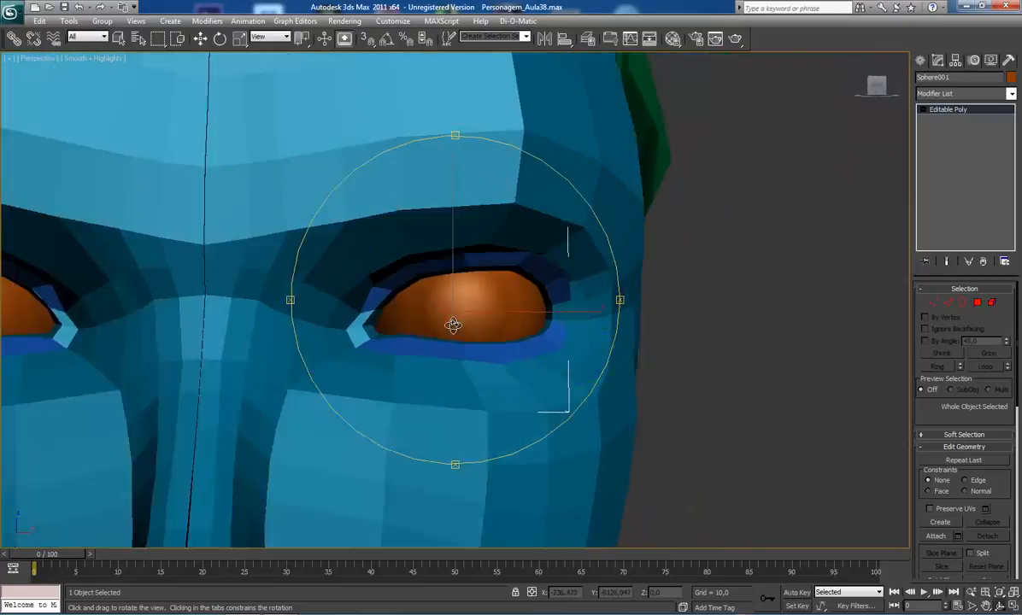
scroll(453, 324, down, 8)
scroll(418, 340, up, 5)
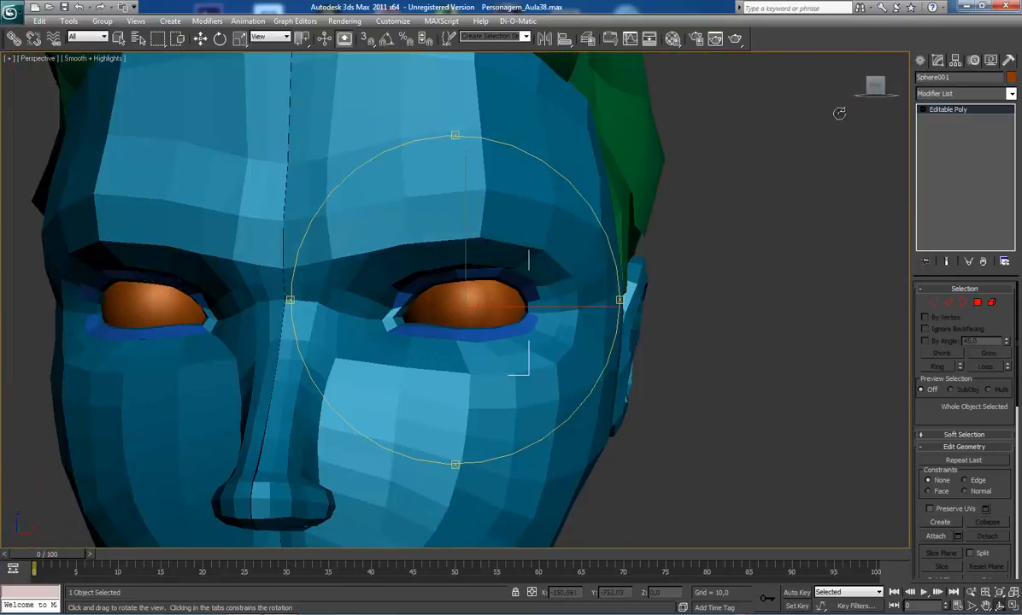
key(F4)
scroll(459, 296, up, 7)
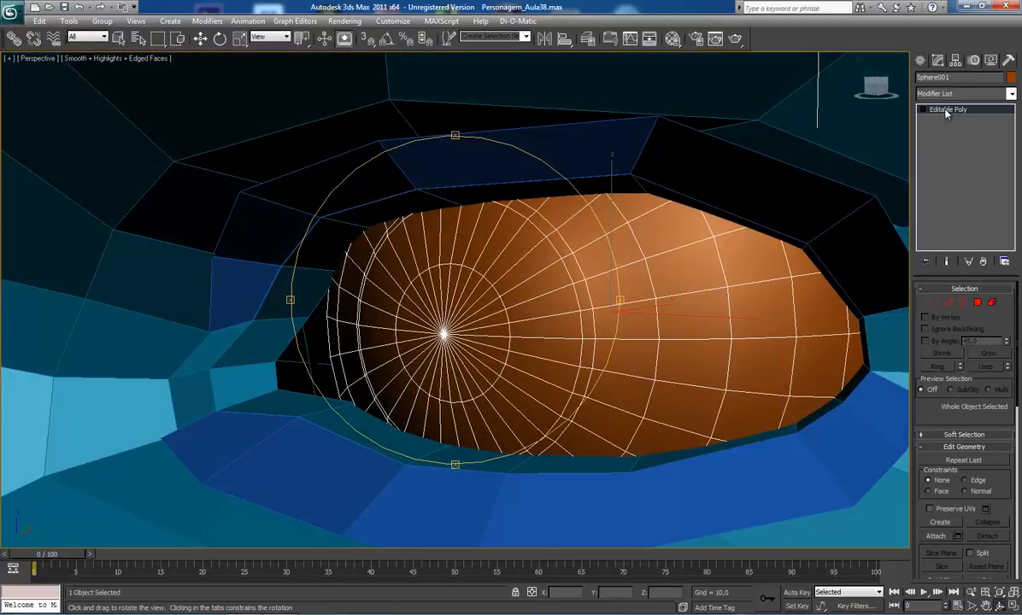
- In wireframe display, create a copy of the left eyeball scaled uniformly to about 98.1% and inspect how it nests inside the original
key(F3)
scroll(627, 155, down, 4)
key(w)
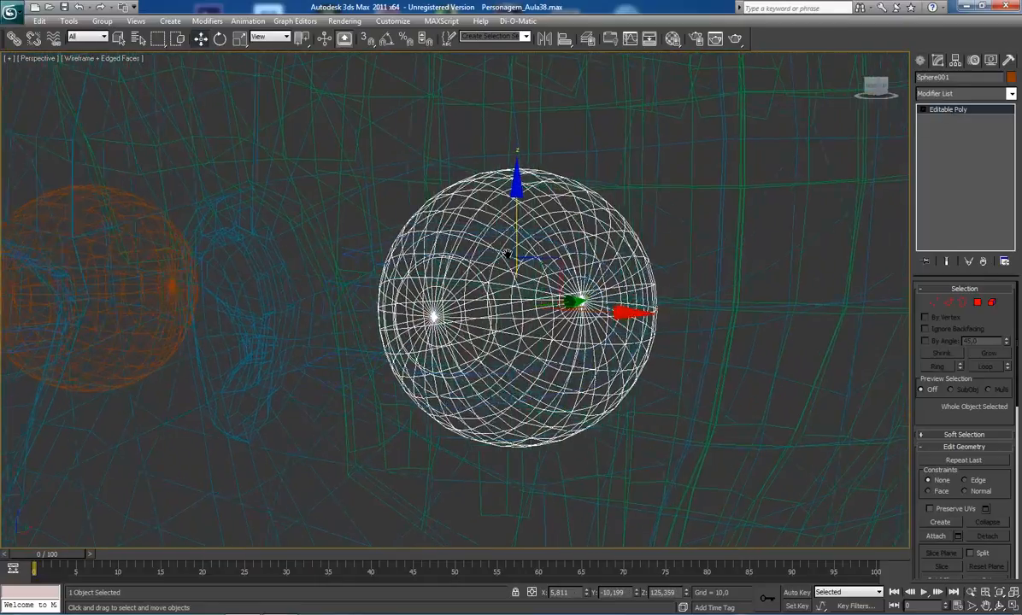
middle_drag(506, 254, 487, 264)
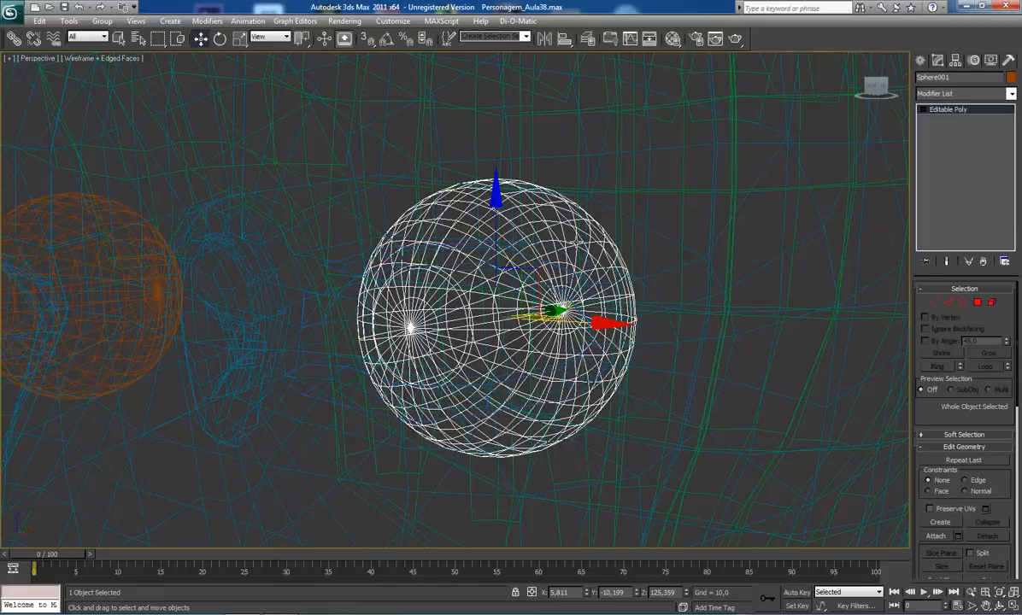
key(r)
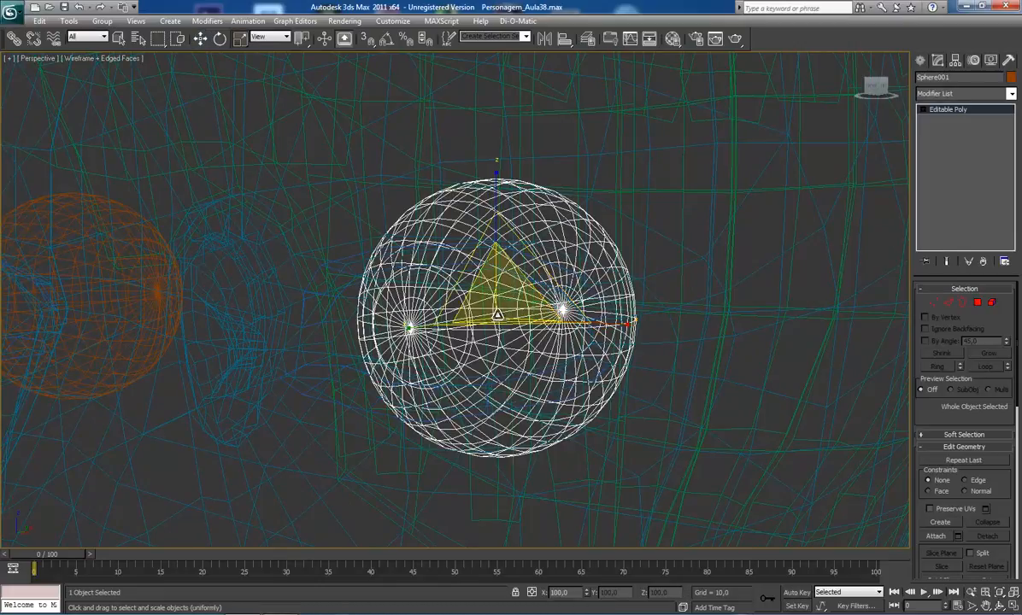
shift+click(498, 315)
mouse_move(465, 296)
mouse_down()
mouse_move(468, 317)
mouse_move(501, 320)
mouse_up()
click(511, 362)
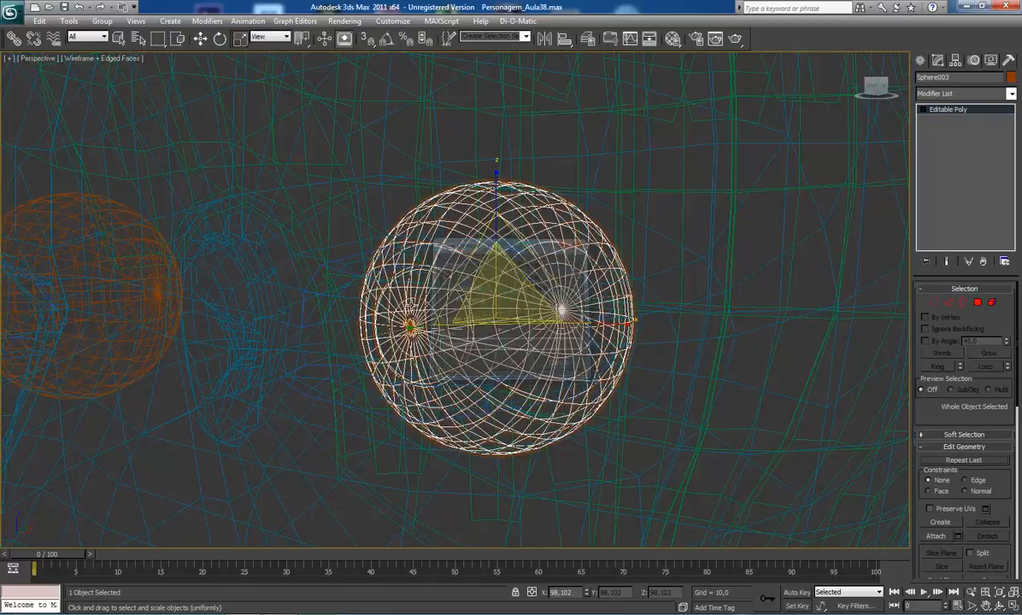
key(ctrl+r)
drag(411, 315, 512, 265)
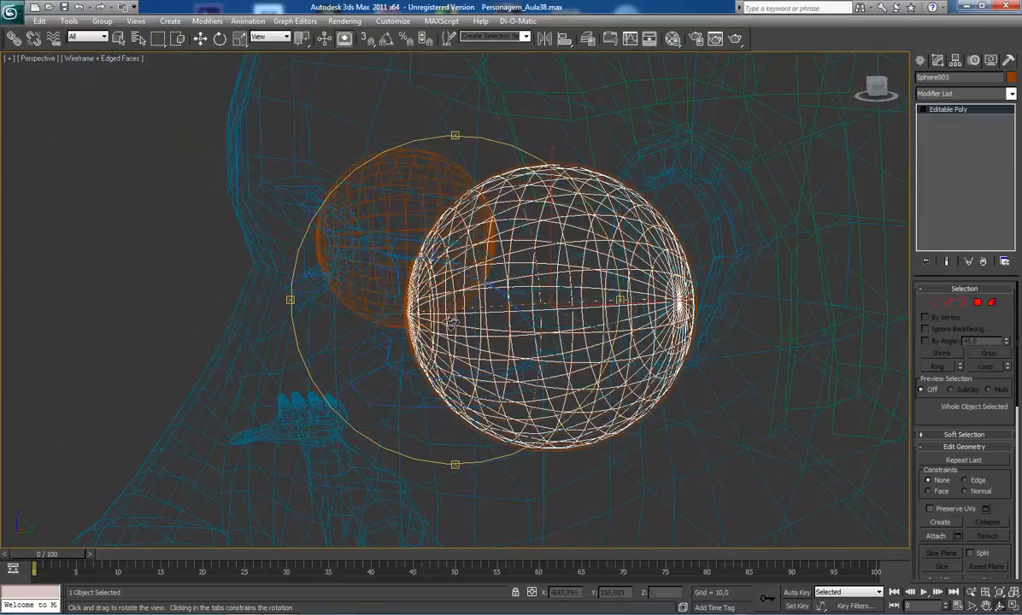
drag(450, 321, 530, 309)
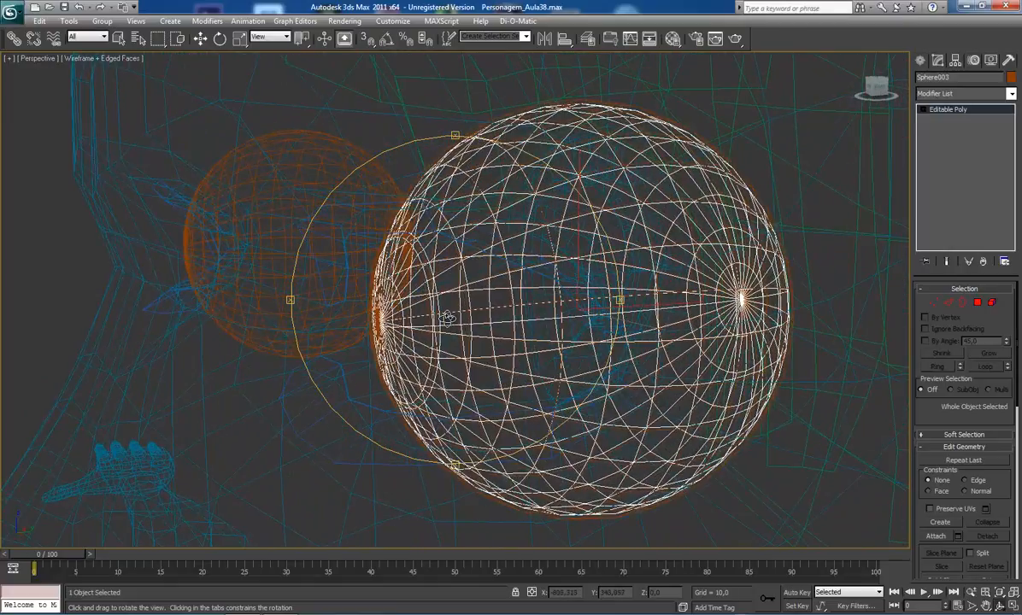
- Scale the inner sphere up slightly and uniformly, and inspect how closely it fits inside the outer eyeball
key(r)
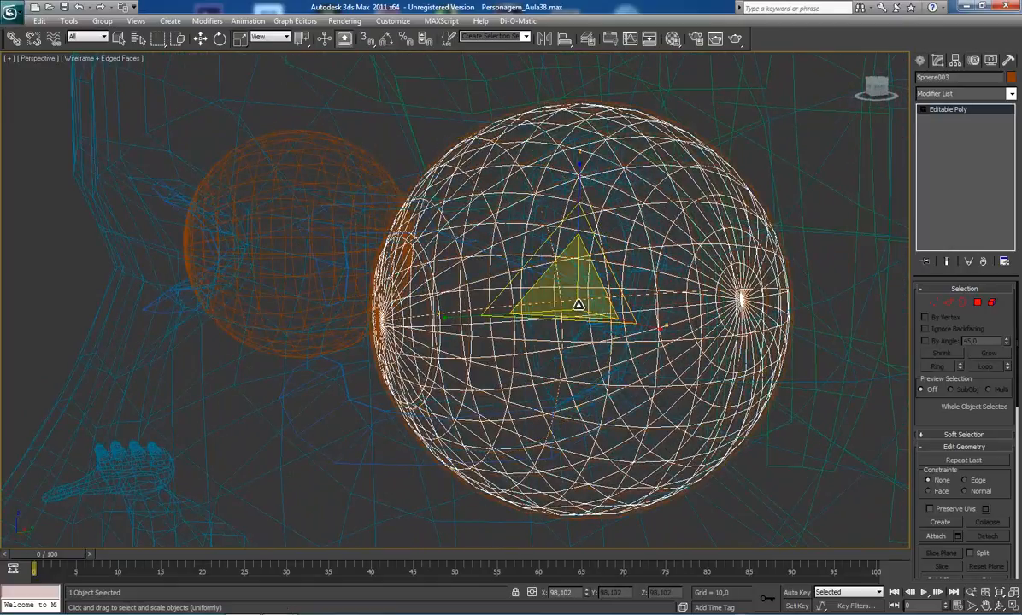
drag(578, 305, 578, 301)
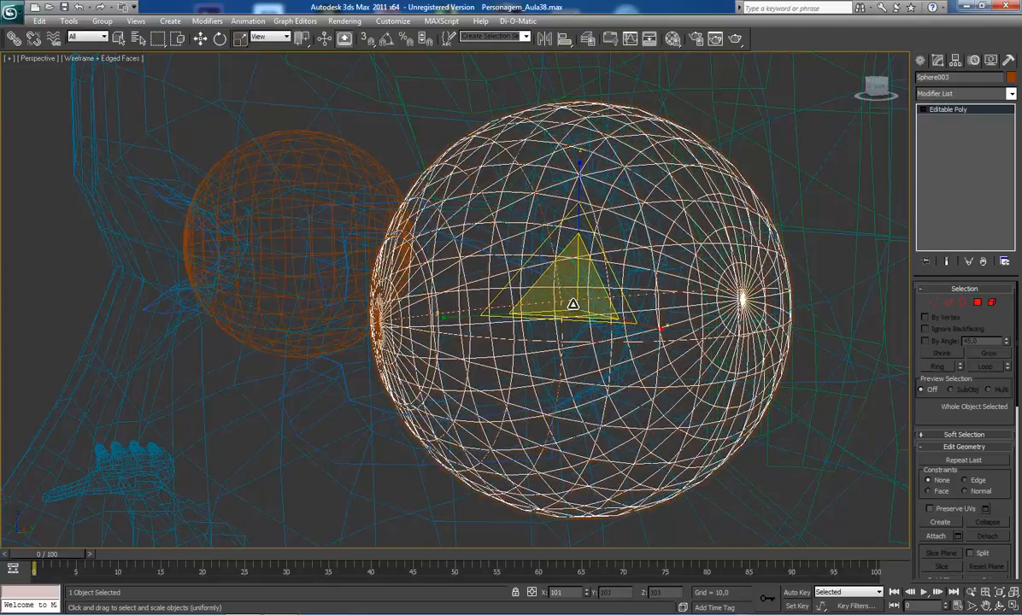
middle_drag(567, 323, 497, 296)
scroll(405, 290, up, 4)
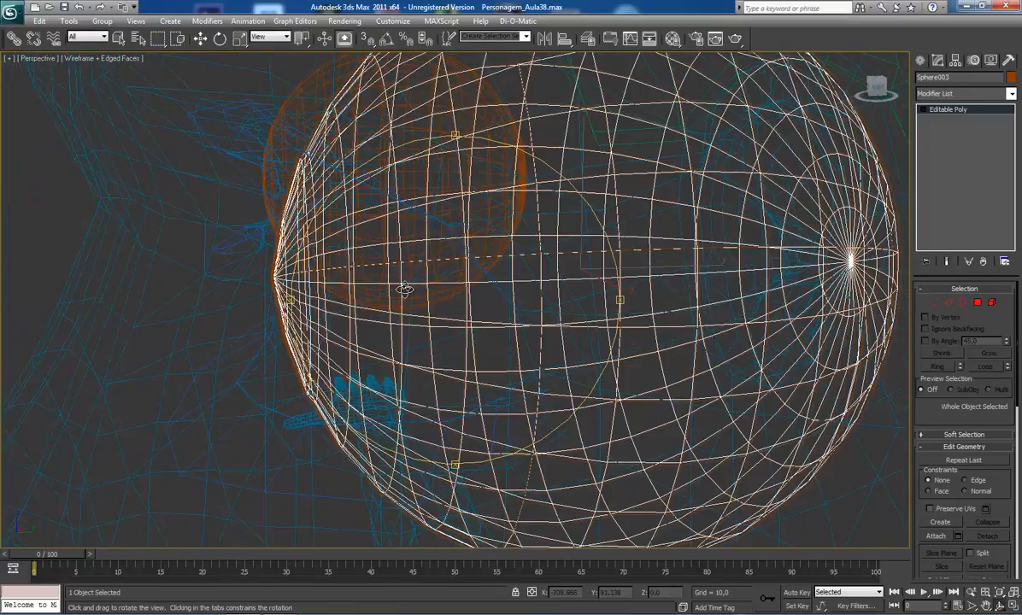
alt+middle_drag(405, 289, 421, 295)
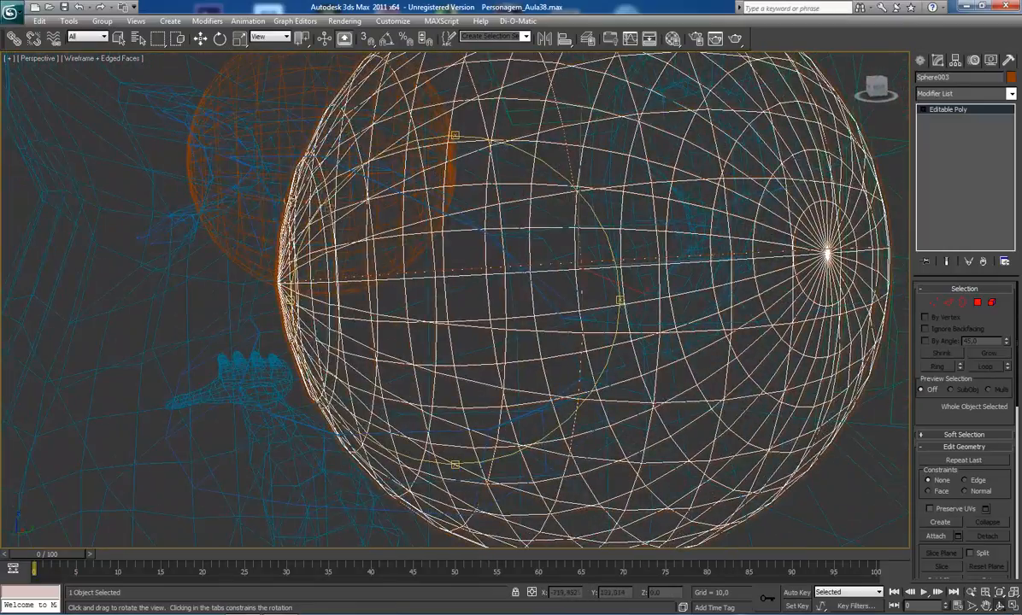
scroll(390, 285, down, 4)
alt+middle_drag(334, 282, 426, 305)
scroll(437, 295, up, 4)
scroll(377, 309, down, 3)
scroll(393, 307, up, 3)
- Push the 32 selected front-cap polygons of the inner sphere inward along Y to about -12.192
key(4)
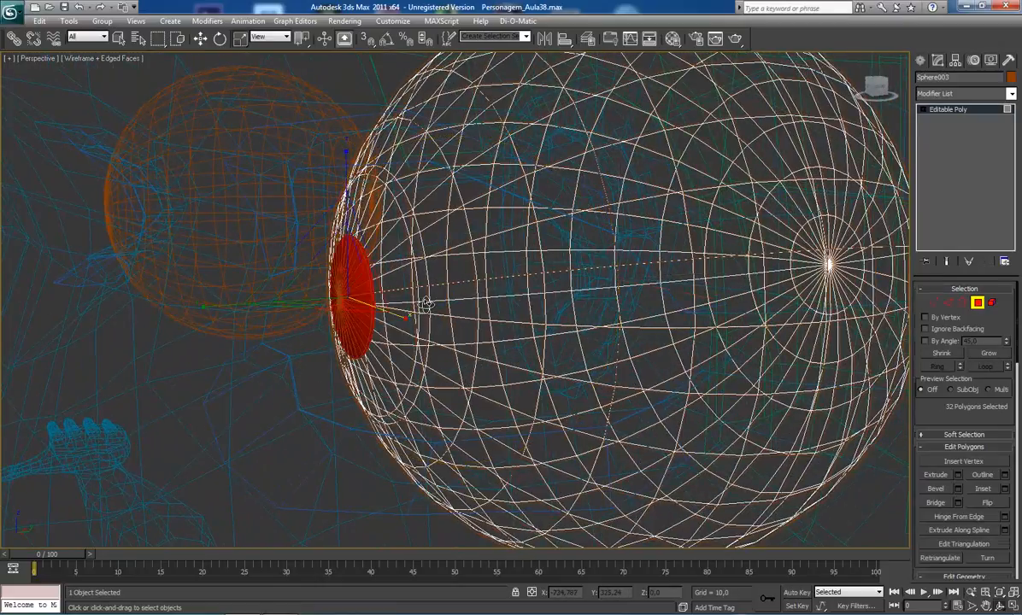
mouse_move(454, 284)
alt+middle_down()
mouse_move(415, 285)
mouse_move(444, 293)
alt+middle_up()
scroll(422, 284, down, 4)
scroll(410, 275, up, 2)
scroll(431, 295, down, 4)
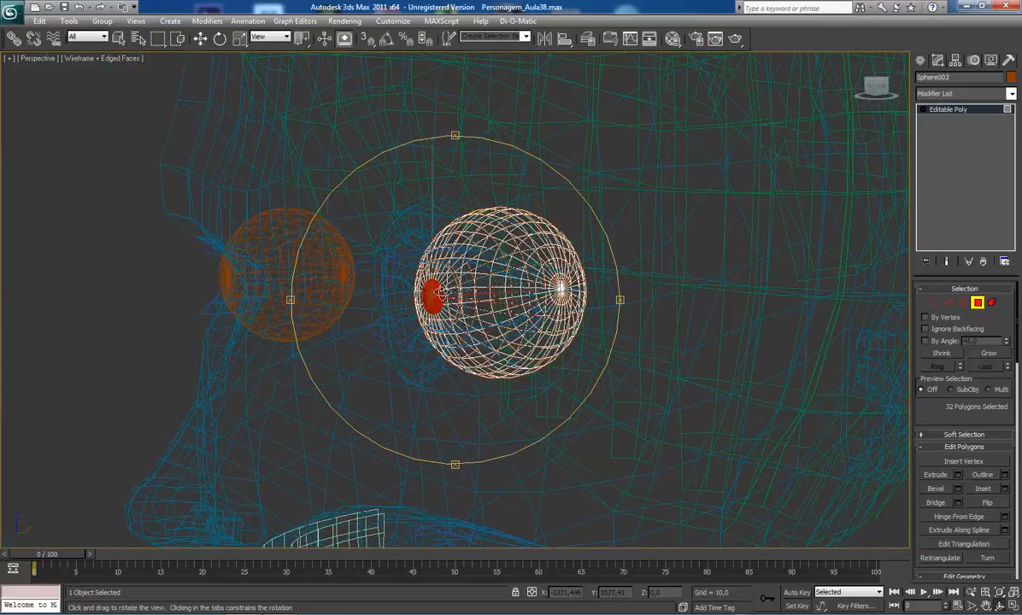
key(F3)
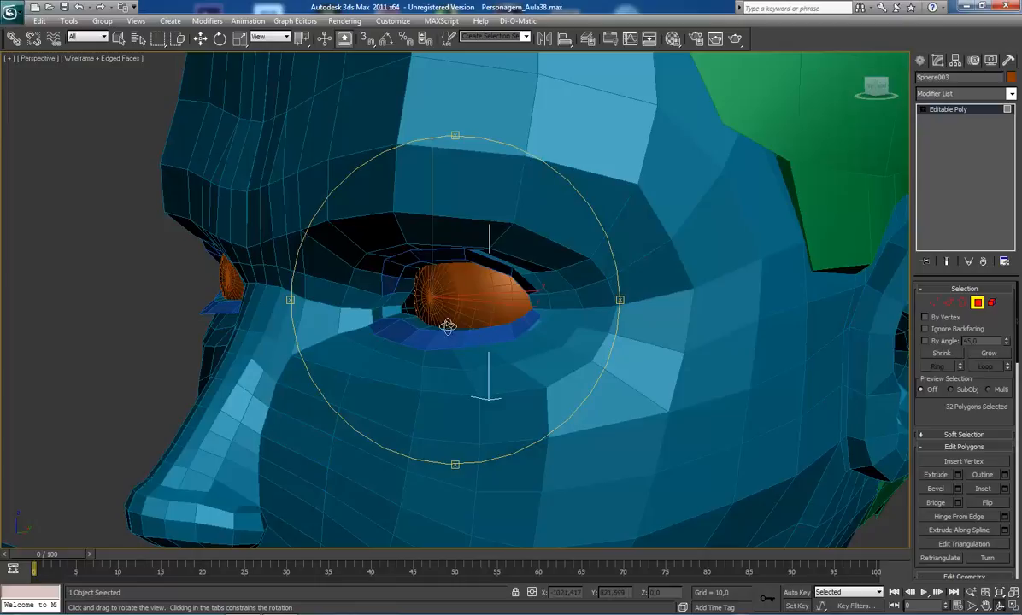
alt+middle_drag(448, 326, 406, 293)
key(F3)
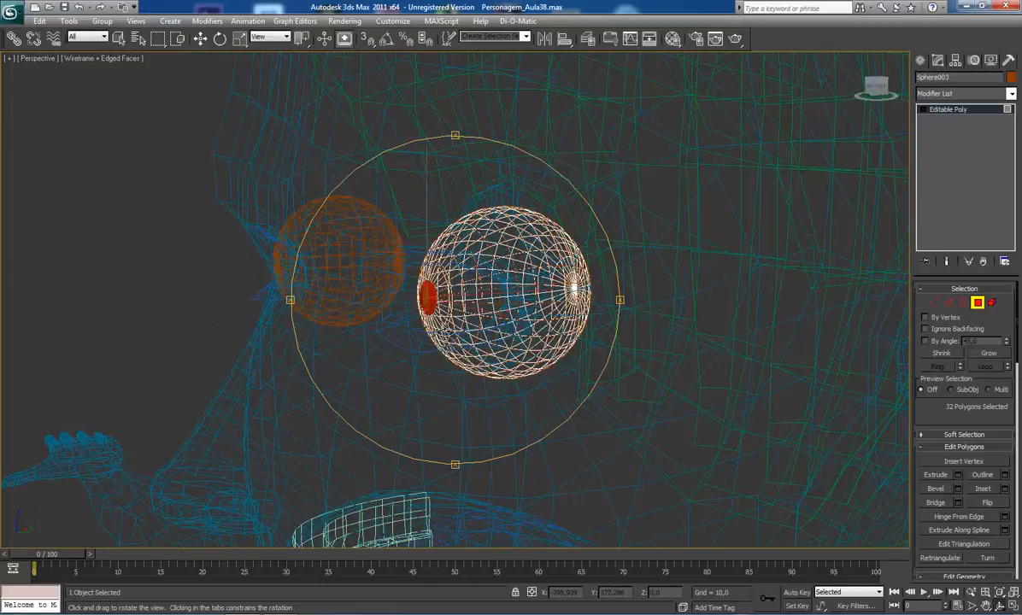
scroll(422, 337, up, 5)
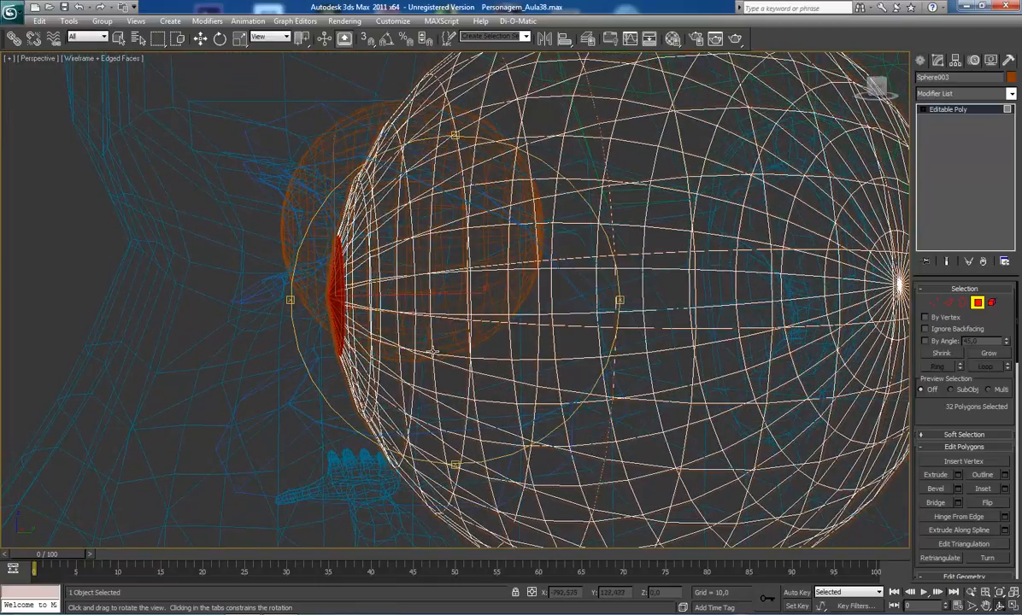
key(w)
drag(412, 296, 444, 301)
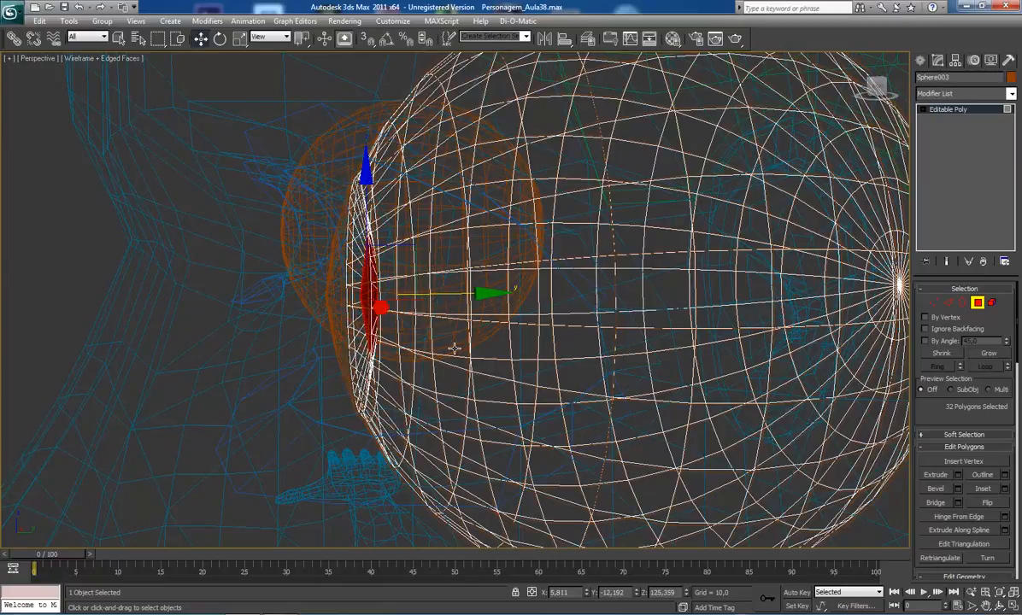
- Push the inner sphere's front pole vertex further inward along Y to about -12.075
alt+middle_drag(455, 347, 453, 326)
key(1)
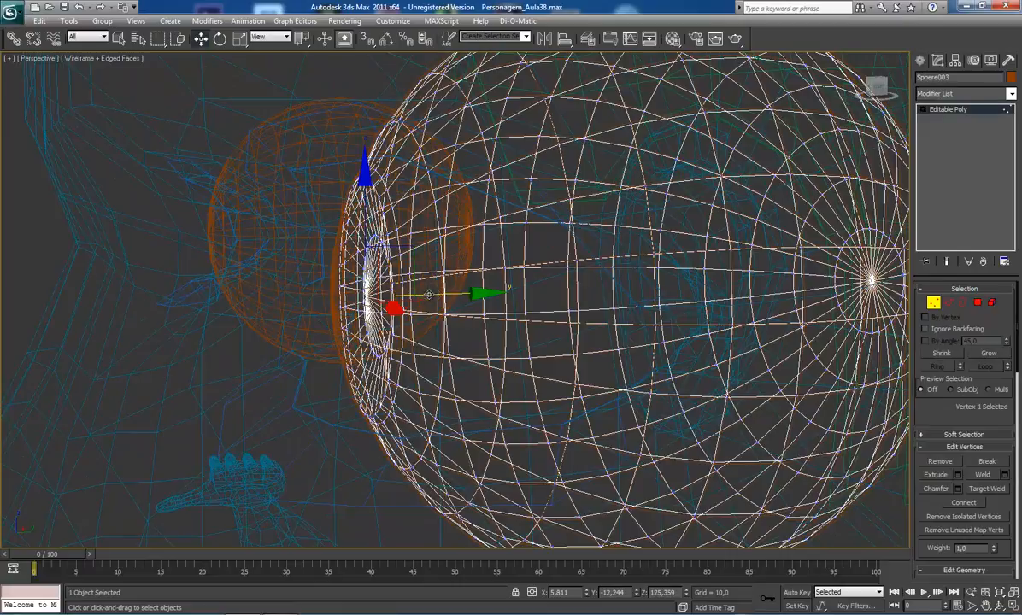
drag(428, 295, 481, 318)
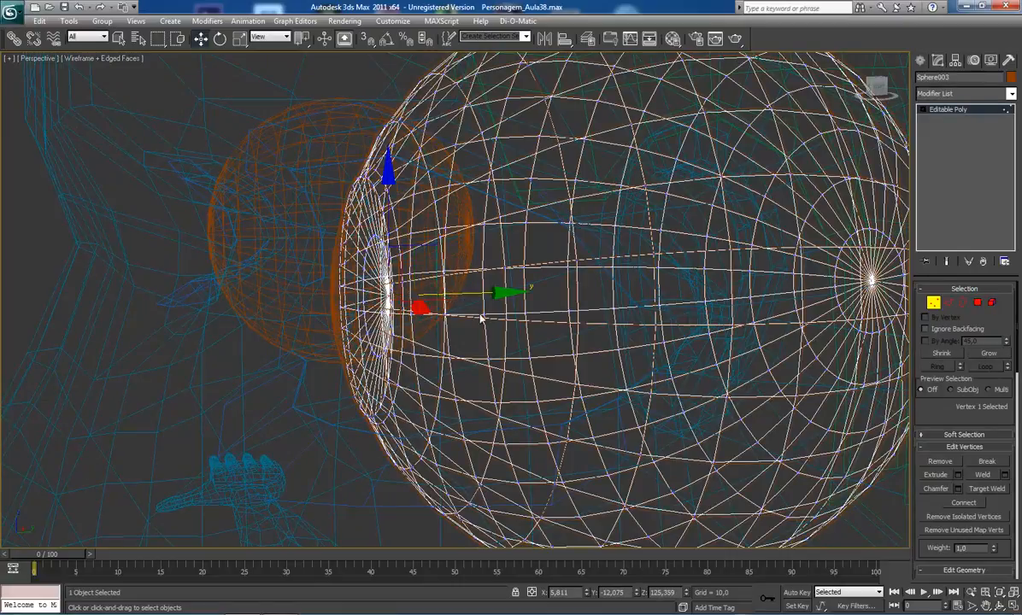
alt+middle_drag(493, 326, 801, 235)
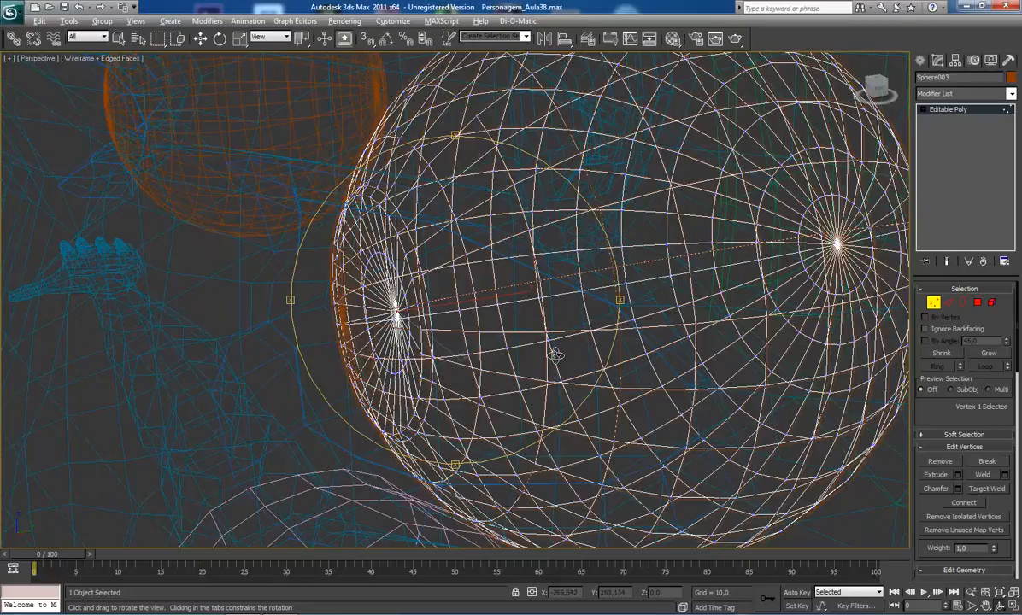
- Isolate the inner sphere, leave vertex editing and examine its front recess in shaded display without edges
key(alt+q)
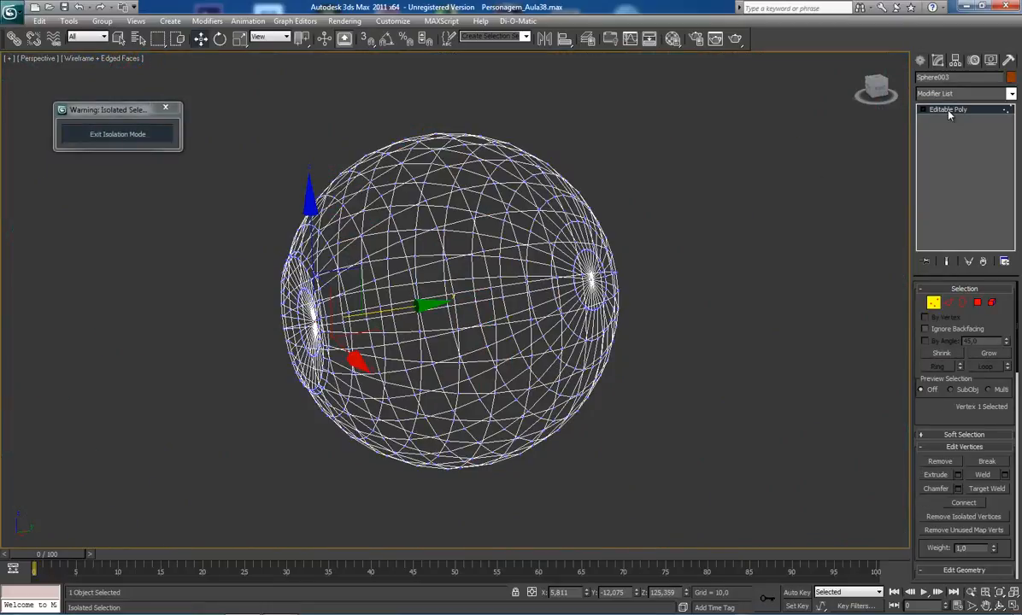
click(949, 109)
key(F3)
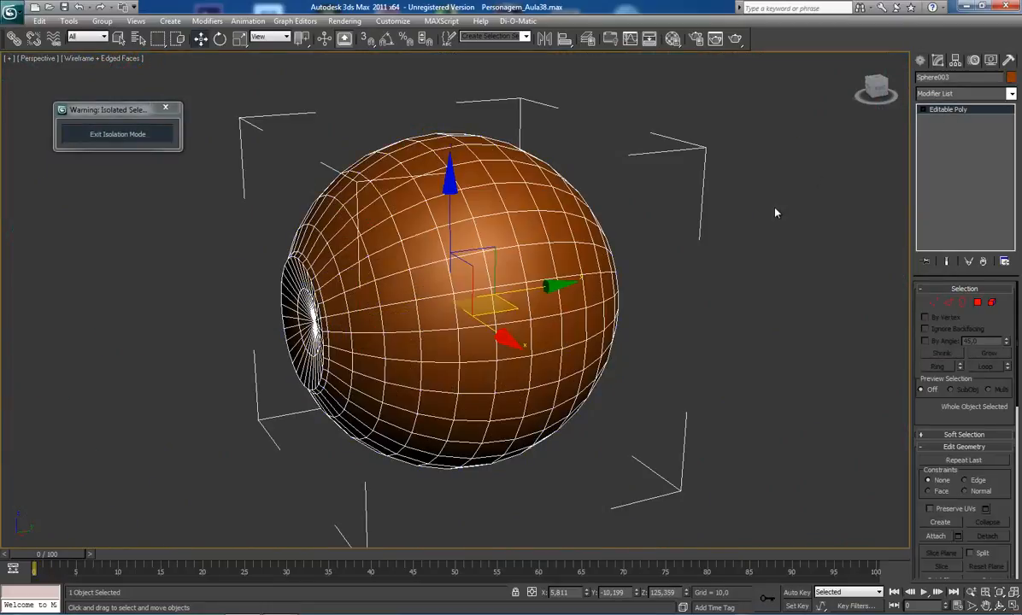
alt+middle_drag(444, 342, 444, 261)
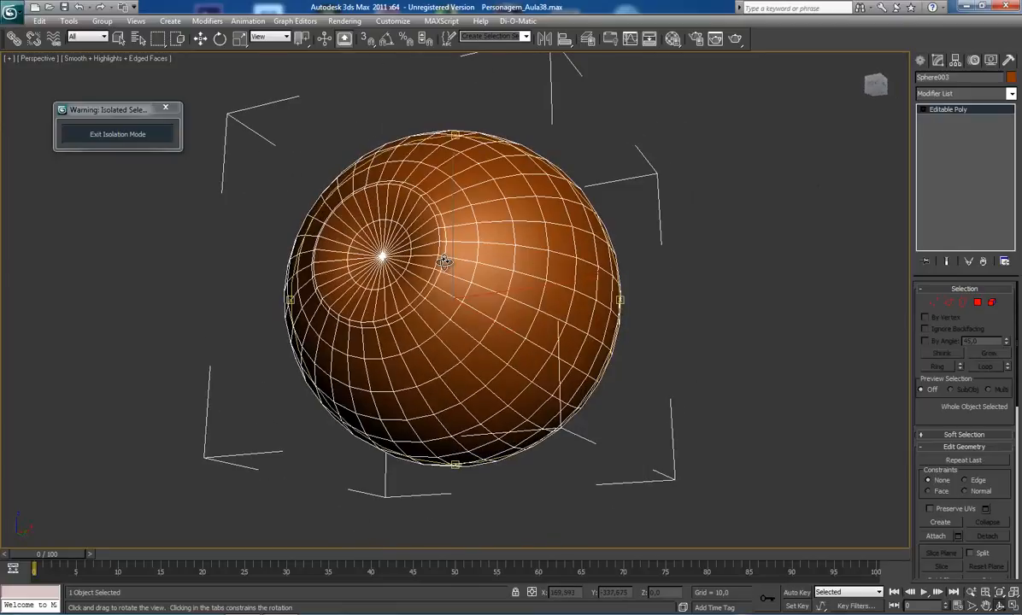
key(F4)
drag(463, 258, 444, 376)
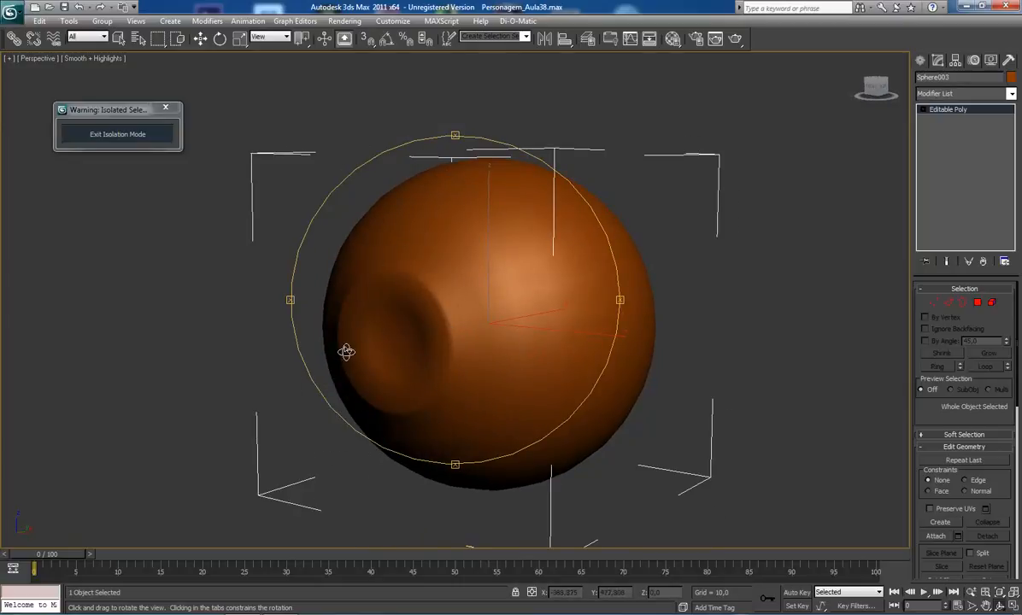
drag(436, 329, 473, 335)
right_click(459, 340)
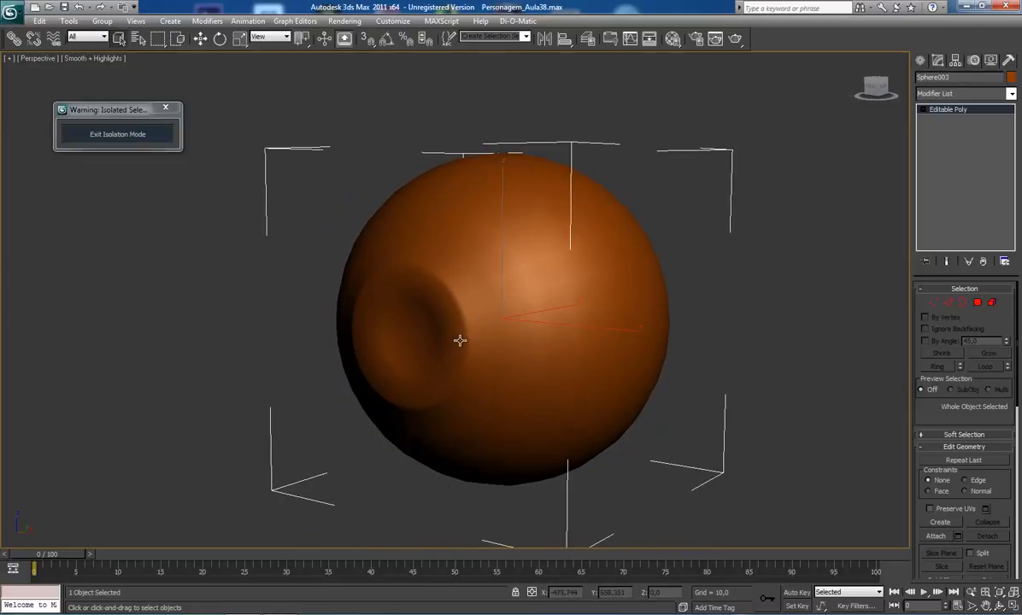
- Exit isolation, return to wireframe display and select the outer left eyeball
click(131, 135)
key(F3)
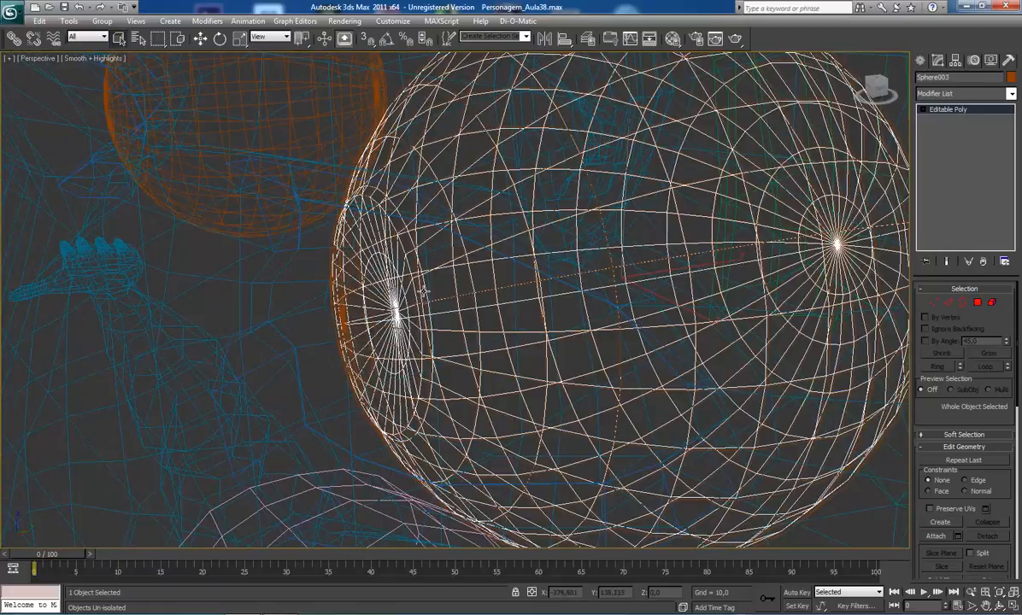
scroll(486, 311, down, 5)
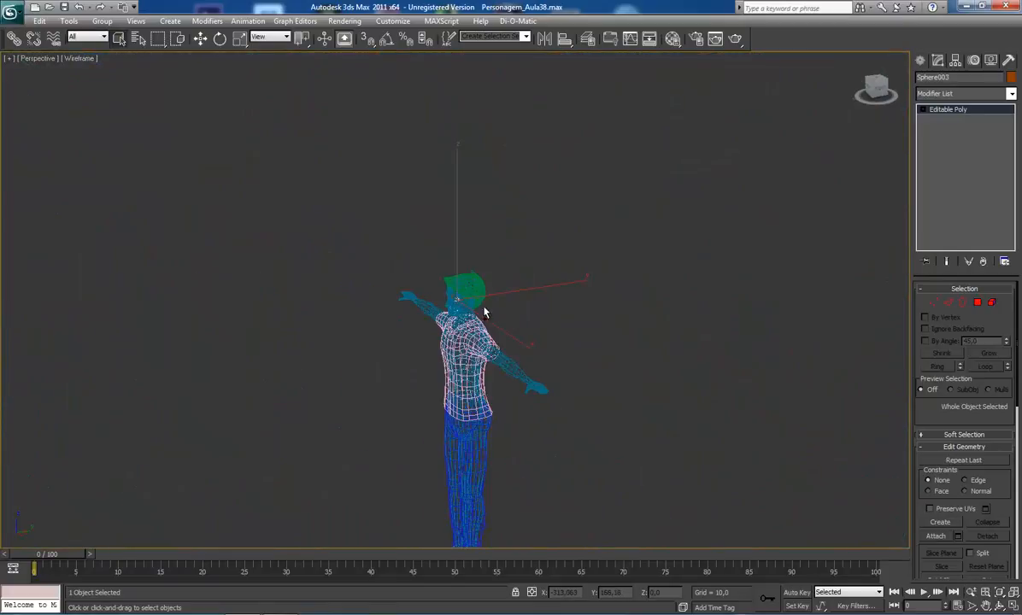
key(ctrl+r)
scroll(457, 301, up, 5)
scroll(436, 301, down, 5)
scroll(433, 302, up, 5)
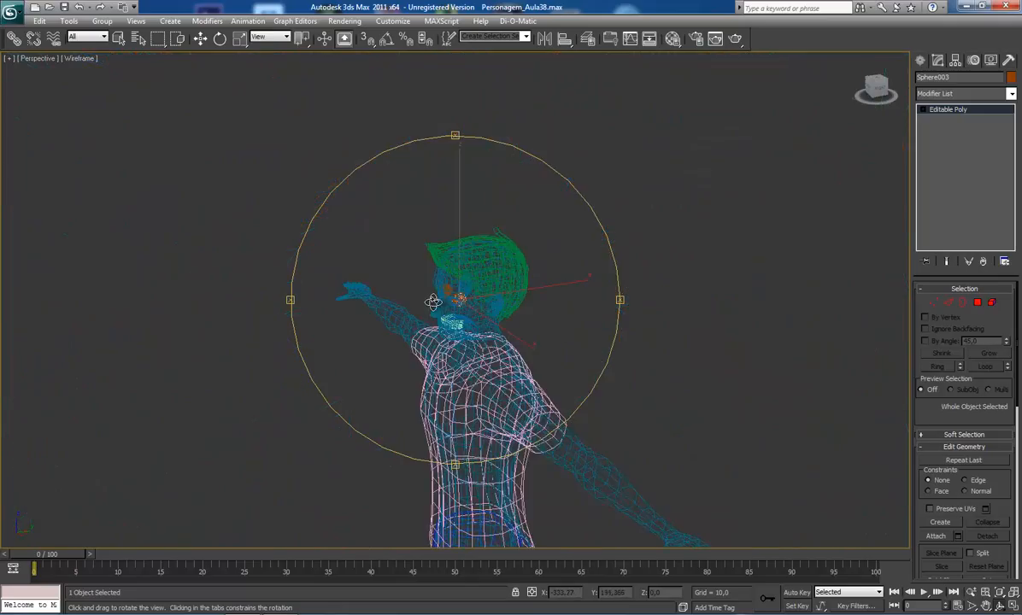
key(F3)
scroll(433, 302, down, 5)
key(F3)
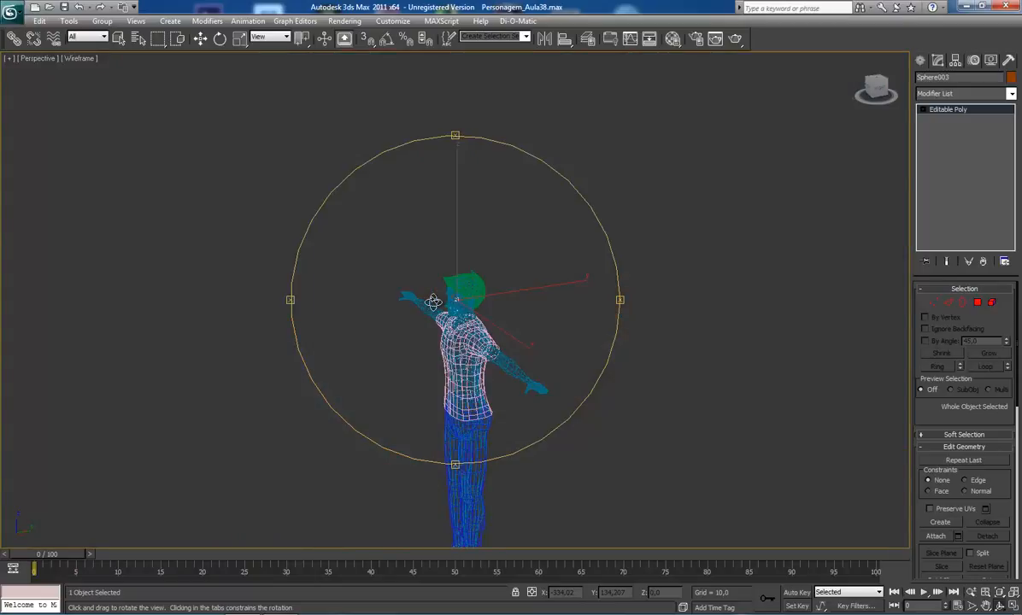
scroll(433, 302, up, 5)
key(q)
click(281, 293)
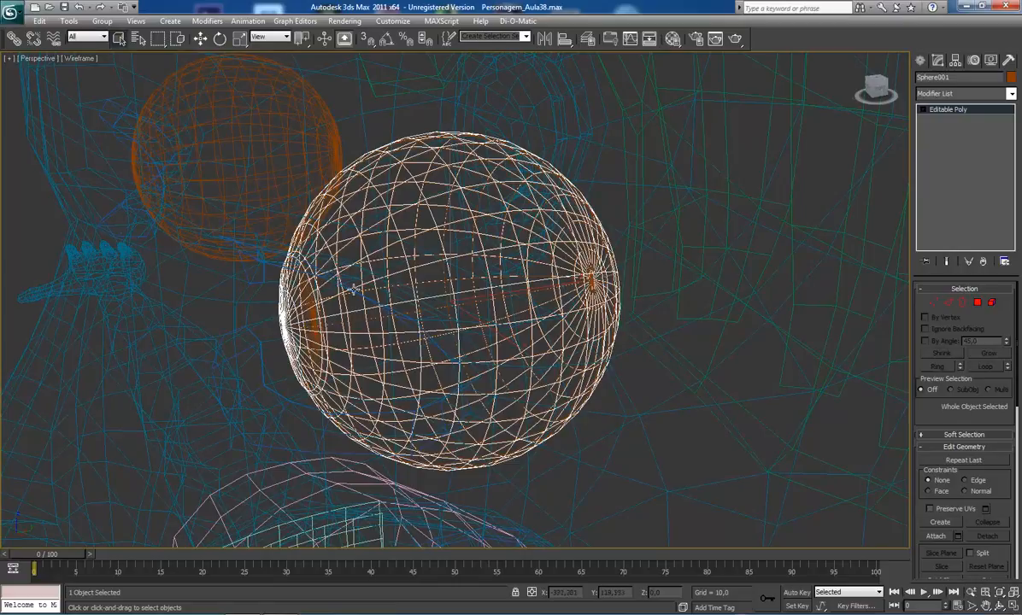
- From the front, create one independent copy of the outer left eyeball along X at about -13.133, beyond the right eye
key(ctrl+r)
drag(446, 298, 446, 275)
drag(294, 325, 516, 251)
scroll(557, 268, up, 3)
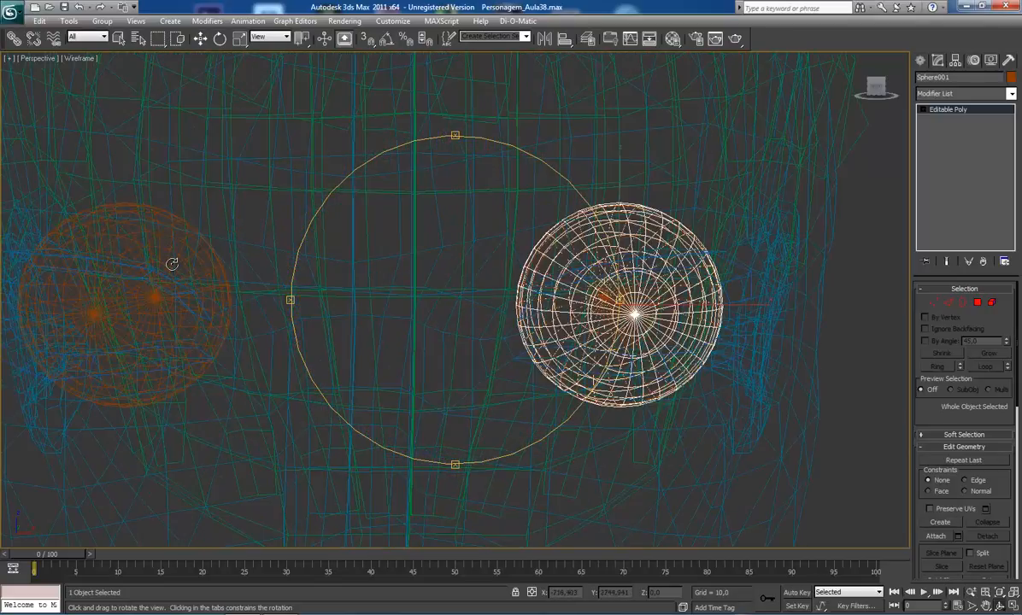
drag(172, 264, 379, 290)
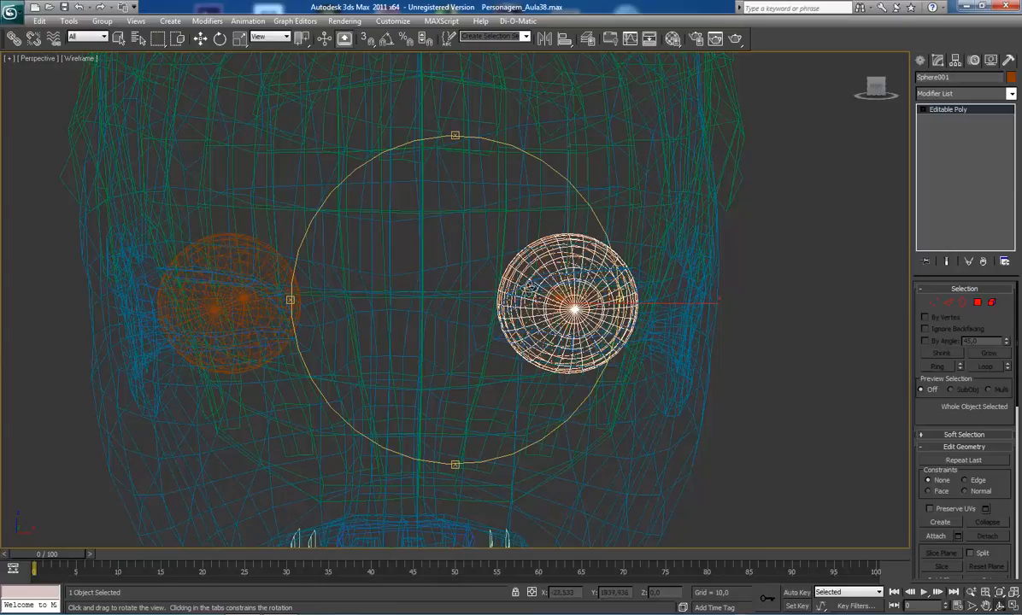
scroll(496, 274, up, 4)
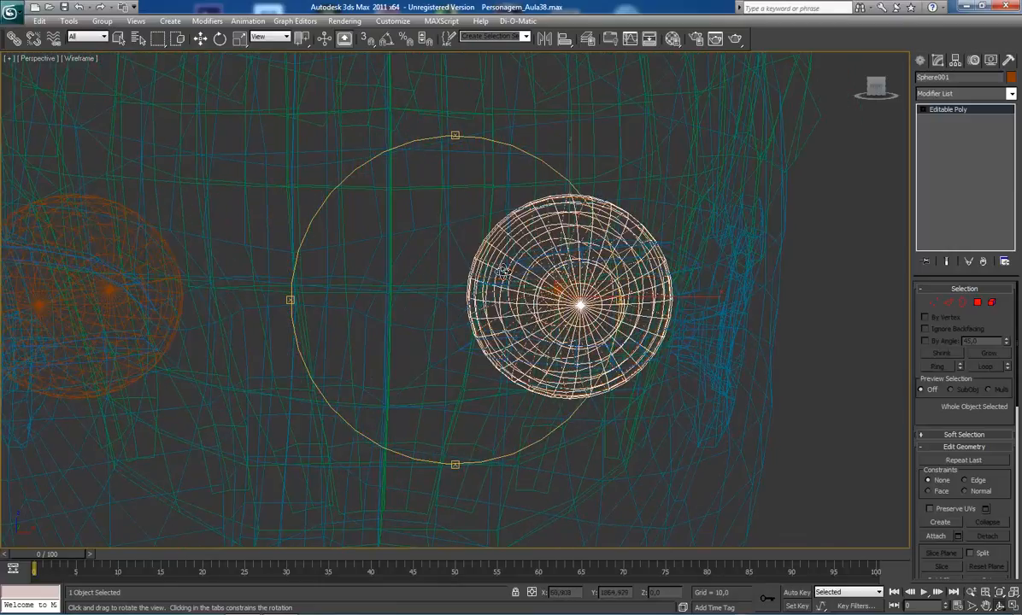
drag(530, 295, 520, 282)
key(w)
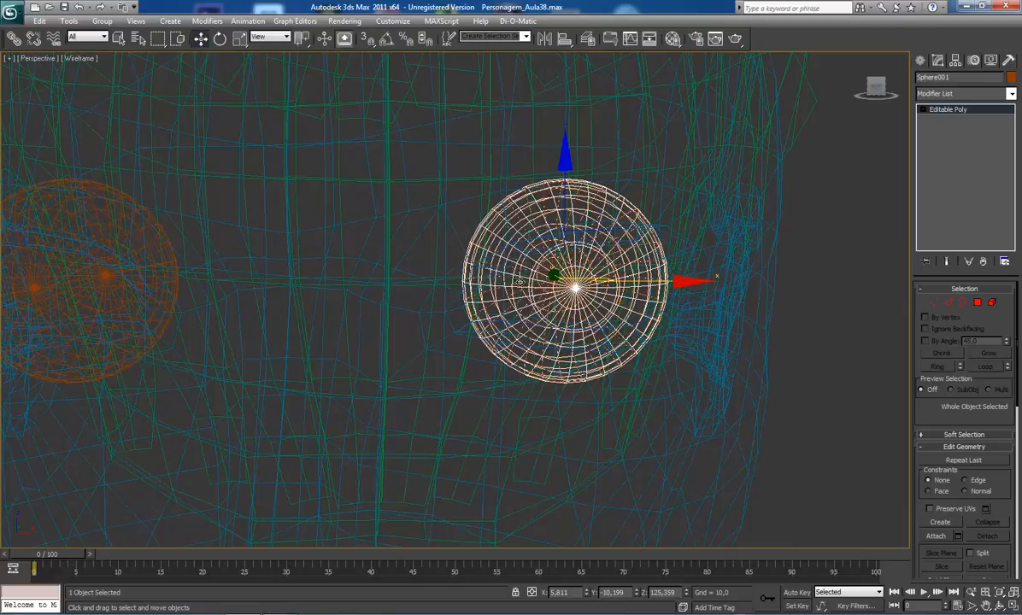
scroll(513, 275, down, 4)
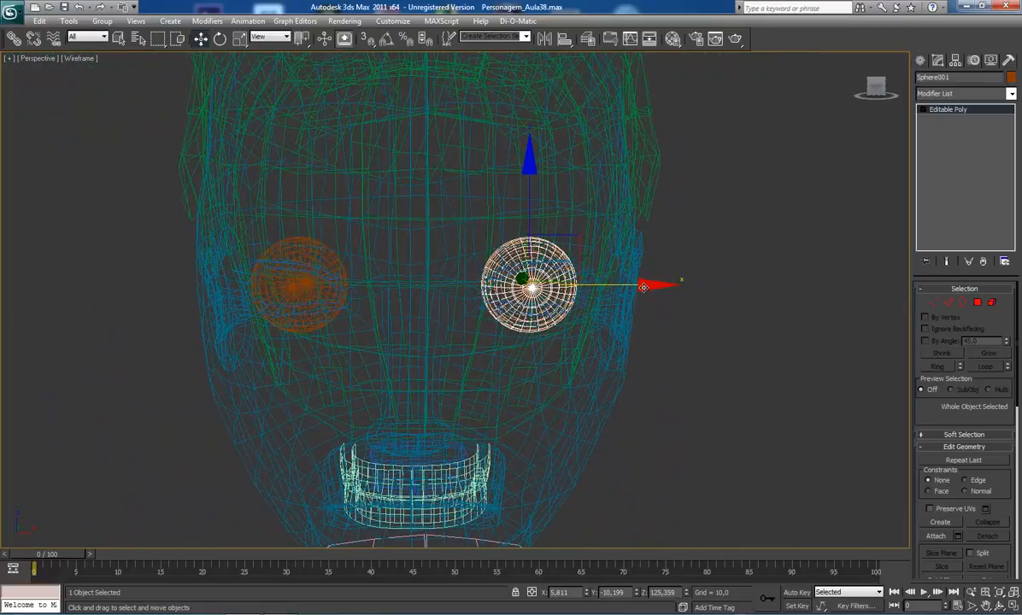
shift+drag(643, 287, 238, 285)
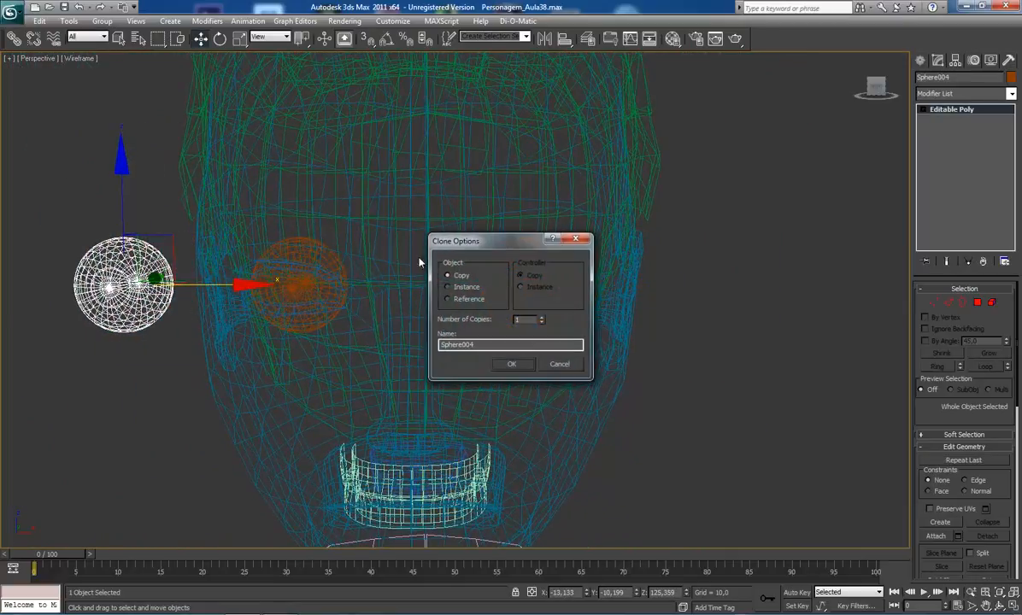
click(505, 367)
- Align the copied eyeball to the existing right eyeball on X, Y and Z, pivot point to pivot point
mouse_move(449, 323)
middle_down()
mouse_move(483, 330)
mouse_move(369, 287)
mouse_move(433, 315)
mouse_move(427, 304)
mouse_move(463, 307)
mouse_move(433, 256)
middle_up()
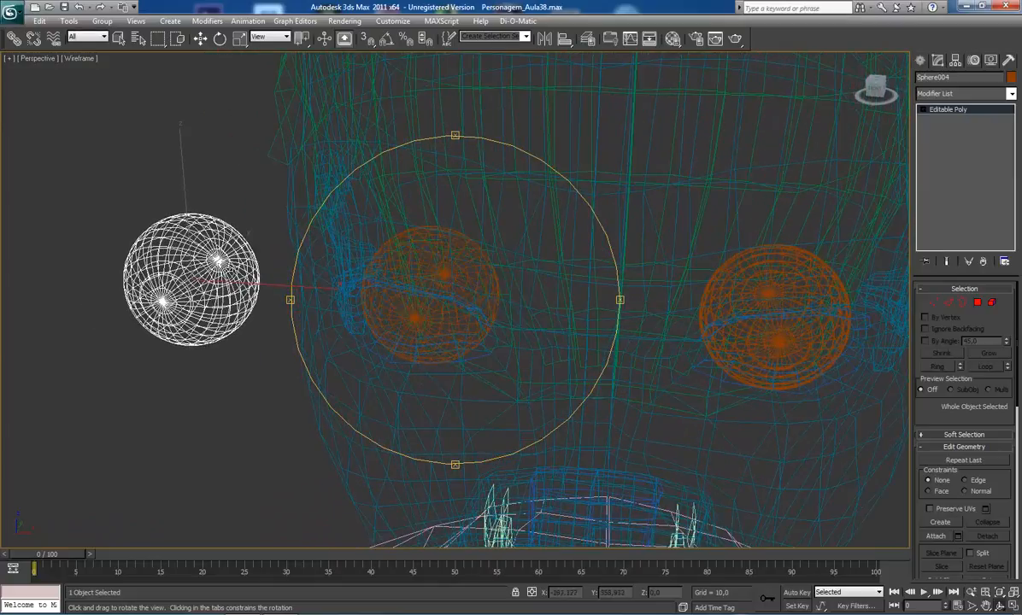
key(F3)
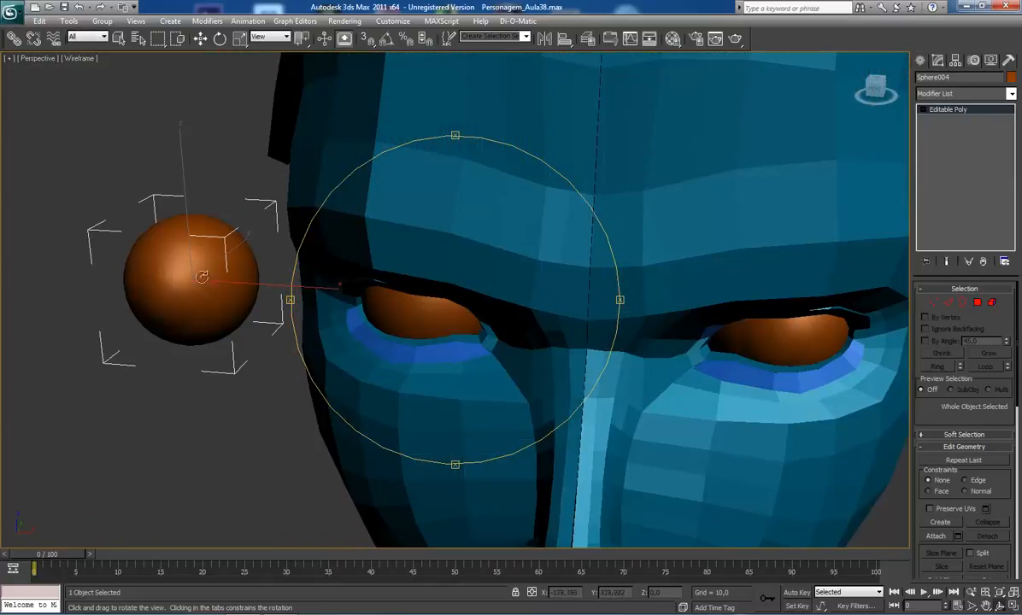
right_click(419, 314)
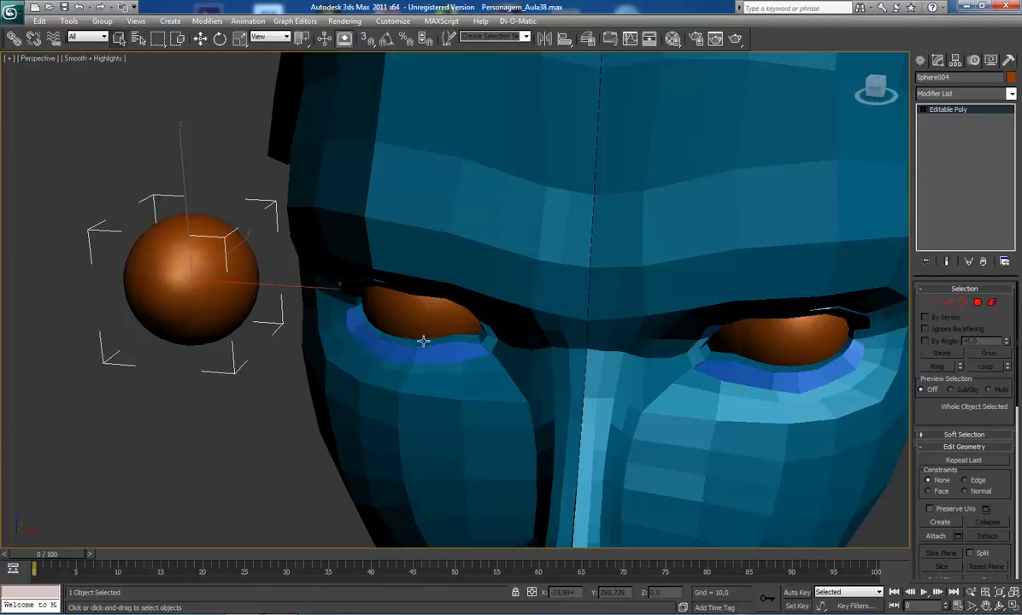
click(566, 39)
click(408, 310)
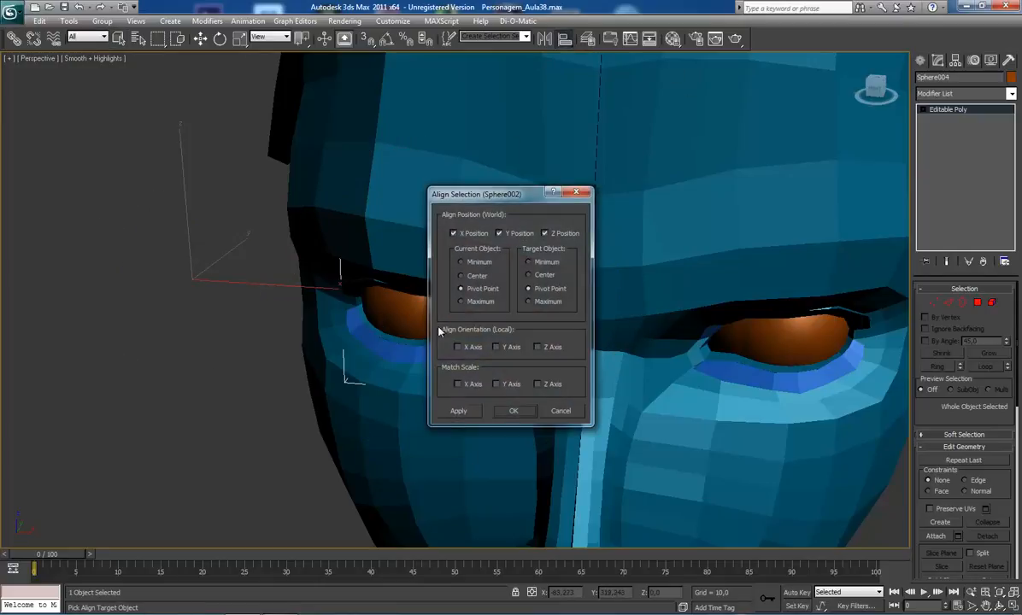
click(512, 413)
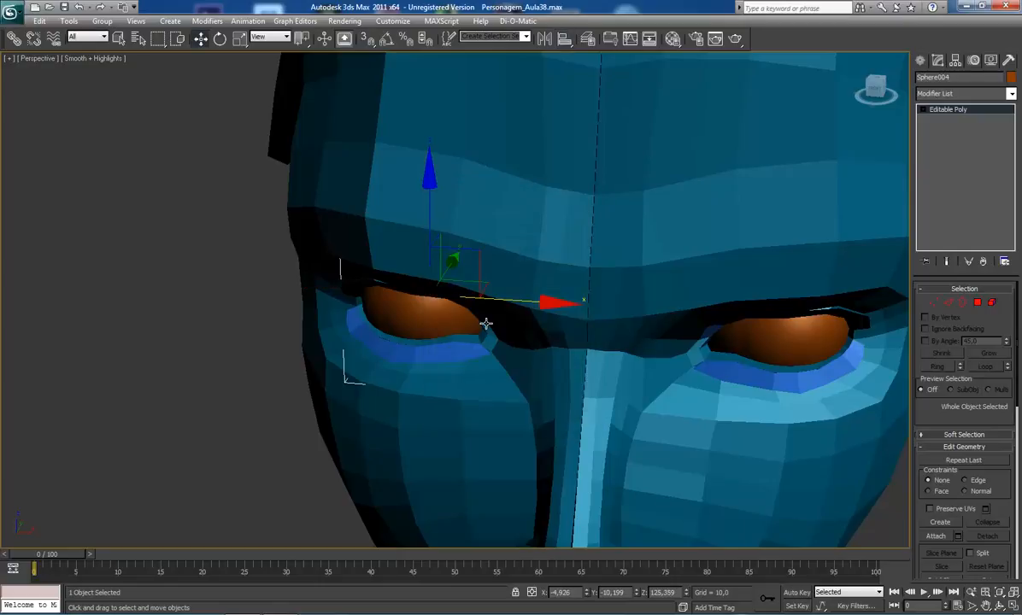
- In wireframe display, remove the original unmodified sphere inside the character's right eyeball
key(F3)
alt+middle_drag(484, 289, 431, 192)
scroll(480, 312, up, 5)
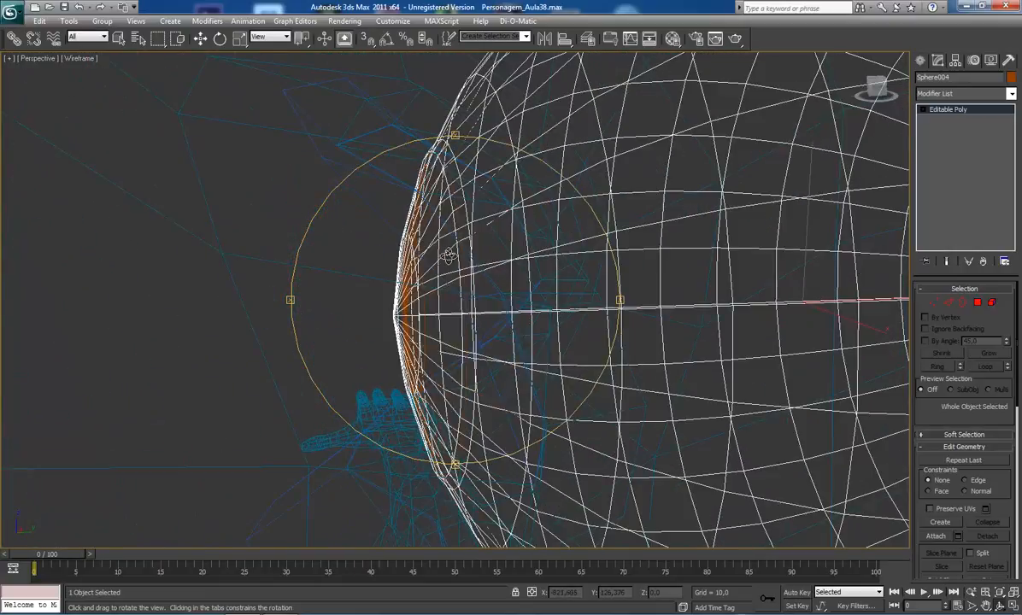
alt+middle_drag(420, 240, 495, 229)
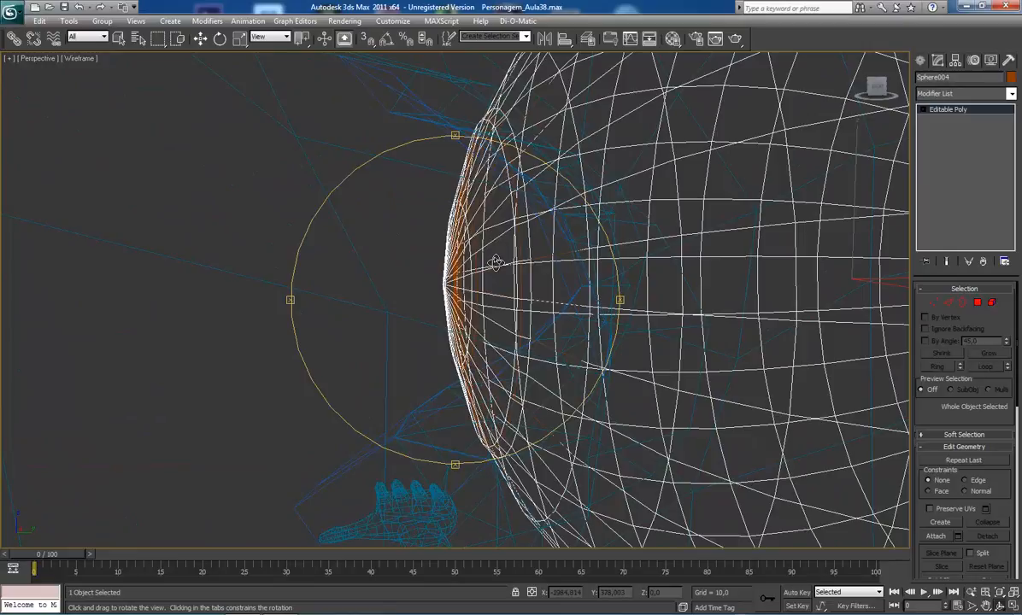
scroll(478, 262, up, 2)
click(462, 274)
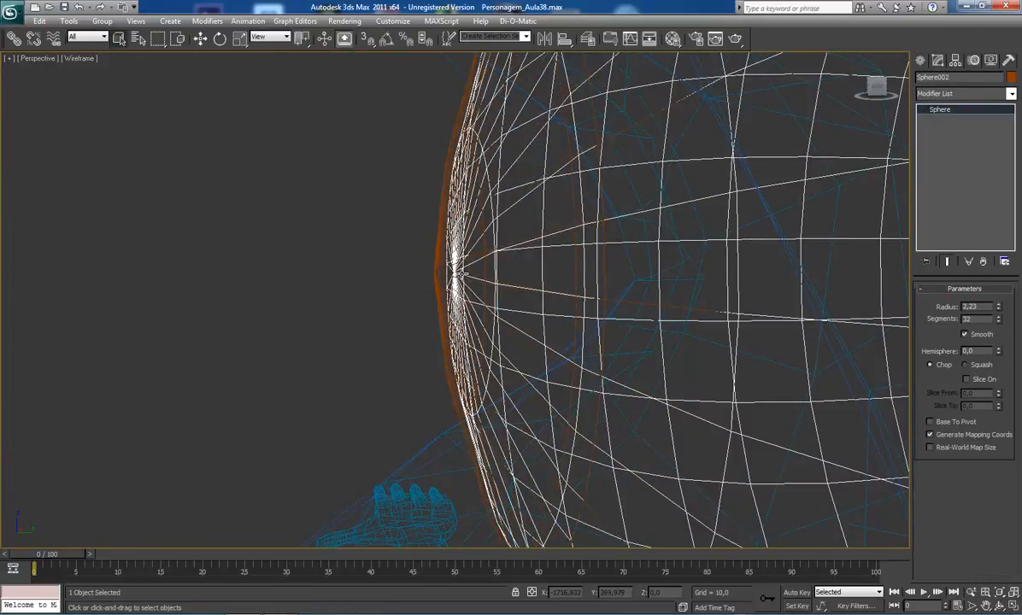
scroll(480, 294, down, 3)
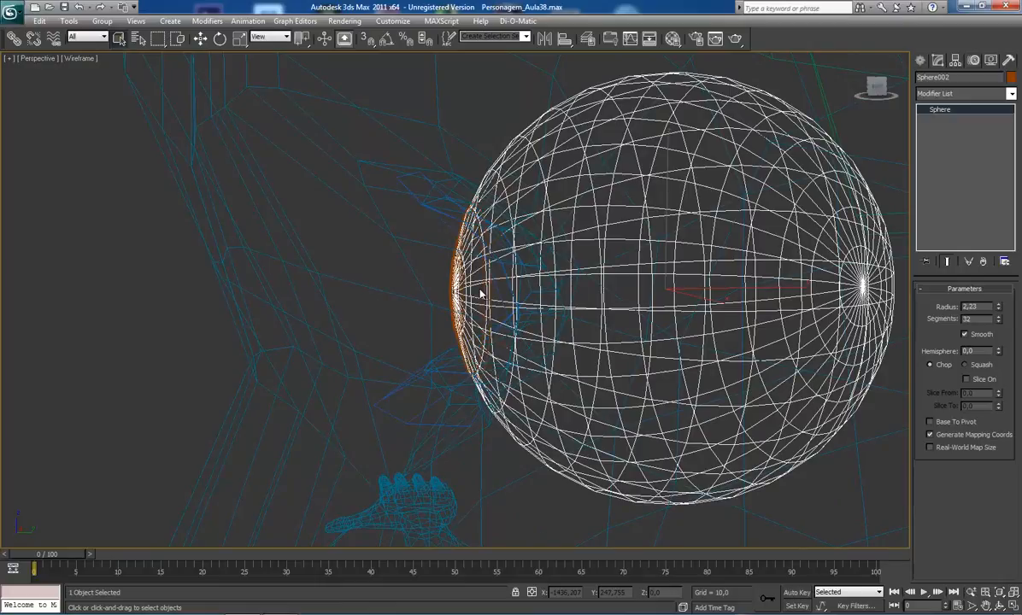
click(480, 293)
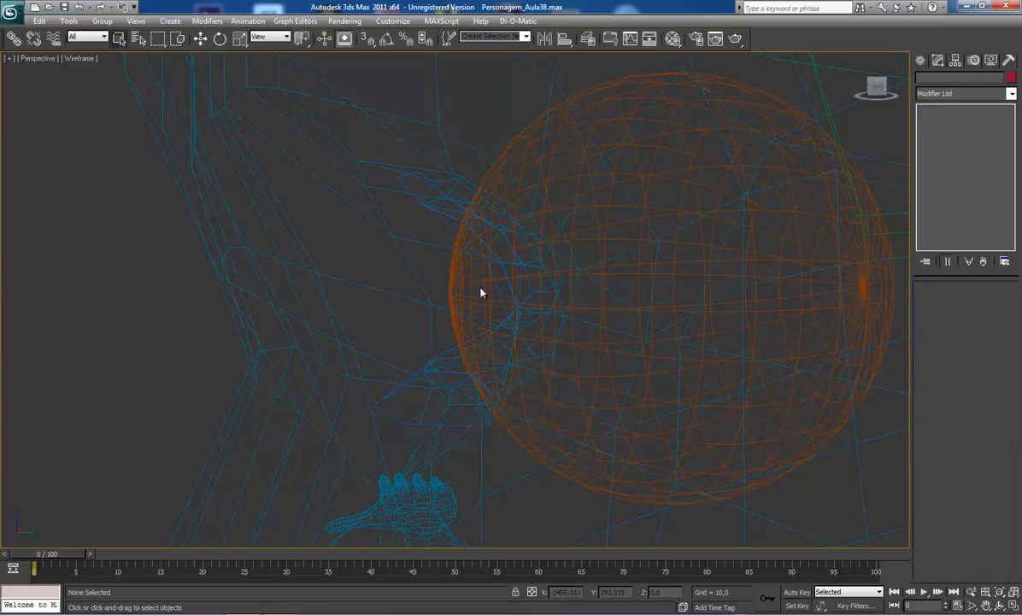
- Create one independent copy of the left eye's recessed inner sphere along X at about -11.581, beyond the right eye
scroll(479, 292, up, 5)
click(636, 365)
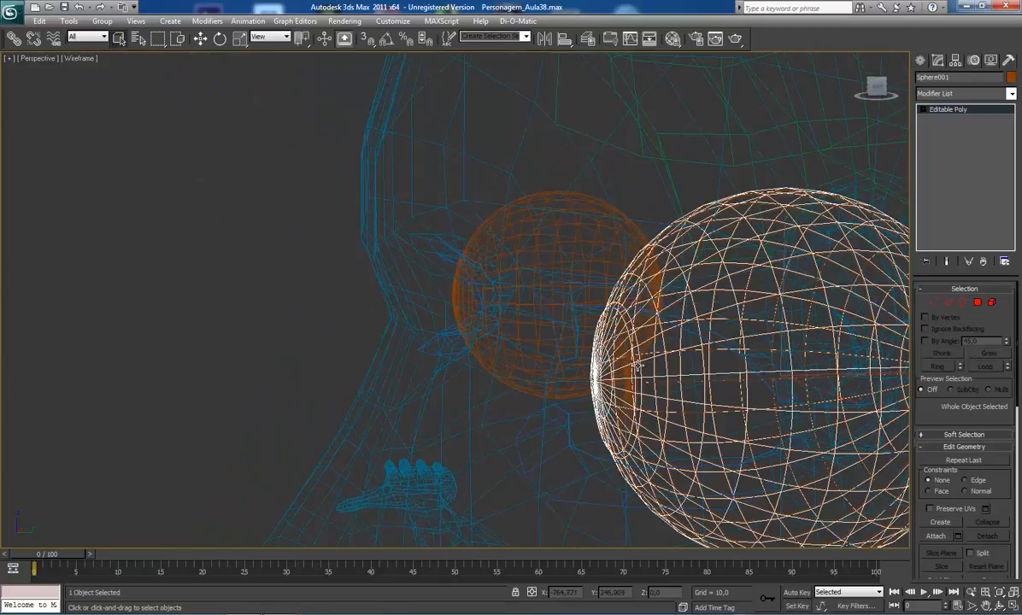
click(629, 367)
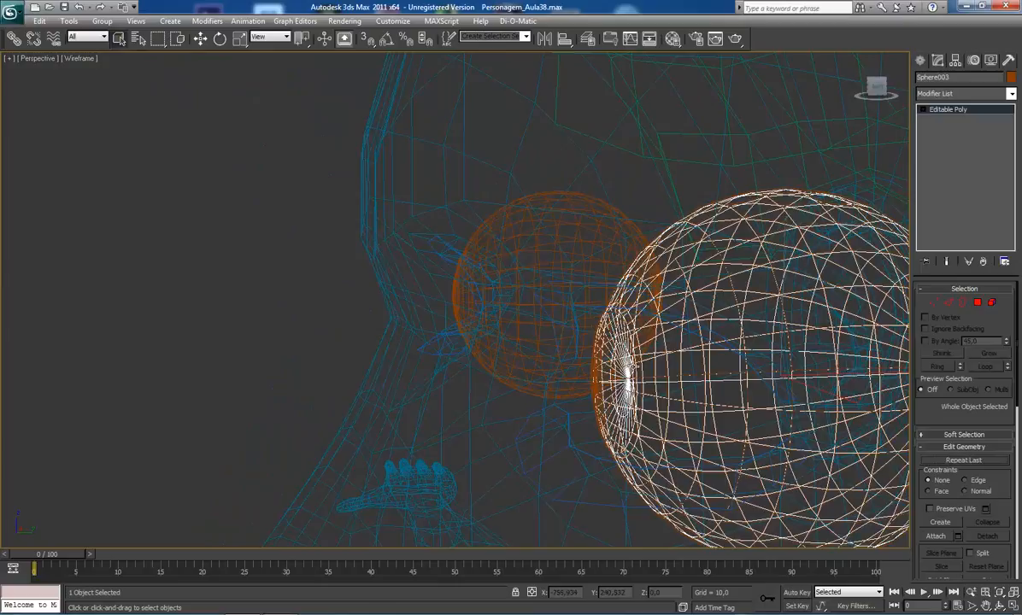
key(ctrl+r)
drag(540, 340, 593, 349)
scroll(596, 348, down, 4)
key(z)
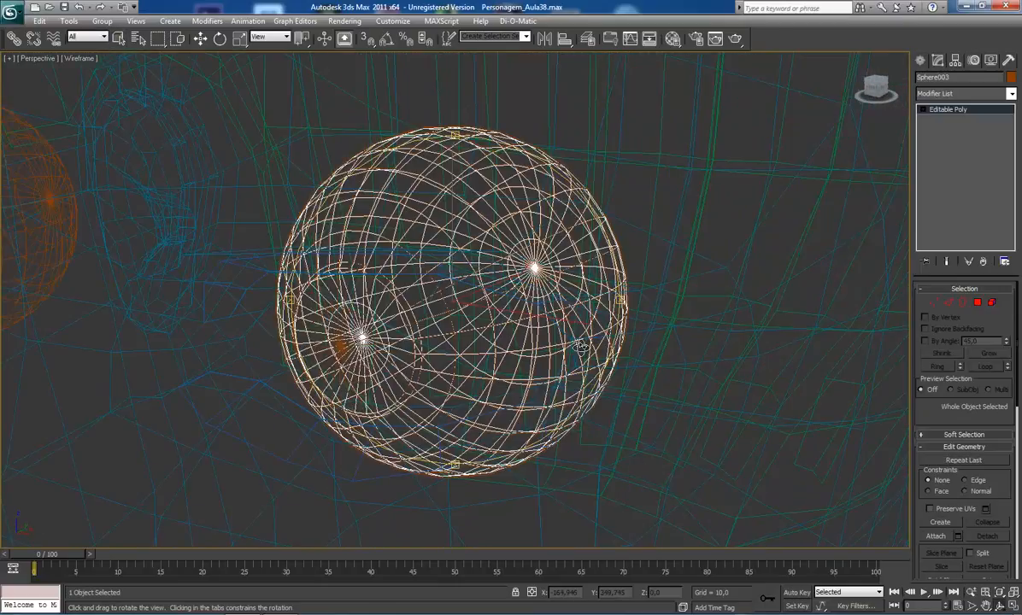
scroll(580, 346, down, 4)
middle_drag(467, 323, 586, 326)
key(w)
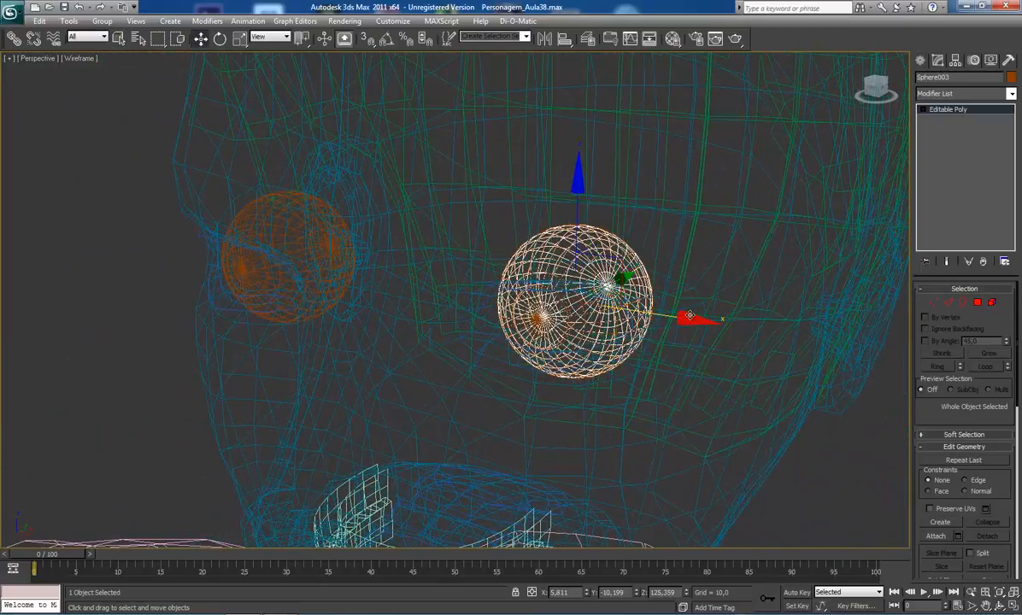
mouse_move(679, 319)
shift+mouse_down()
mouse_move(224, 244)
mouse_move(232, 245)
shift+mouse_up()
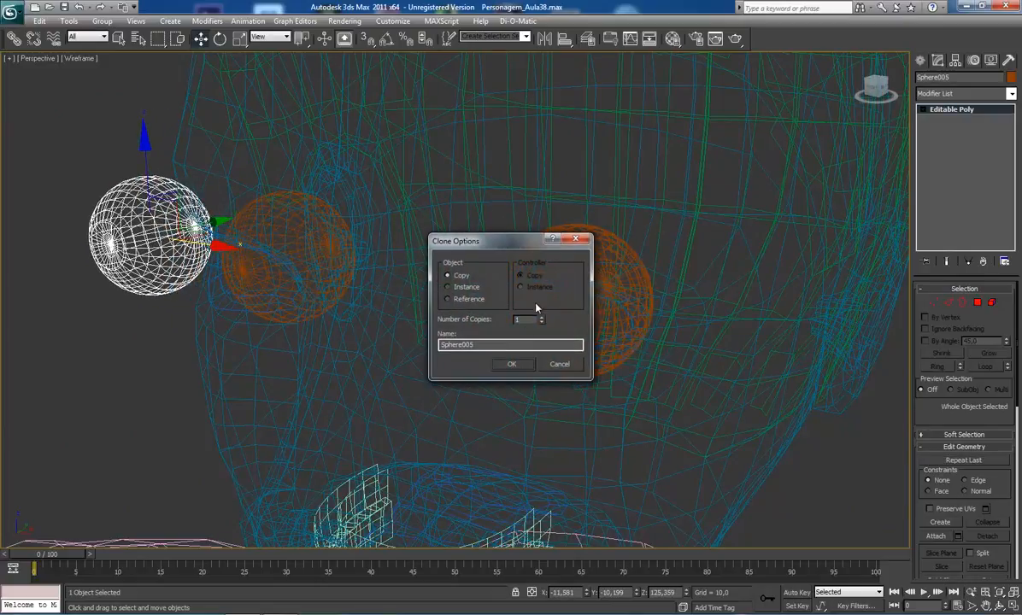
click(505, 365)
- Align the copied inner sphere to the right outer eyeball on X, Y and Z, pivot point to pivot point
middle_drag(350, 314, 474, 350)
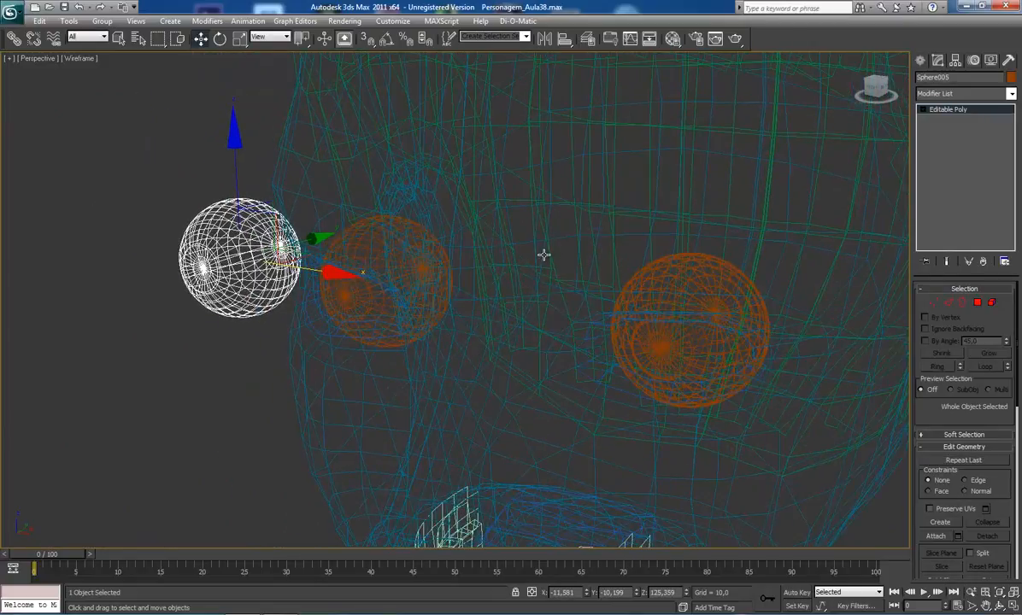
click(564, 38)
click(349, 297)
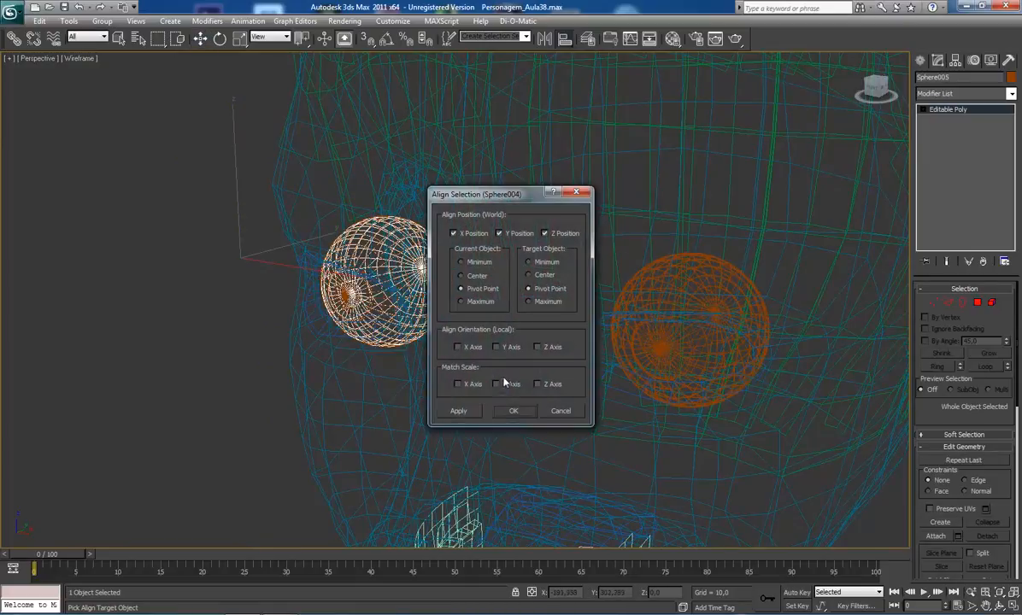
click(520, 417)
- Return to shaded display and examine both eyes on the face and the whole character from several angles
scroll(477, 314, up, 3)
key(F3)
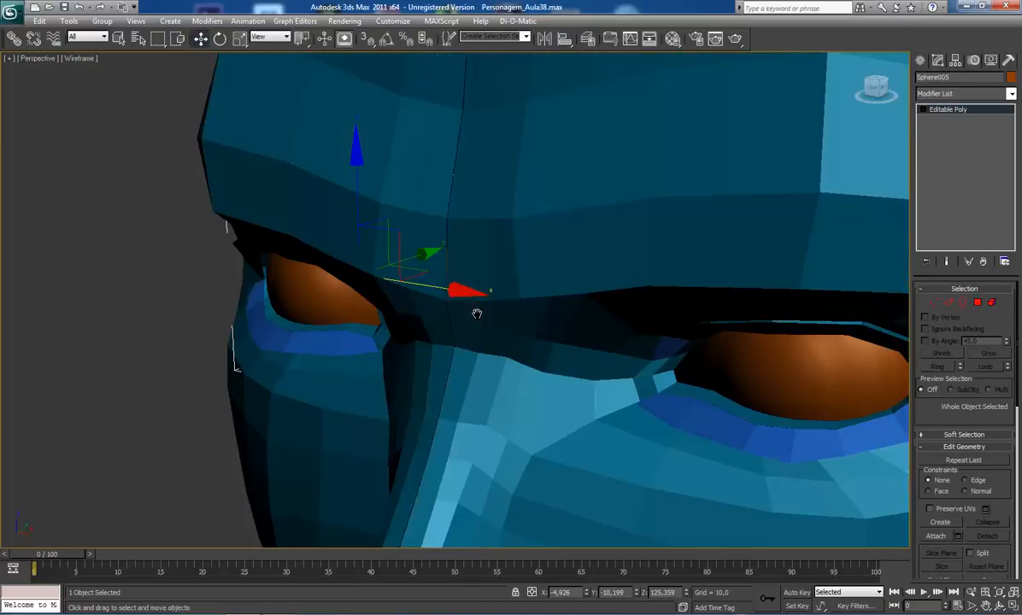
key(ctrl+r)
scroll(449, 297, down, 4)
drag(452, 297, 491, 275)
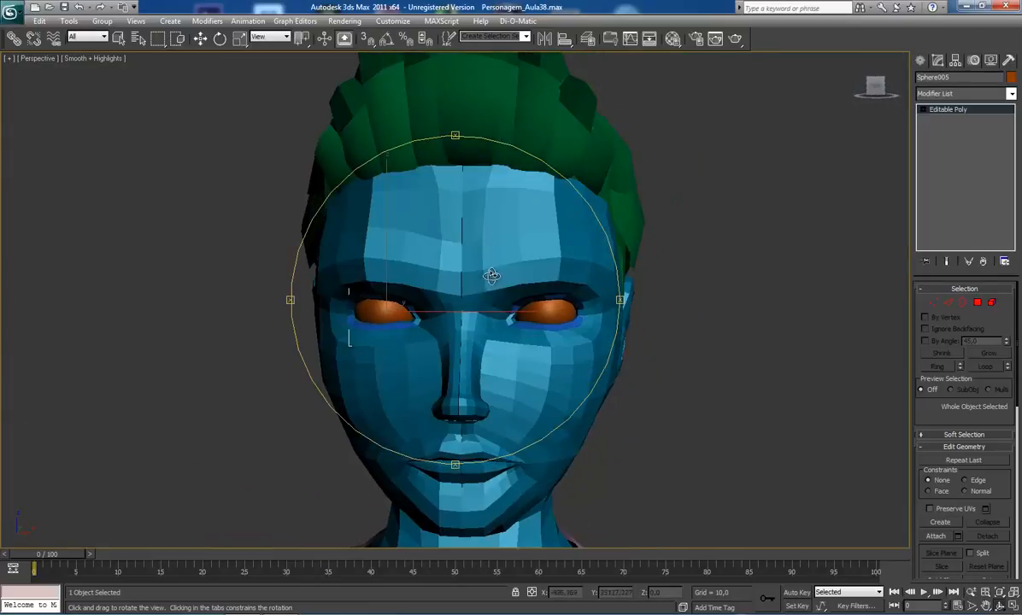
scroll(469, 328, down, 1)
mouse_move(469, 328)
mouse_down()
mouse_move(469, 308)
mouse_move(528, 251)
mouse_move(488, 299)
mouse_move(542, 254)
mouse_move(490, 285)
mouse_move(484, 266)
mouse_move(487, 320)
mouse_up()
scroll(486, 275, down, 4)
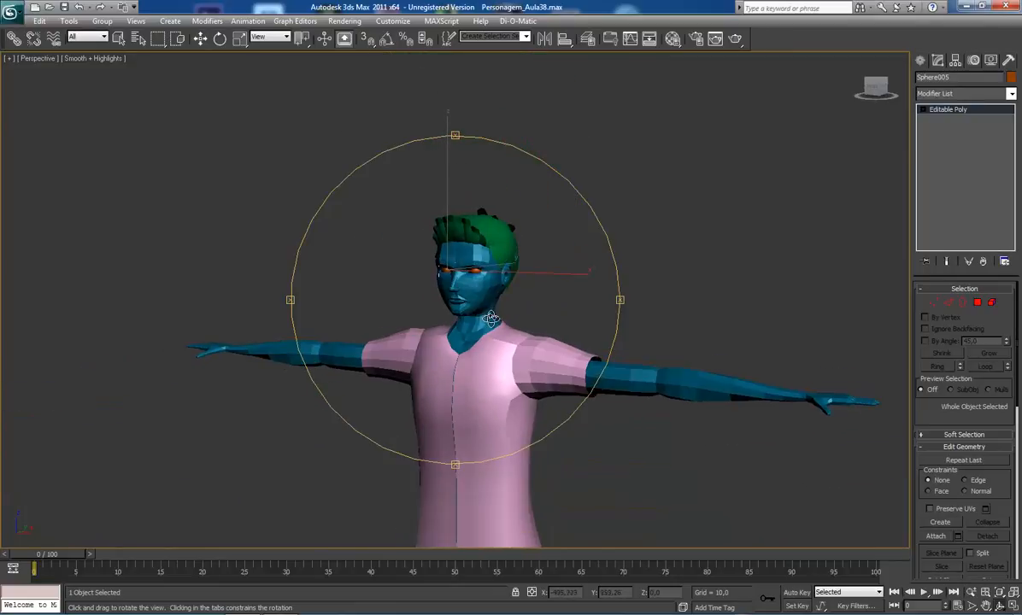
middle_drag(487, 418, 489, 311)
scroll(488, 310, down, 5)
scroll(463, 282, up, 5)
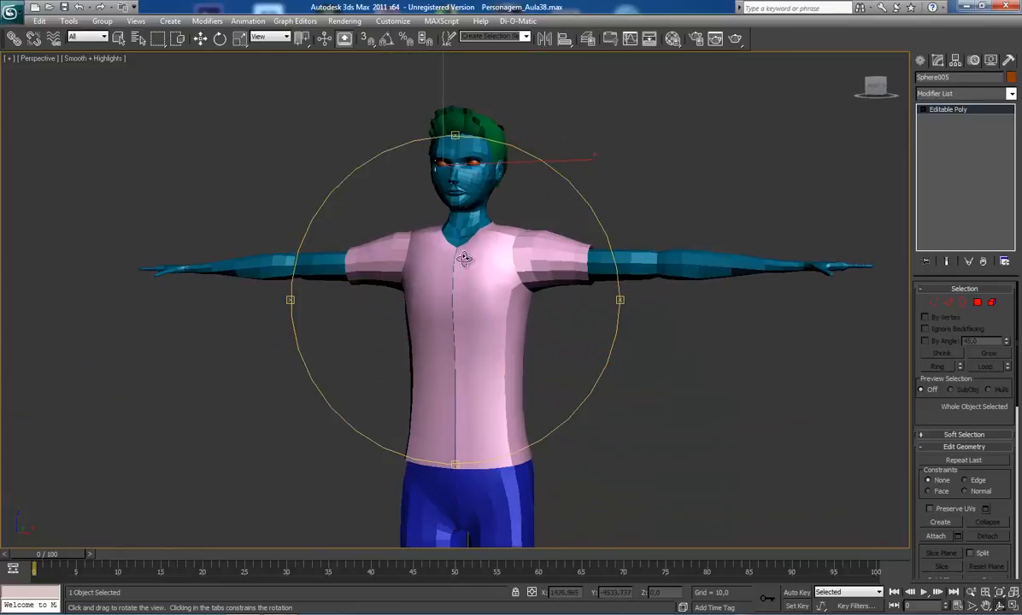
scroll(474, 347, down, 4)
middle_drag(472, 368, 463, 239)
drag(463, 265, 405, 287)
mouse_move(467, 304)
middle_down()
mouse_move(469, 243)
mouse_move(461, 308)
middle_up()
drag(456, 309, 485, 331)
scroll(461, 325, up, 5)
middle_drag(446, 232, 433, 283)
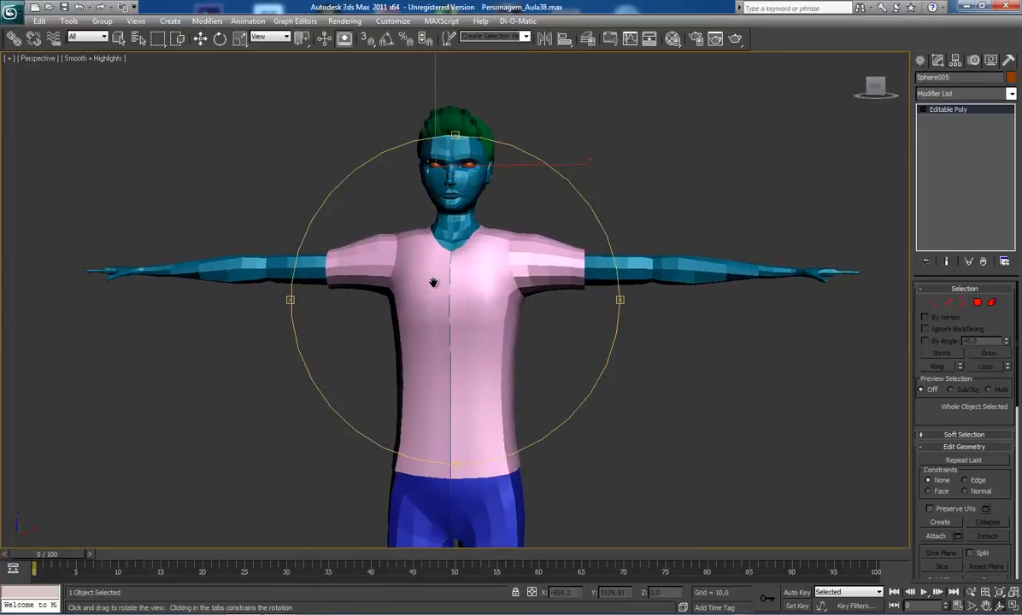
- Select the character's left body half and show edged faces in the shaded display
right_click(492, 263)
click(497, 255)
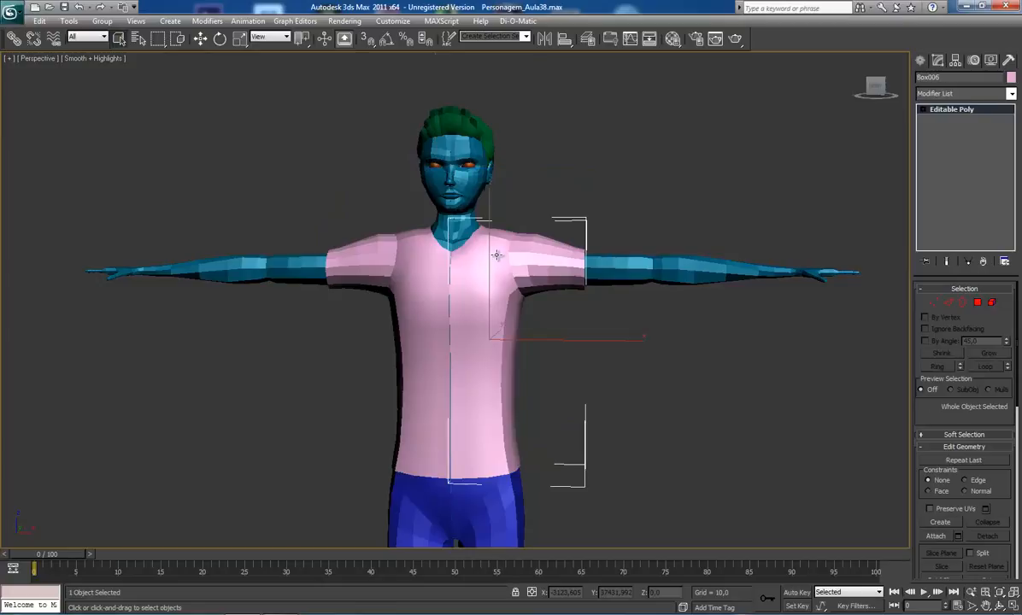
click(488, 319)
scroll(458, 291, down, 2)
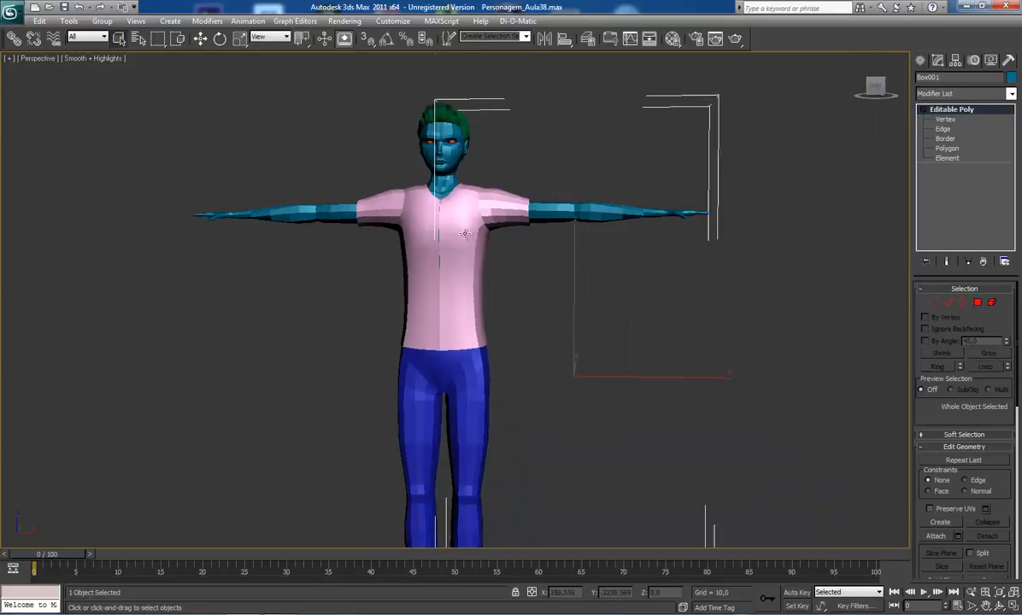
scroll(448, 243, up, 6)
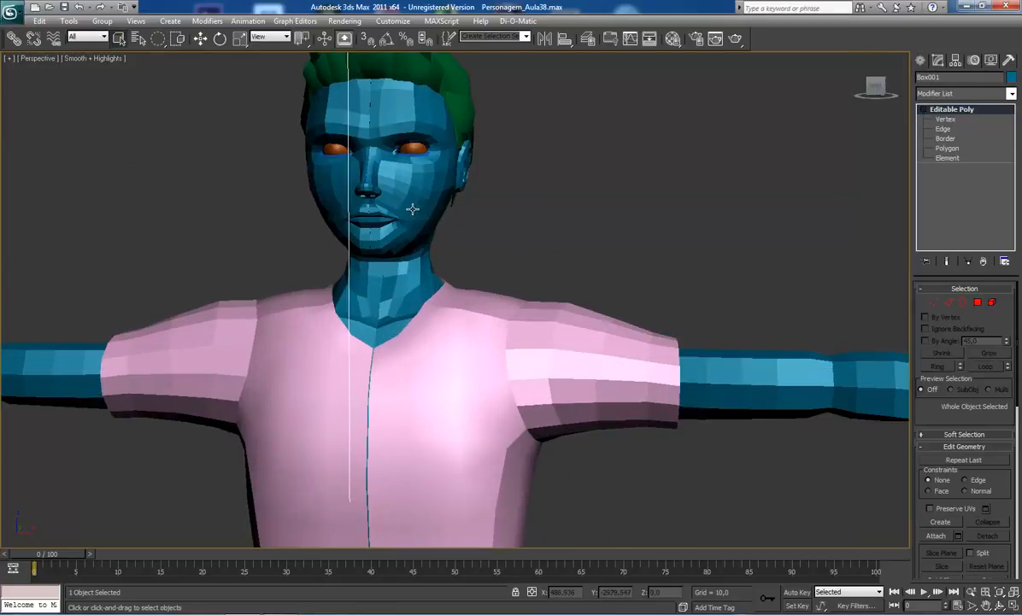
key(F4)
middle_drag(414, 208, 440, 260)
key(ctrl+r)
scroll(412, 294, up, 3)
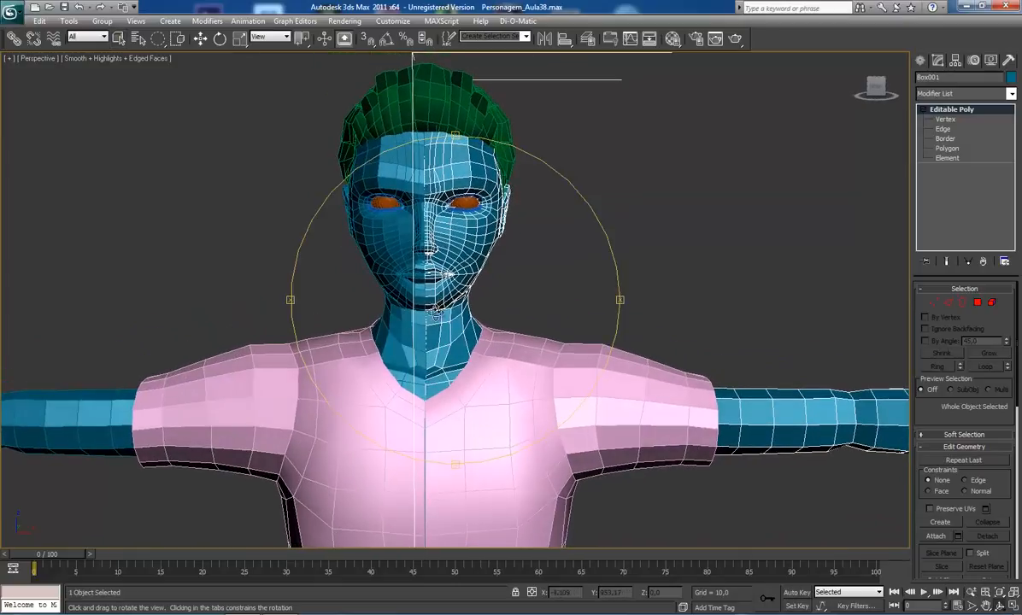
middle_drag(498, 356, 456, 413)
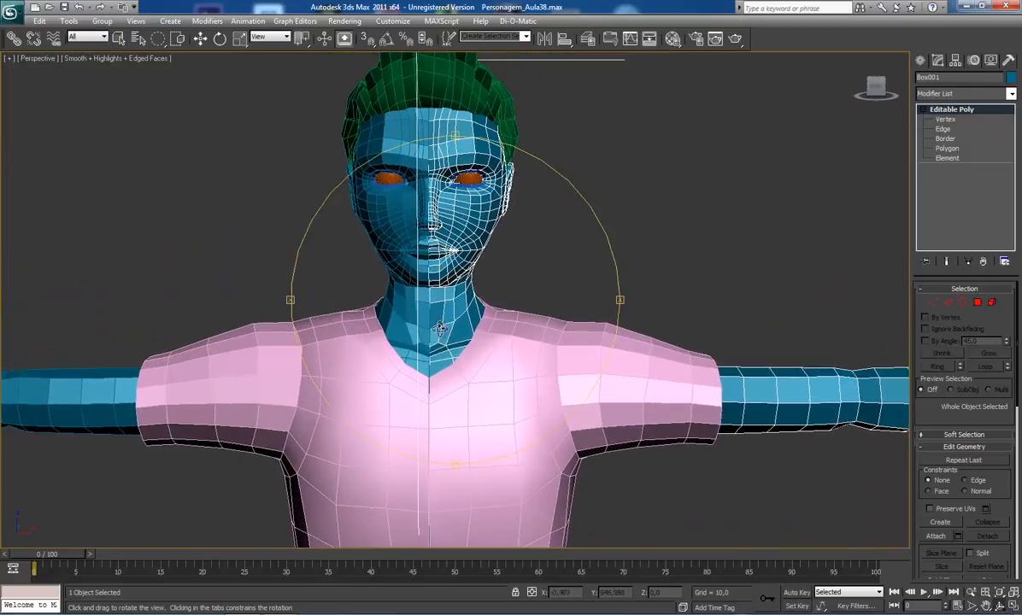
- Add the right body half to the selection and isolate both halves
right_click(410, 241)
ctrl+click(410, 239)
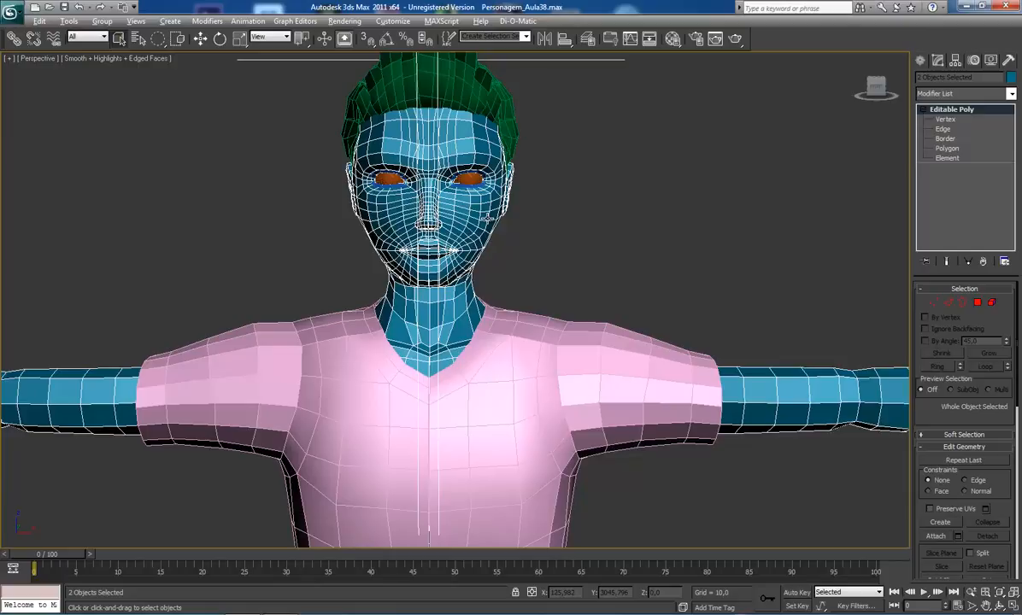
key(alt+q)
scroll(425, 282, up, 3)
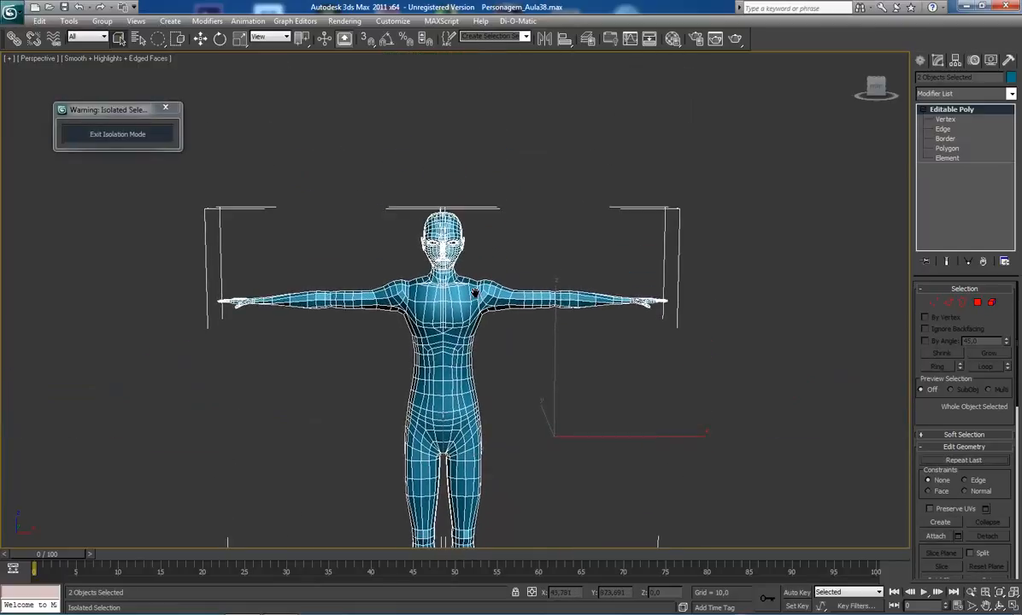
scroll(497, 183, up, 1)
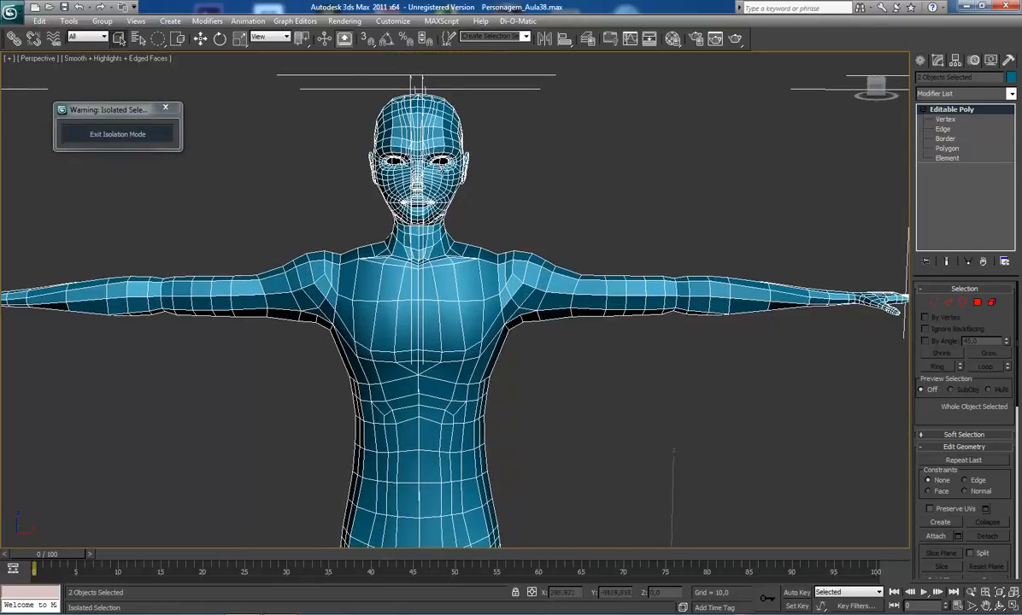
- Try moving the left body half's vertices around the mouth corner about 0.8 outward along X, undo the move and leave vertex editing
click(497, 196)
mouse_move(496, 195)
middle_down()
mouse_move(486, 280)
mouse_move(495, 224)
mouse_move(496, 239)
middle_up()
scroll(449, 259, up, 3)
scroll(478, 215, up, 4)
click(470, 211)
scroll(472, 228, down, 5)
scroll(496, 238, up, 2)
scroll(482, 203, up, 3)
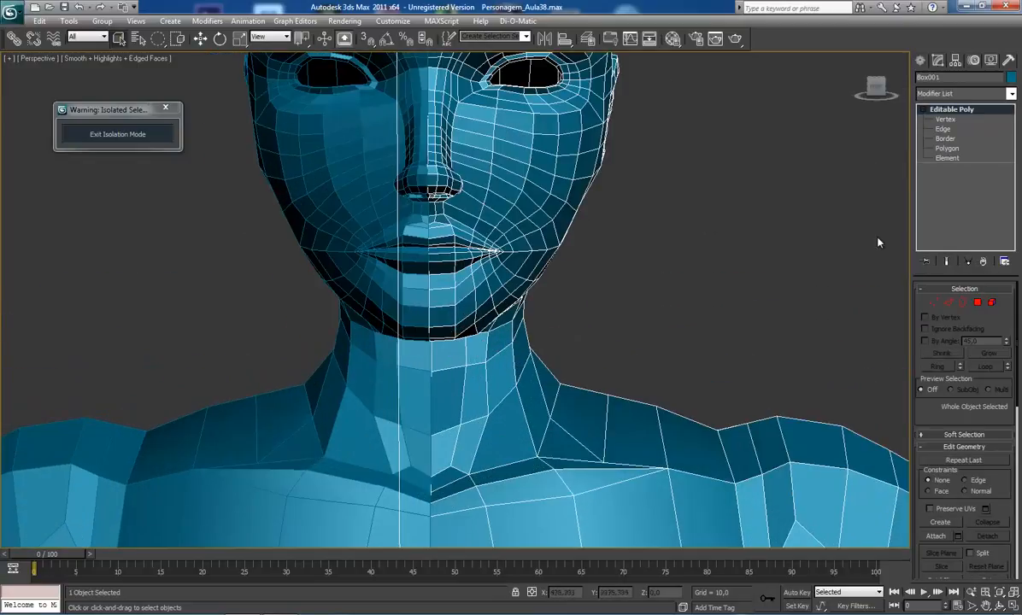
click(932, 303)
drag(682, 244, 636, 258)
key(w)
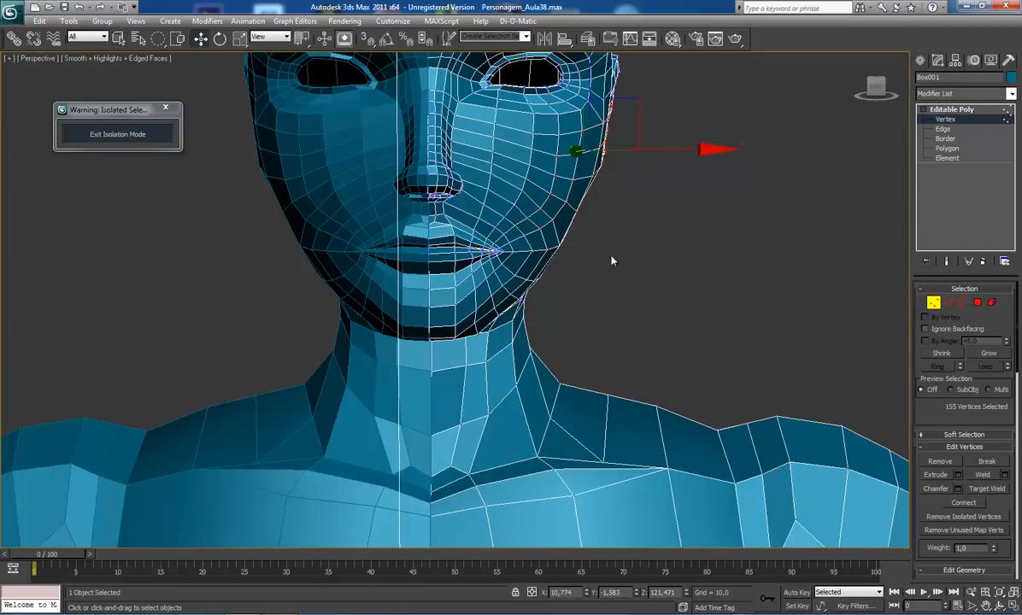
drag(517, 260, 628, 263)
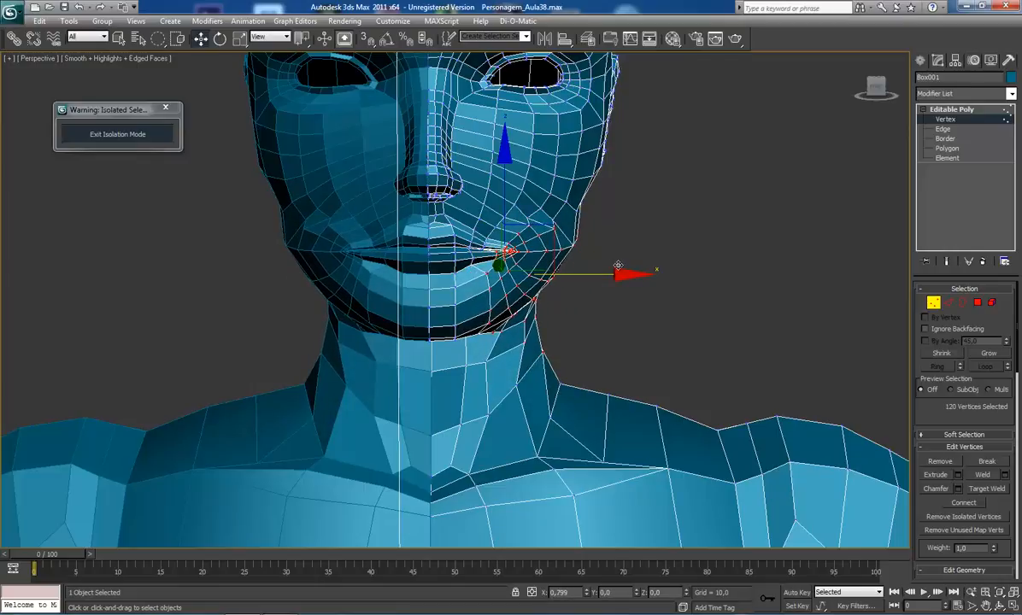
key(ctrl+z)
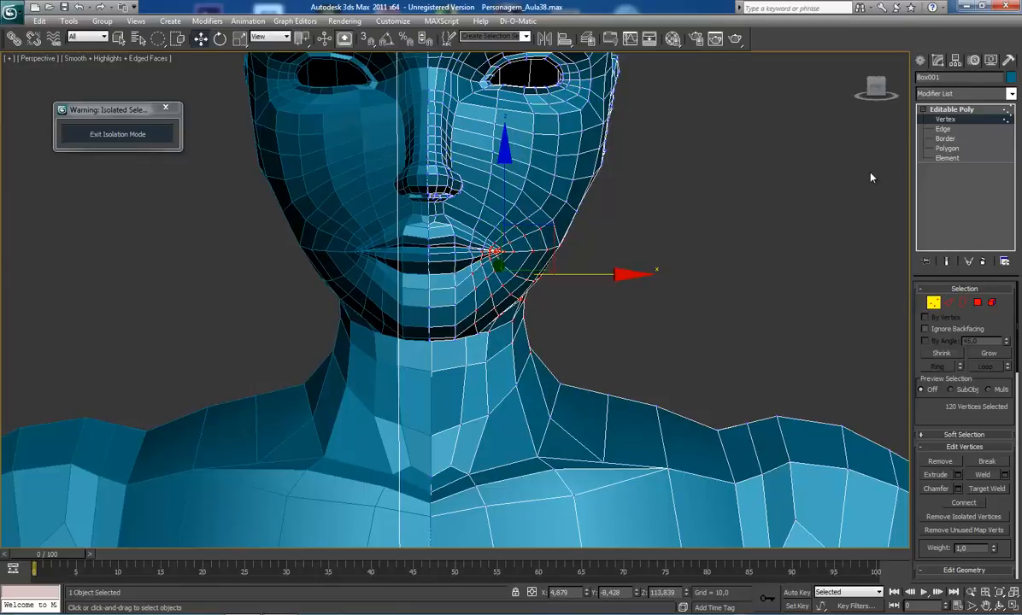
click(960, 118)
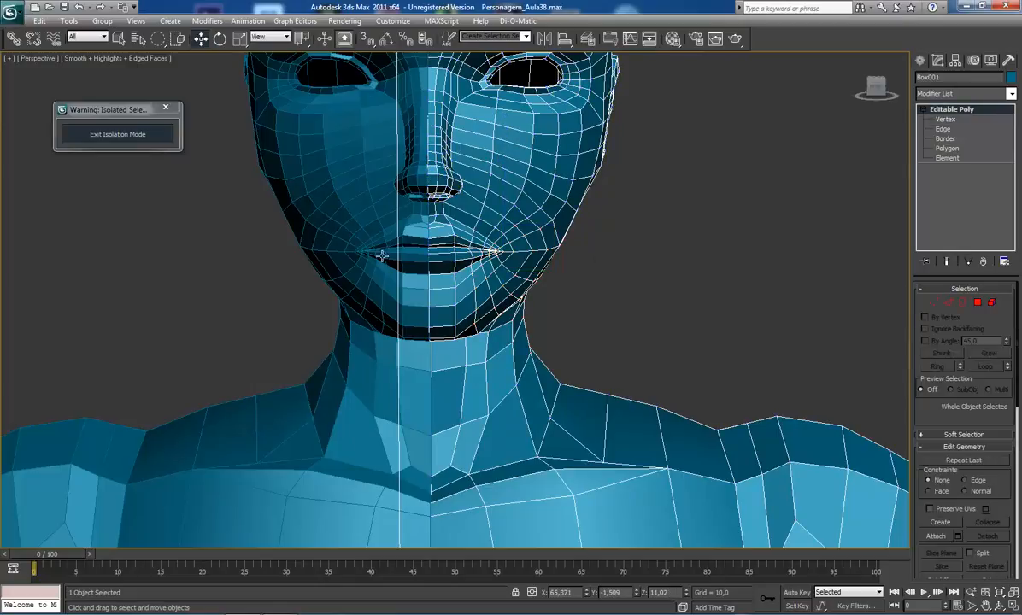
- Delete the character's right body half
click(350, 220)
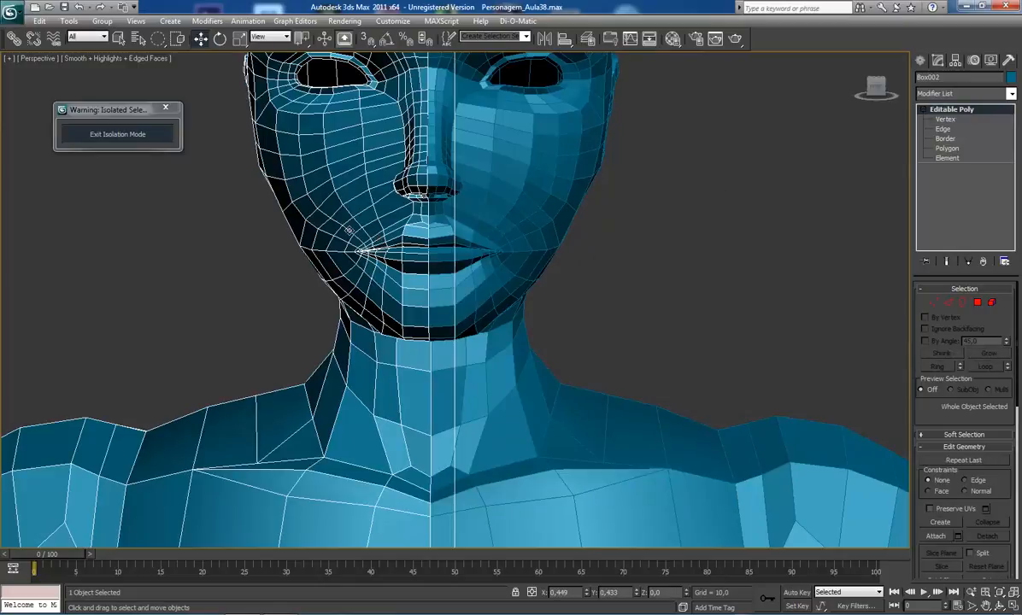
scroll(352, 259, down, 5)
scroll(391, 287, up, 2)
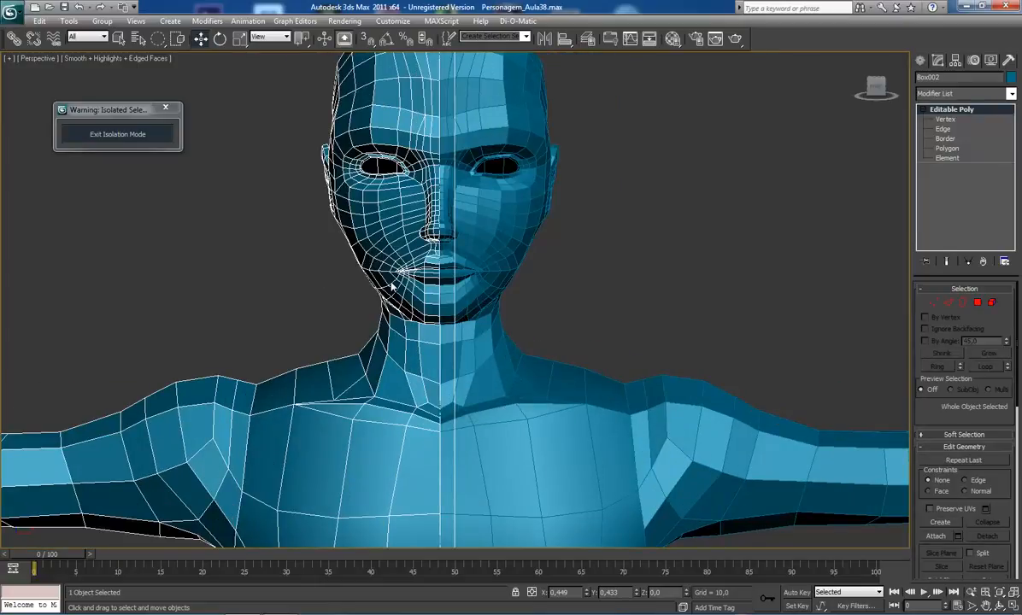
key(Delete)
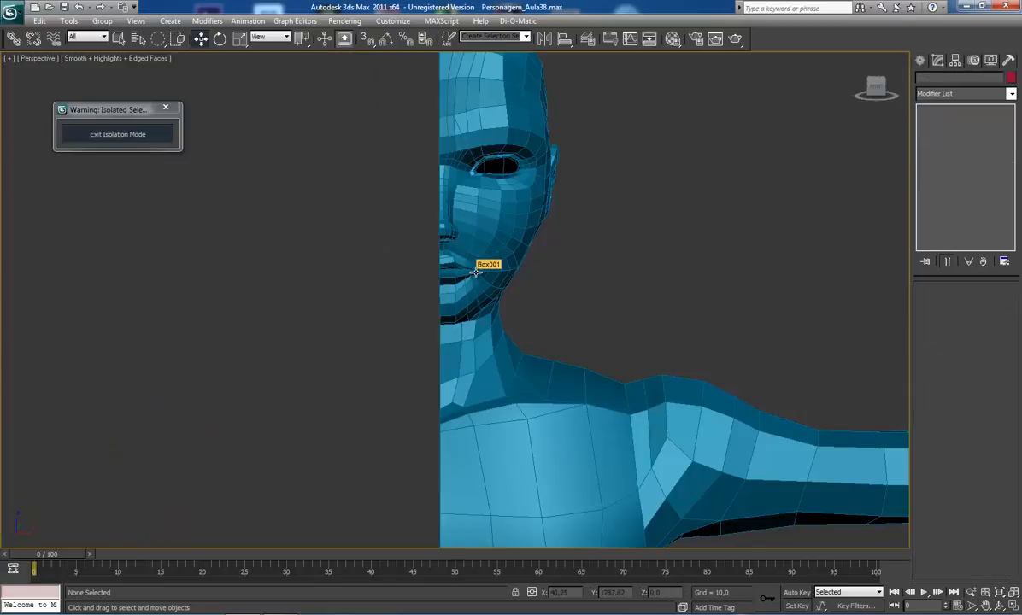
- Select the remaining body half and apply a Symmetry modifier to it
click(475, 272)
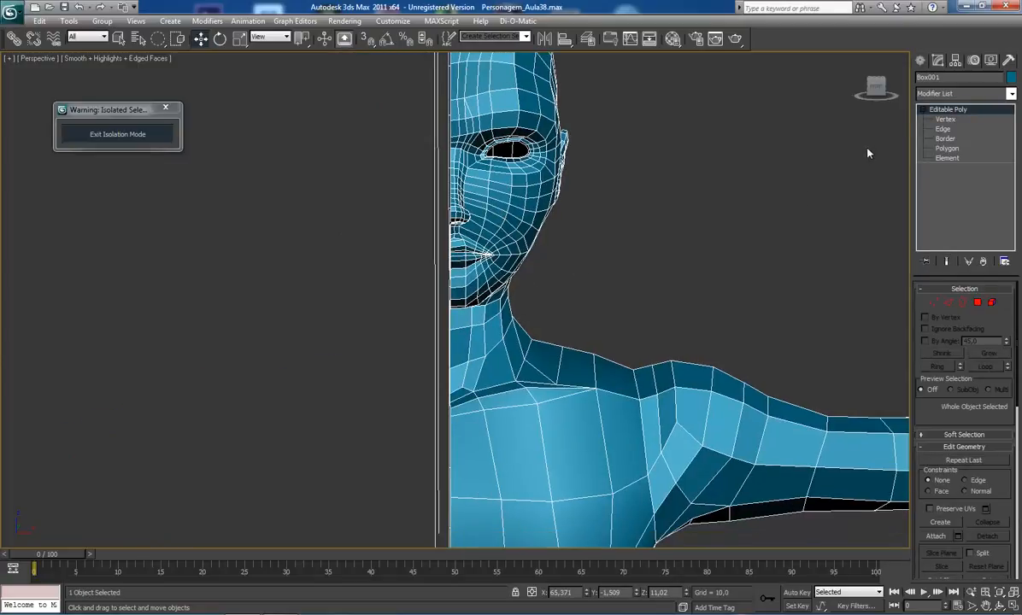
click(956, 94)
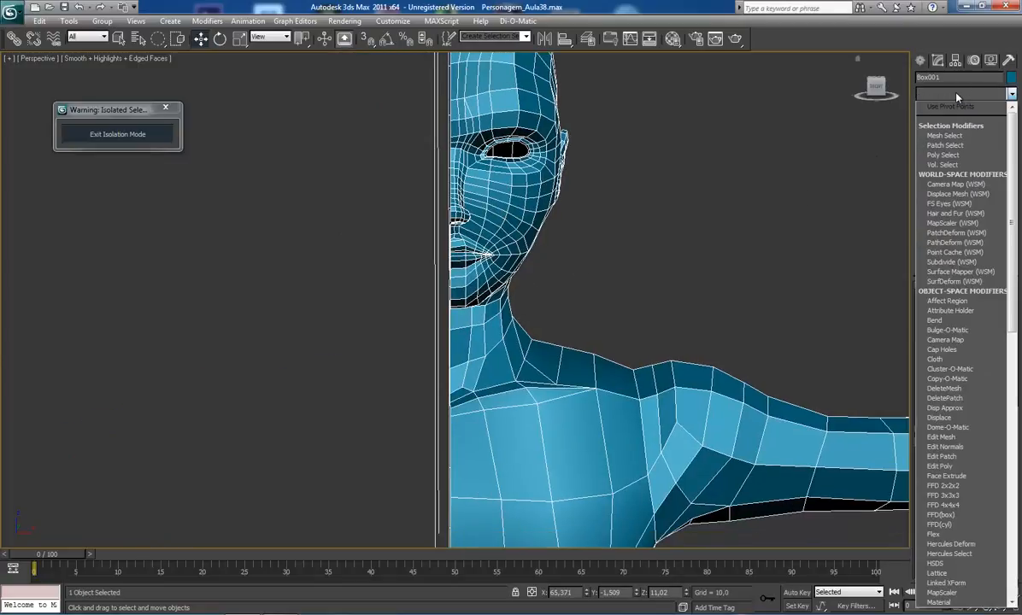
key(s)
key(s)
key(s)
key(s)
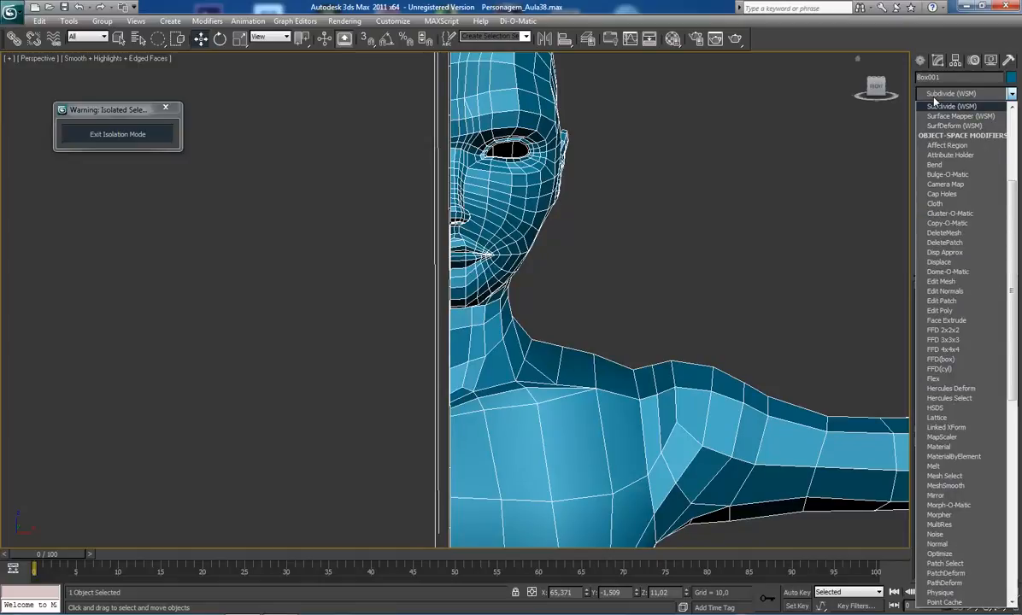
key(s)
key(s)
key(s)
key(s)
key(s)
key(s)
key(s)
key(s)
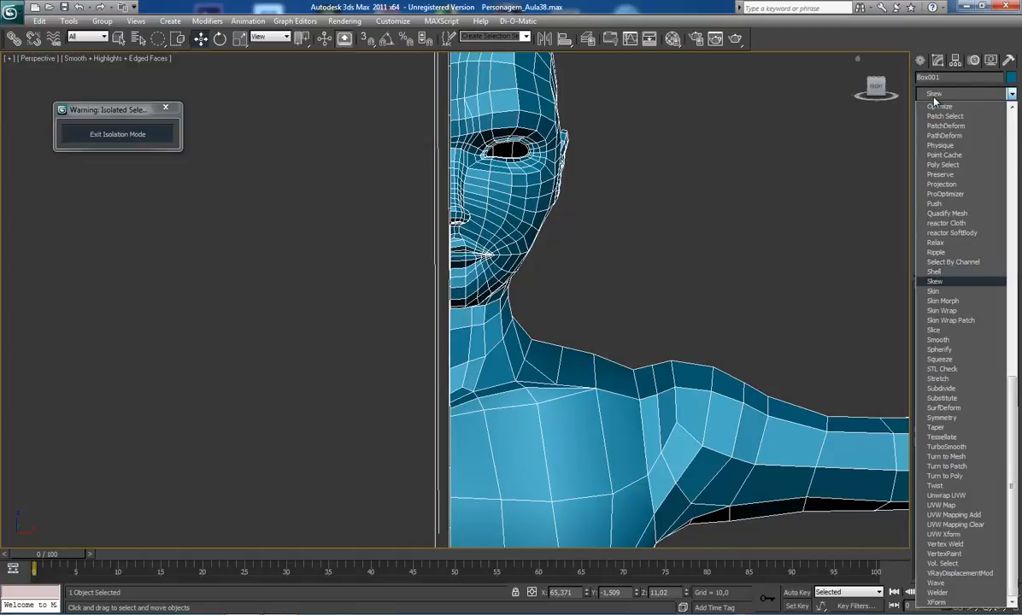
key(s)
key(s)
key(s)
key(s)
key(s)
key(s)
key(s)
key(s)
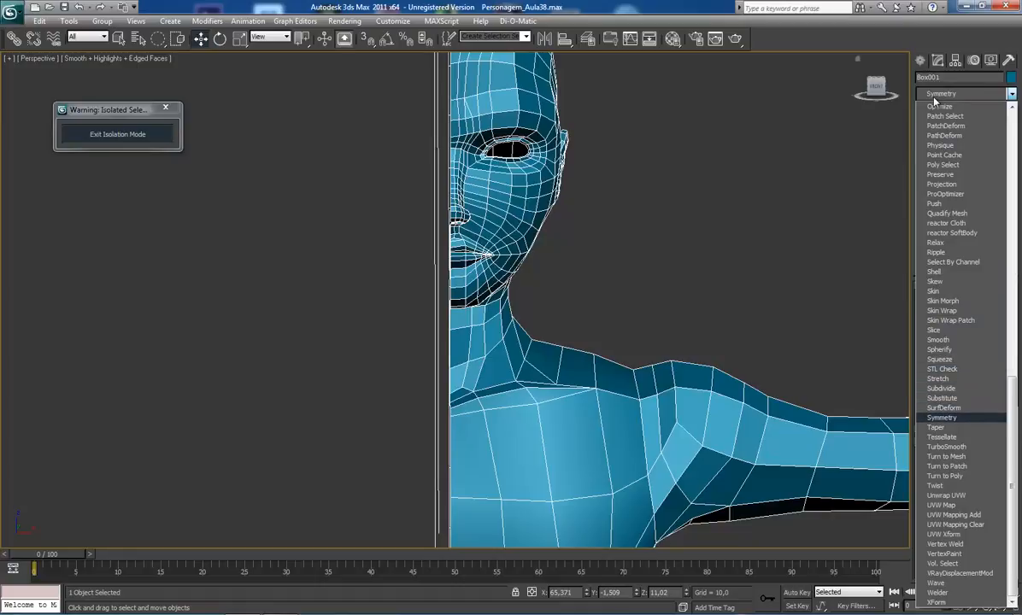
key(Return)
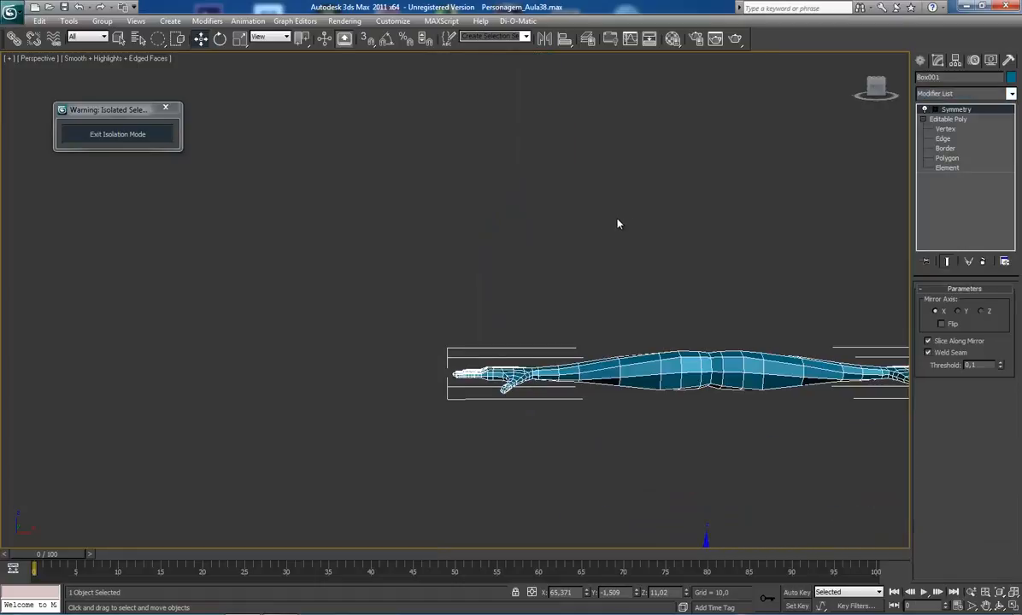
- In the front view, move the Symmetry modifier's mirror plane along X to about -2.44
scroll(628, 215, down, 5)
middle_drag(637, 208, 552, 206)
scroll(551, 206, up, 4)
scroll(544, 234, down, 5)
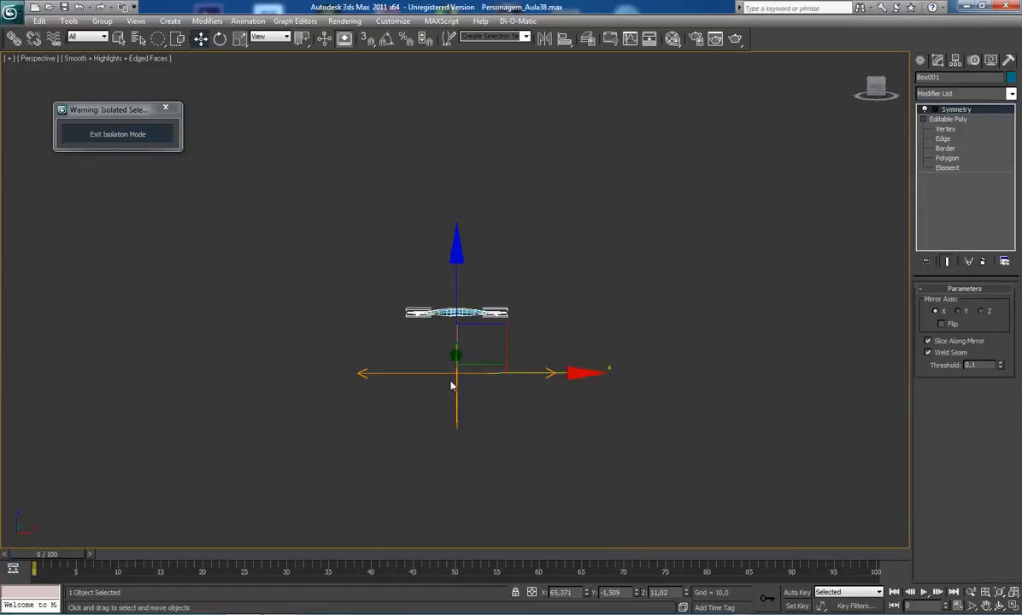
scroll(450, 385, up, 3)
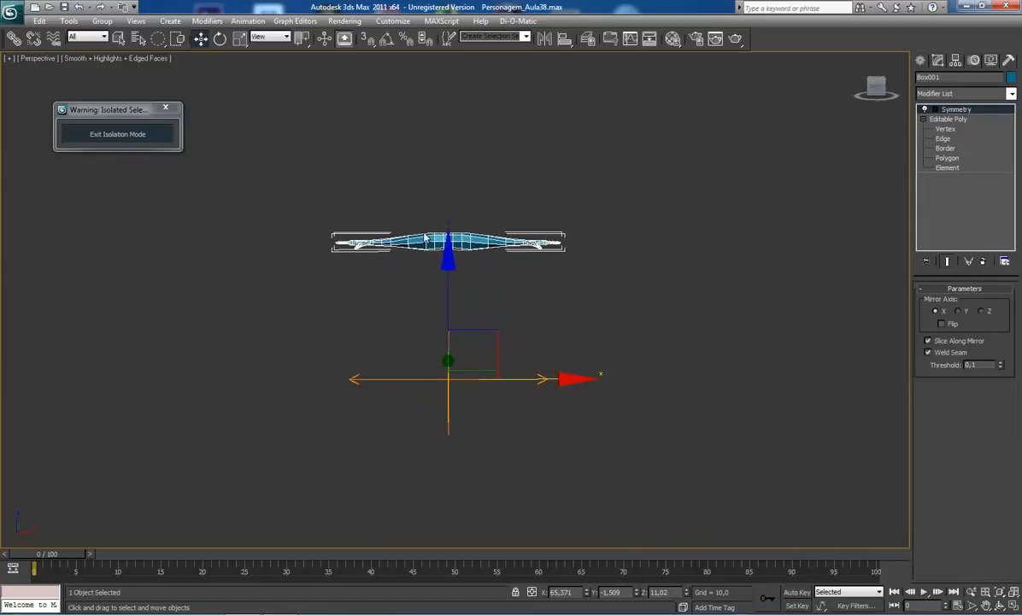
key(f)
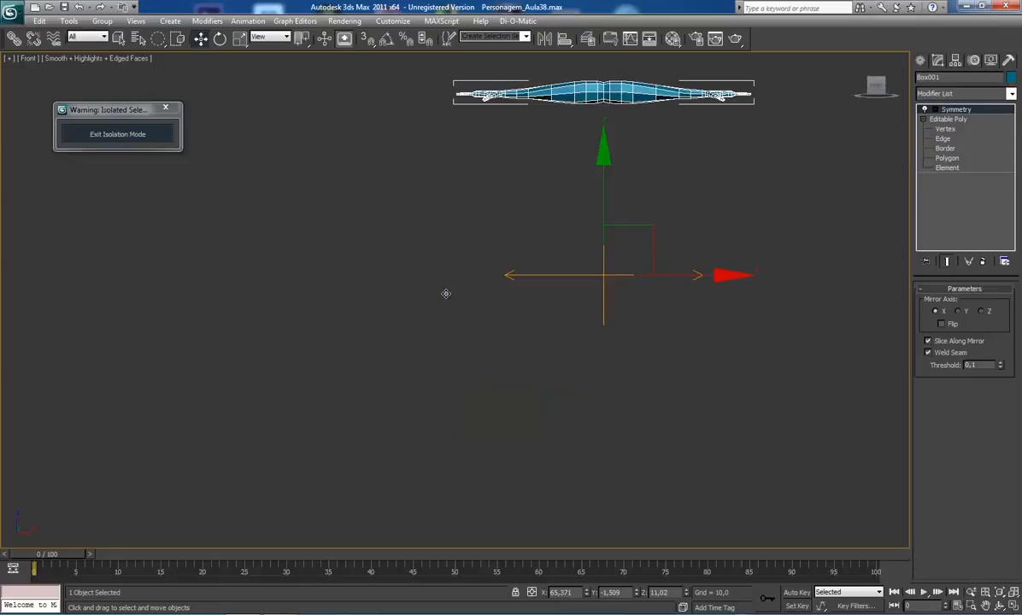
key(z)
scroll(445, 293, down, 2)
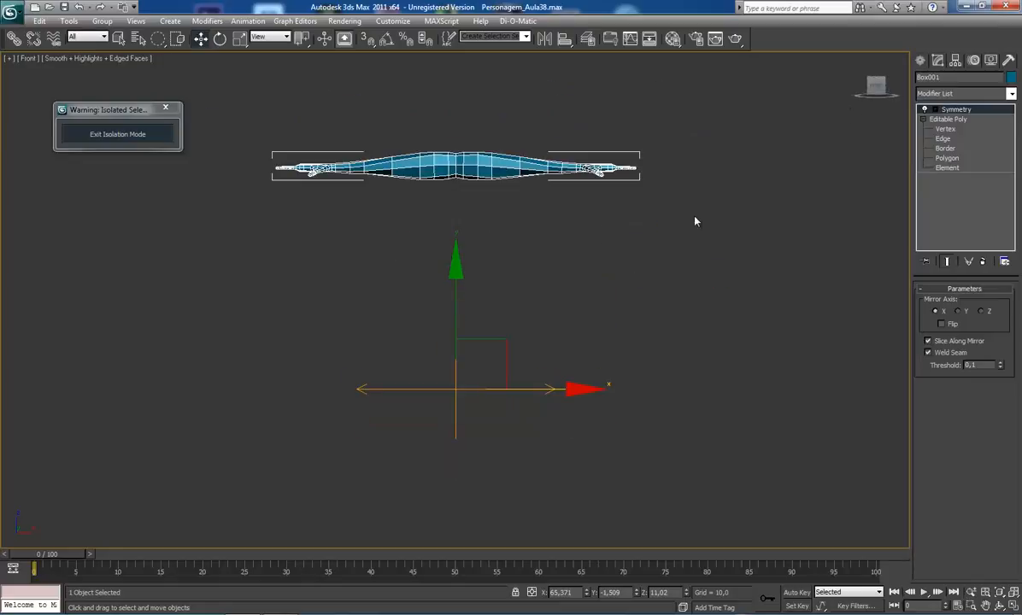
click(936, 110)
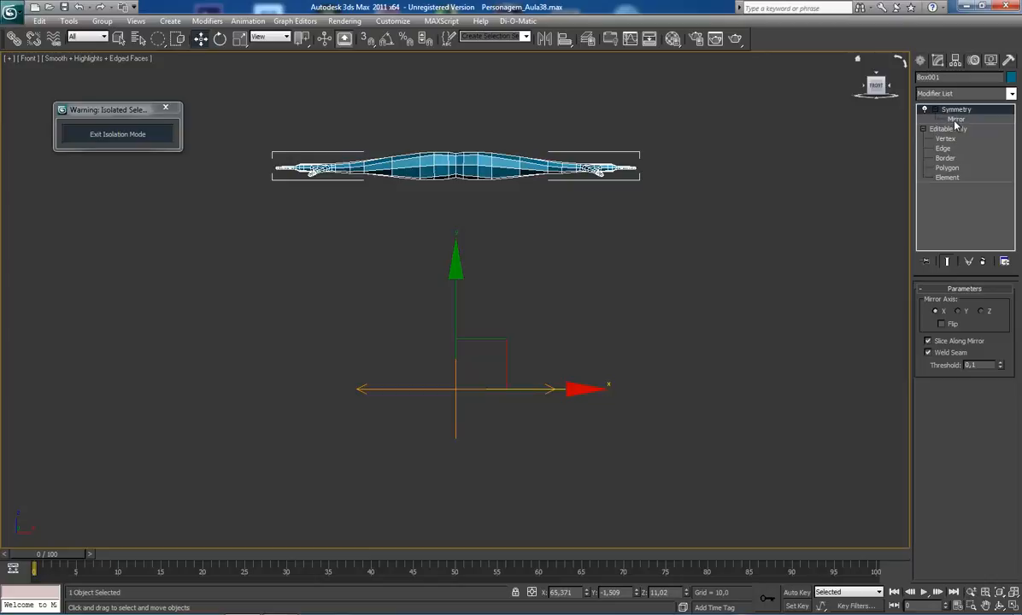
click(955, 120)
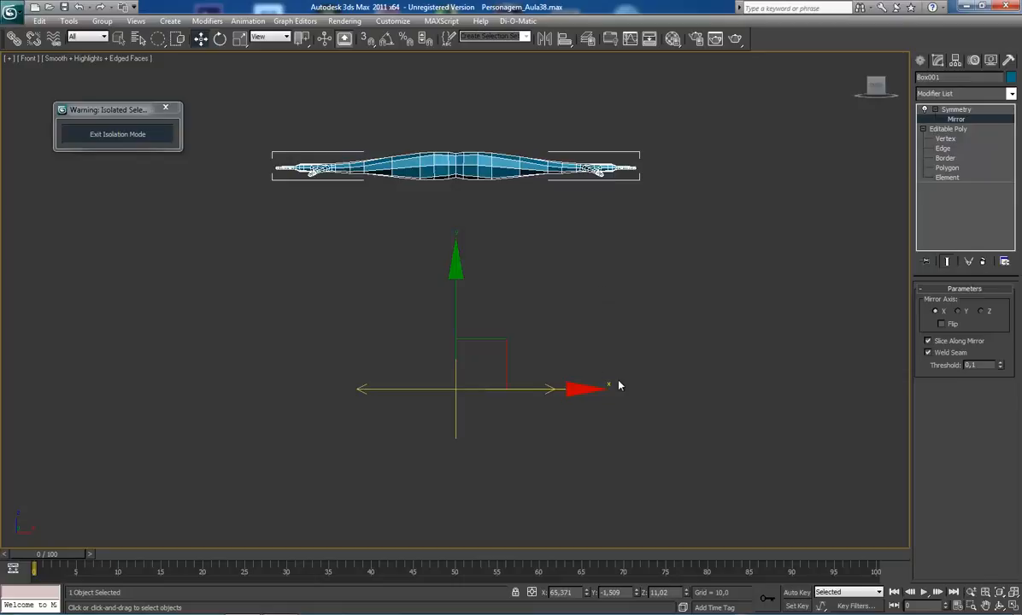
drag(569, 390, 381, 411)
middle_drag(531, 319, 633, 365)
scroll(633, 366, up, 8)
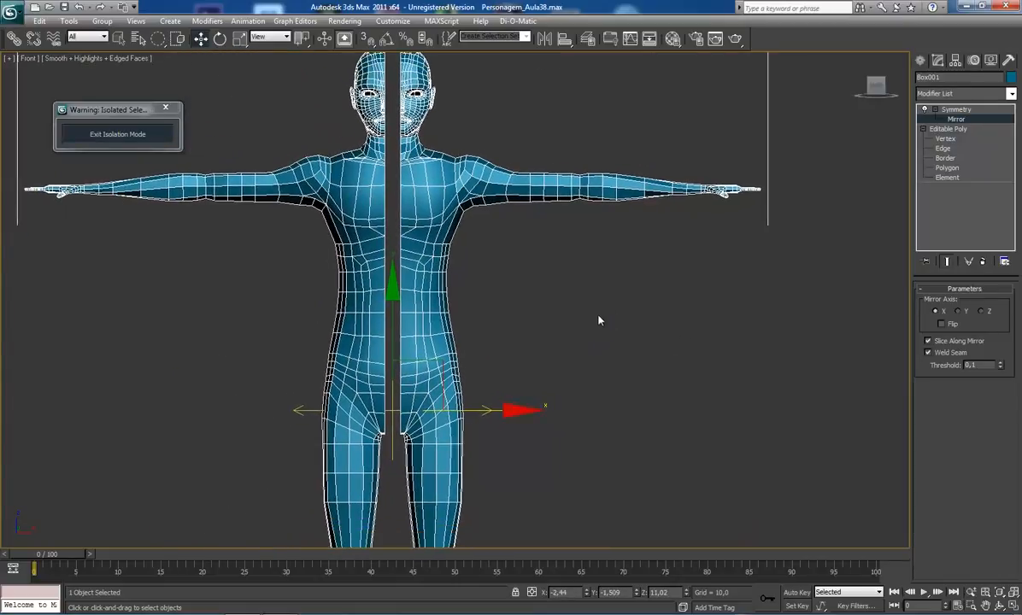
- Bring the two body halves closer by moving the mirror plane along X to about 0.281
middle_drag(575, 393, 572, 291)
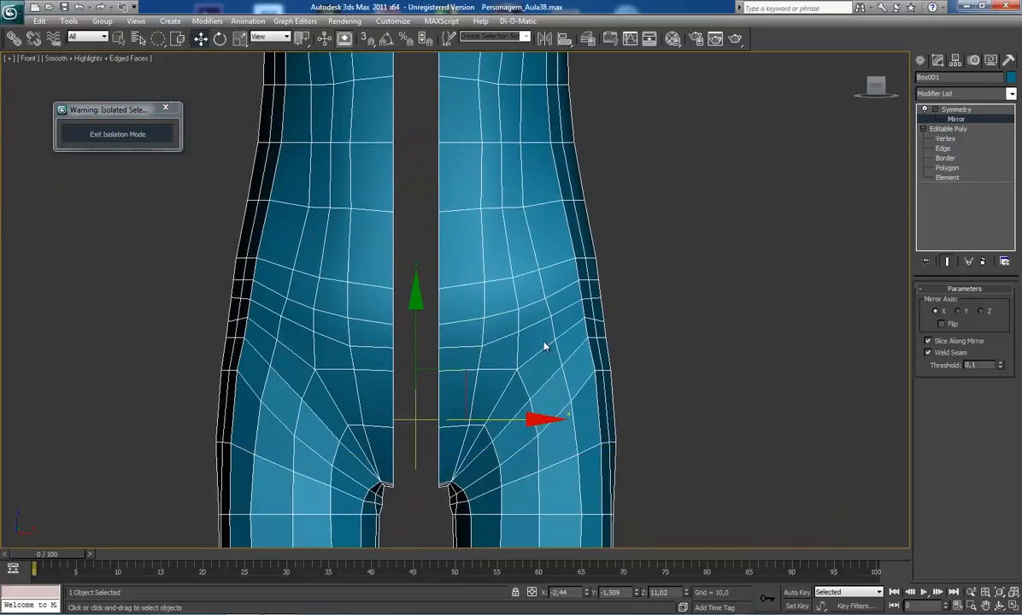
drag(503, 419, 523, 418)
middle_drag(519, 418, 493, 475)
middle_drag(473, 242, 436, 140)
scroll(449, 180, up, 4)
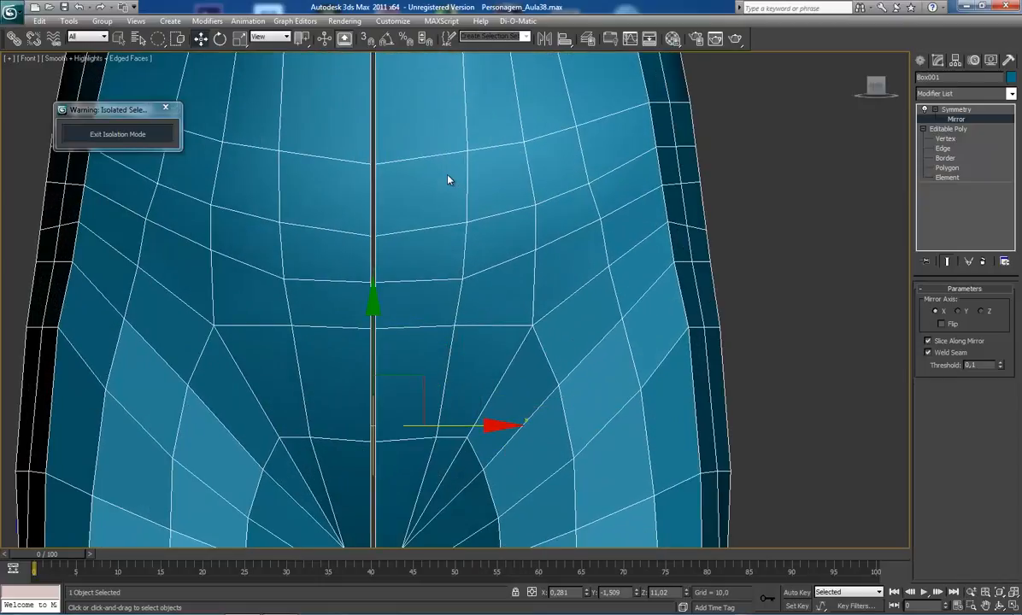
- Fine-tune the mirror plane along X to about 0.401 so the halves meet at the centre seam
scroll(448, 181, down, 2)
middle_drag(446, 241, 458, 177)
scroll(470, 316, up, 3)
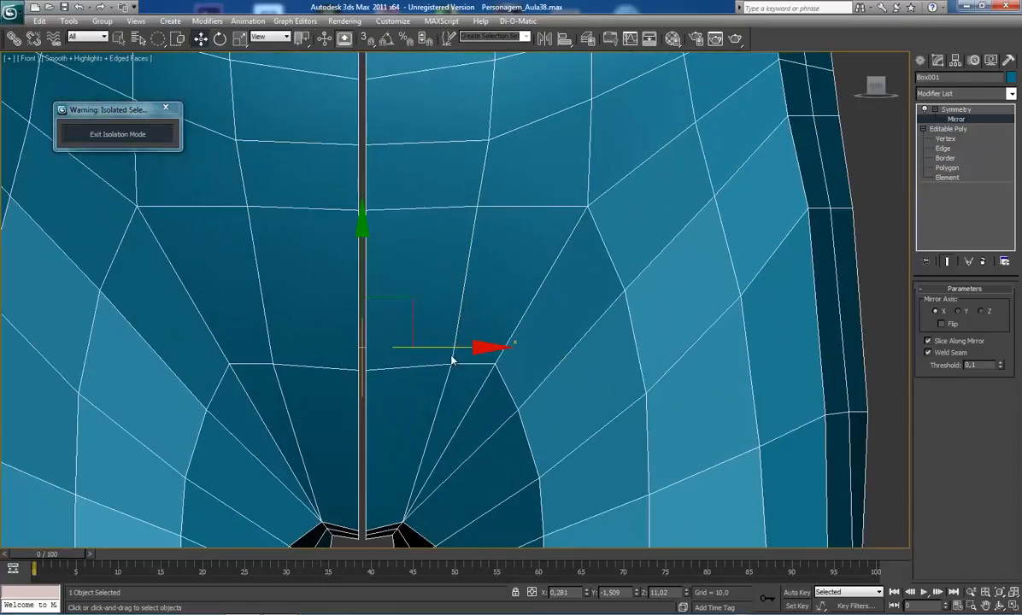
drag(459, 348, 462, 347)
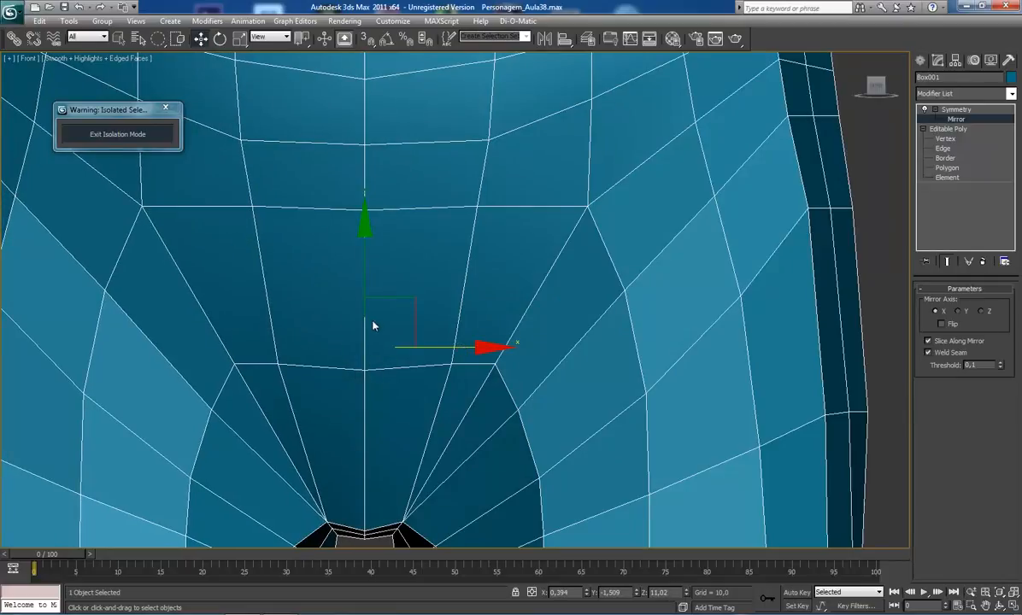
scroll(375, 318, down, 5)
scroll(485, 362, up, 3)
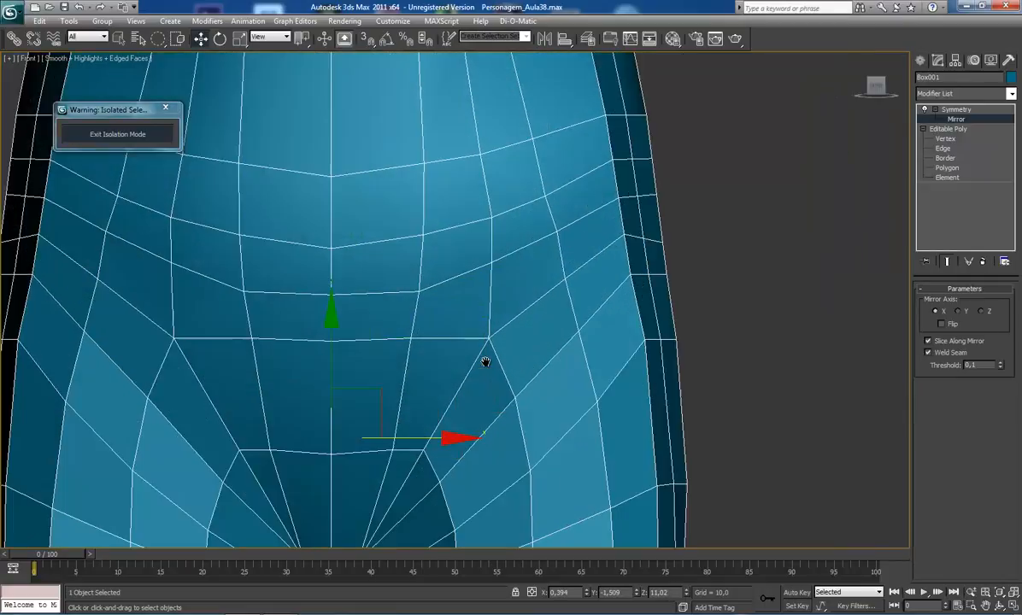
mouse_move(439, 438)
mouse_down()
mouse_move(493, 438)
mouse_move(408, 452)
mouse_move(436, 453)
mouse_up()
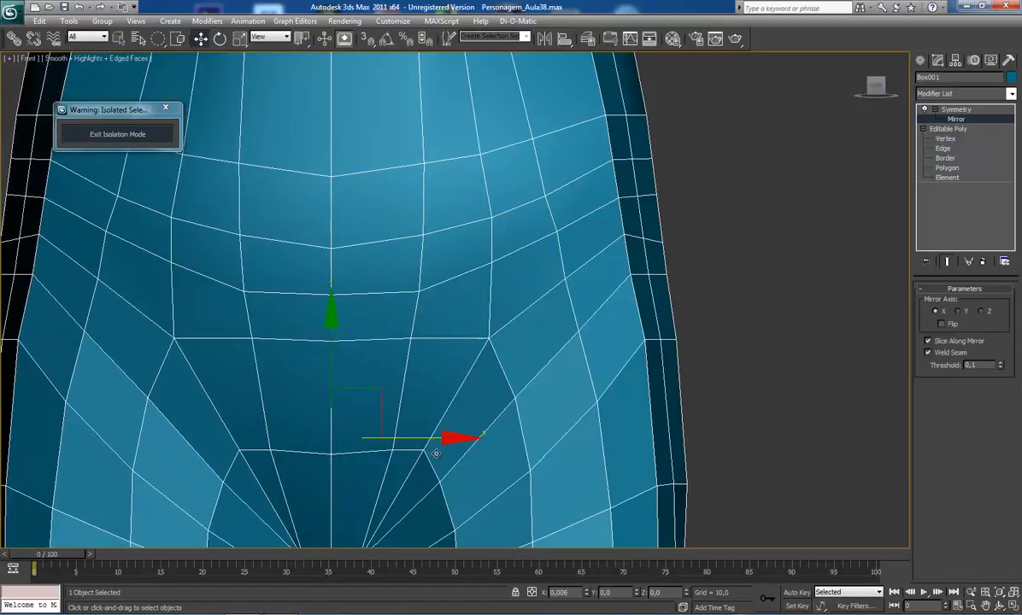
- Examine the mirrored body from the hips to the head and toggle the Symmetry modifier off and on
scroll(345, 231, down, 8)
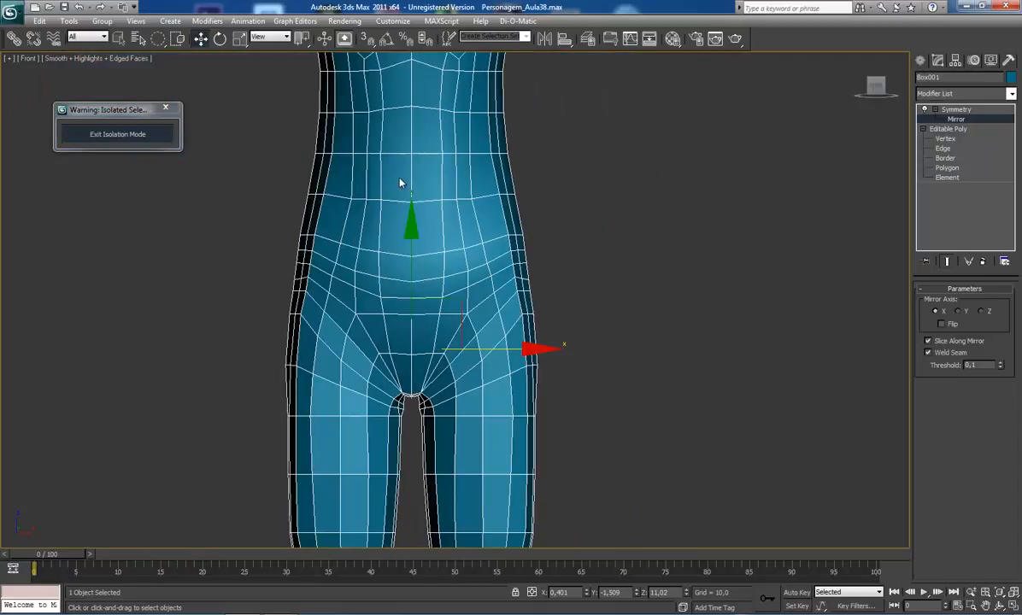
scroll(378, 385, up, 10)
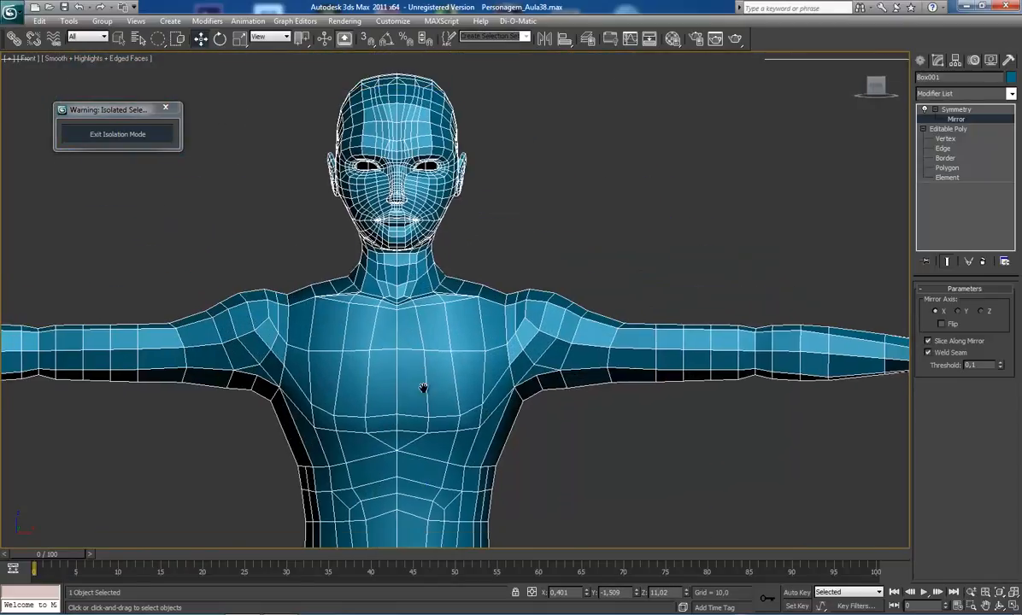
scroll(534, 232, down, 5)
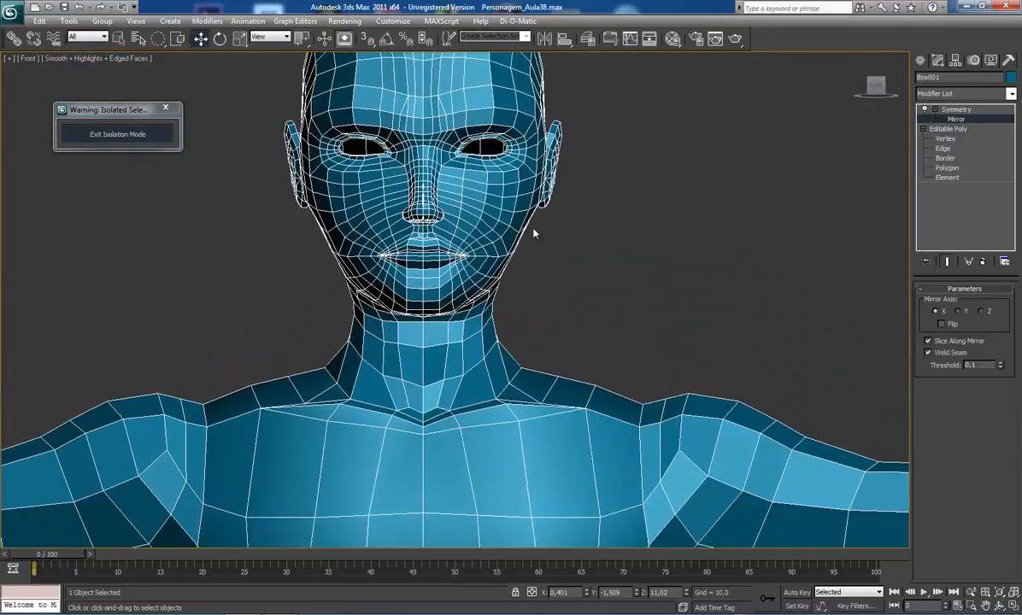
middle_drag(537, 262, 524, 242)
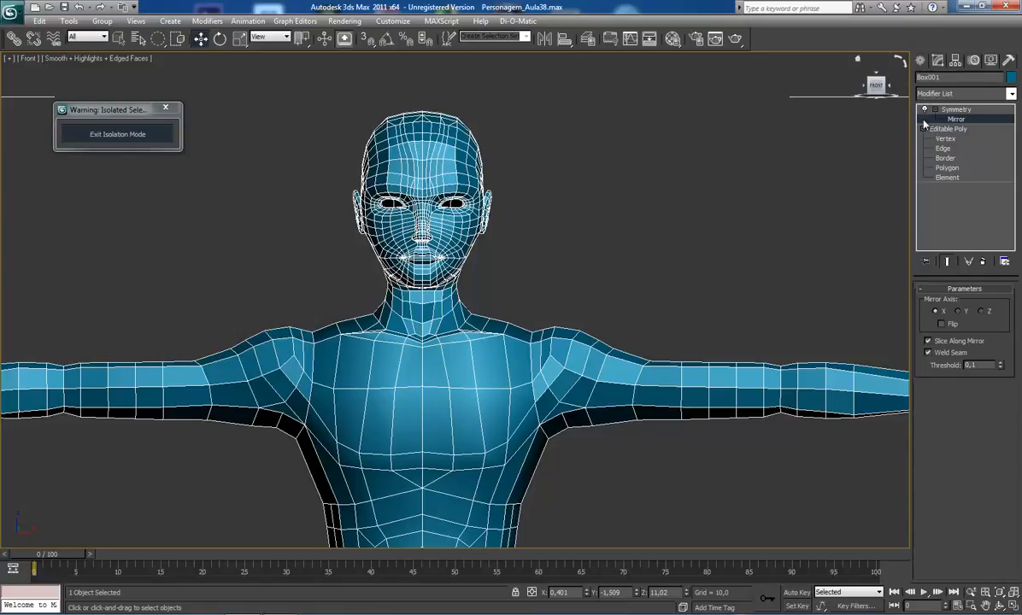
middle_drag(551, 118, 543, 158)
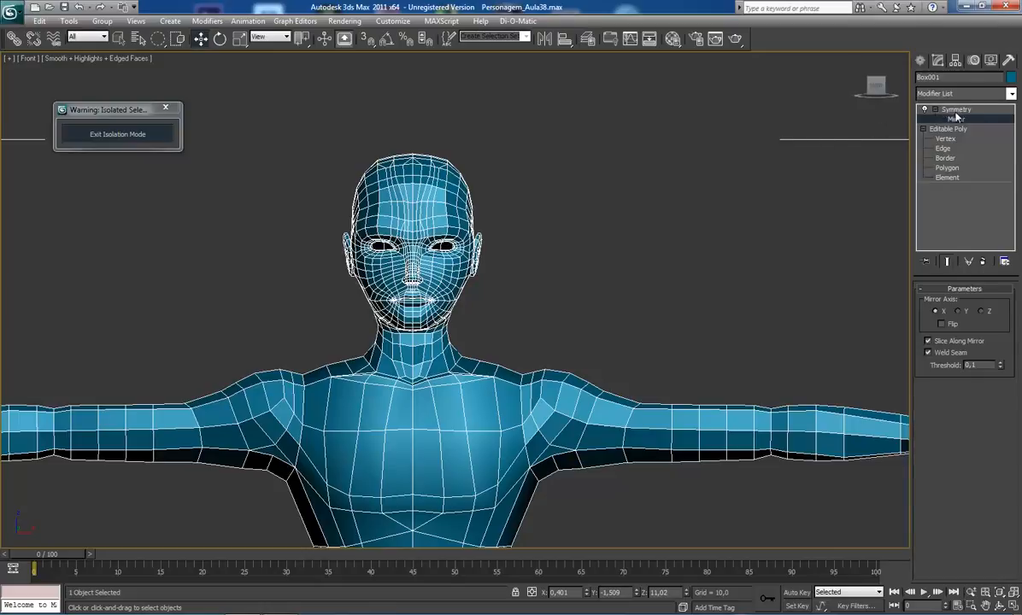
click(925, 109)
click(924, 110)
middle_drag(490, 205, 500, 184)
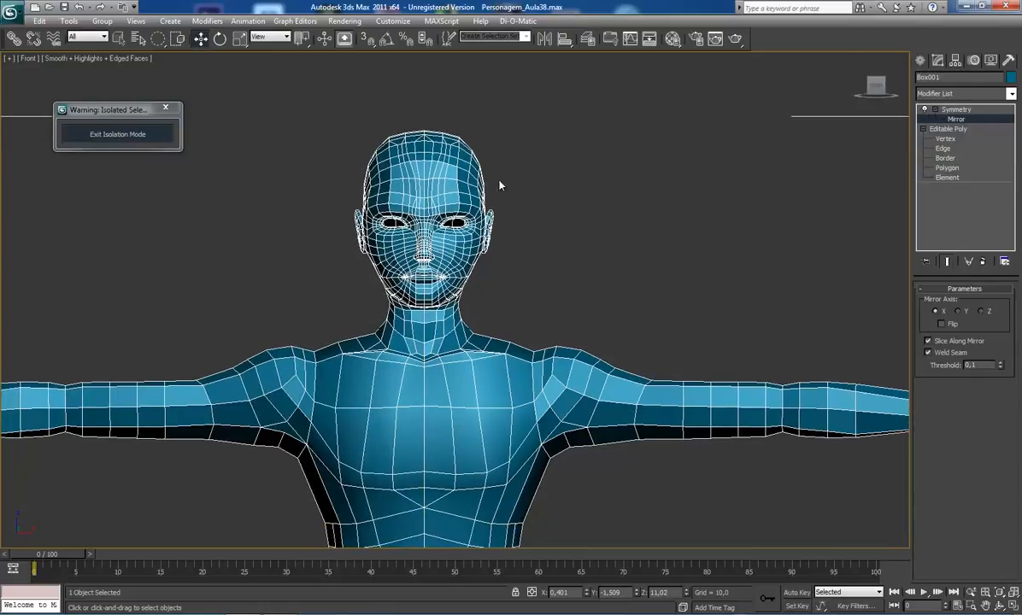
- Collapse the Symmetry modifier into the body's Editable Poly and accept the warning
right_click(968, 116)
click(861, 161)
right_click(951, 112)
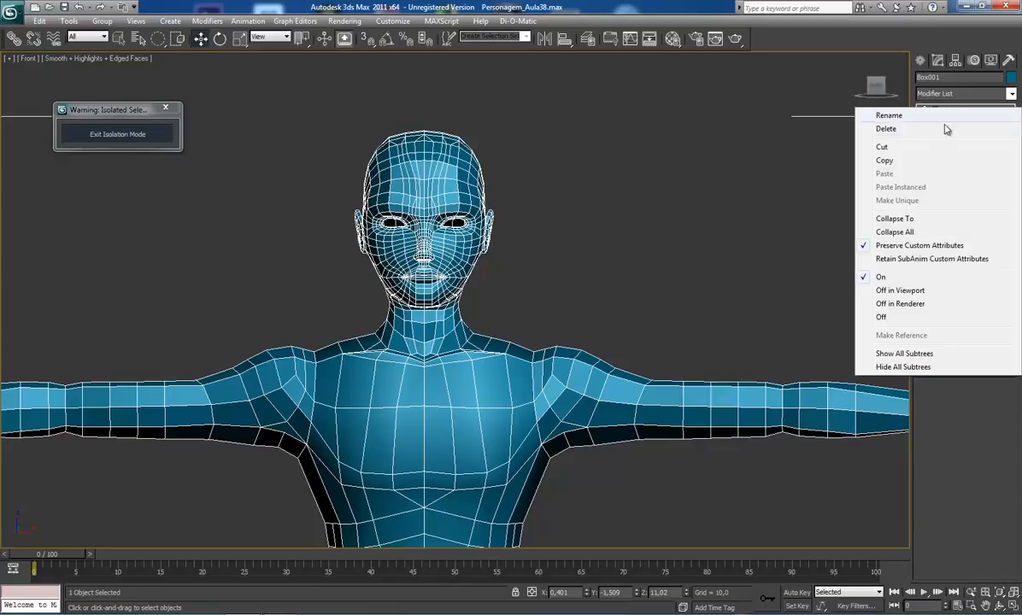
click(890, 220)
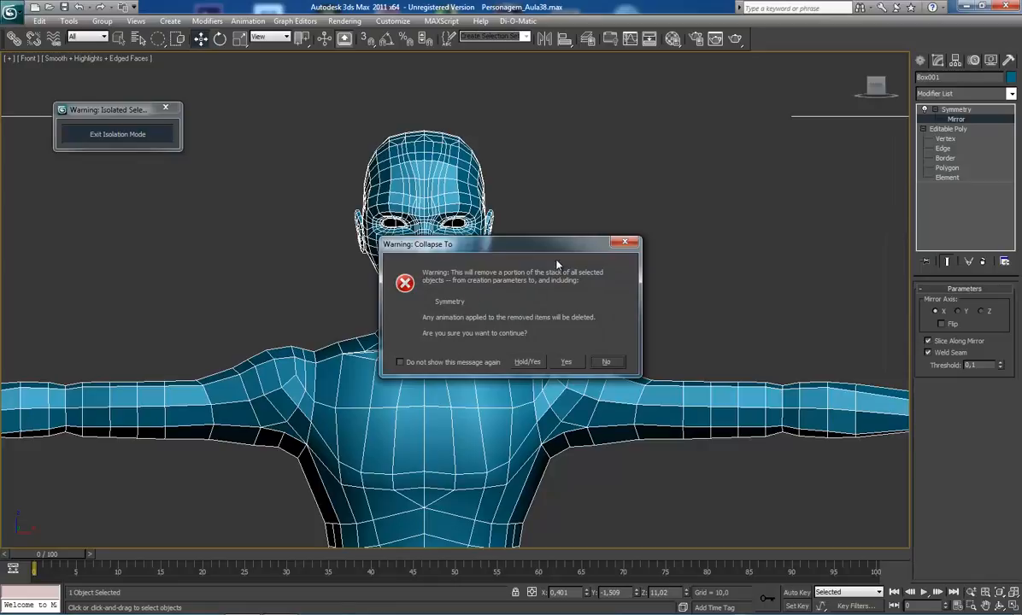
drag(482, 249, 646, 160)
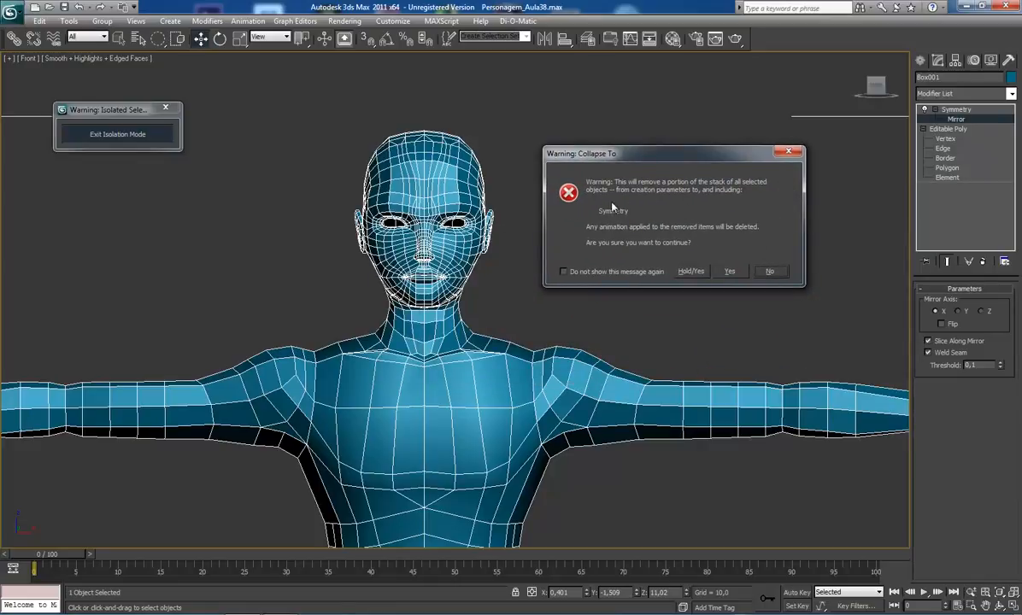
click(726, 271)
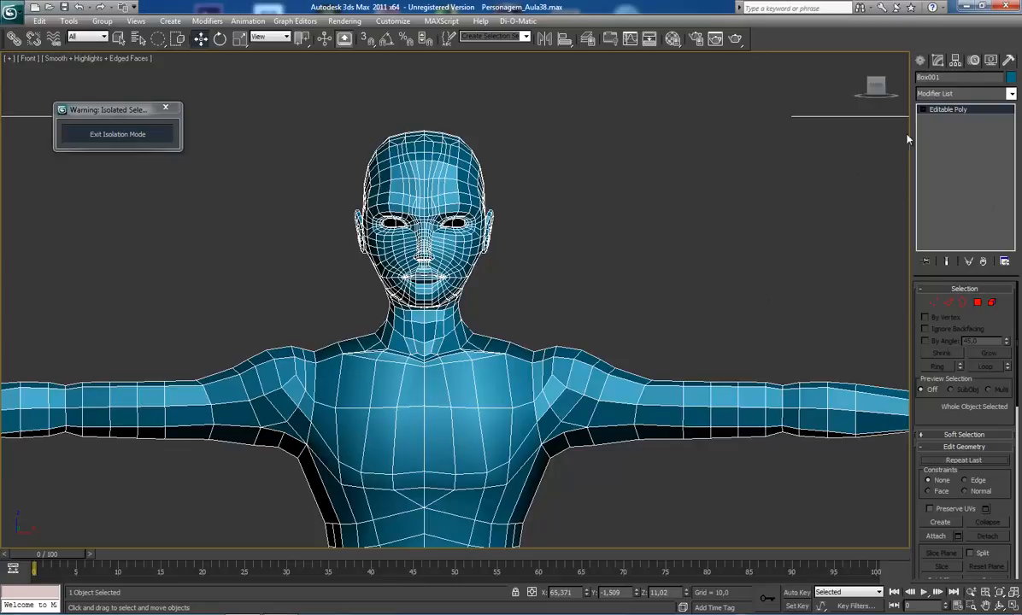
- Try moving the polygons around the character's left ear outward along X, cancel the move and clear the polygon selection
click(921, 110)
click(923, 111)
click(977, 303)
drag(529, 209, 453, 274)
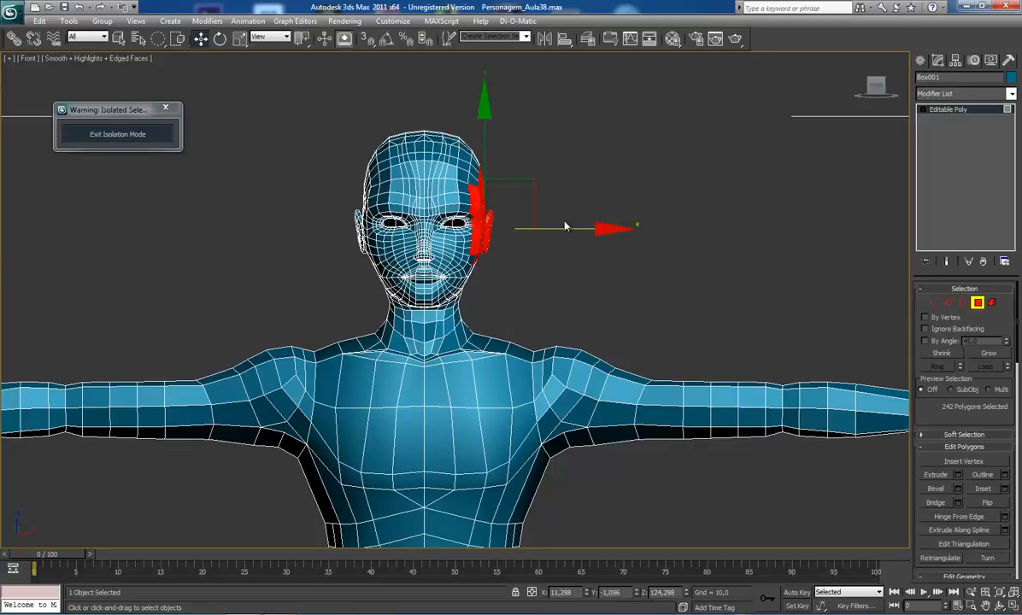
drag(568, 226, 576, 225)
right_click(576, 226)
click(581, 249)
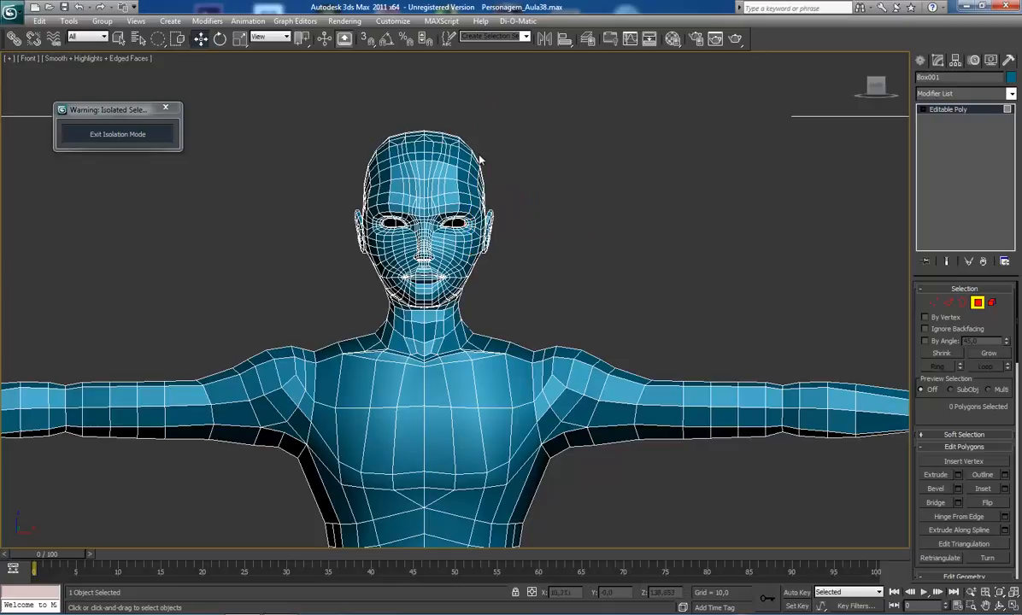
- Exit isolation mode and check the unified body together with the shirt, hair and eyes
middle_drag(503, 227, 500, 276)
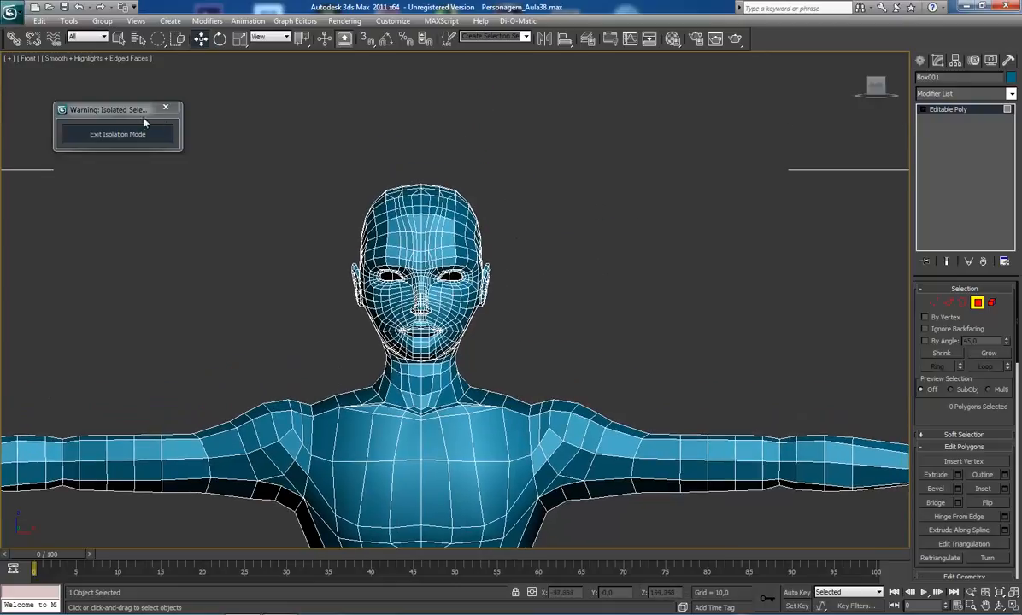
click(137, 135)
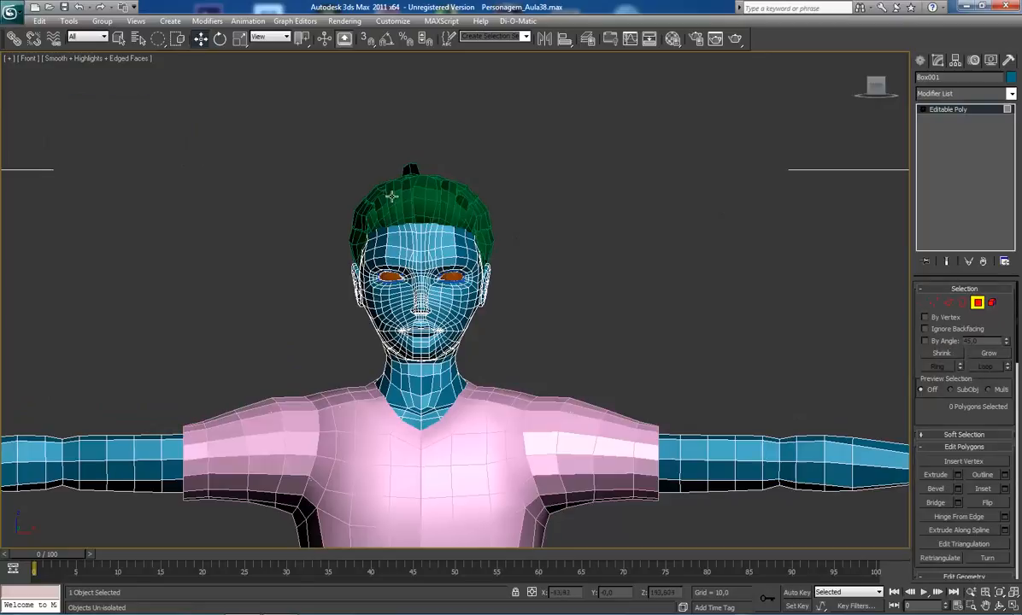
scroll(419, 342, up, 3)
scroll(425, 201, up, 1)
scroll(407, 176, down, 2)
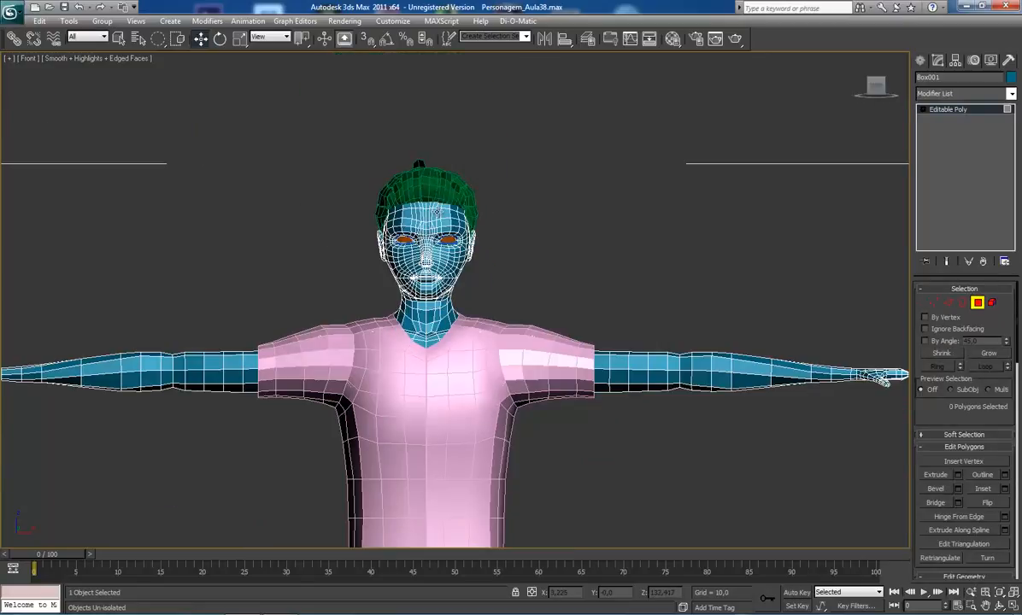
scroll(408, 196, up, 1)
middle_drag(421, 260, 423, 188)
scroll(419, 151, down, 2)
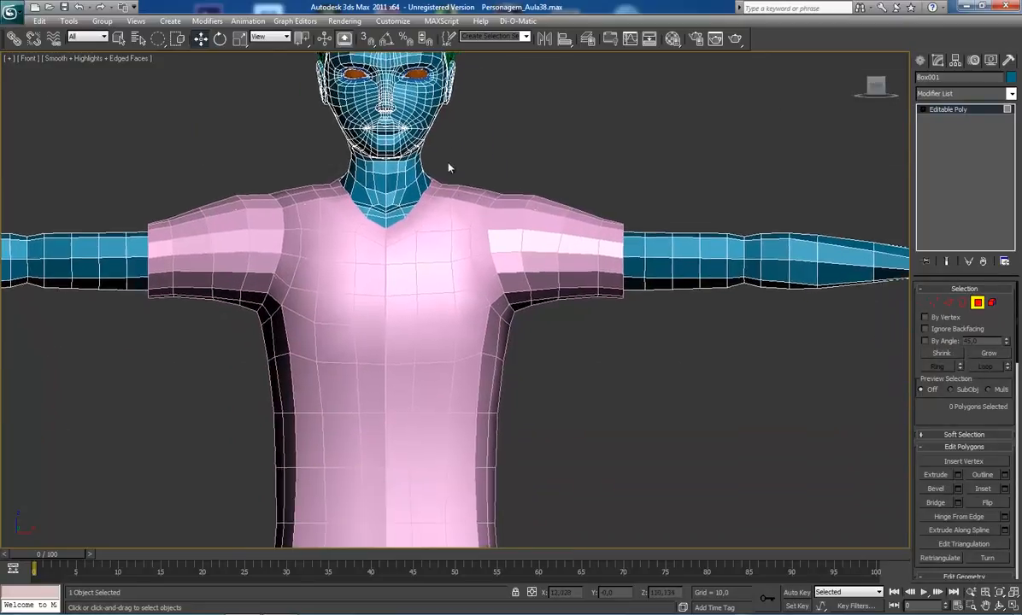
- Leave polygon editing on the body and select the shirt half on the character's left side
click(451, 256)
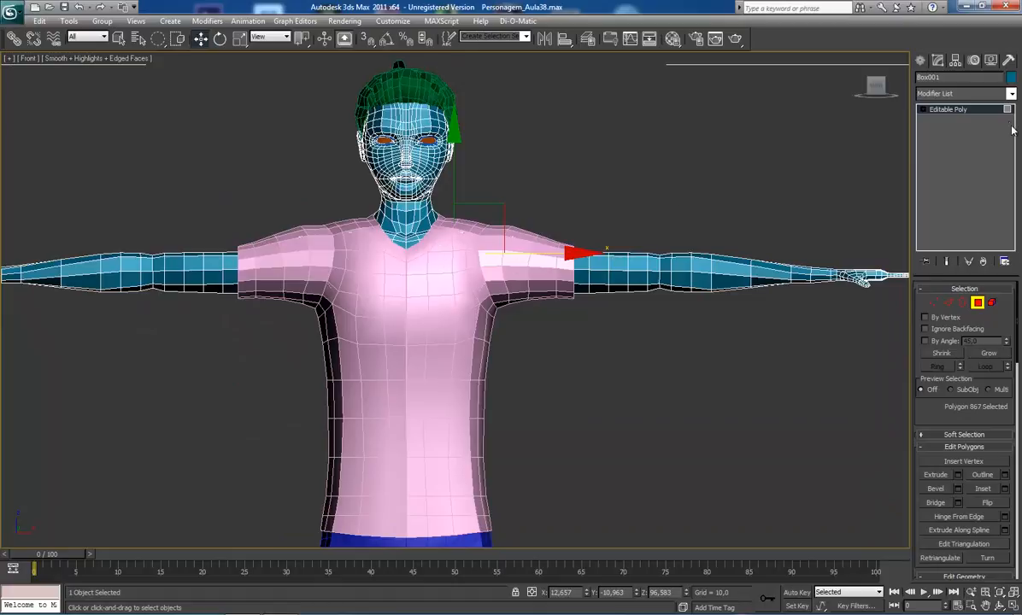
click(949, 112)
scroll(457, 303, down, 5)
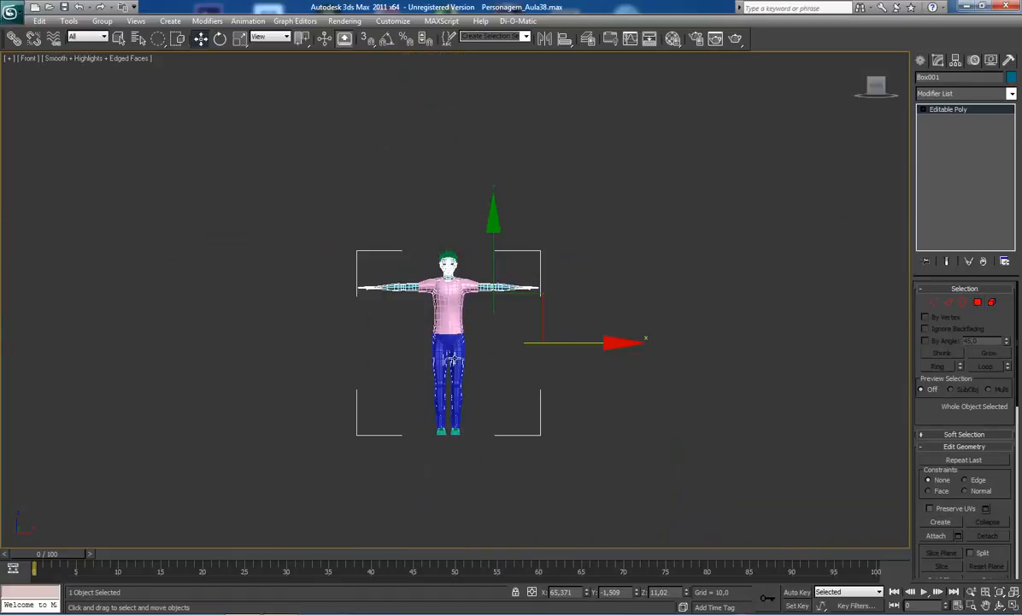
scroll(465, 294, up, 4)
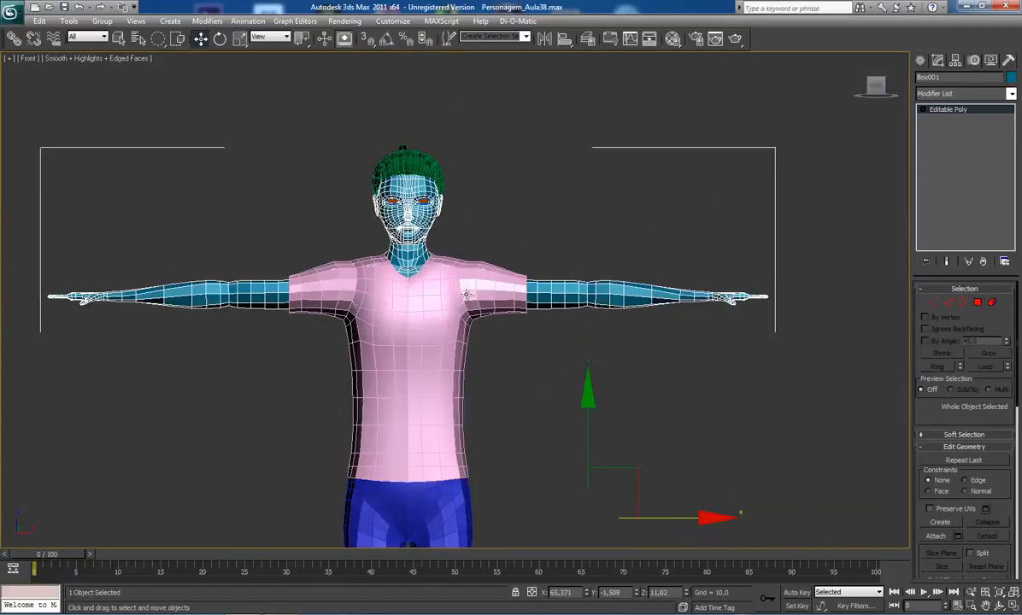
click(432, 266)
scroll(436, 269, up, 5)
scroll(529, 242, down, 2)
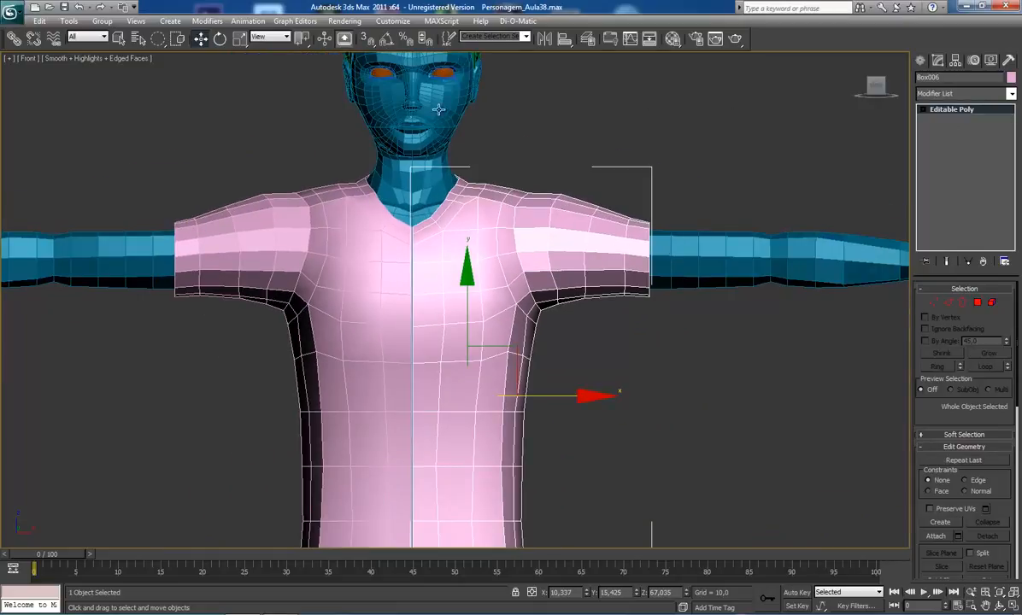
middle_drag(503, 193, 542, 204)
scroll(504, 274, up, 2)
middle_drag(520, 242, 418, 228)
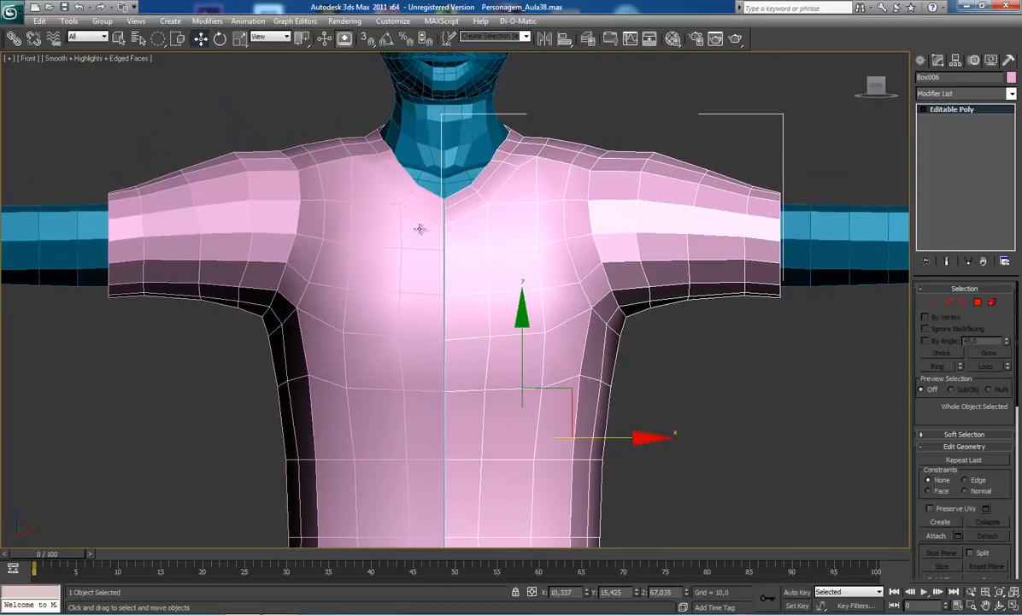
scroll(495, 330, down, 2)
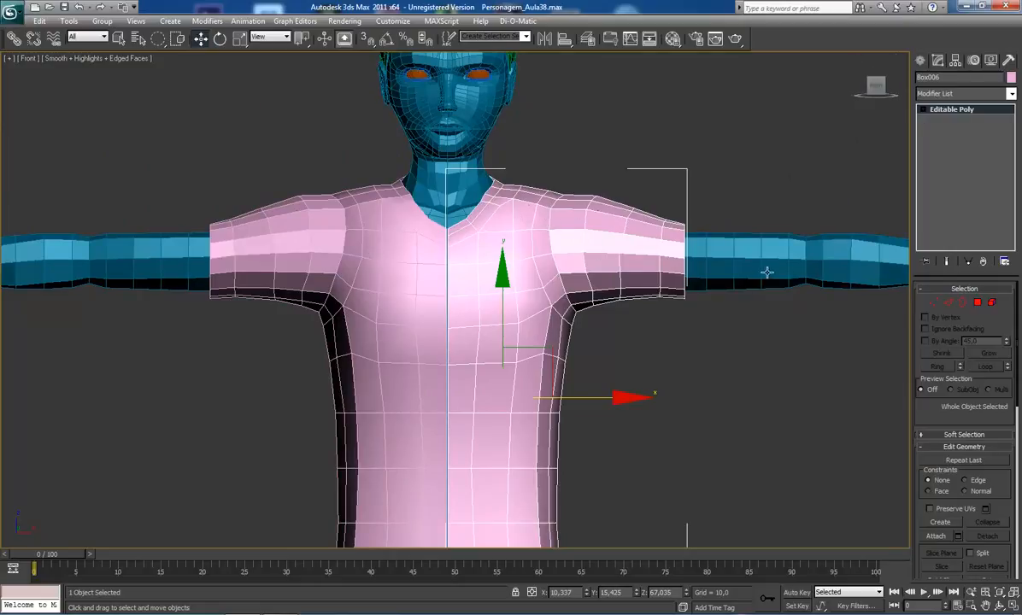
- Try moving the sleeve vertices of the selected shirt half inward and up, undo the move and leave vertex editing
click(934, 302)
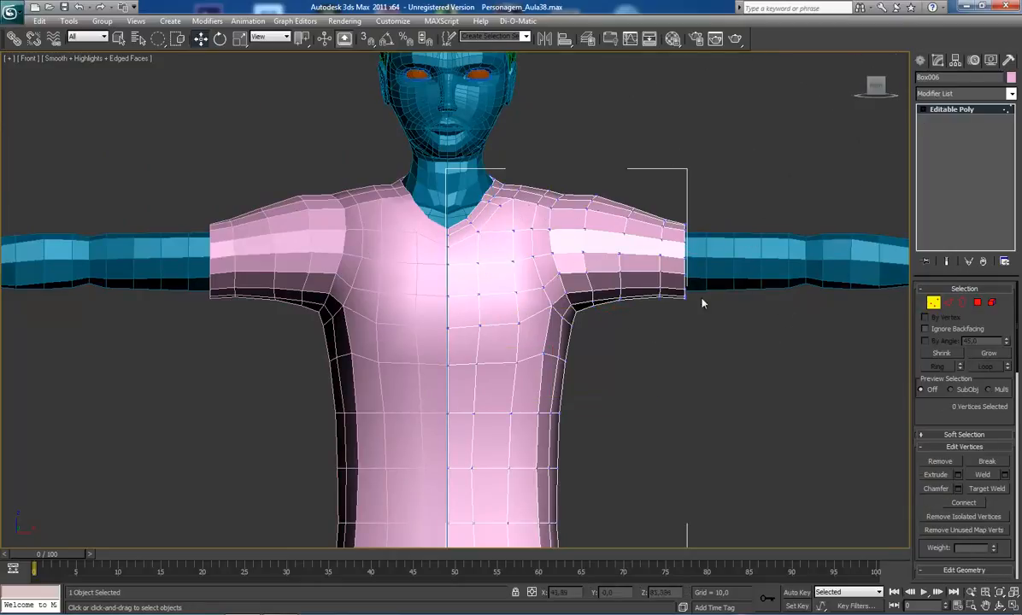
drag(691, 247, 729, 374)
drag(670, 225, 659, 189)
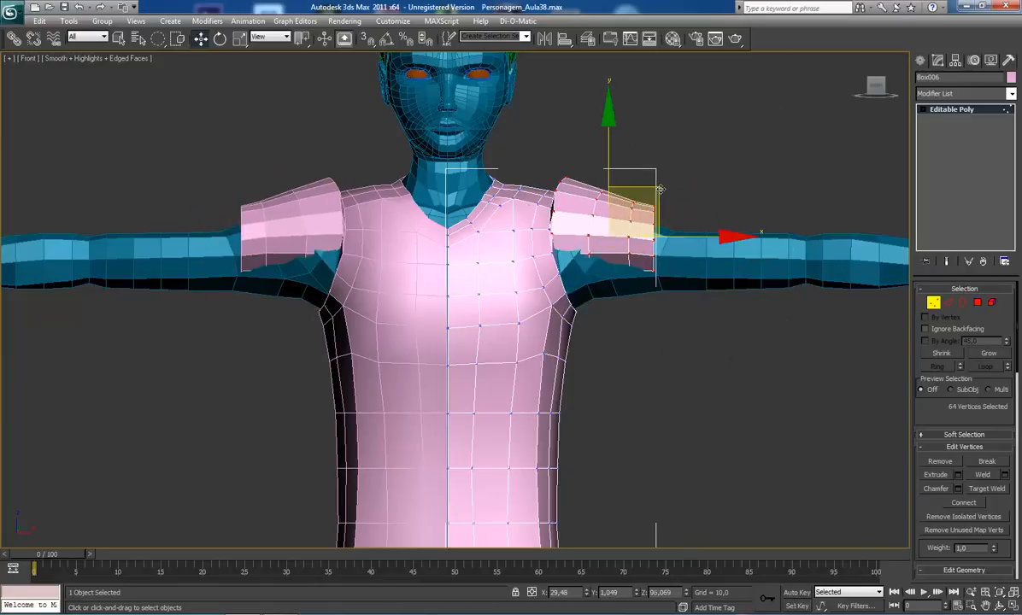
key(ctrl+z)
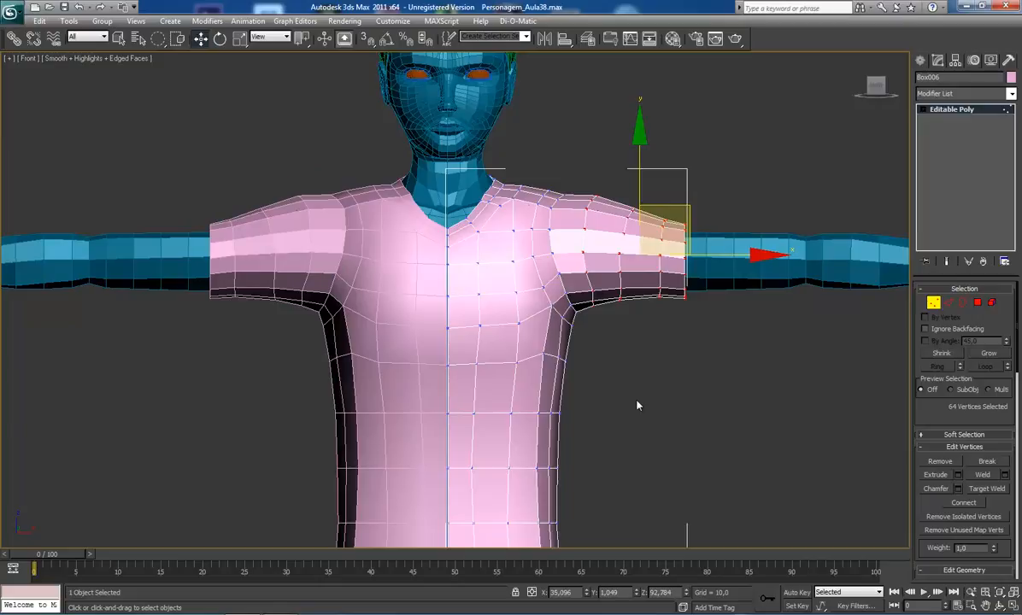
click(627, 360)
key(1)
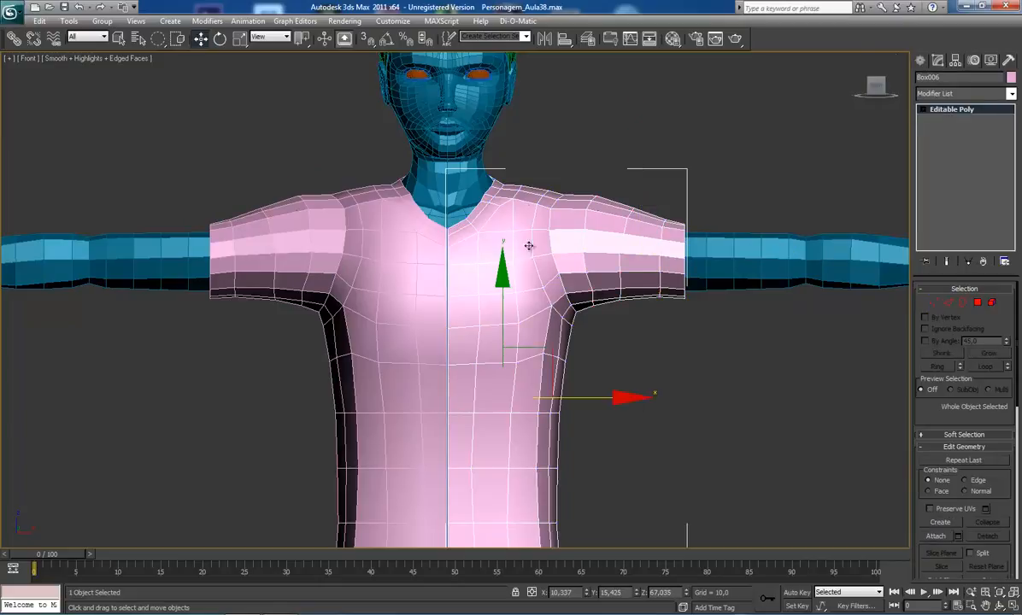
- Try moving the sleeve-end vertices of the shirt's other half, undo the move and leave vertex editing
click(363, 294)
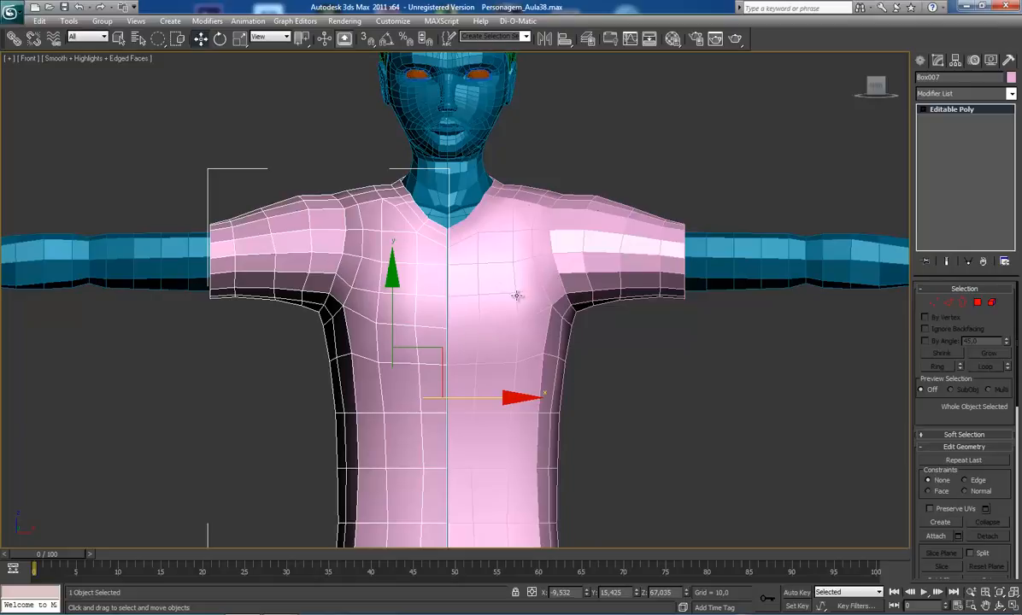
middle_drag(516, 296, 496, 298)
middle_drag(457, 385, 467, 350)
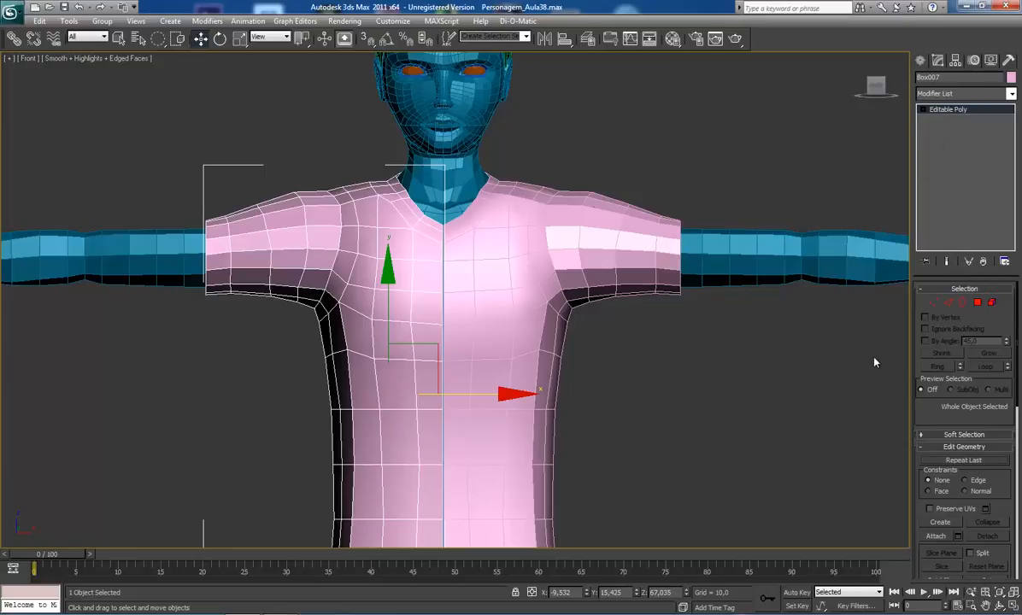
key(1)
drag(176, 198, 213, 335)
drag(146, 204, 176, 334)
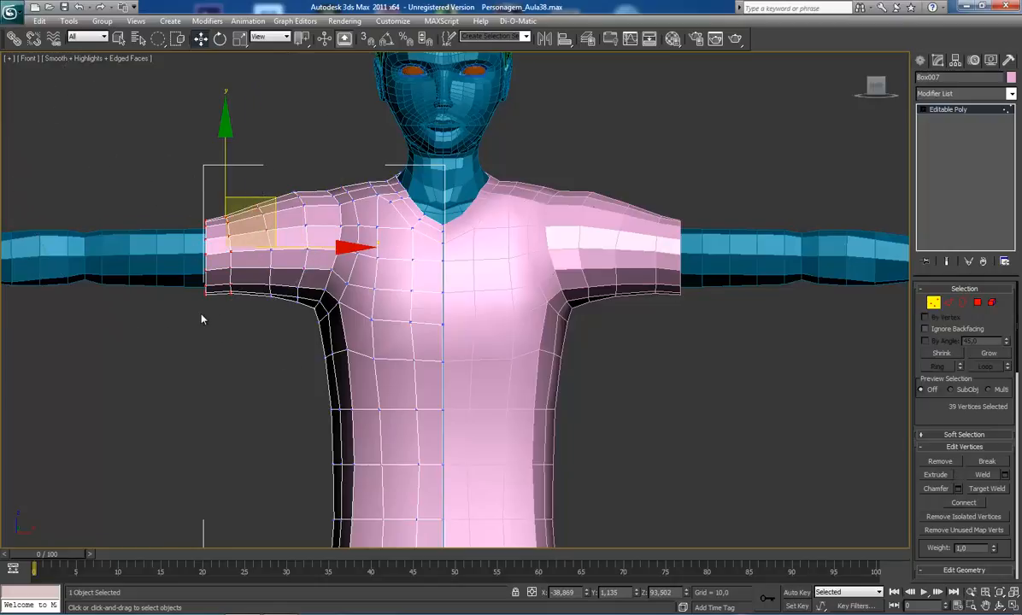
drag(270, 193, 269, 182)
key(ctrl+z)
click(679, 200)
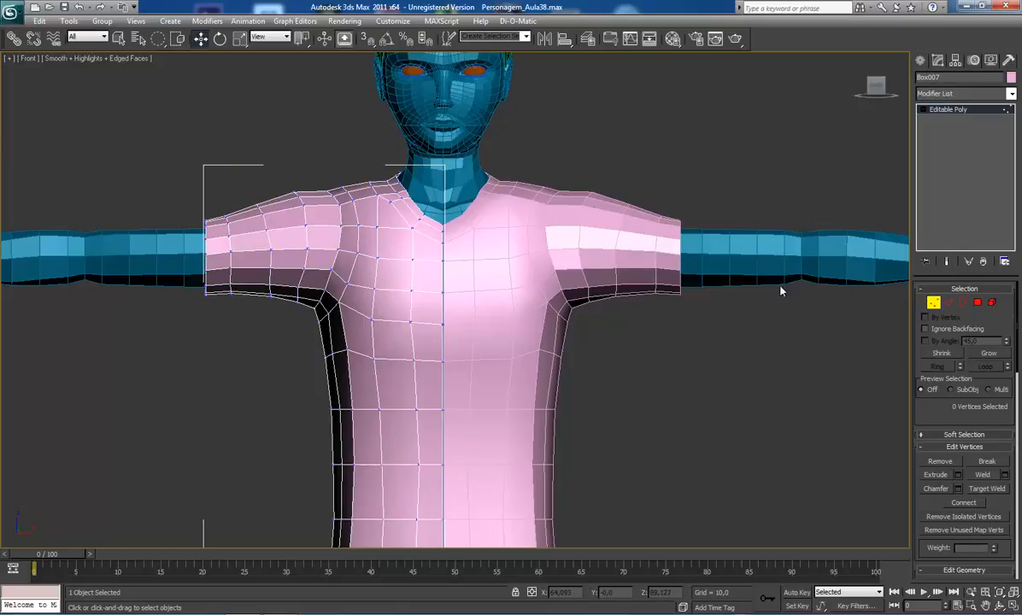
click(949, 109)
middle_drag(570, 242, 582, 273)
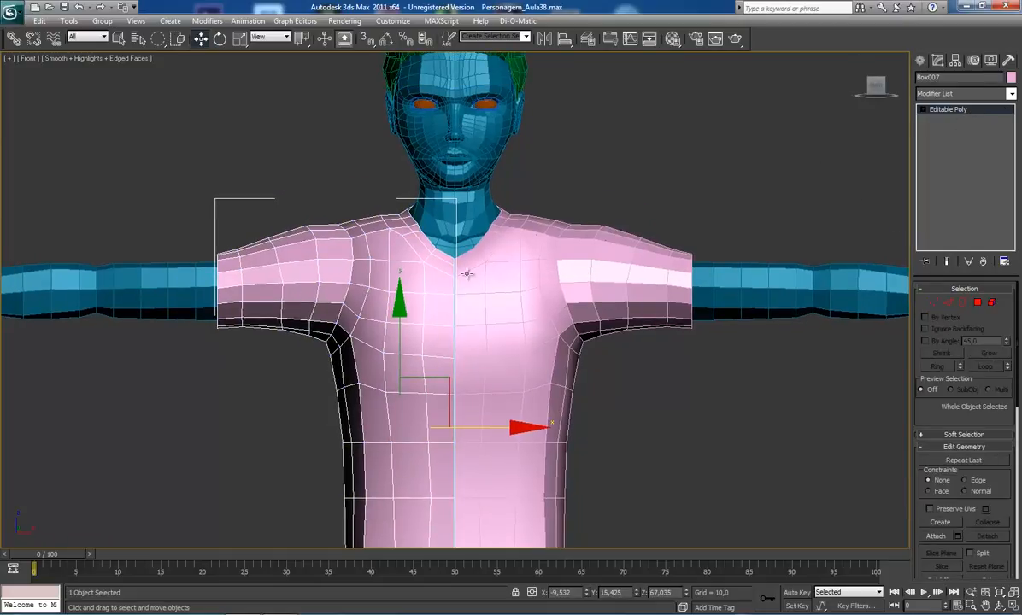
- Attach the shirt half on the character's right side to the left half
click(577, 371)
middle_drag(764, 412, 757, 383)
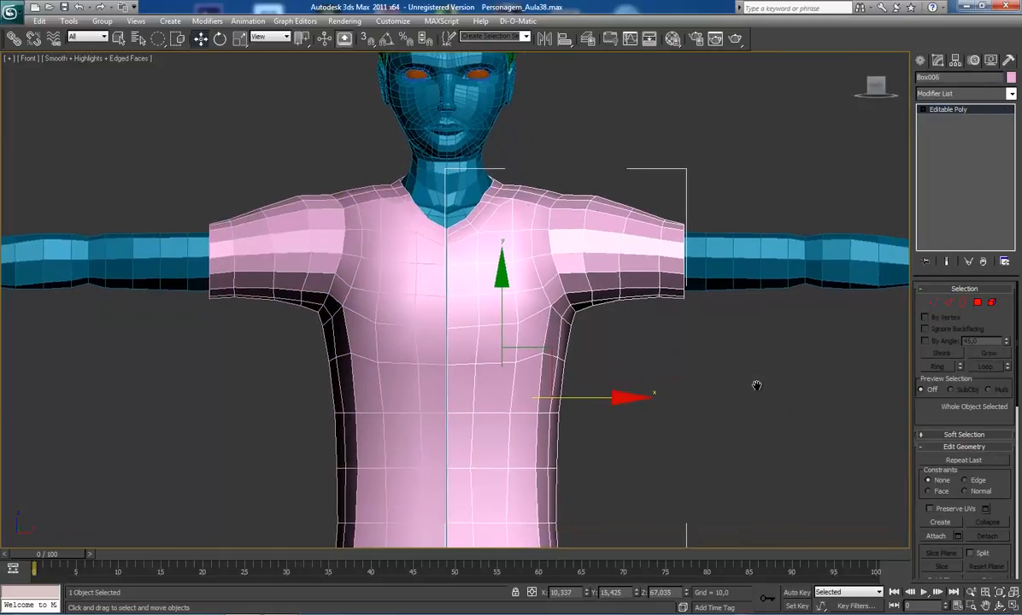
click(935, 536)
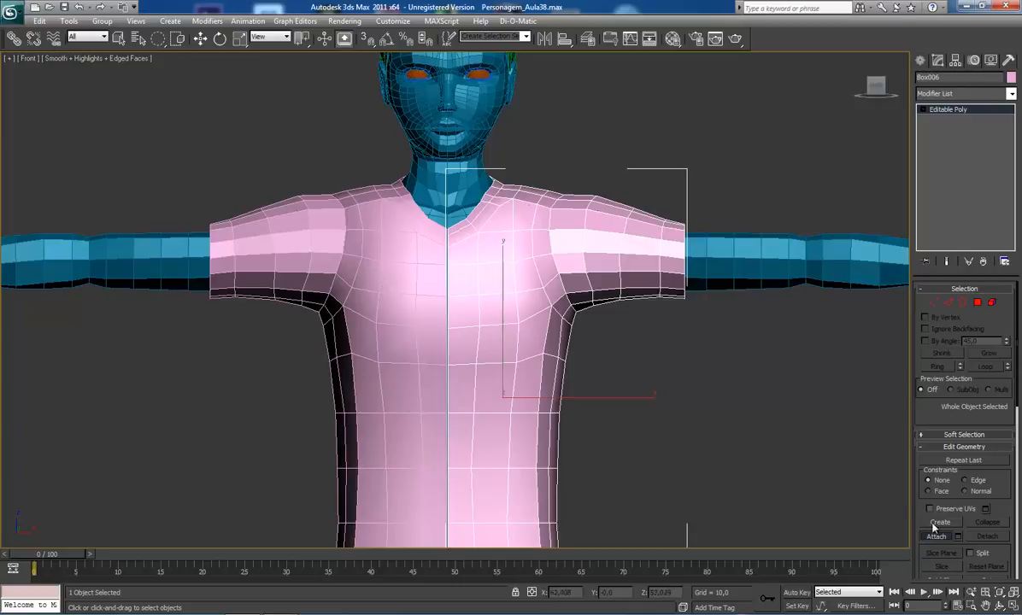
click(378, 280)
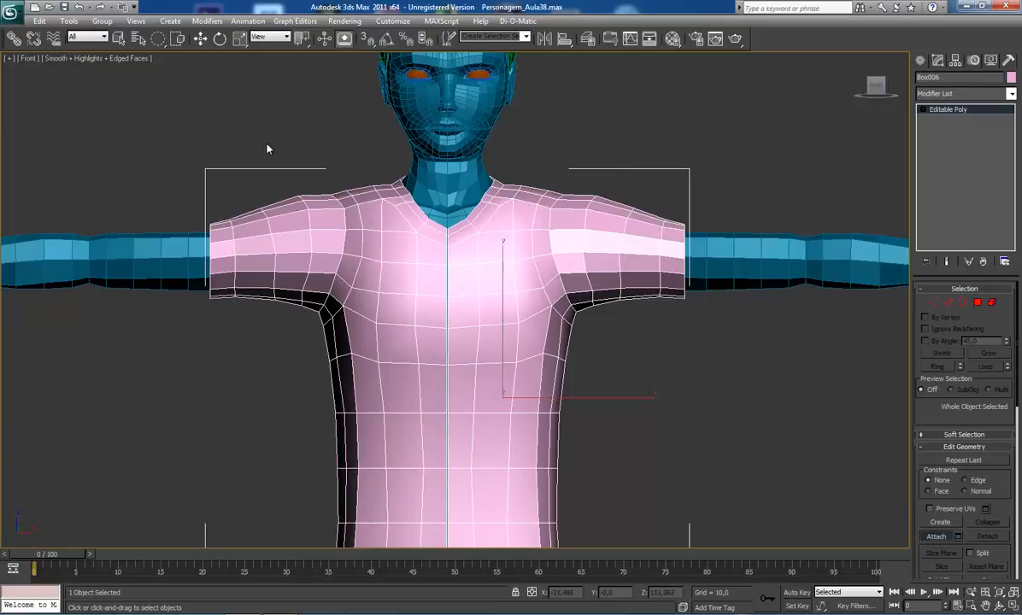
right_click(334, 150)
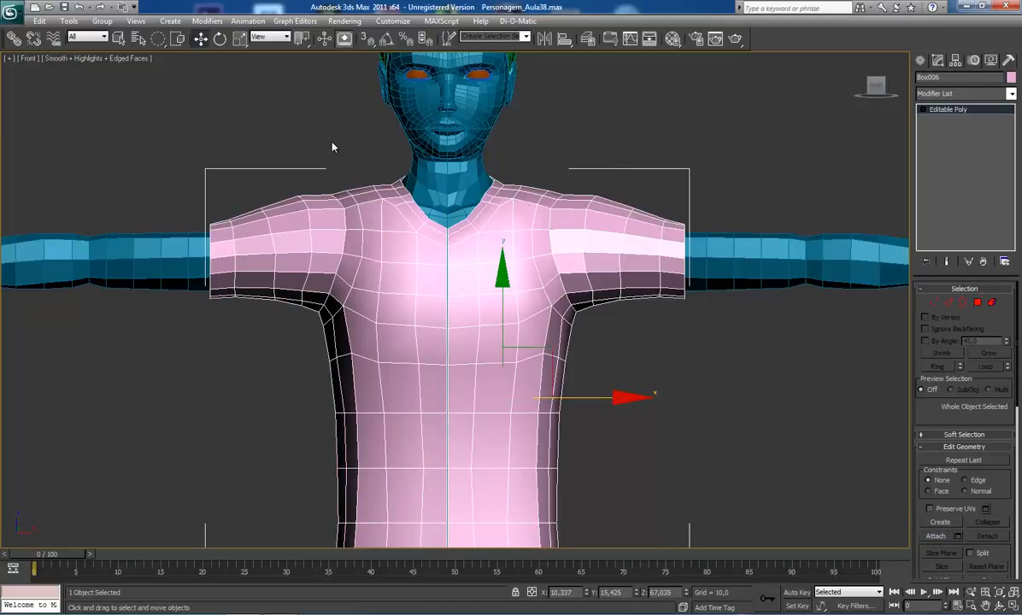
middle_drag(655, 442, 658, 403)
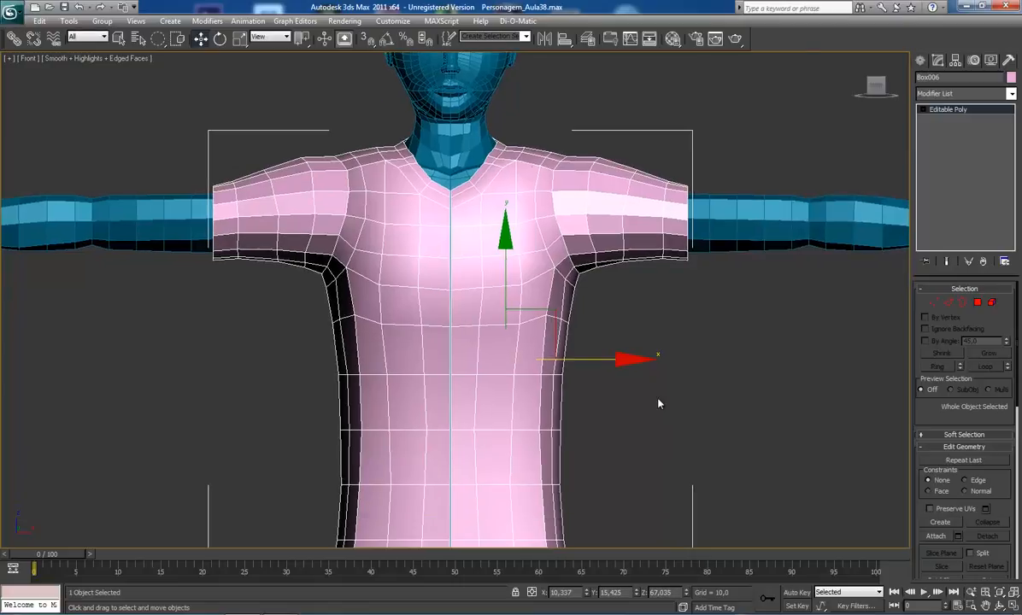
- Select the vertices along the shirt's centre seam, from the neckline to the hem, with a rectangular selection region
click(932, 305)
middle_drag(585, 189, 591, 120)
middle_drag(589, 159, 581, 211)
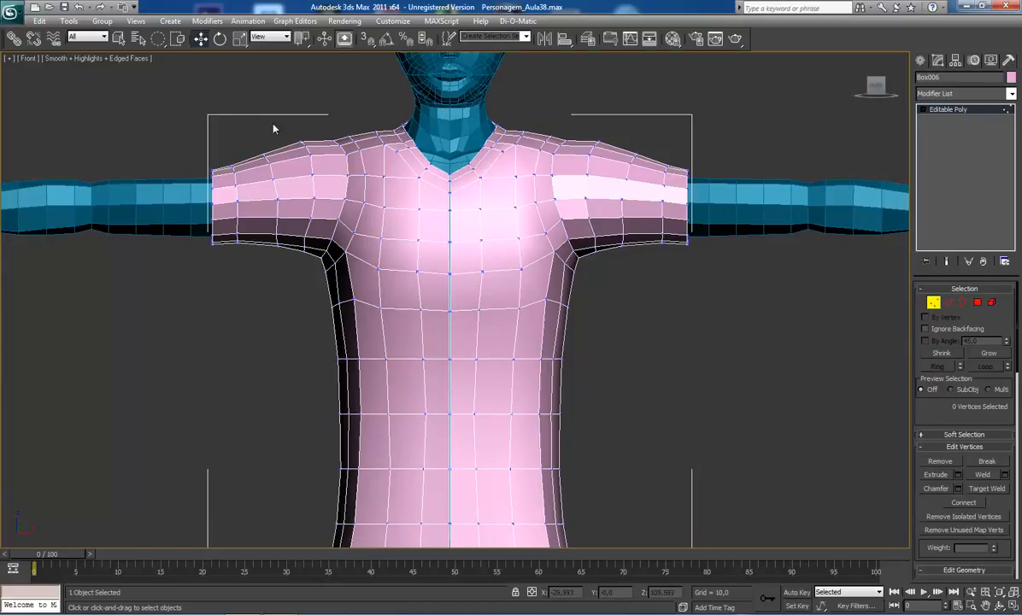
mouse_move(158, 38)
mouse_down()
mouse_move(150, 53)
mouse_move(157, 39)
mouse_up()
drag(443, 79, 465, 544)
middle_drag(433, 347, 418, 177)
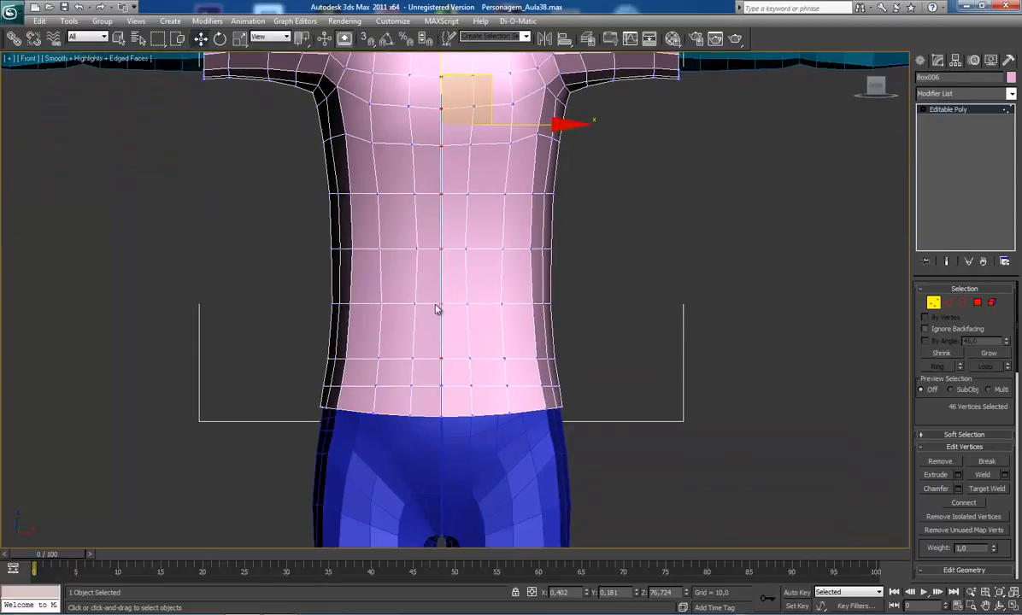
ctrl+drag(400, 270, 425, 421)
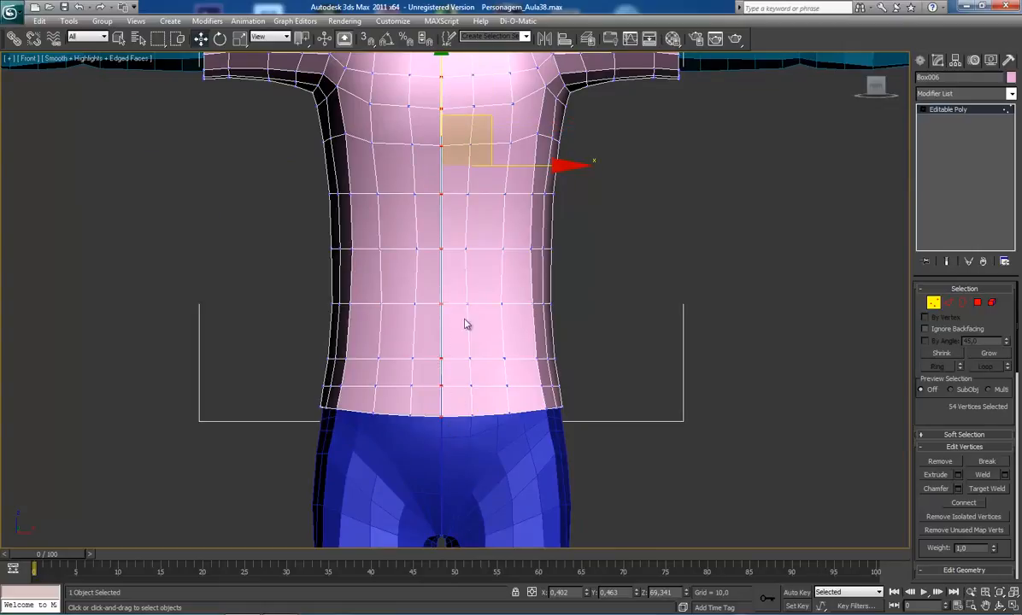
- Examine the seam vertex selection around the whole shirt in the perspective view
scroll(453, 365, down, 3)
key(p)
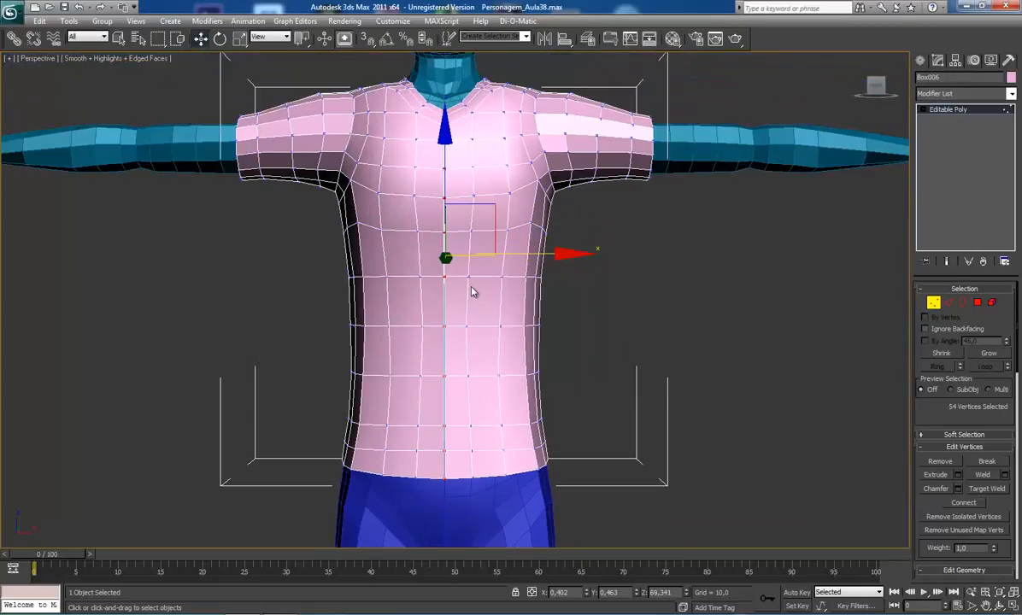
alt+middle_drag(497, 246, 390, 249)
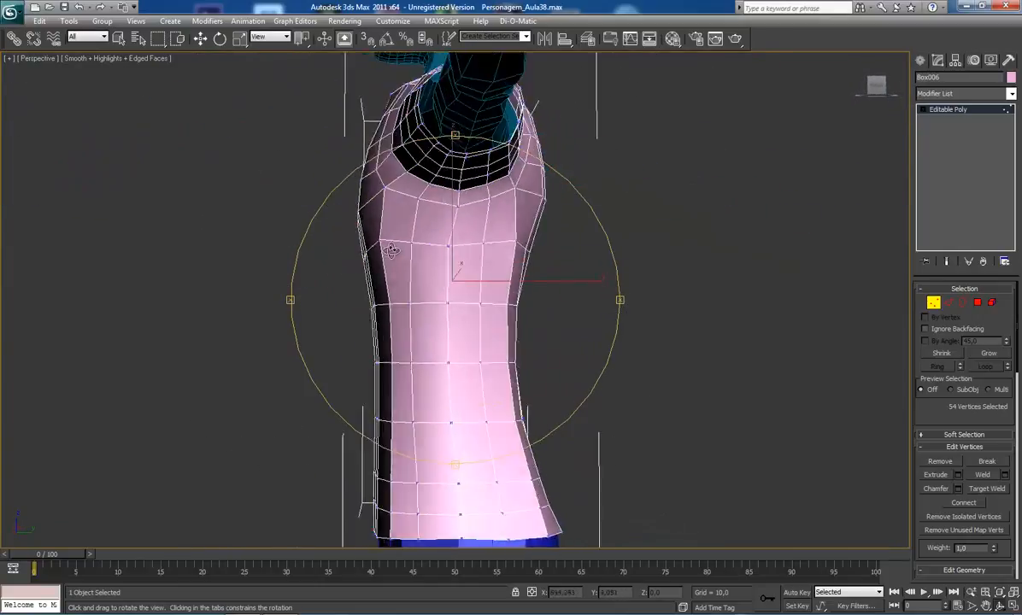
drag(390, 250, 457, 303)
scroll(474, 273, down, 5)
scroll(471, 272, up, 3)
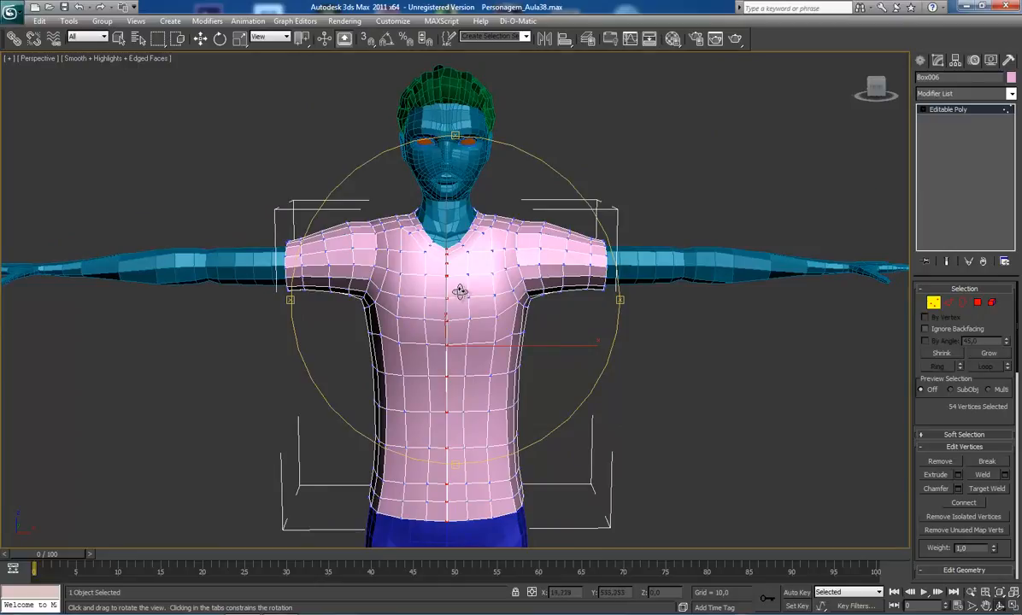
scroll(459, 291, up, 4)
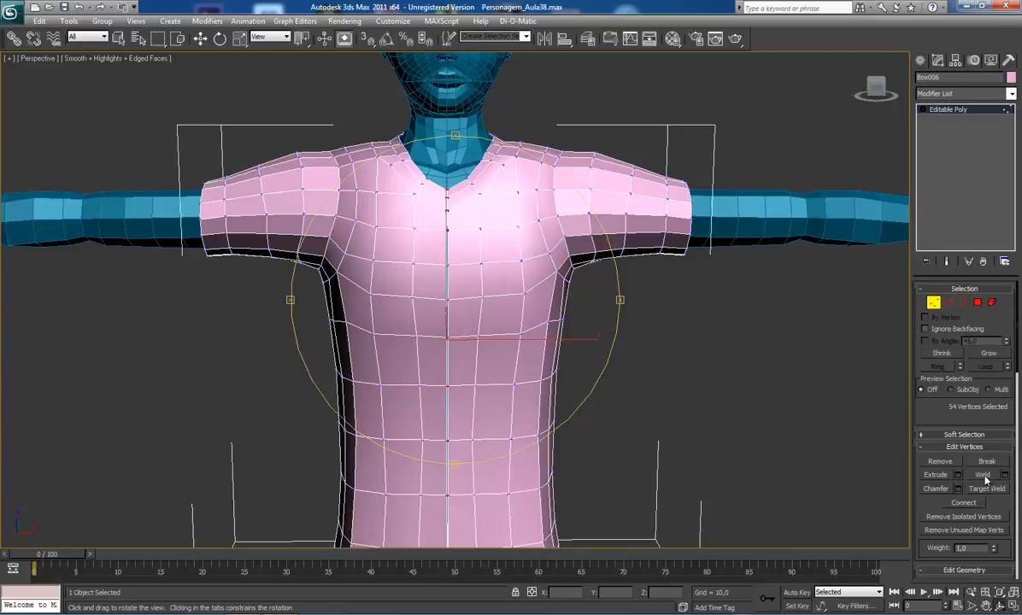
- Set up a weld of the selected vertices along the shirt's centre seam with a threshold of 0,231
click(1005, 476)
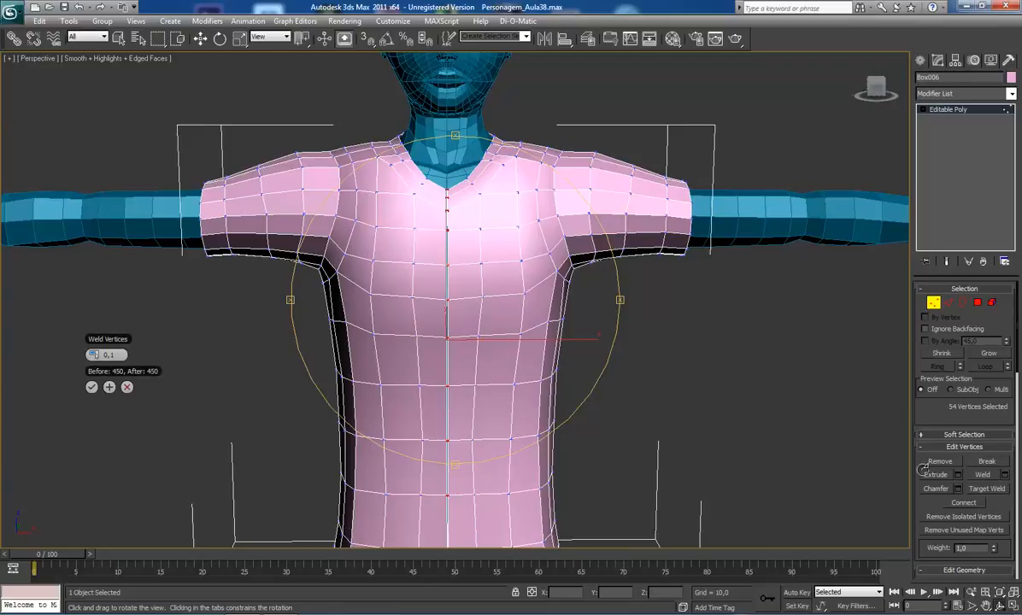
scroll(446, 337, up, 5)
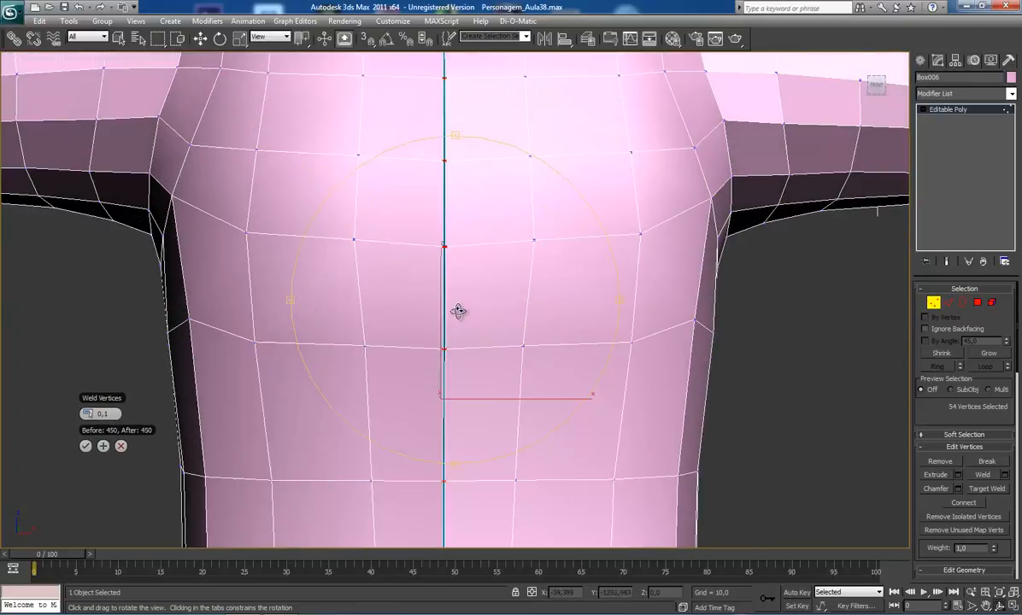
scroll(458, 311, down, 7)
scroll(459, 297, up, 2)
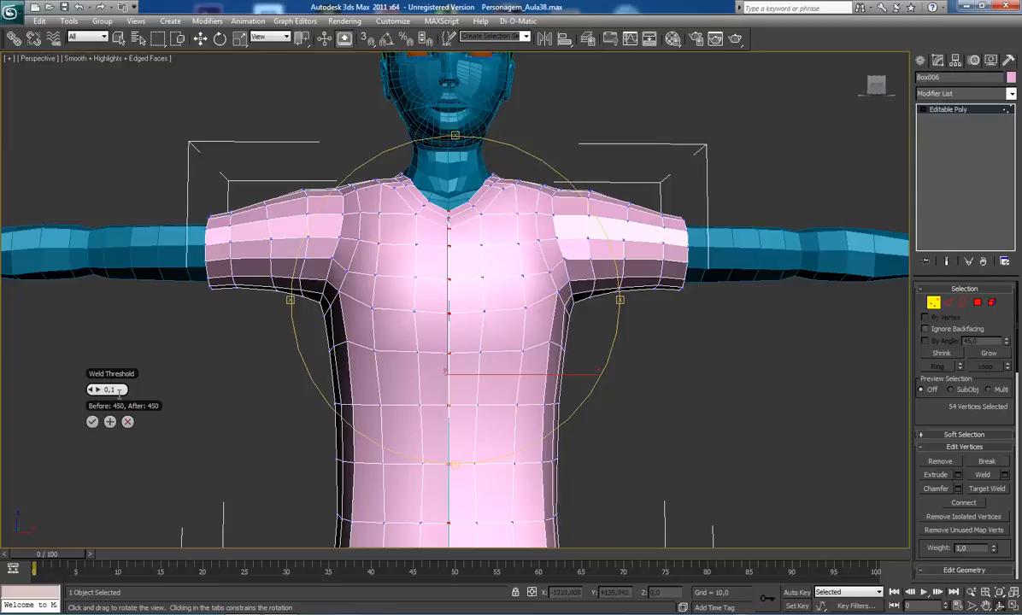
scroll(470, 303, up, 2)
scroll(320, 350, up, 2)
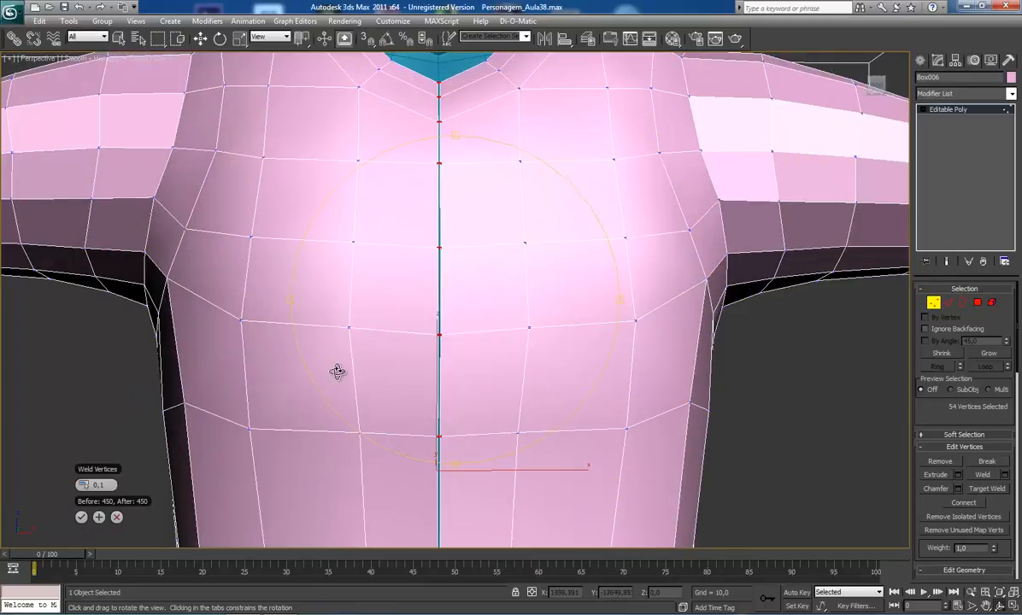
click(85, 486)
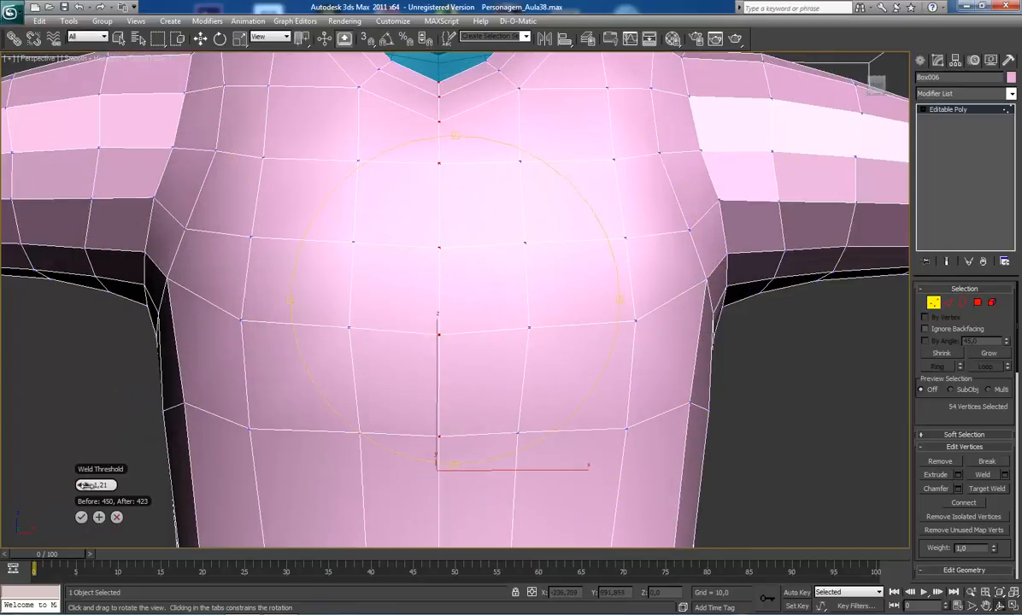
drag(84, 485, 83, 485)
scroll(389, 362, down, 4)
middle_drag(389, 362, 395, 276)
mouse_move(103, 302)
mouse_down()
mouse_move(147, 307)
mouse_move(151, 295)
mouse_move(137, 318)
mouse_move(87, 321)
mouse_move(97, 307)
mouse_up()
- Check the previewed weld around the shirt's back and side and apply it
drag(405, 319, 143, 279)
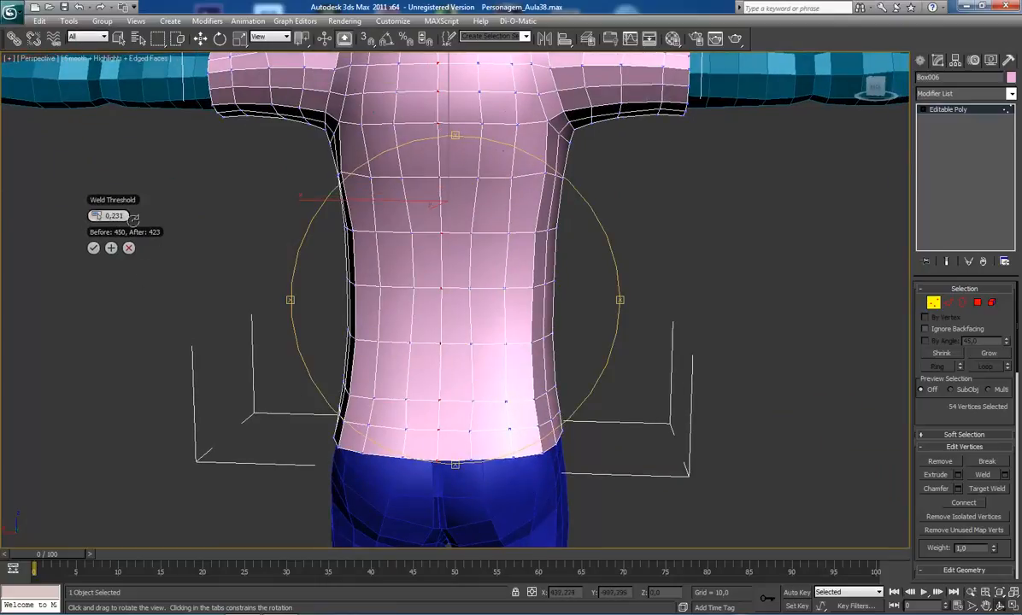
scroll(394, 321, down, 3)
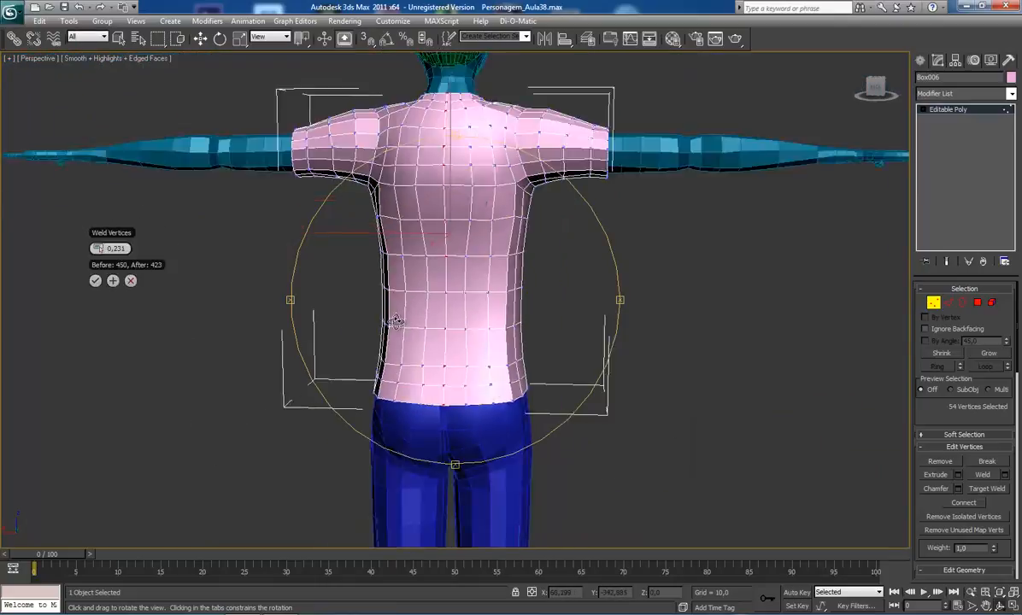
scroll(395, 321, down, 3)
drag(394, 277, 416, 269)
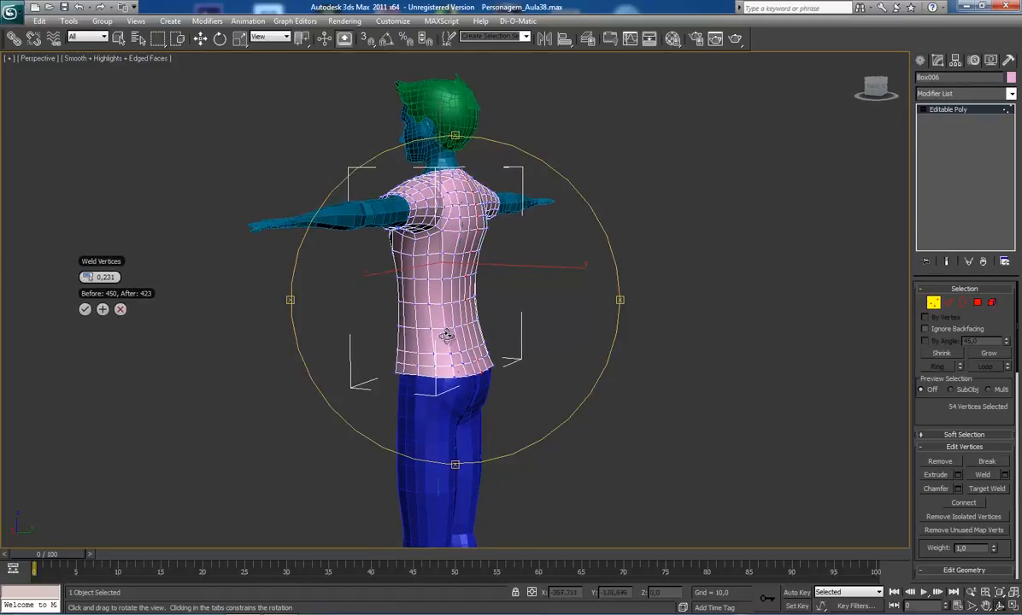
drag(446, 335, 465, 329)
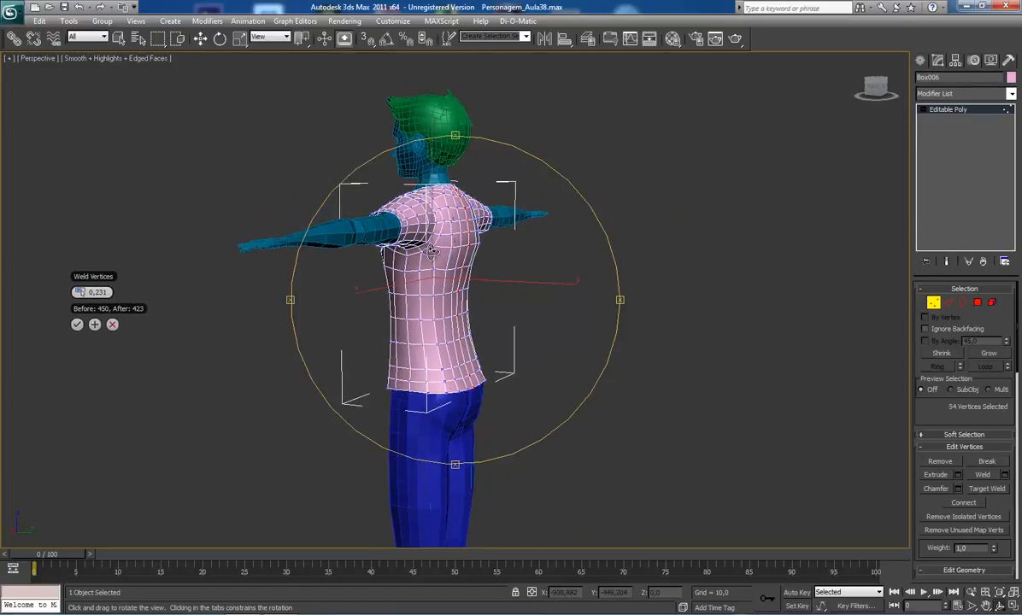
click(75, 329)
- Leave the shirt's vertex editing, isolate both trouser halves and show them in the Front view
drag(376, 290, 434, 341)
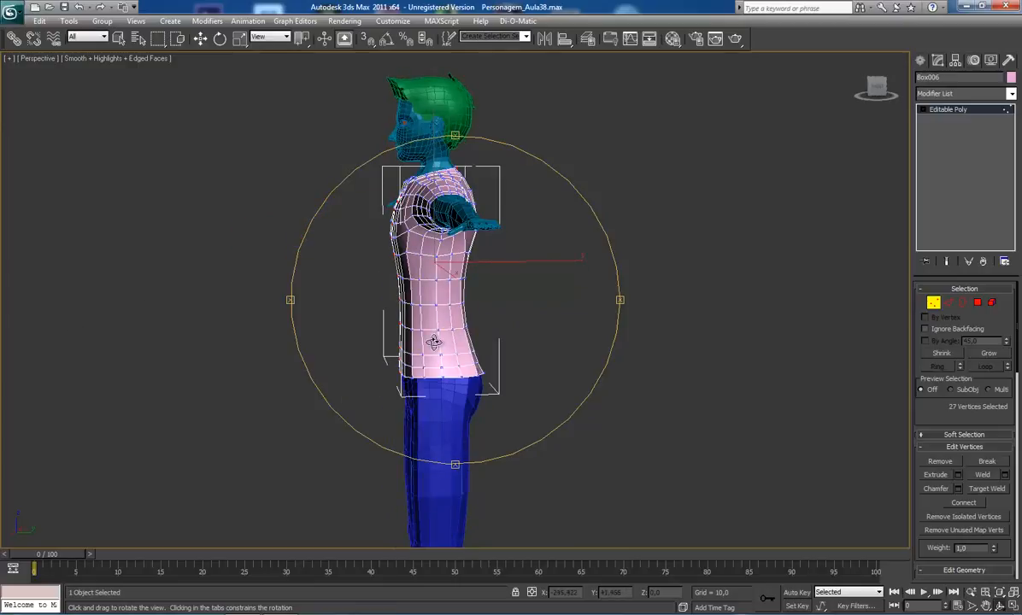
middle_drag(434, 342, 454, 289)
drag(441, 299, 590, 300)
click(963, 111)
middle_drag(630, 315, 697, 245)
click(543, 291)
ctrl+click(495, 298)
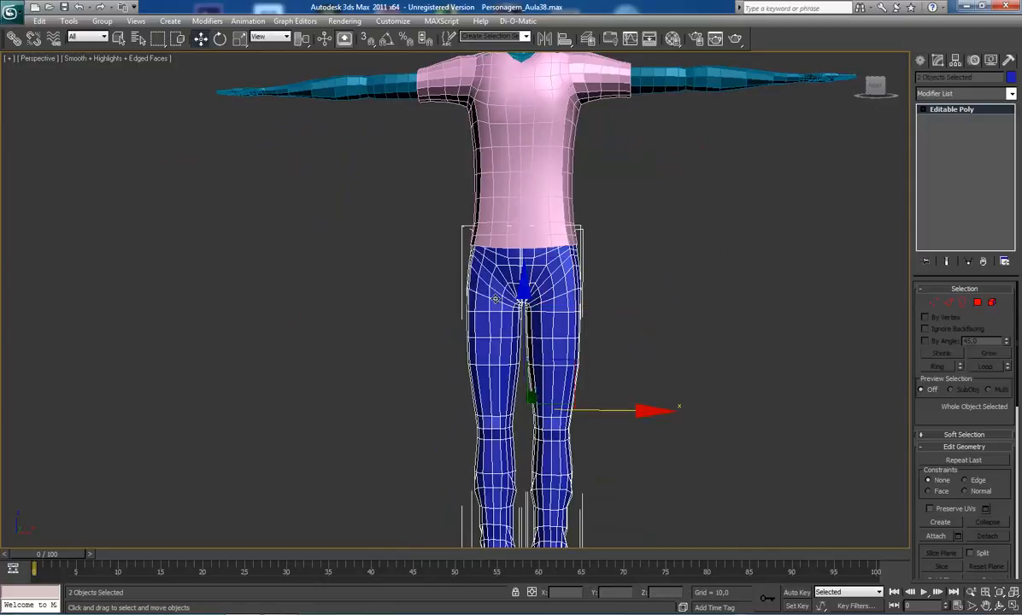
key(alt+q)
middle_drag(462, 208, 491, 376)
scroll(462, 279, up, 5)
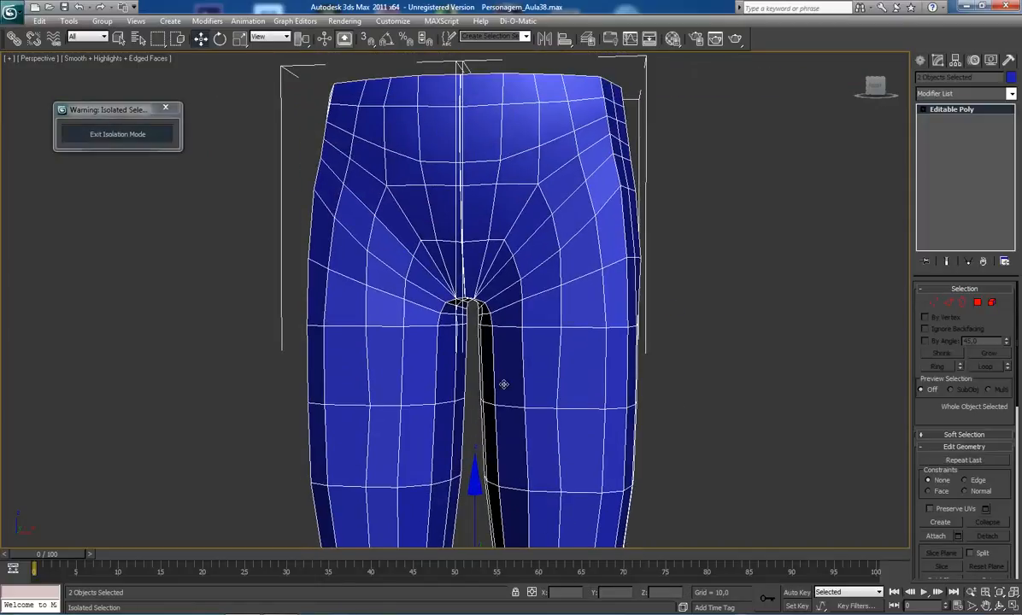
key(z)
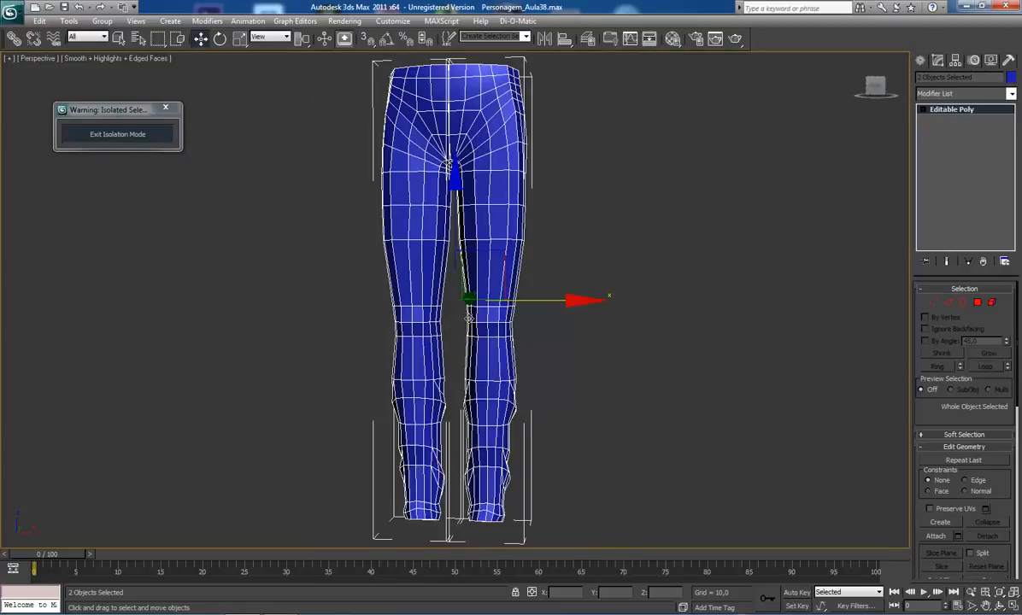
key(f)
key(z)
- Make the trouser half on the character's left side unique and start editing its vertices
middle_drag(462, 235, 463, 354)
scroll(463, 354, up, 3)
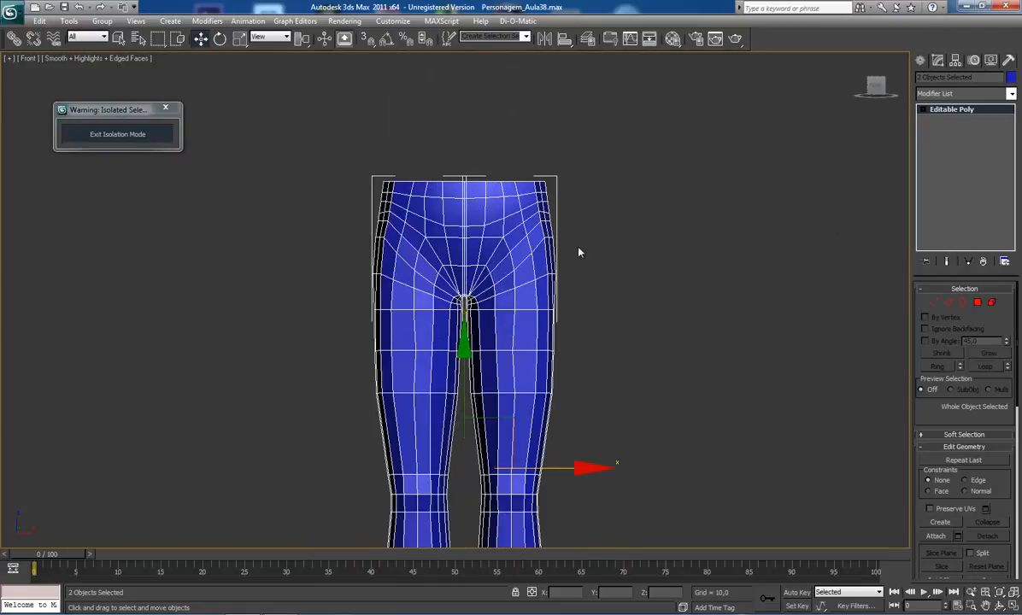
scroll(579, 252, up, 5)
key(z)
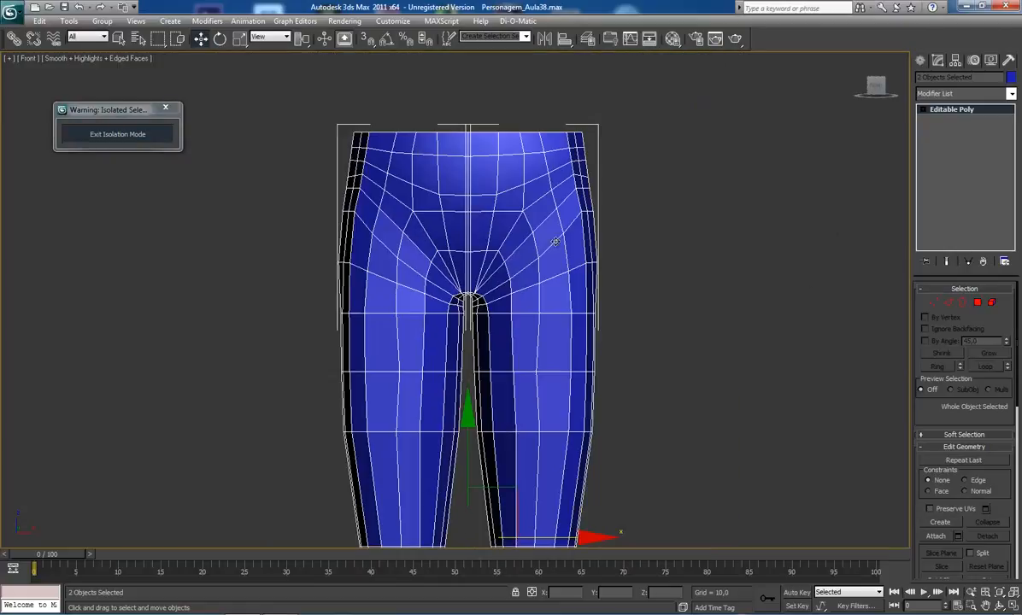
click(516, 184)
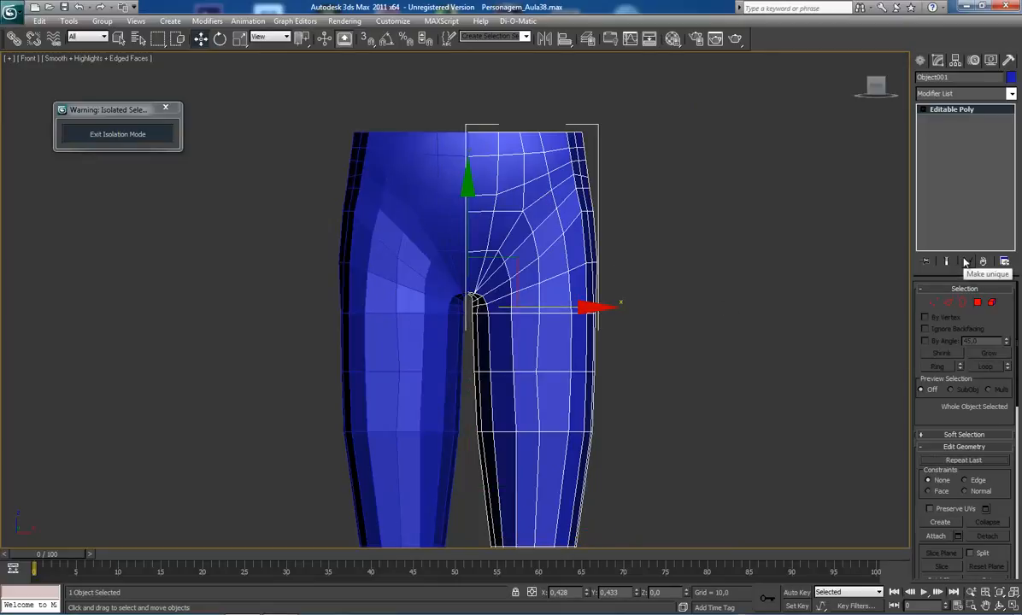
scroll(475, 223, up, 3)
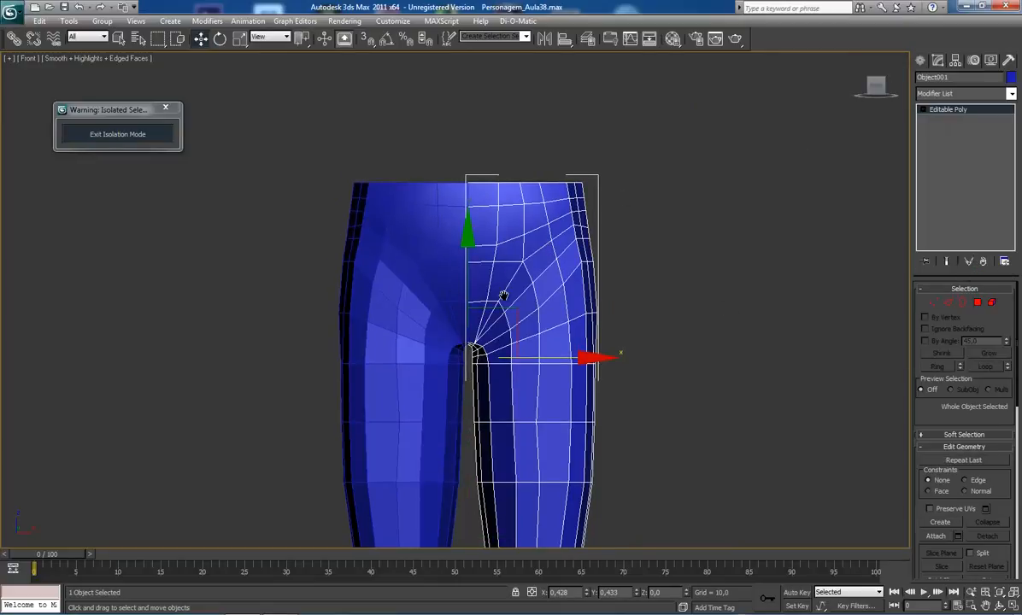
click(933, 303)
scroll(481, 261, up, 3)
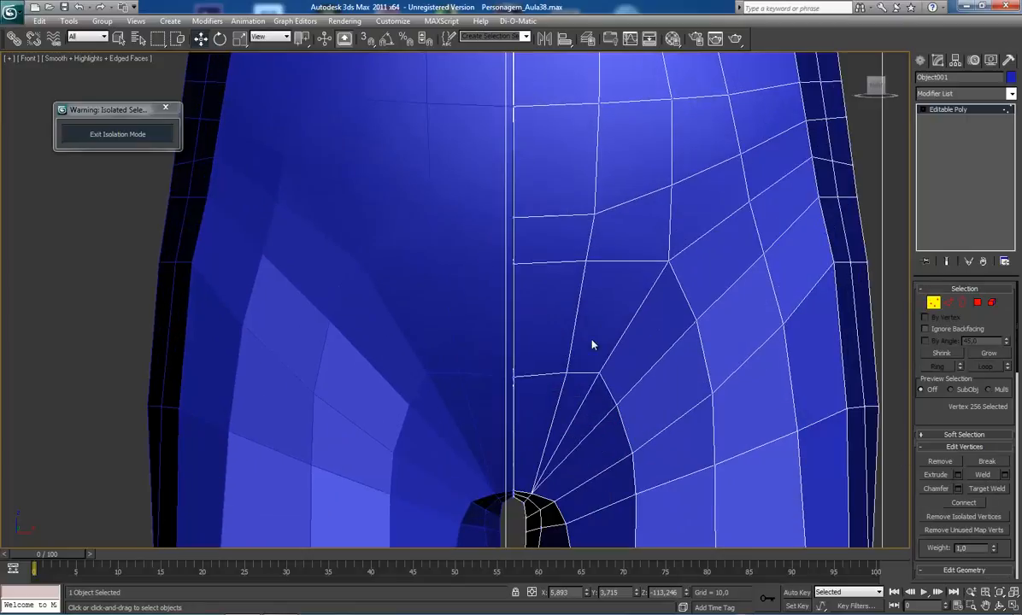
scroll(589, 340, down, 3)
scroll(881, 474, up, 3)
scroll(880, 475, down, 3)
- Attach the trouser half on the character's right side to the left half and leave vertex editing
click(1017, 508)
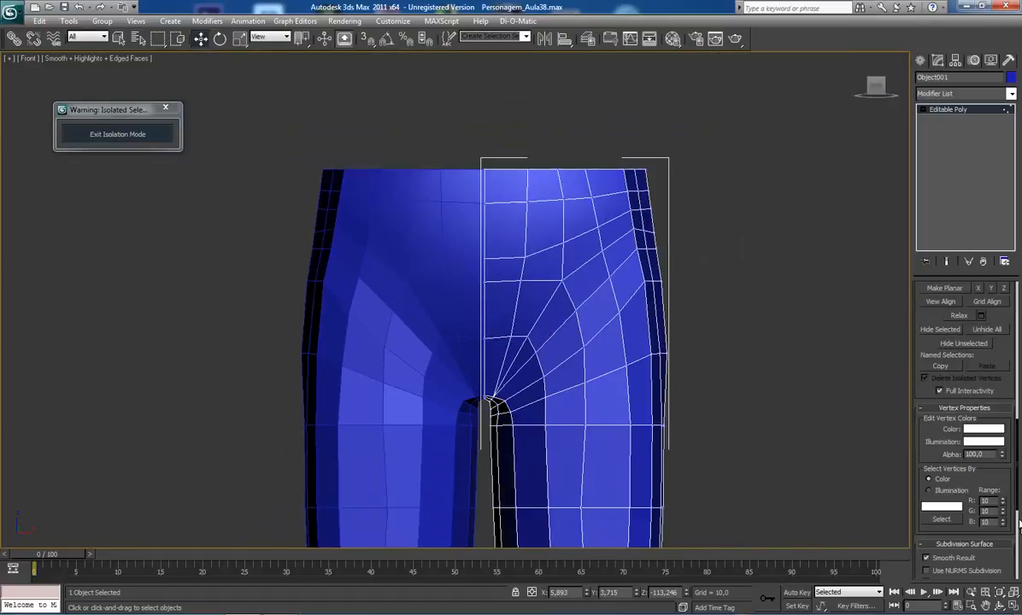
drag(1019, 509, 1019, 423)
click(943, 496)
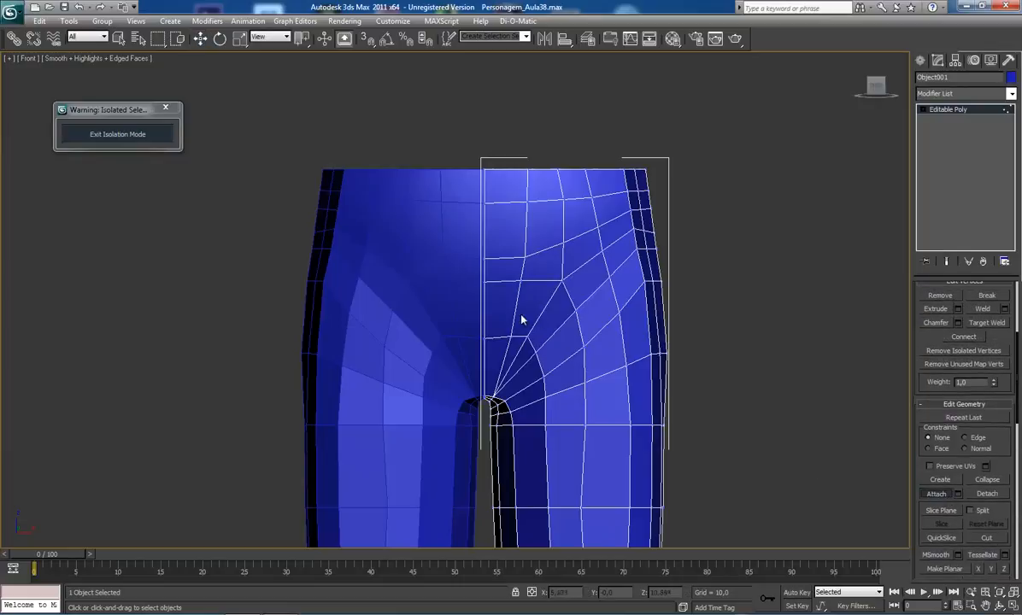
click(419, 231)
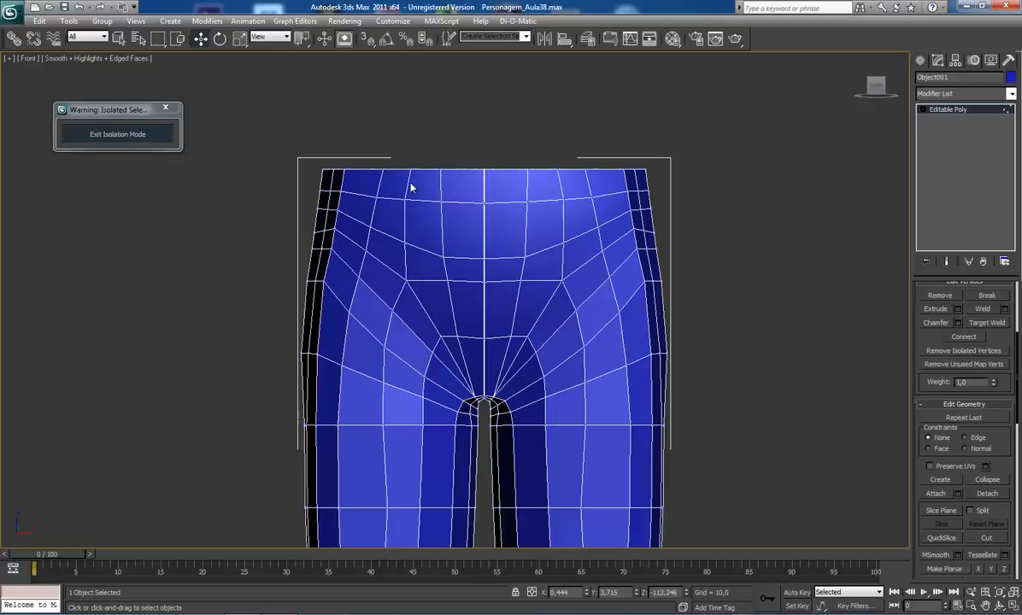
click(747, 192)
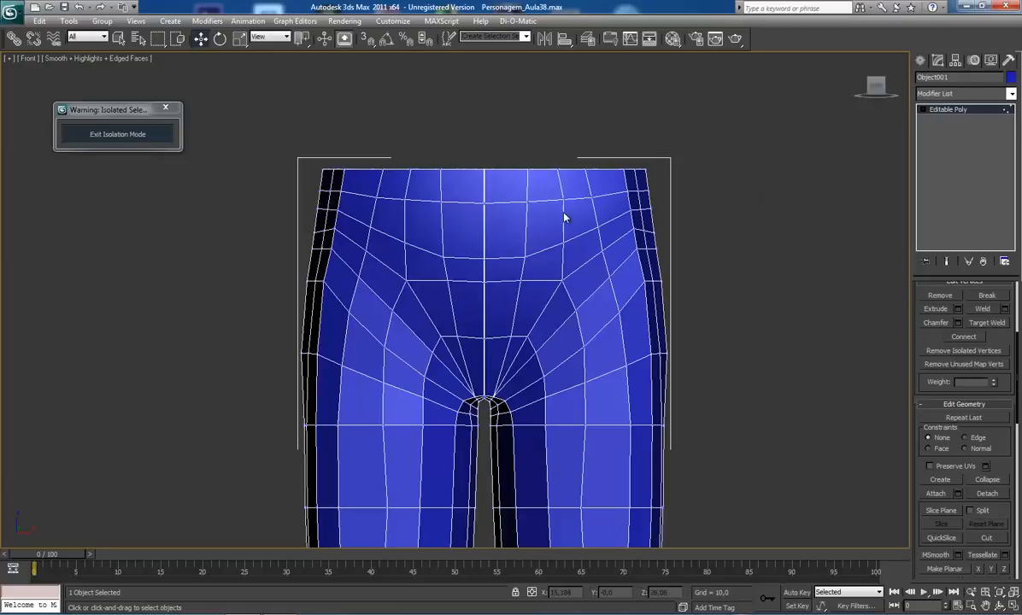
click(924, 109)
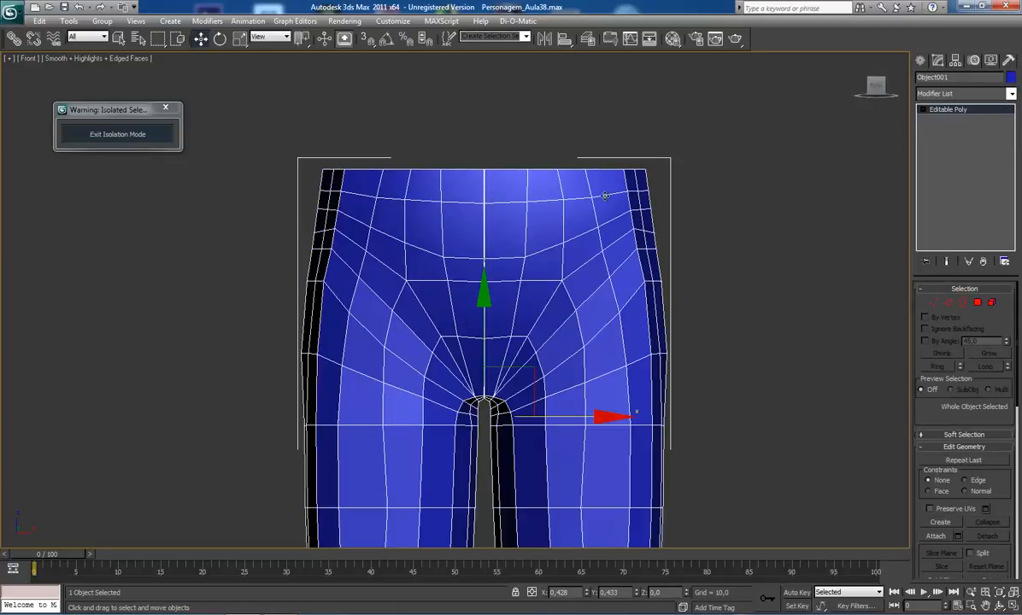
- Select the vertices along the trousers' centre seam, from the waist to the crotch, with a rectangular selection region
scroll(545, 250, up, 3)
middle_drag(535, 308, 497, 293)
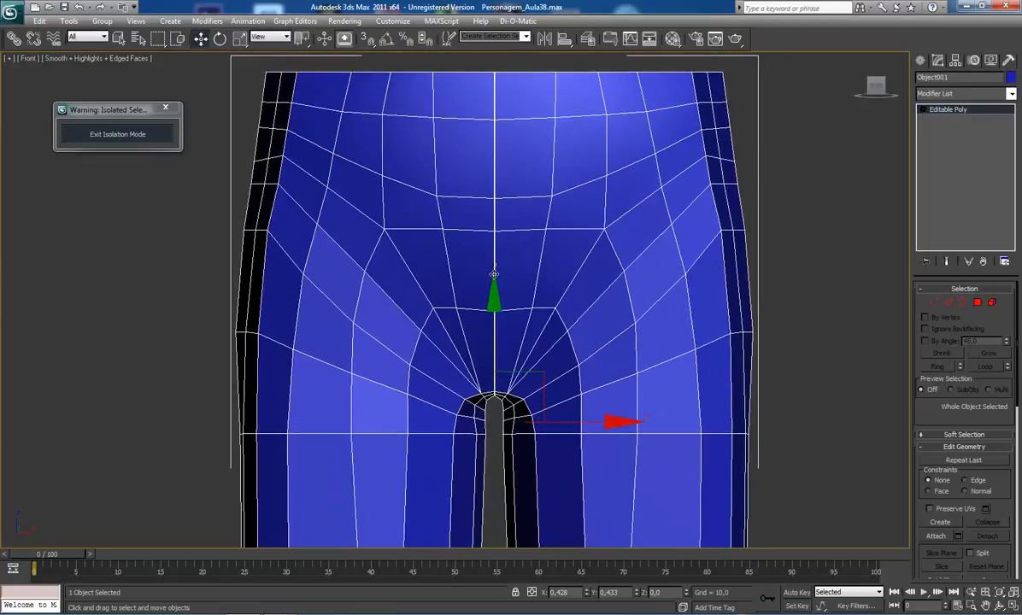
key(2)
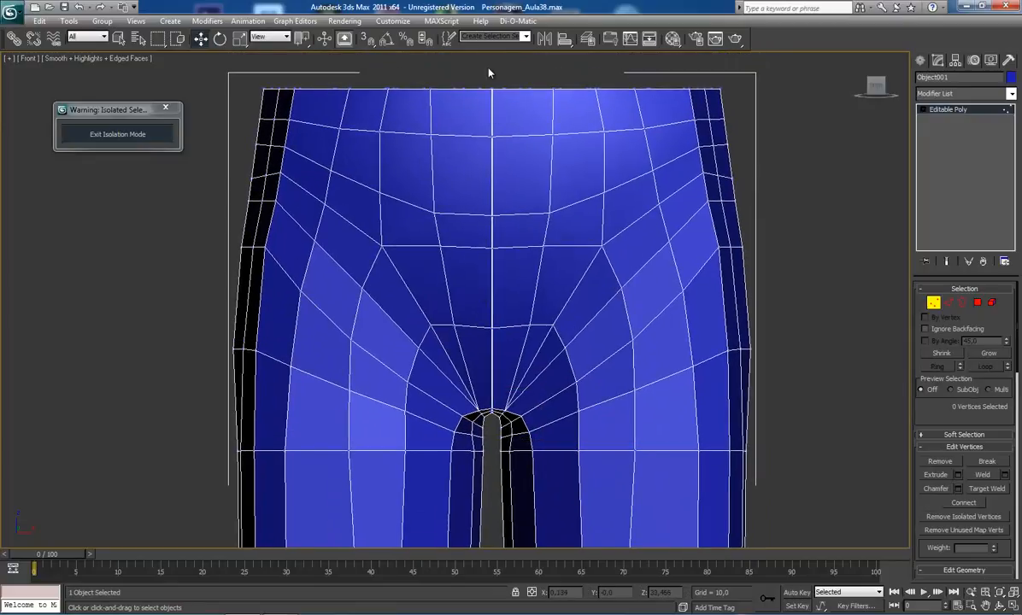
drag(489, 69, 500, 421)
- Examine the trousers' seam vertex selection and crotch from the front and back in the perspective view and leave vertex editing
key(p)
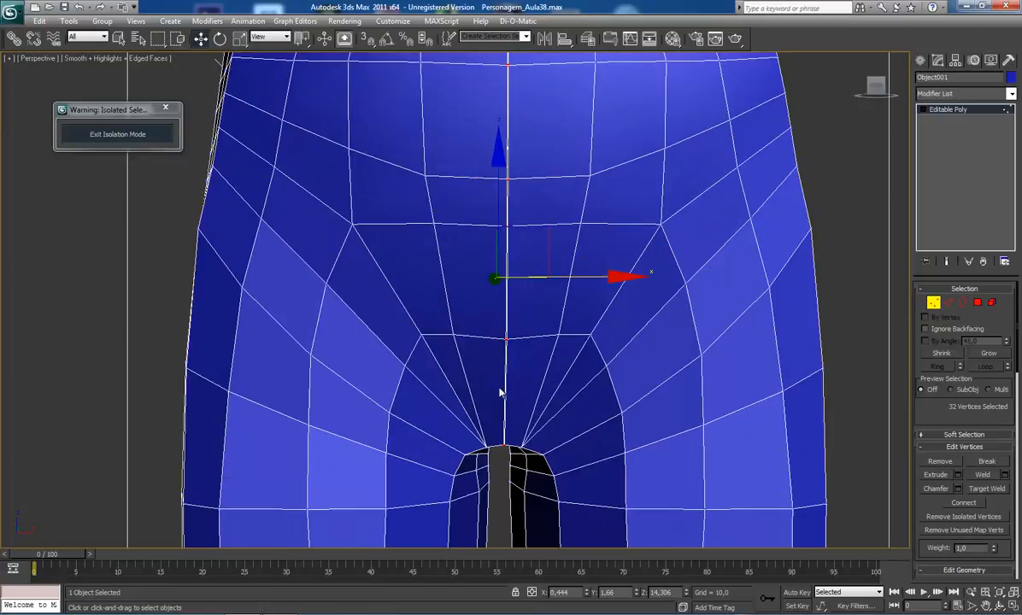
scroll(492, 375, down, 2)
key(ctrl+r)
scroll(469, 326, down, 4)
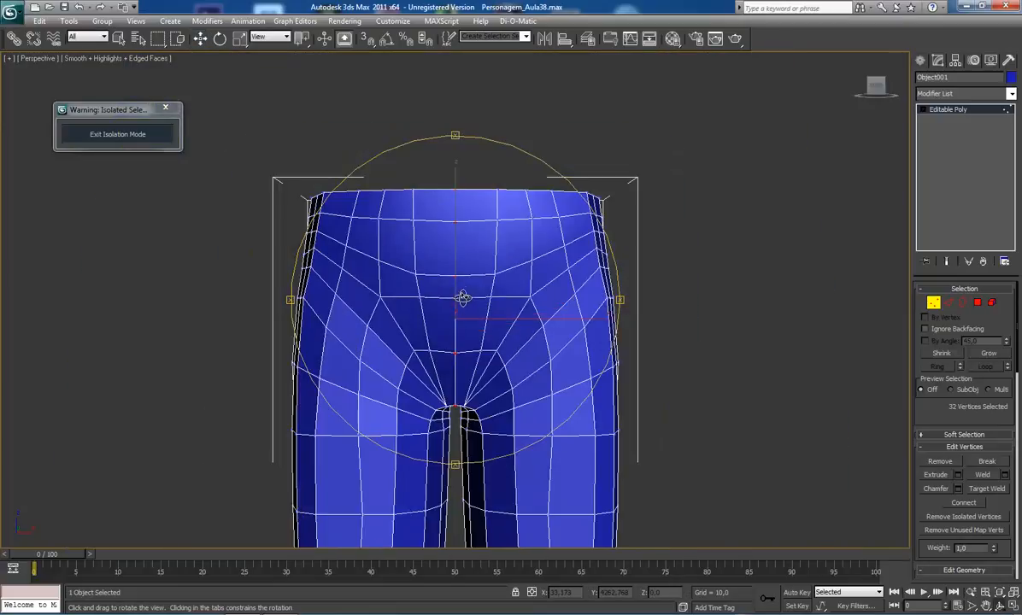
drag(461, 299, 440, 293)
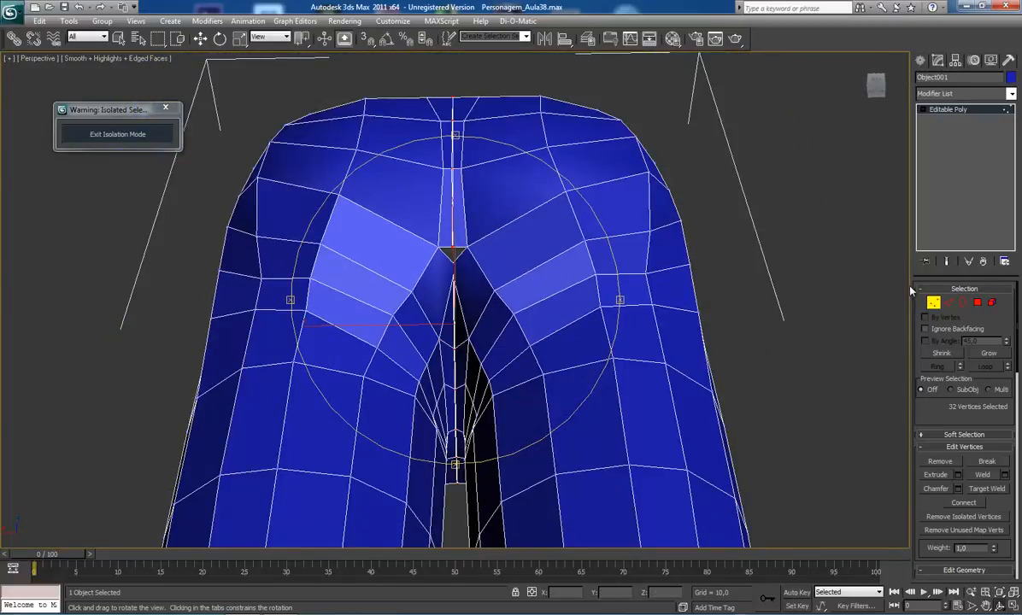
drag(562, 291, 432, 241)
scroll(463, 287, down, 5)
scroll(459, 294, up, 5)
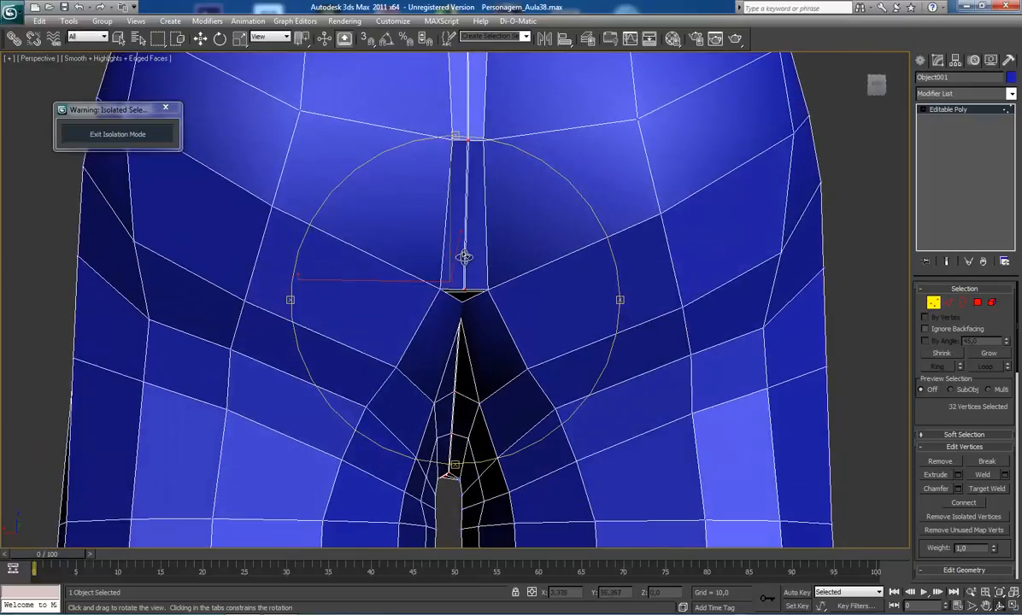
right_click(427, 265)
click(948, 109)
middle_drag(522, 279, 522, 212)
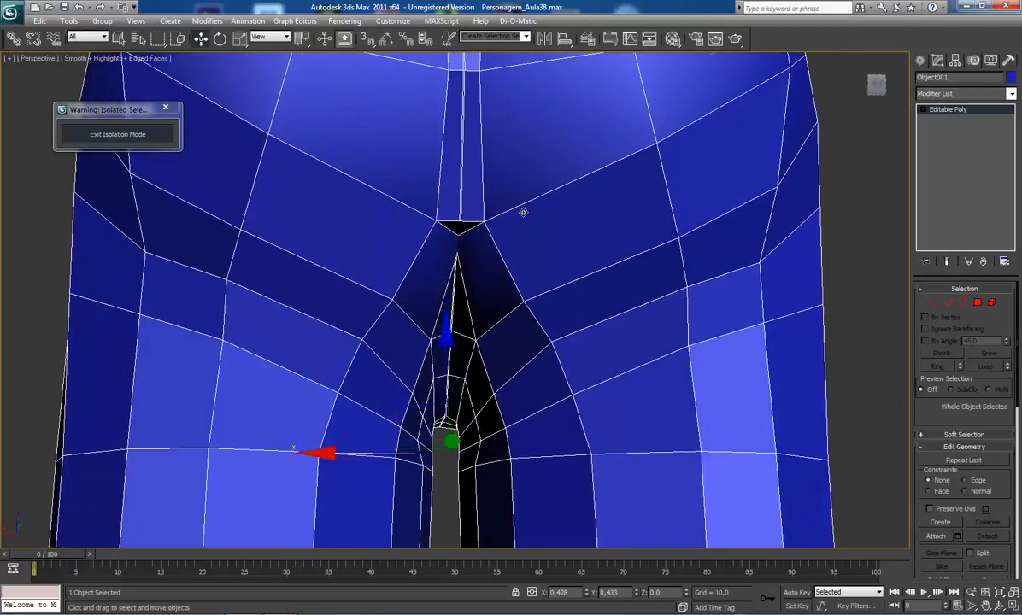
- Undo attaching the trouser halves and making one unique, and examine the gap at the crotch from behind
key(ctrl+r)
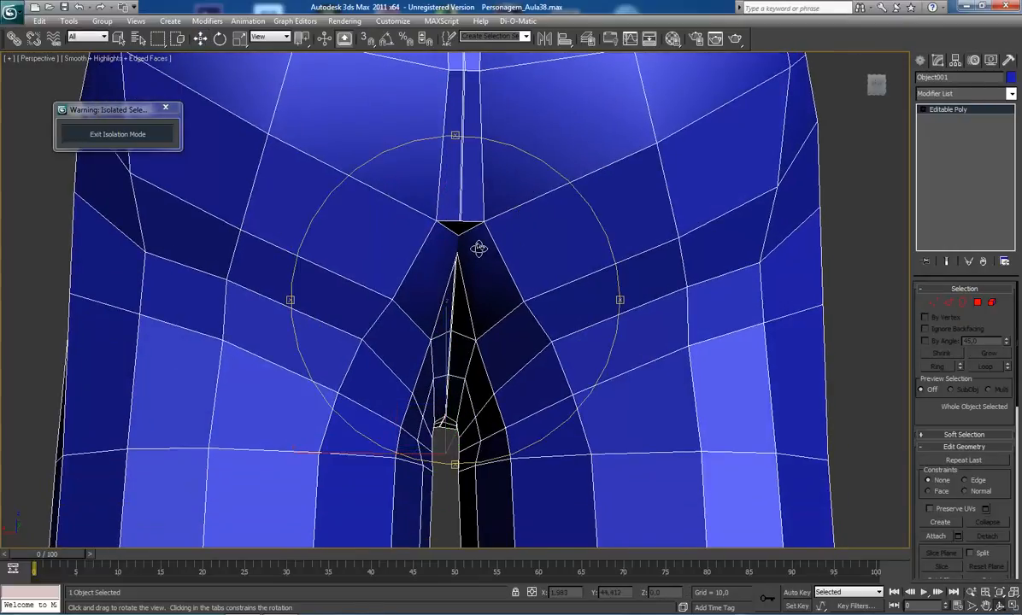
scroll(478, 252, down, 5)
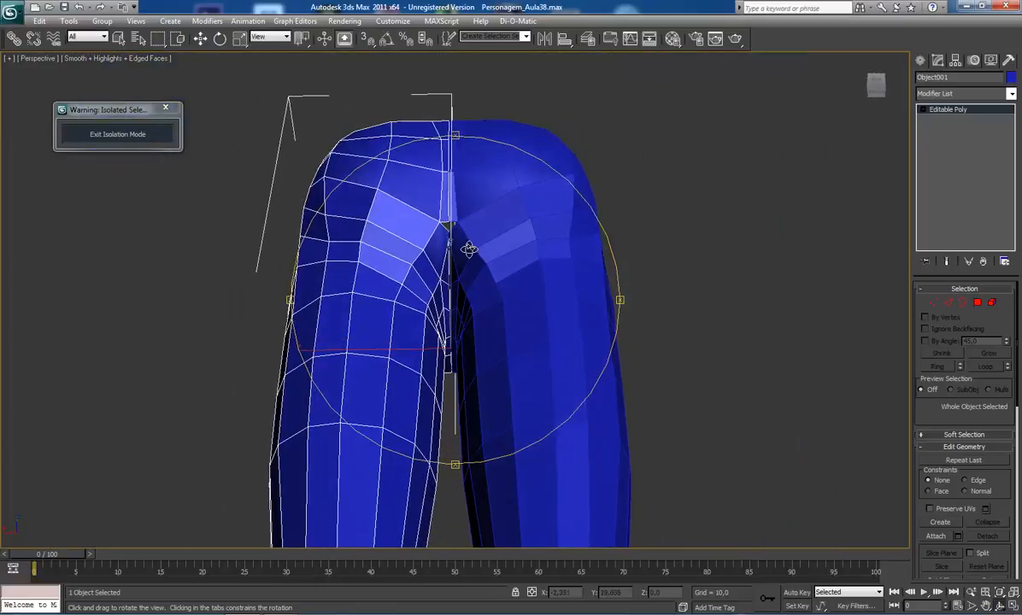
scroll(466, 244, up, 3)
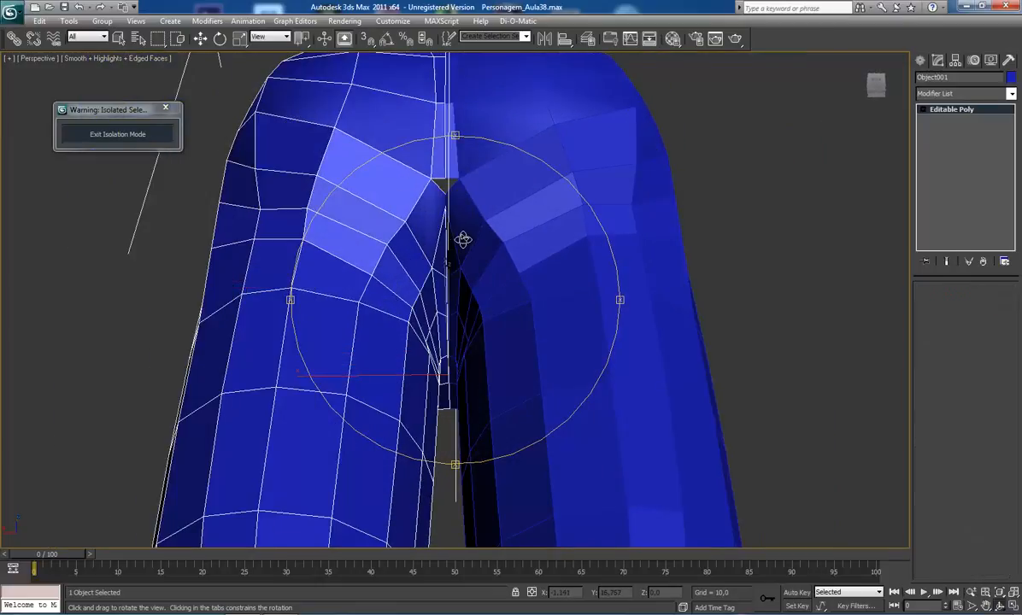
scroll(487, 252, up, 2)
scroll(418, 212, up, 3)
right_click(418, 212)
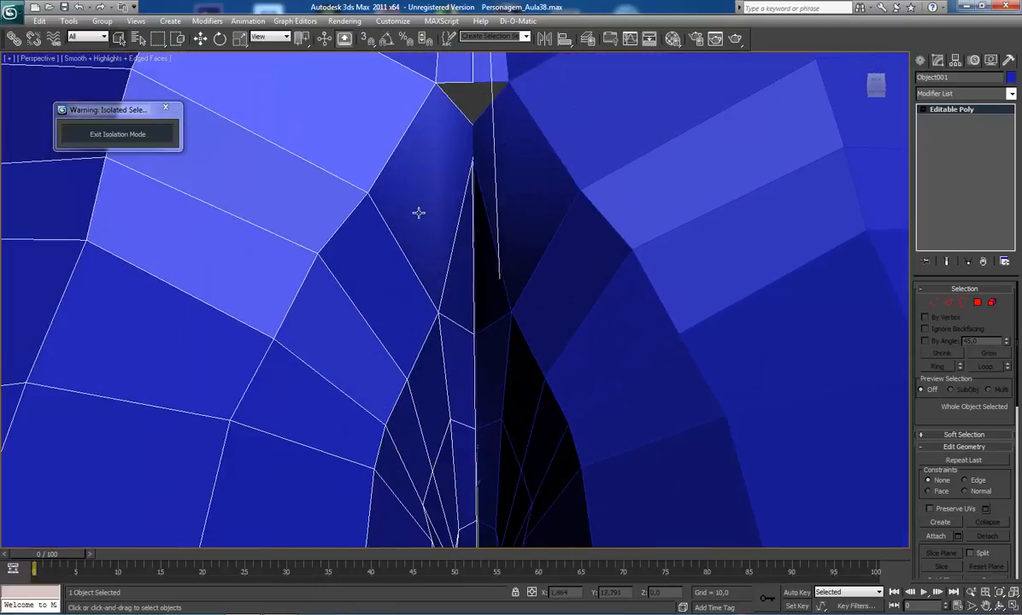
alt+middle_drag(447, 249, 459, 256)
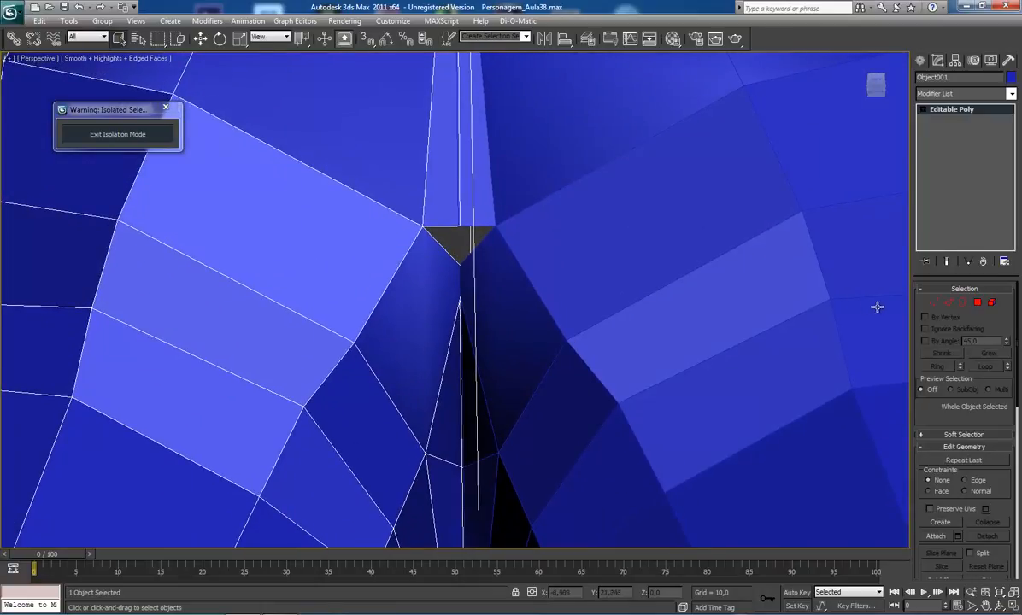
key(2)
click(442, 226)
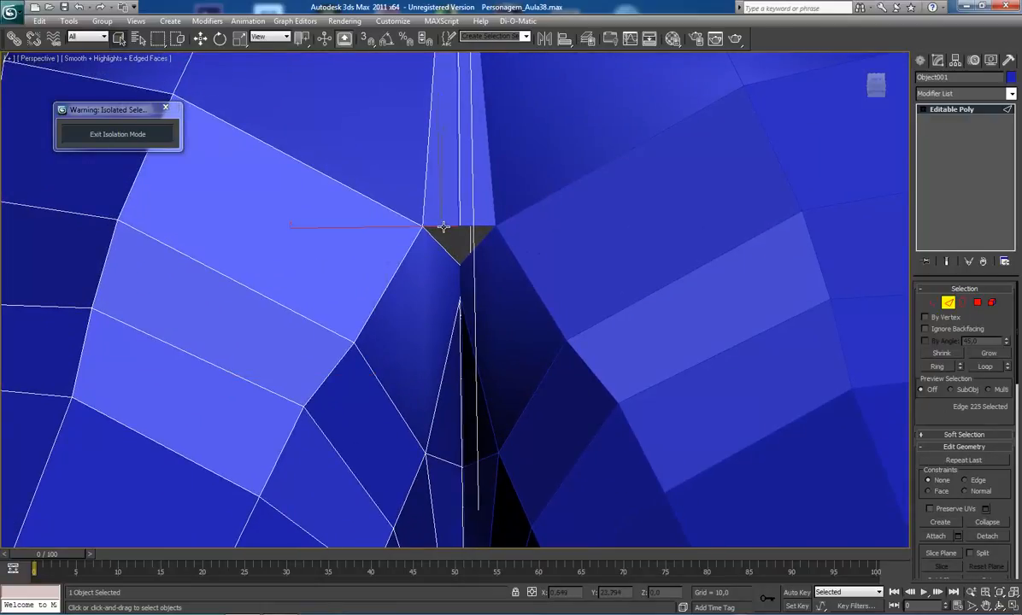
ctrl+click(451, 254)
middle_drag(451, 248, 439, 241)
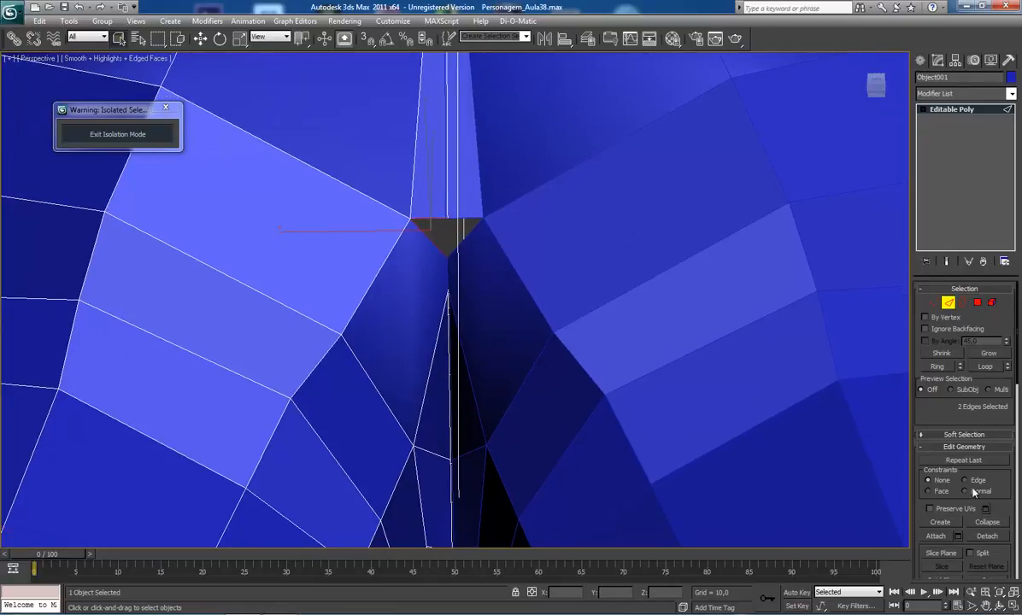
middle_drag(497, 224, 488, 247)
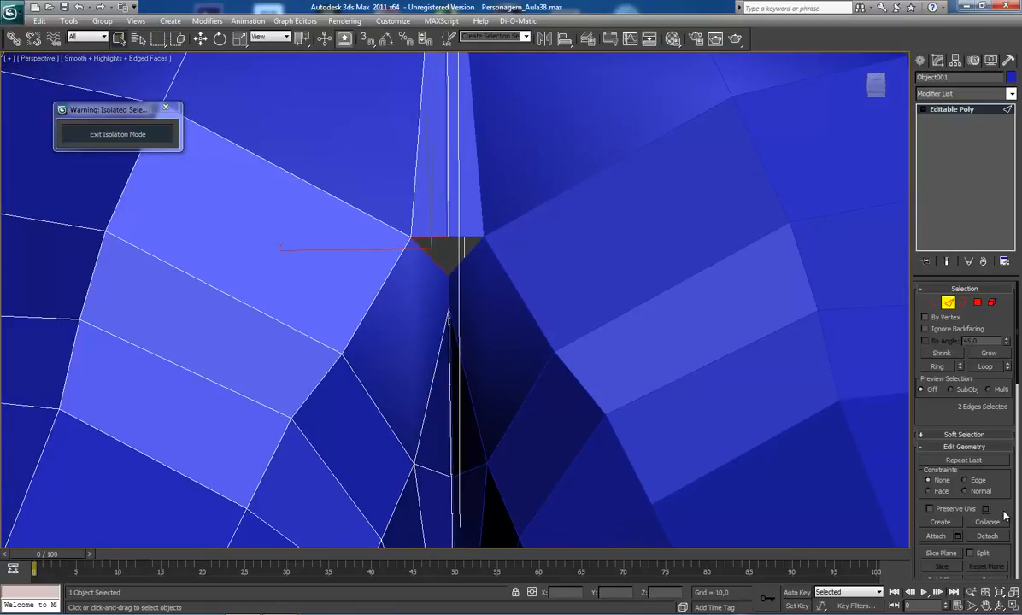
scroll(1016, 530, down, 5)
scroll(1014, 523, down, 5)
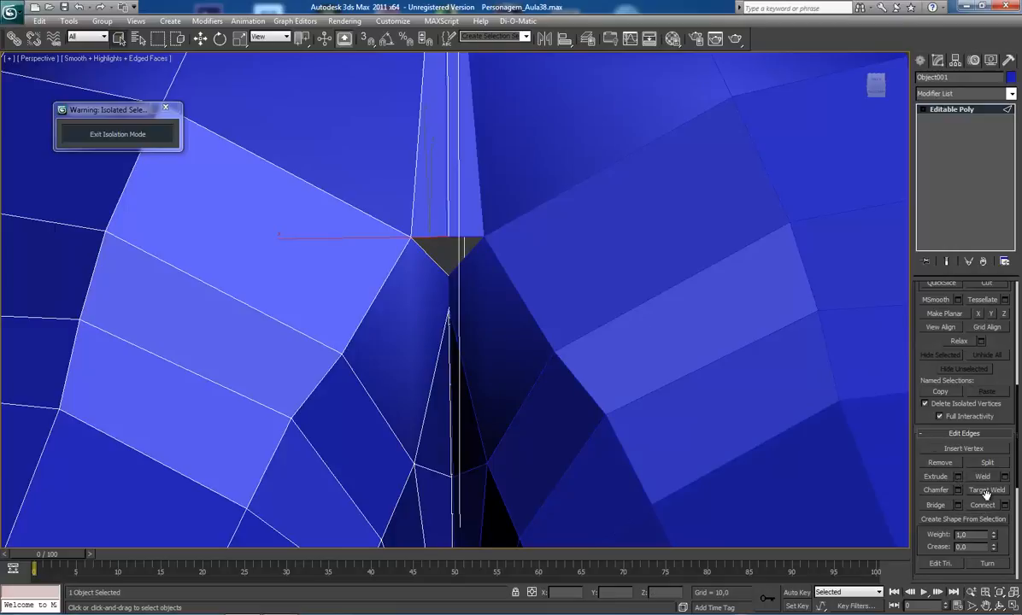
- Create a triangular polygon over the gap at the back of the crotch on the selected trouser half and leave polygon editing
key(1)
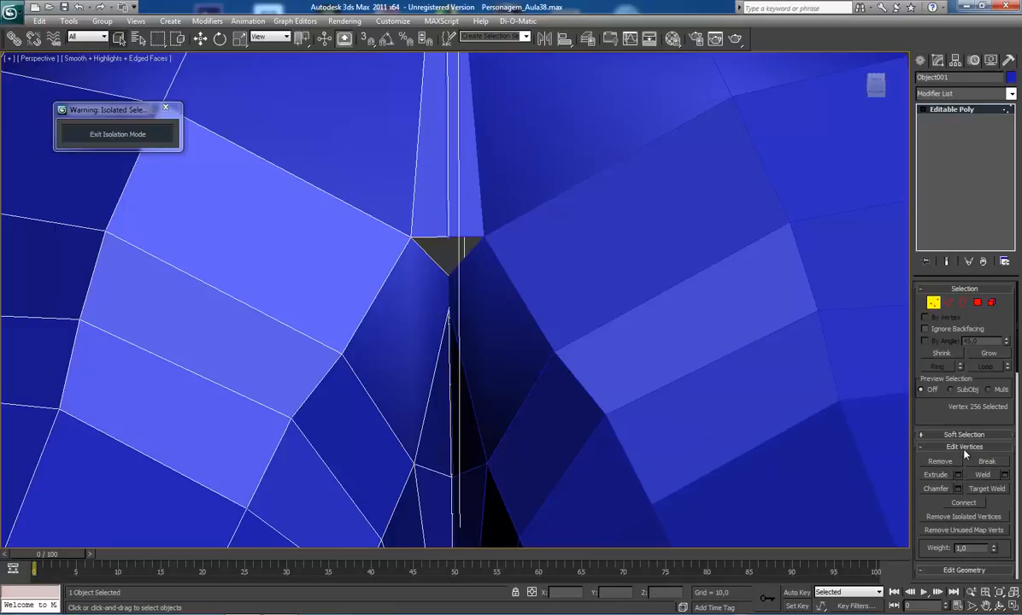
click(978, 305)
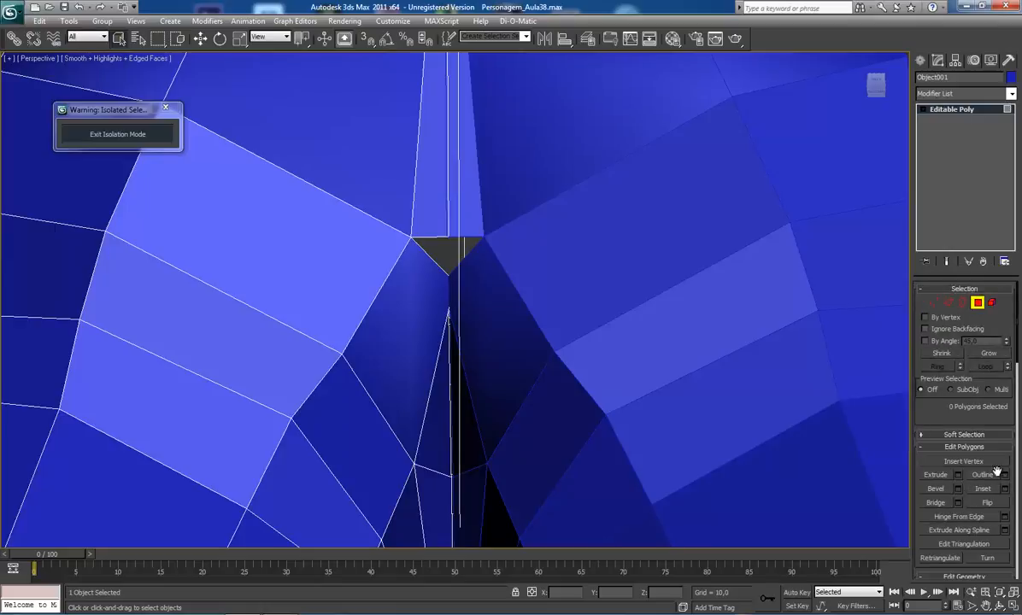
scroll(1018, 530, down, 5)
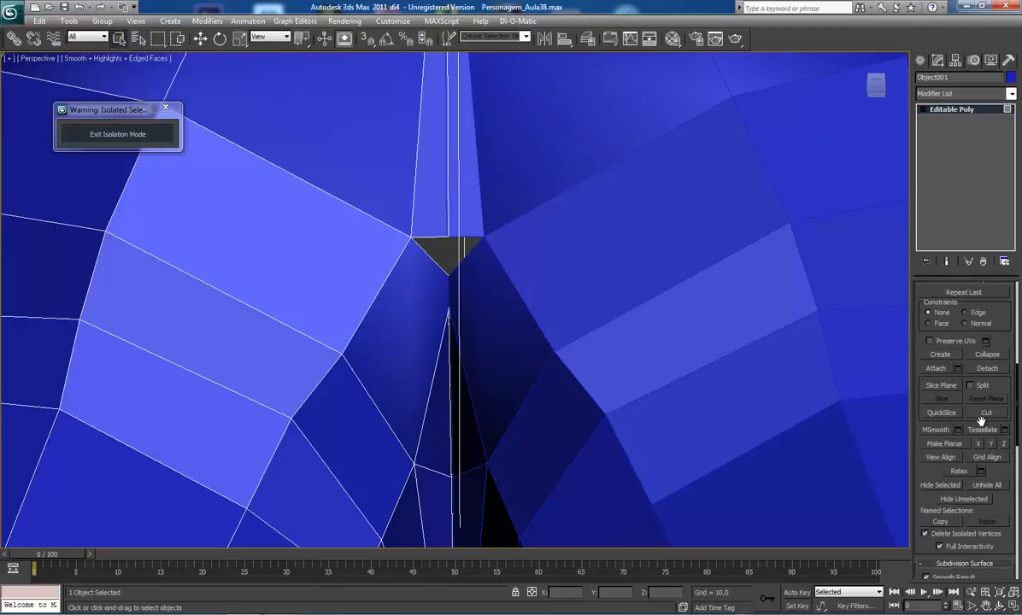
click(942, 356)
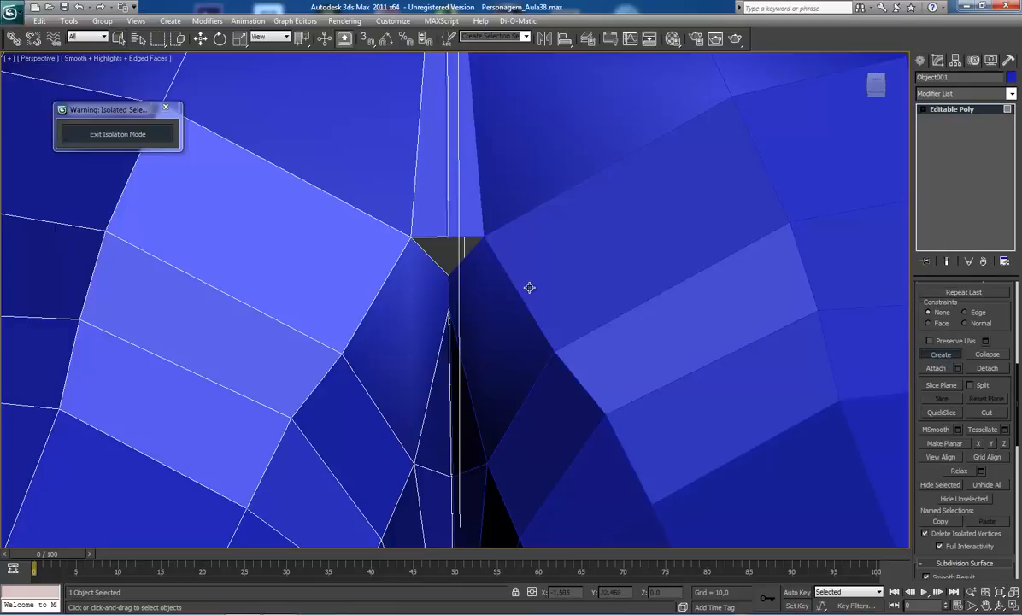
key(F3)
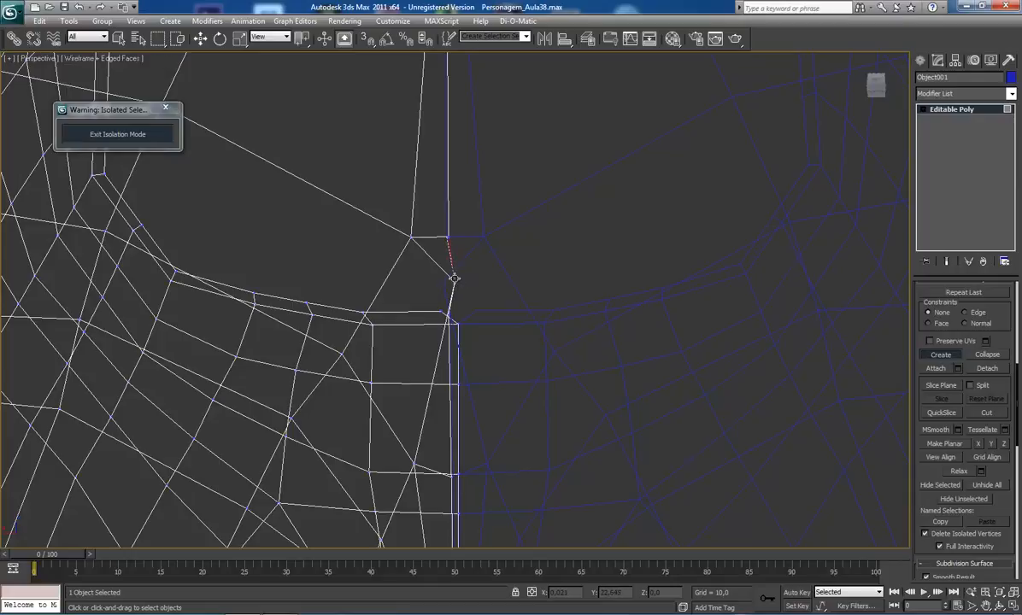
click(454, 278)
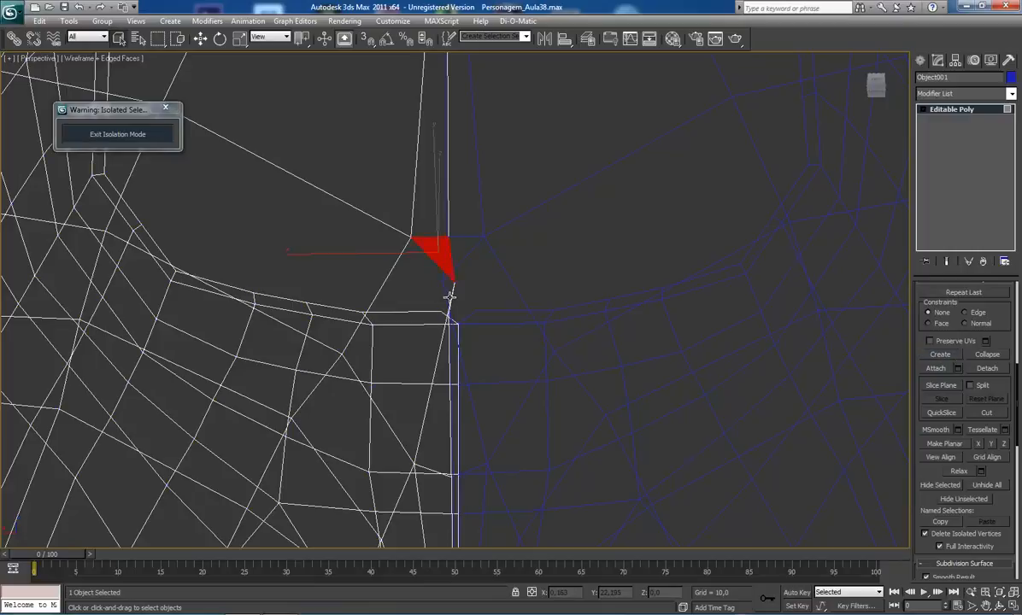
click(939, 111)
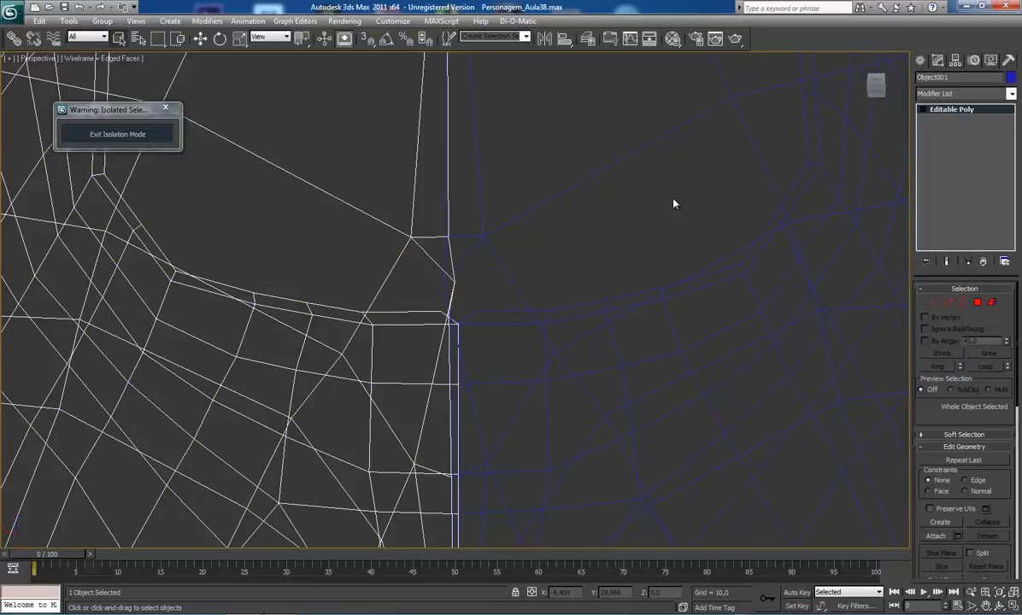
- Move the crotch triangle's lower vertex slightly along X to about 0.46, leave vertex editing and restore the shaded display
key(F3)
middle_drag(500, 272, 488, 266)
key(F3)
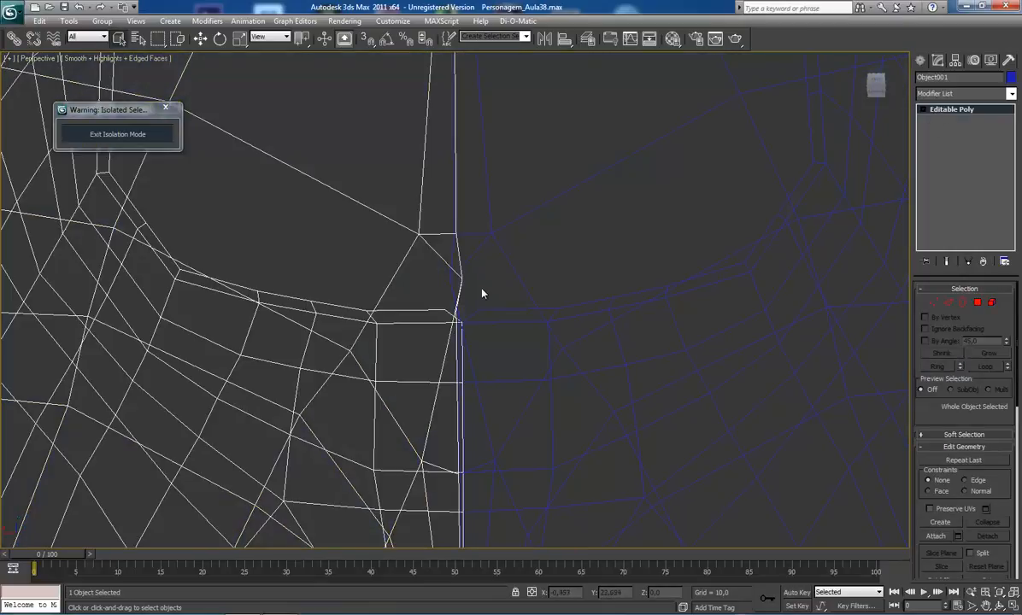
key(w)
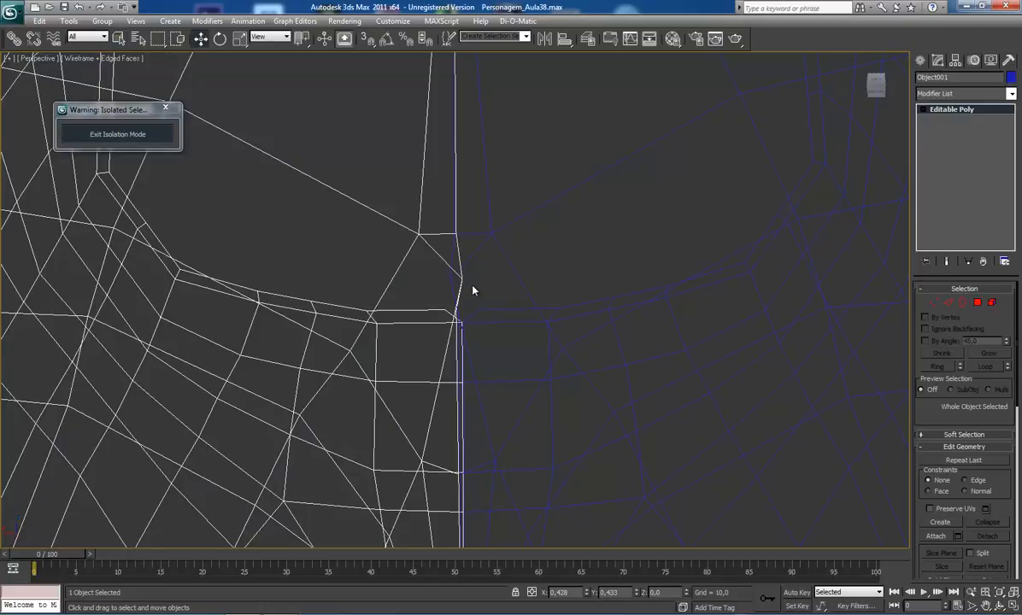
key(1)
click(462, 279)
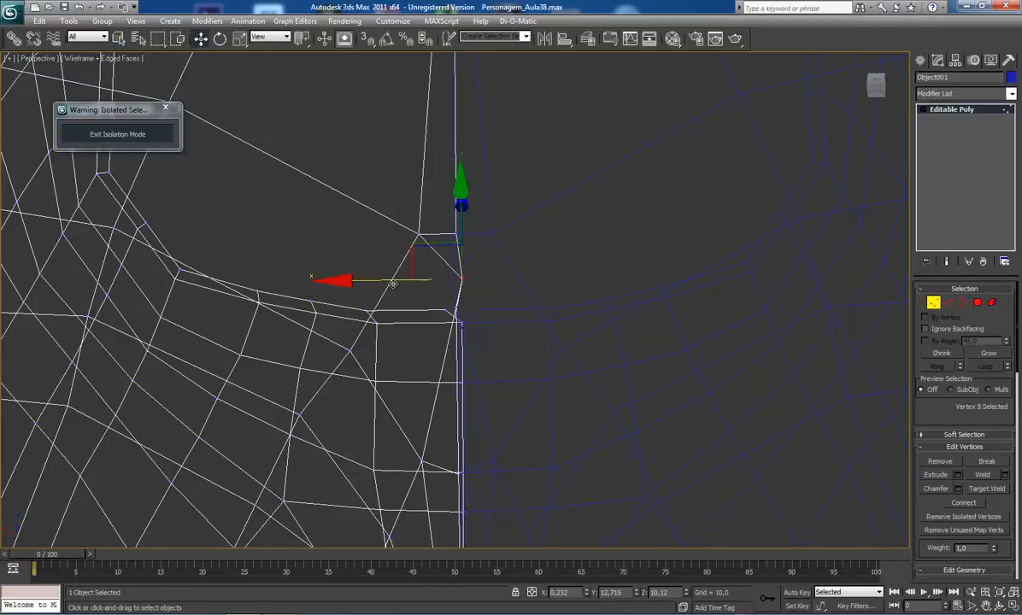
drag(393, 283, 386, 284)
scroll(515, 316, down, 5)
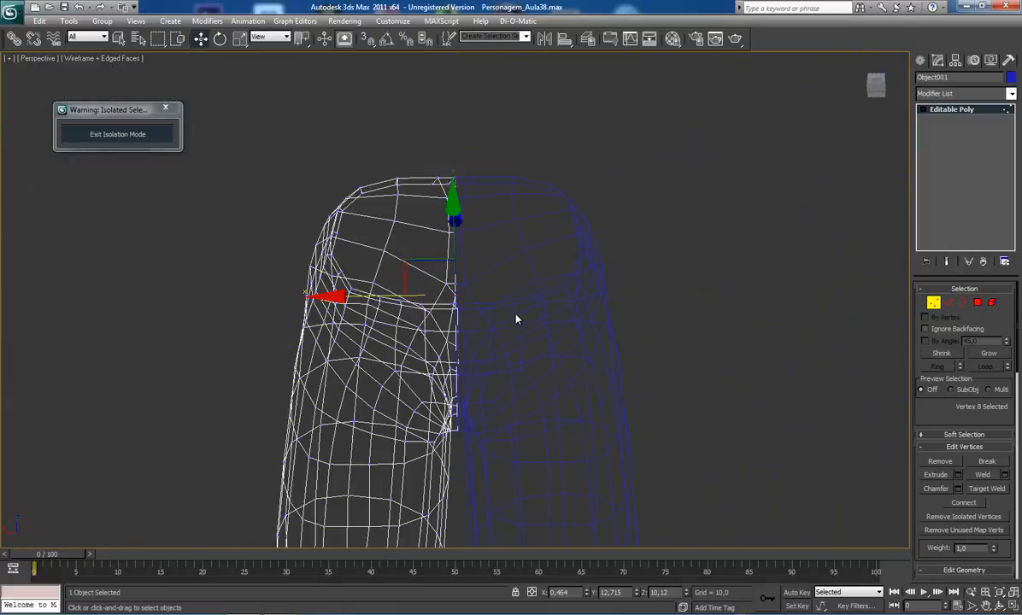
scroll(515, 318, up, 6)
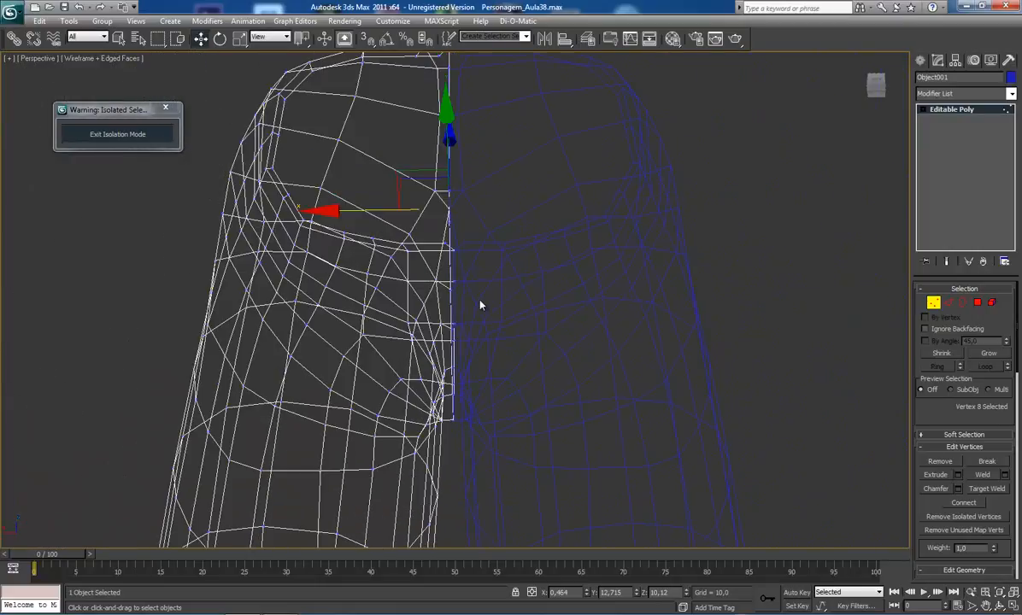
click(944, 109)
key(F3)
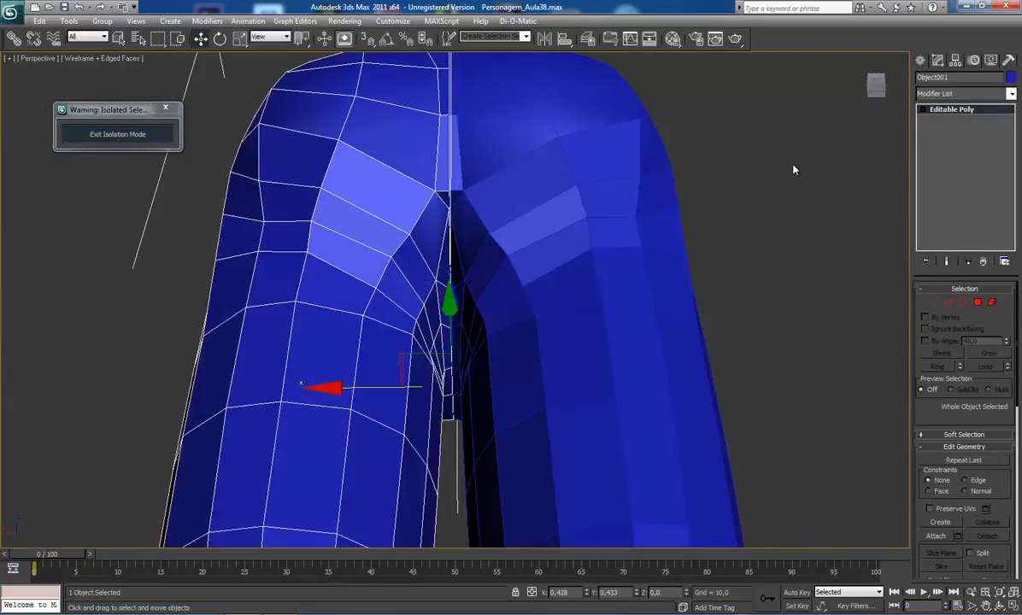
- Attach the other trouser half to the selected one
key(ctrl+r)
drag(424, 259, 464, 294)
scroll(470, 261, down, 5)
click(936, 537)
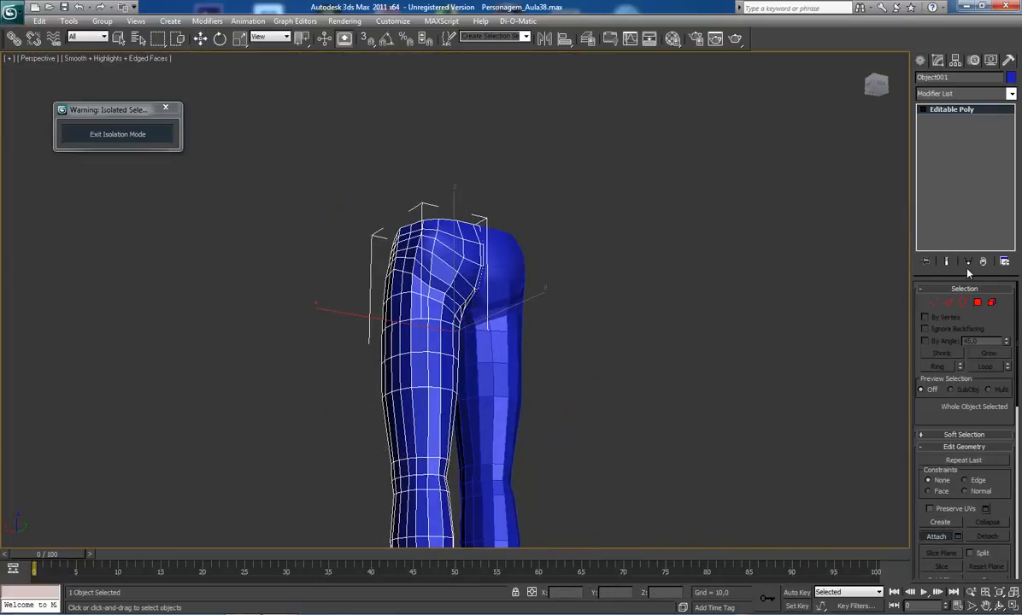
key(w)
alt+middle_drag(528, 346, 525, 361)
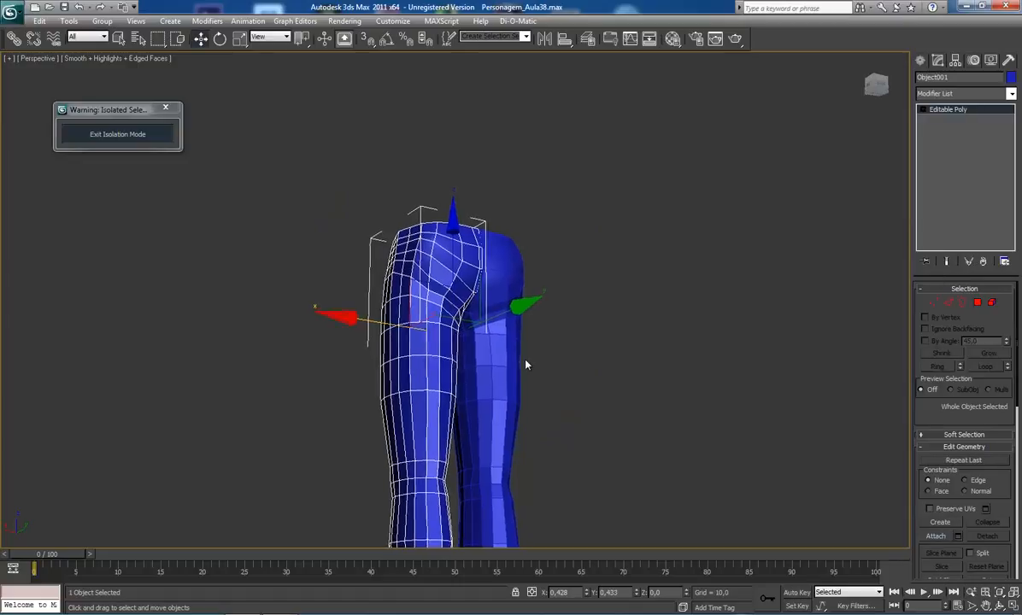
scroll(526, 359, up, 4)
click(607, 303)
key(q)
click(423, 242)
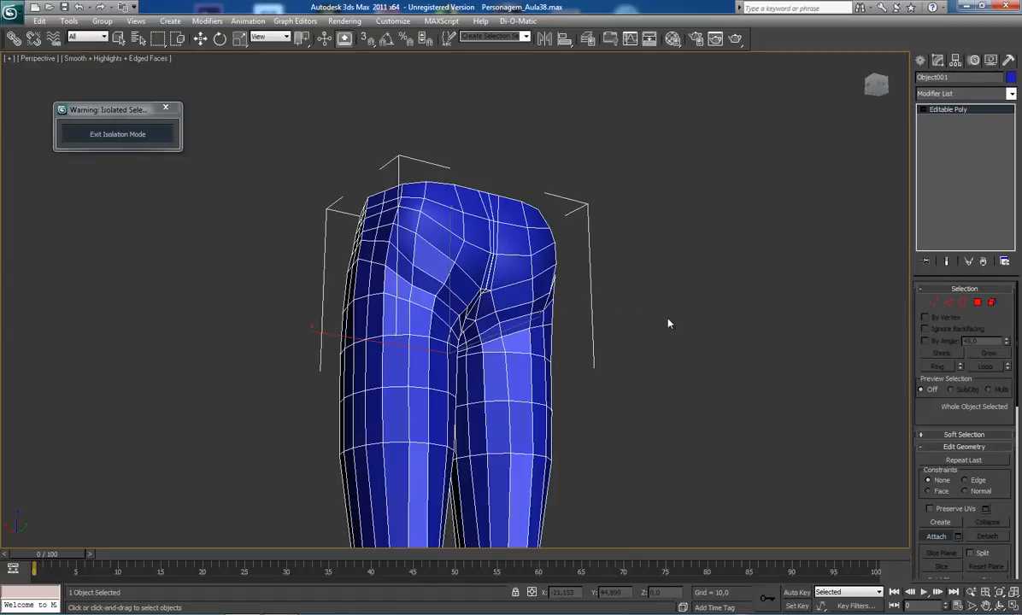
- Select the trousers' centre-seam vertices in the front view with a rectangular region from waist to crotch, adding the vertices at the crotch itself
alt+middle_drag(393, 295, 503, 310)
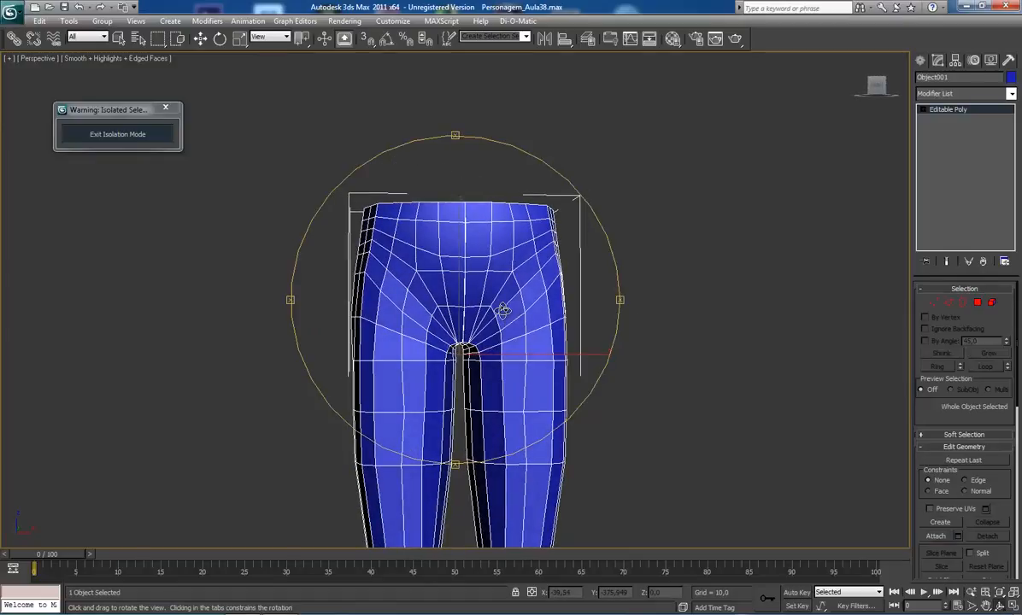
key(f)
key(z)
middle_drag(433, 168, 460, 353)
scroll(460, 353, up, 4)
scroll(460, 353, up, 3)
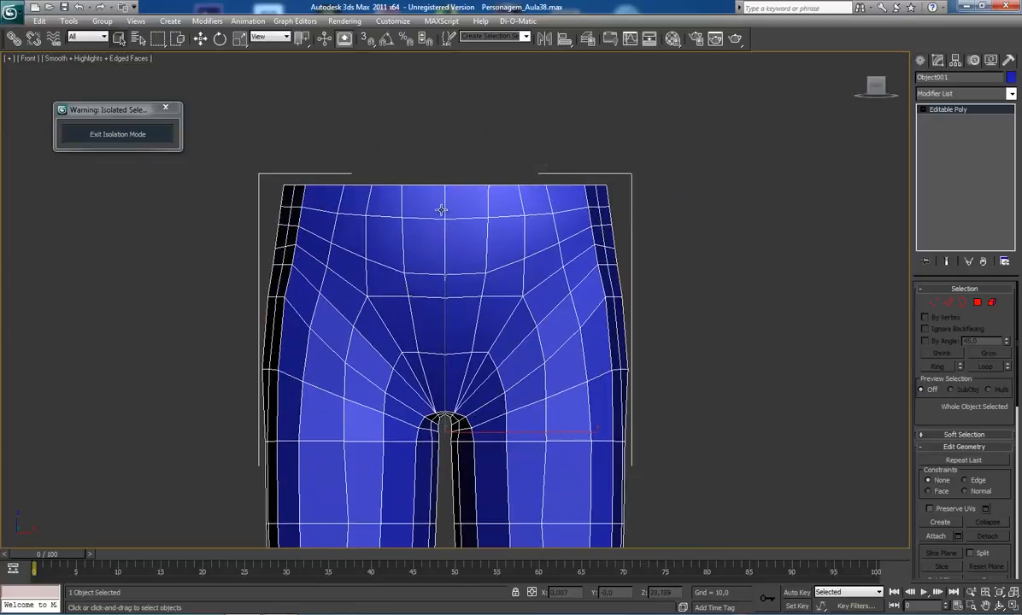
scroll(441, 209, up, 3)
click(928, 290)
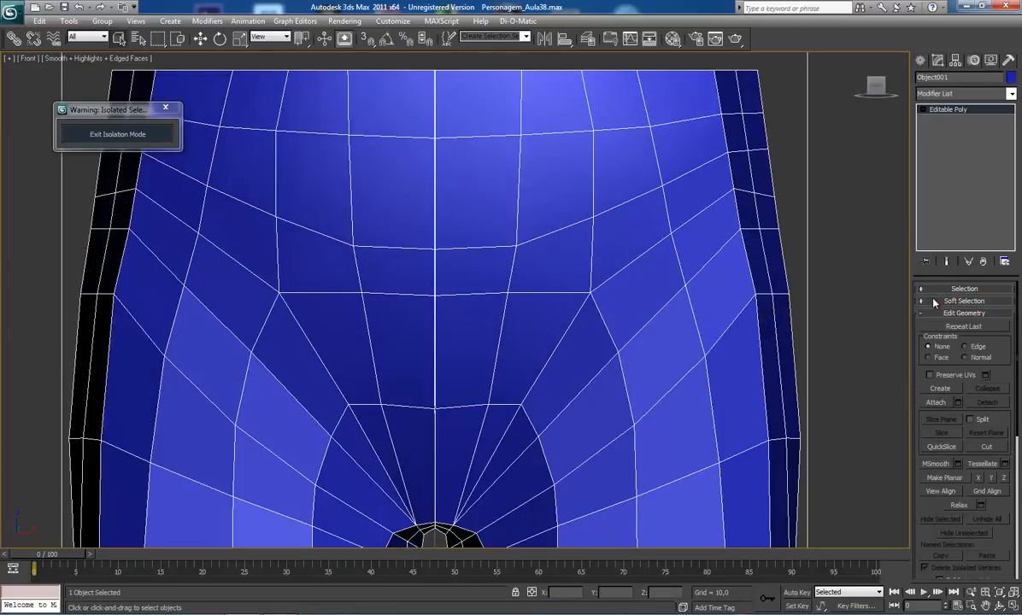
click(933, 291)
click(933, 305)
scroll(727, 289, down, 4)
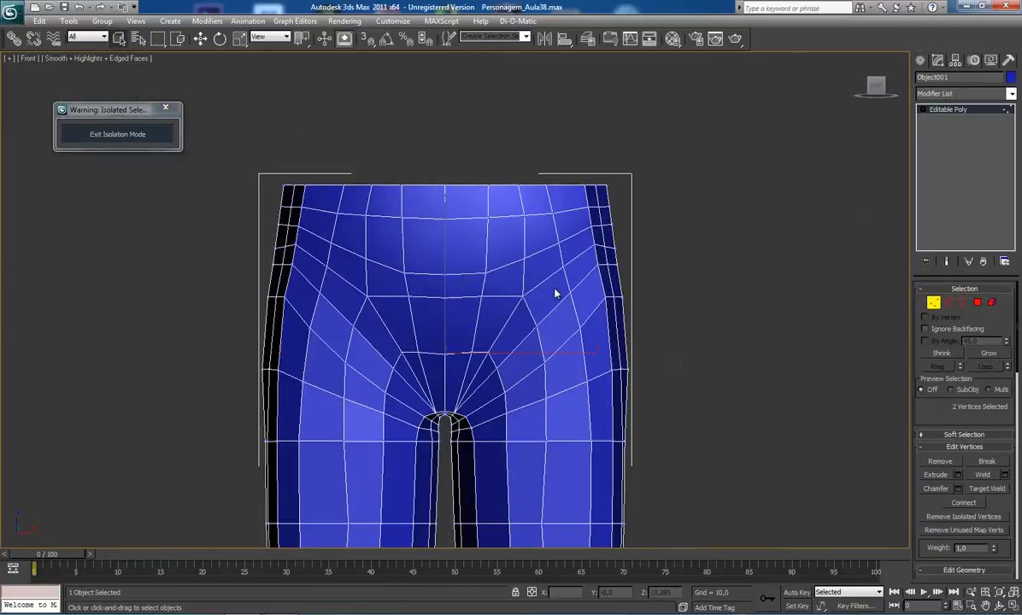
middle_drag(471, 255, 504, 235)
drag(468, 121, 480, 376)
scroll(487, 295, up, 2)
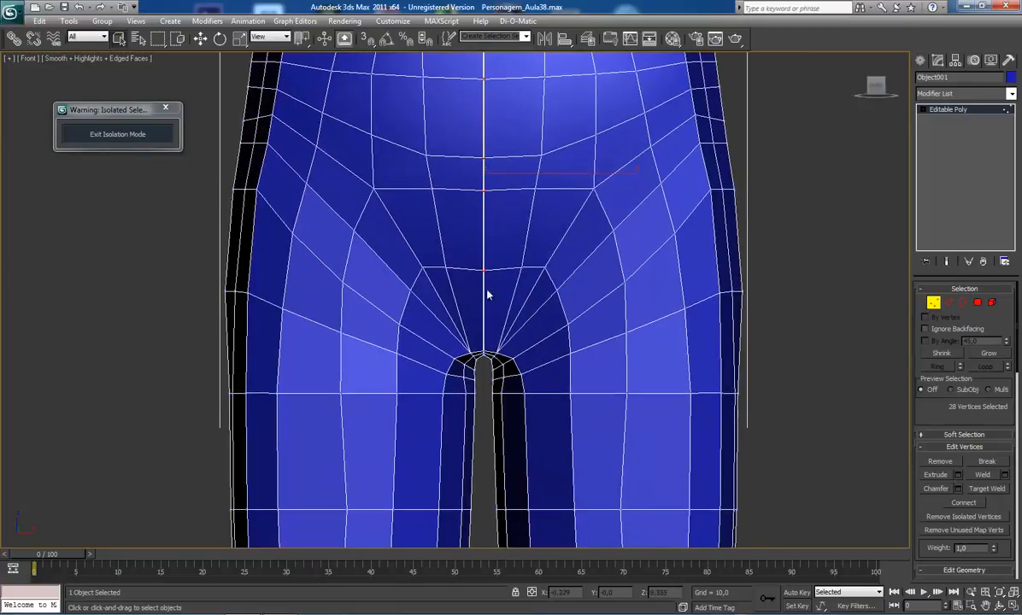
ctrl+drag(481, 330, 488, 358)
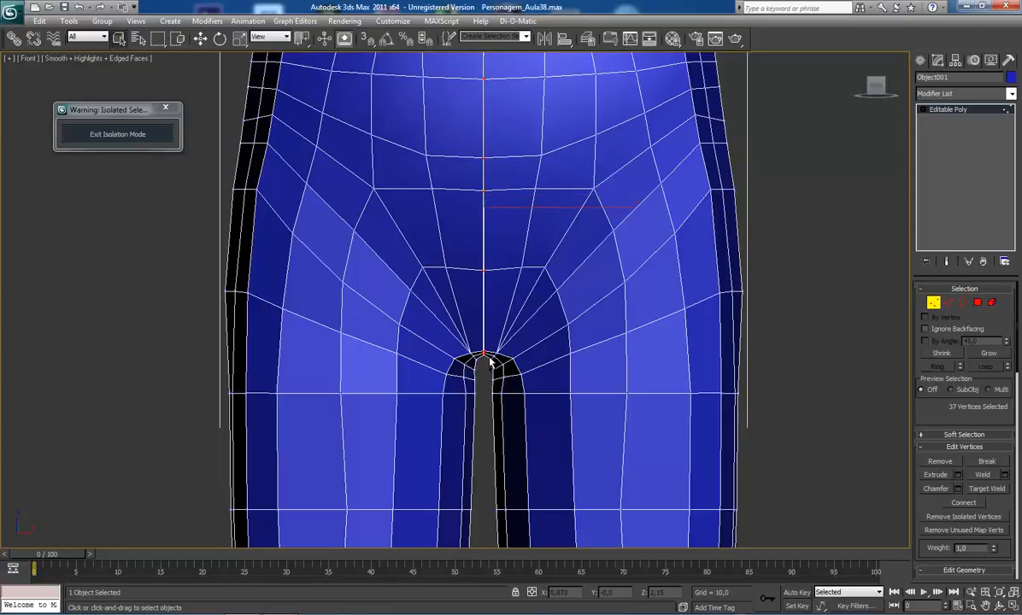
- Inspect the seam selection in the perspective view and deselect the stray vertices beside the seam at the back of the trousers
key(p)
key(z)
key(ctrl+r)
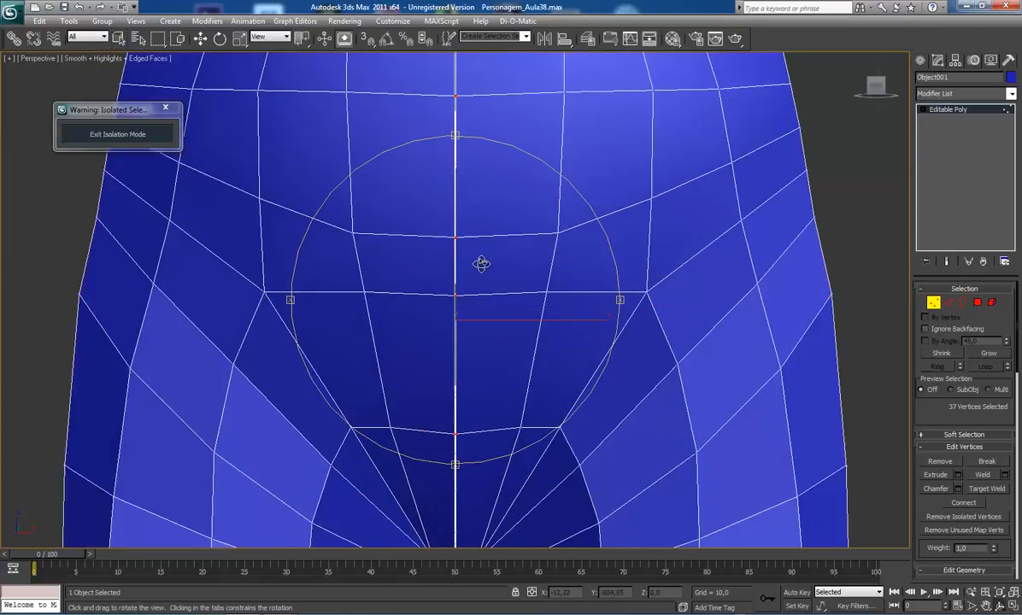
drag(481, 264, 456, 200)
drag(515, 292, 485, 296)
scroll(515, 280, up, 4)
scroll(486, 241, down, 5)
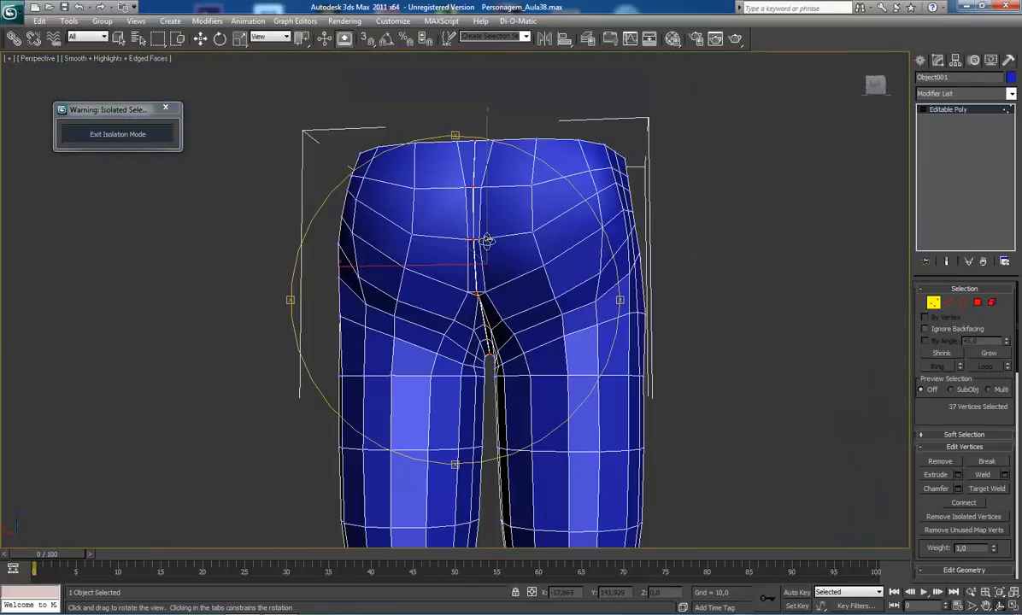
drag(486, 241, 478, 324)
scroll(479, 321, up, 6)
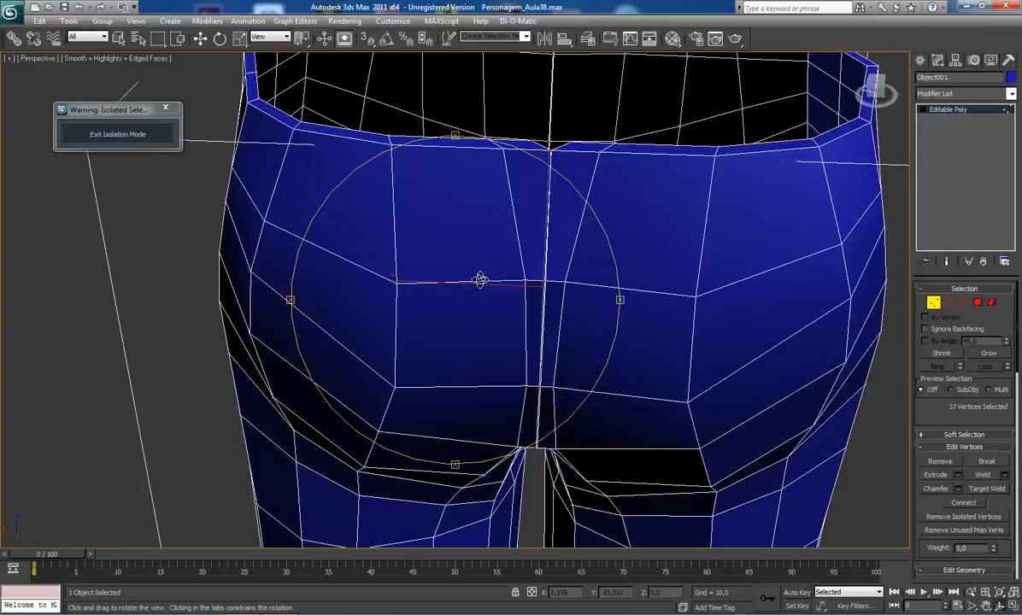
right_click(480, 280)
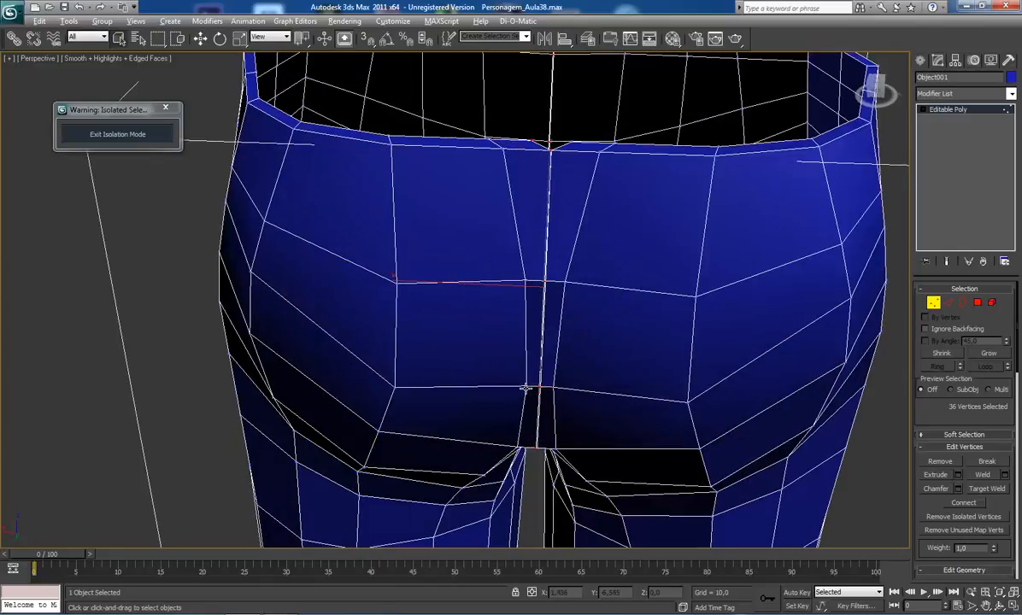
alt+click(552, 387)
alt+click(527, 388)
- Add the missing inner waistband vertices at the front and back notches of the centre seam to the selection
middle_drag(503, 325, 452, 192)
alt+middle_drag(486, 305, 506, 392)
alt+middle_drag(520, 298, 454, 342)
scroll(481, 324, up, 5)
middle_drag(470, 260, 459, 369)
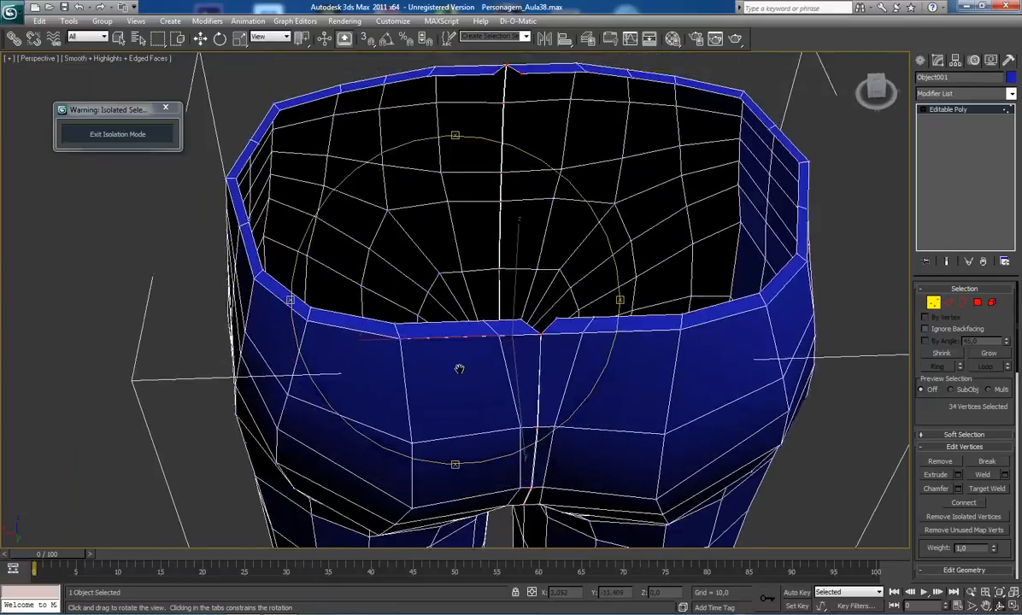
scroll(466, 363, up, 3)
scroll(479, 194, down, 5)
middle_drag(461, 201, 458, 300)
scroll(458, 300, up, 5)
right_click(511, 190)
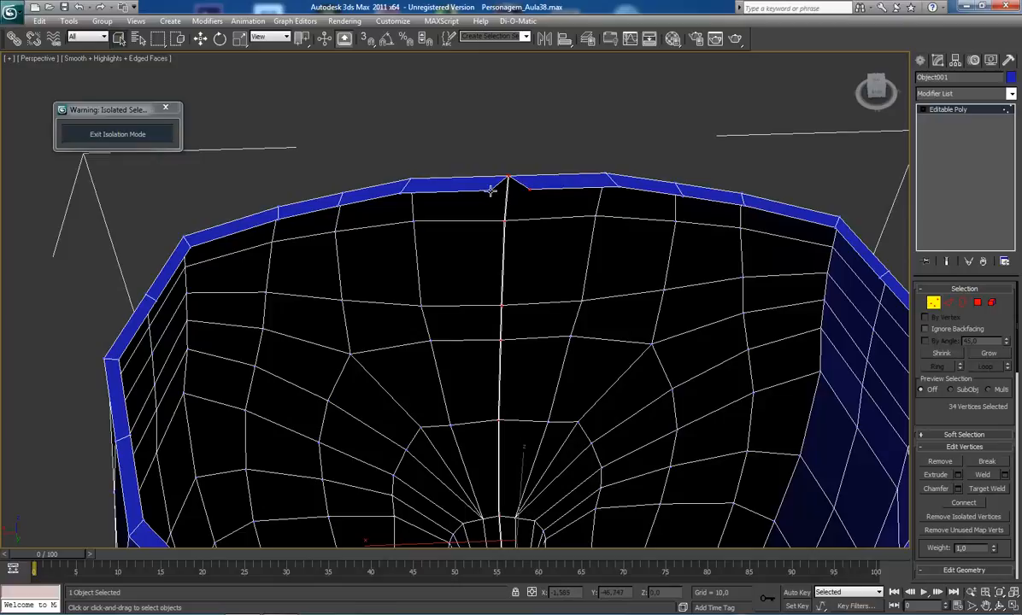
ctrl+click(490, 191)
scroll(510, 342, down, 4)
middle_drag(486, 309, 482, 287)
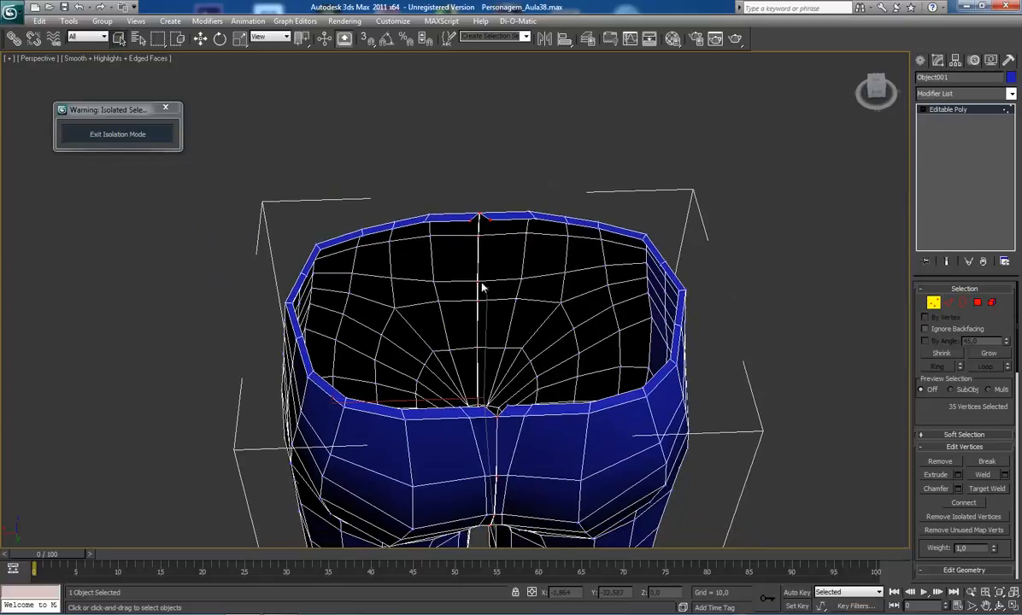
ctrl+click(498, 409)
- Check the trousers' completed seam selection from behind and open the weld settings for the selected vertices
middle_drag(480, 393, 452, 299)
scroll(452, 300, up, 4)
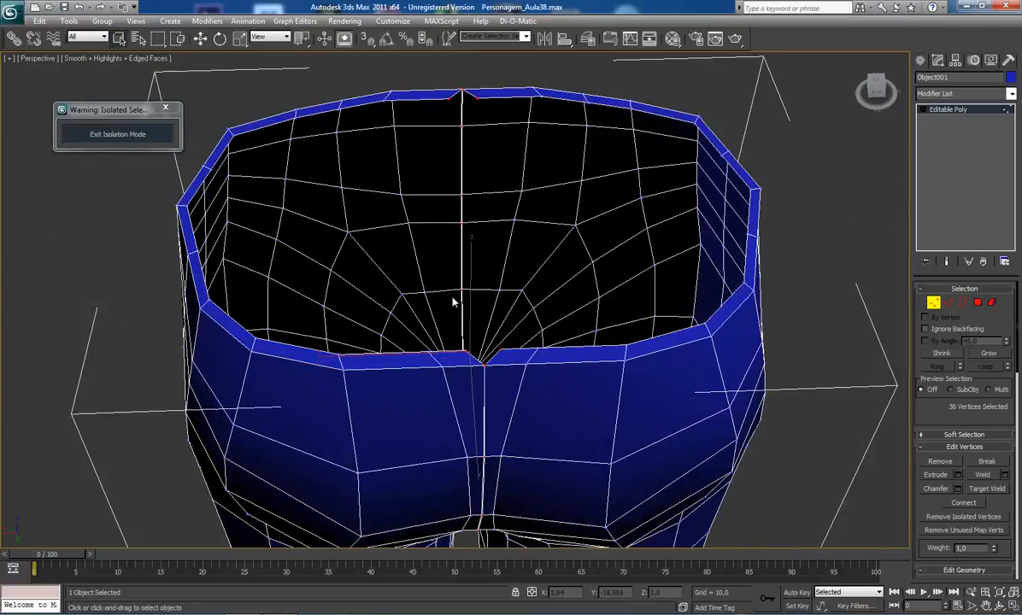
middle_drag(477, 361, 471, 229)
key(ctrl+r)
drag(444, 258, 436, 226)
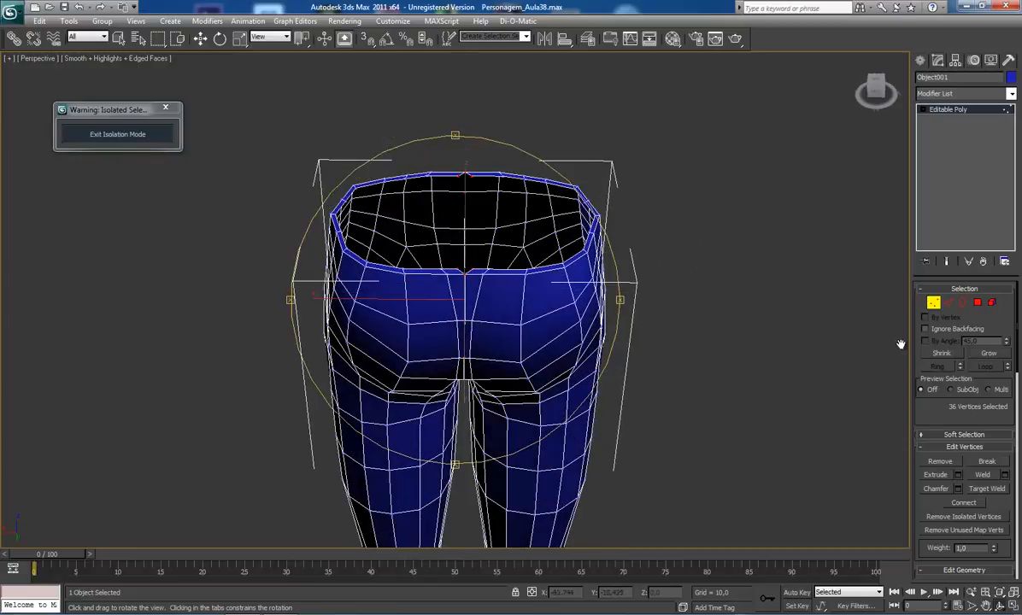
click(1004, 475)
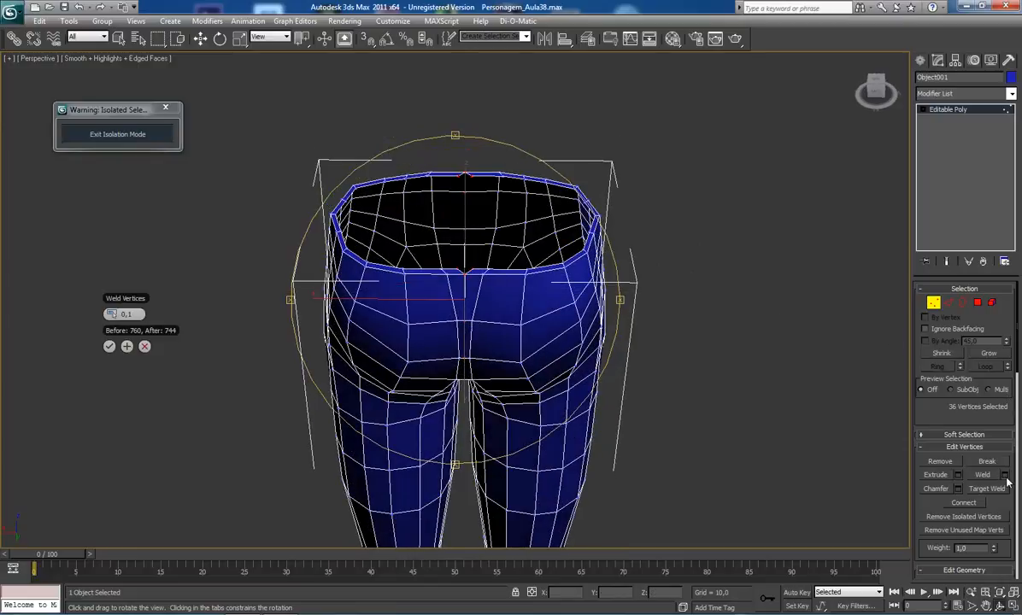
- Weld the selected center-seam vertices of the trousers with a weld threshold of 1,766
mouse_move(417, 295)
mouse_down()
mouse_move(447, 342)
mouse_move(462, 316)
mouse_move(266, 285)
mouse_move(426, 294)
mouse_move(419, 315)
mouse_up()
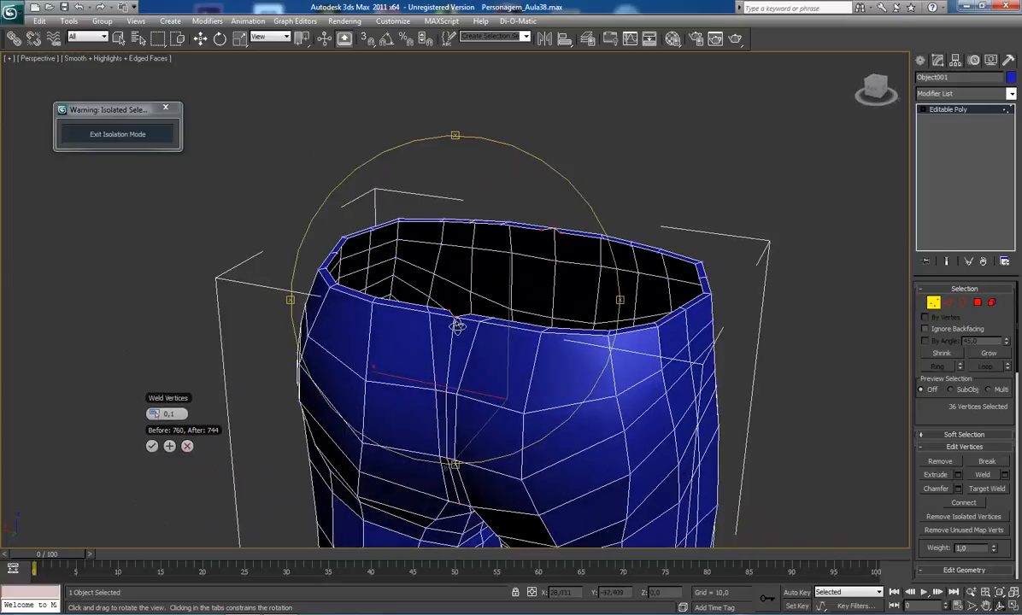
scroll(414, 310, up, 3)
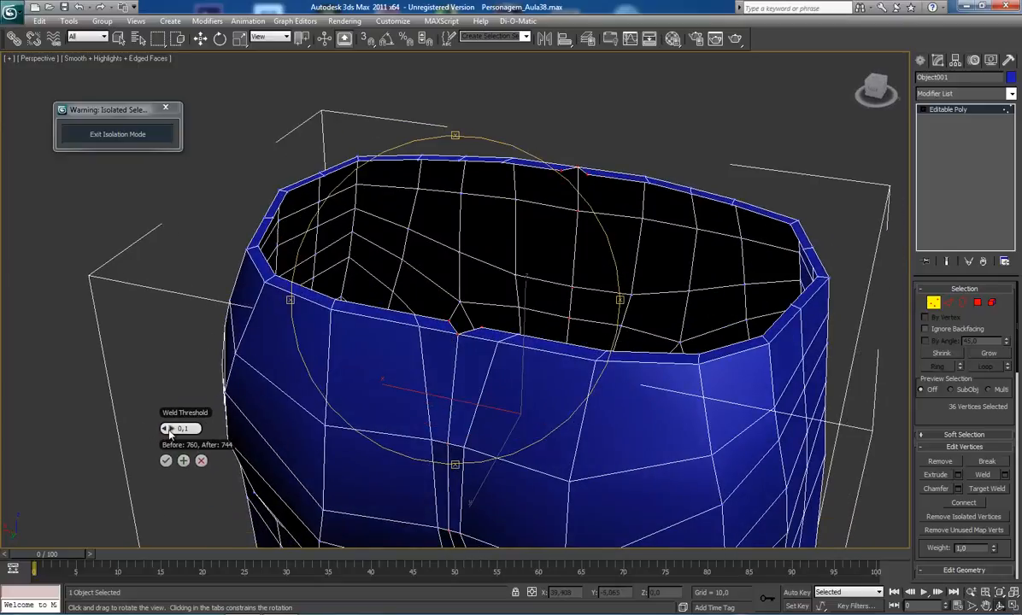
drag(170, 428, 174, 428)
alt+middle_drag(458, 375, 468, 310)
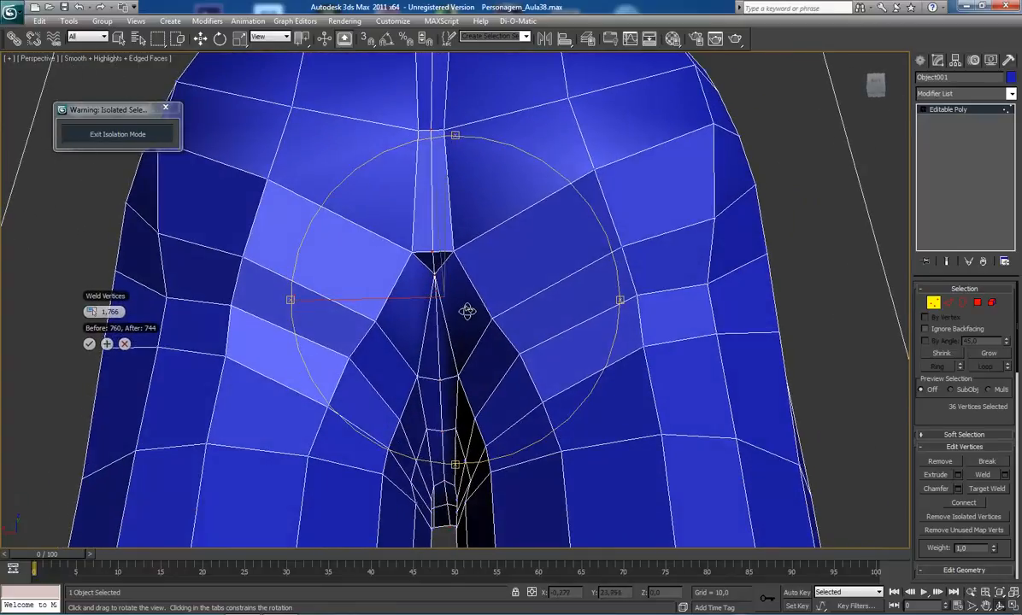
click(88, 345)
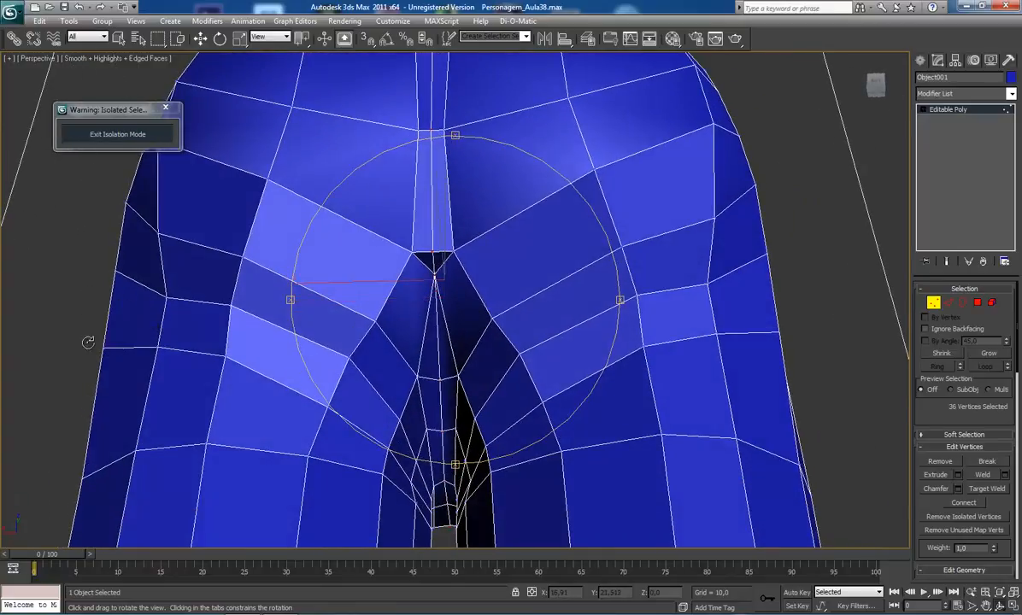
- Try moving the central crotch vertex sideways and deleting the neighbouring seam vertex, undoing both edits
click(433, 276)
scroll(411, 298, up, 4)
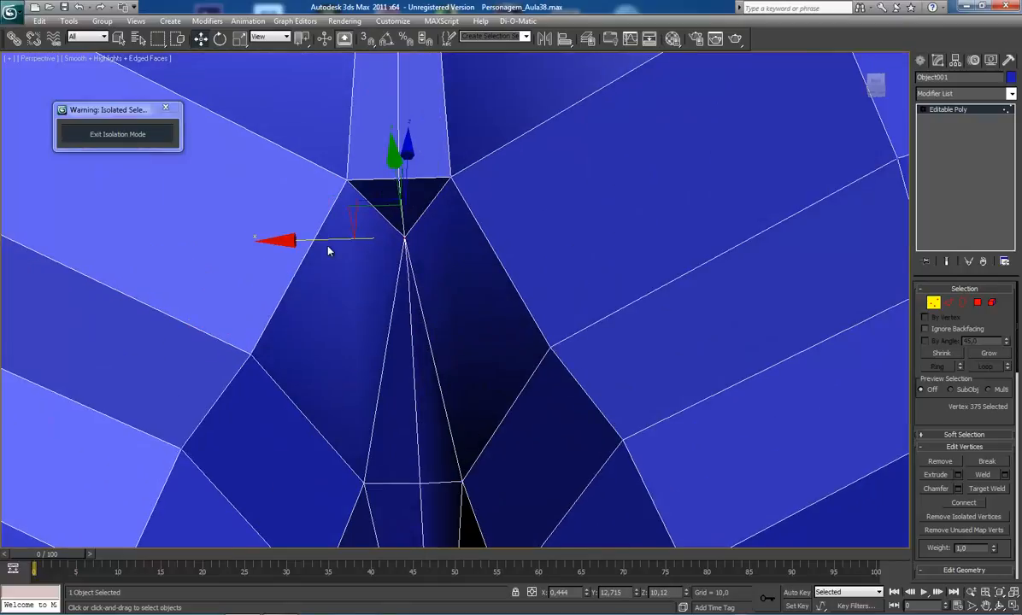
drag(319, 242, 332, 245)
drag(324, 240, 325, 240)
key(ctrl+z)
click(410, 280)
middle_drag(421, 340, 383, 301)
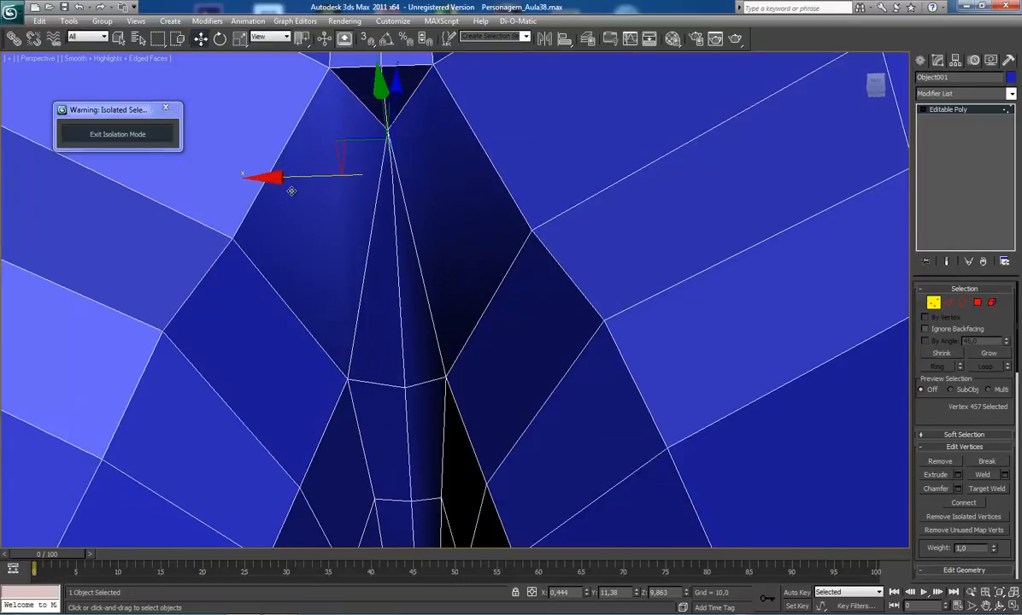
key(Delete)
key(ctrl+z)
click(370, 225)
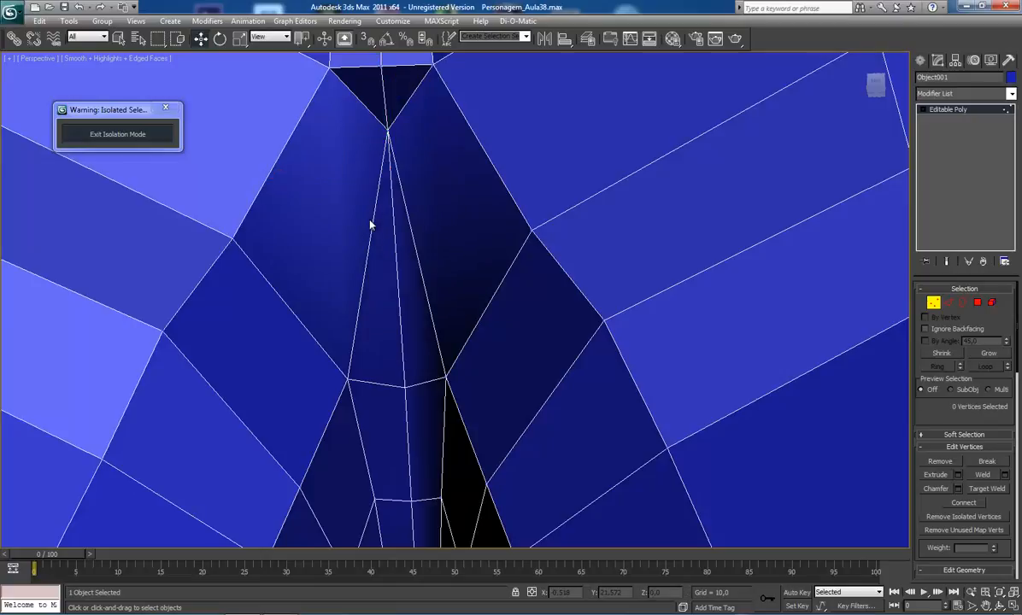
- Weld the two inner waistband vertices beside the notch at the back center of the trousers with a threshold of 2,765
scroll(453, 285, down, 4)
alt+middle_drag(452, 303, 410, 287)
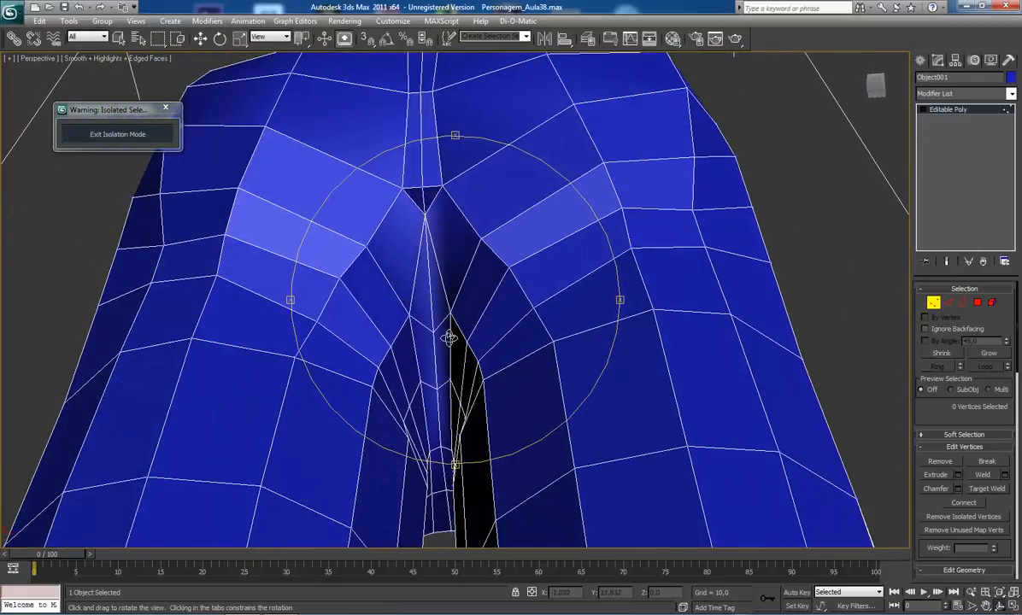
scroll(444, 284, up, 2)
scroll(445, 311, down, 5)
scroll(445, 311, up, 5)
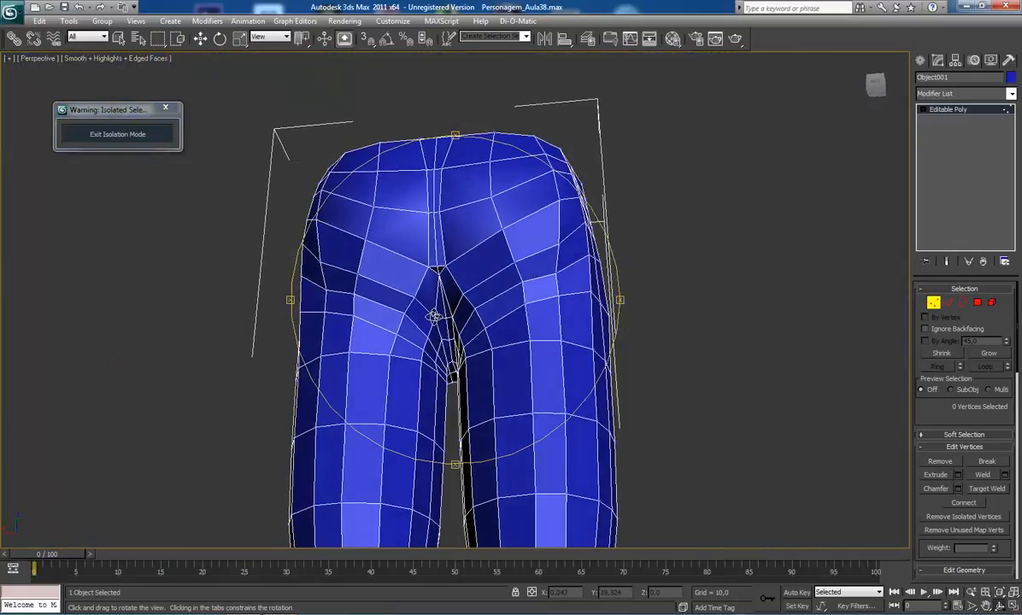
alt+middle_drag(449, 350, 458, 292)
scroll(452, 333, up, 6)
click(411, 395)
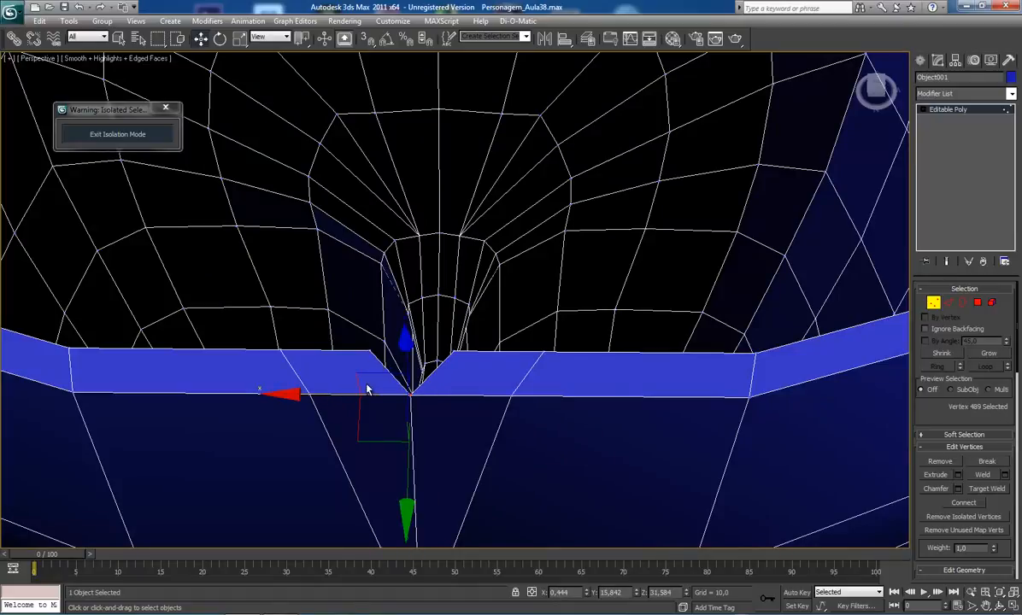
click(453, 350)
click(453, 350)
ctrl+click(378, 354)
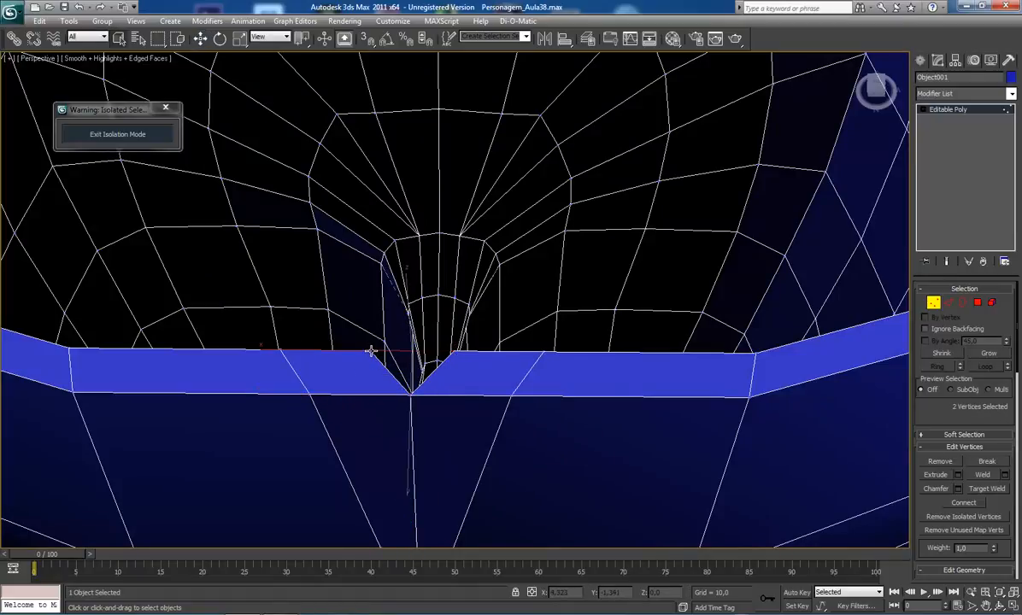
scroll(406, 341, down, 5)
scroll(483, 341, up, 3)
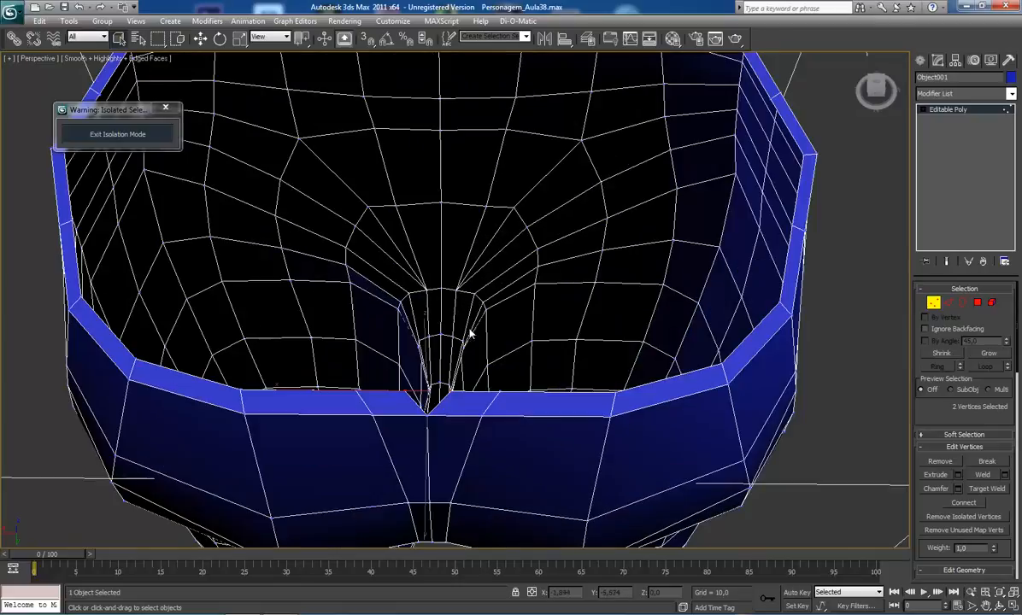
click(1004, 475)
mouse_move(74, 405)
mouse_down()
mouse_move(74, 391)
mouse_move(73, 406)
mouse_up()
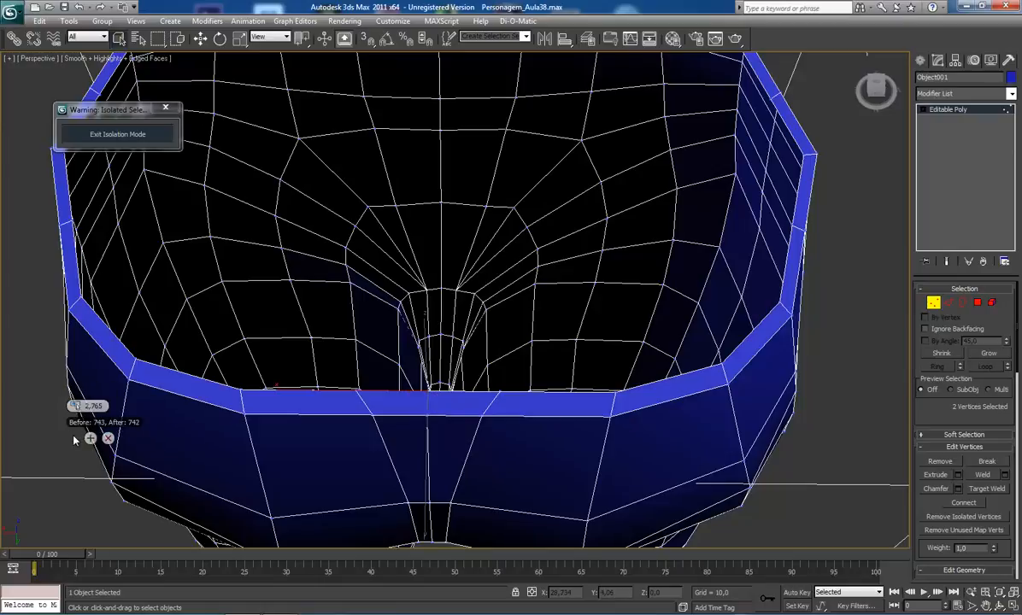
click(74, 438)
- Weld the two inner waistband vertices beside the notch at the front center of the trousers with a threshold of 2,765
middle_drag(449, 228, 437, 359)
middle_drag(419, 164, 422, 249)
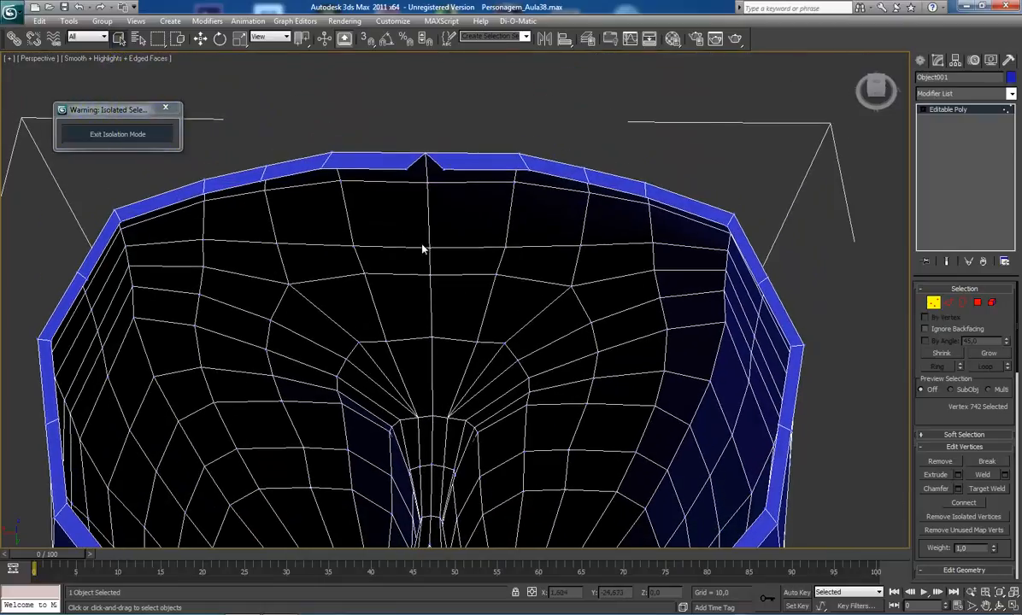
click(408, 171)
ctrl+click(443, 167)
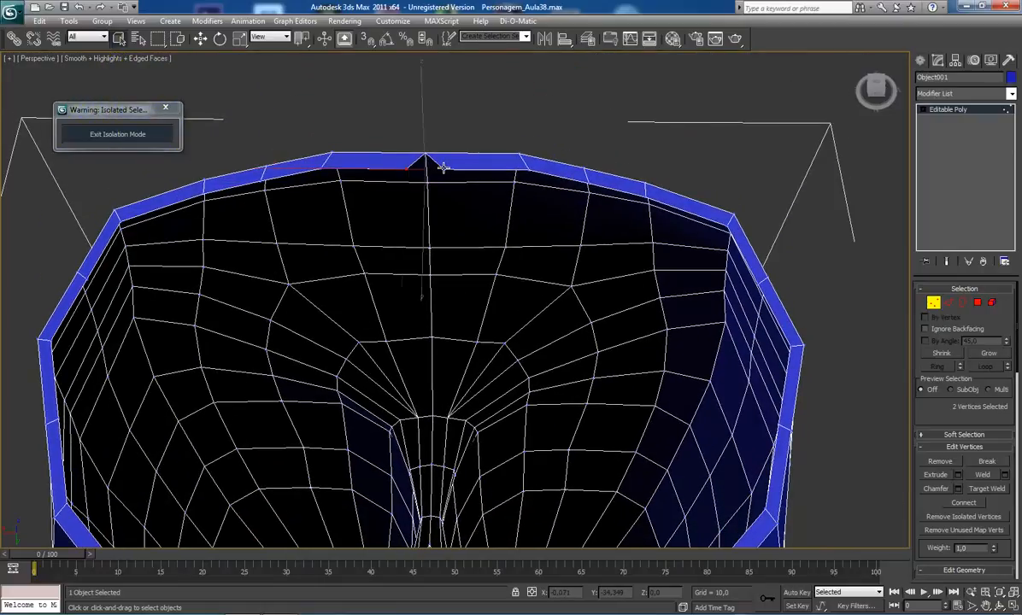
click(1005, 476)
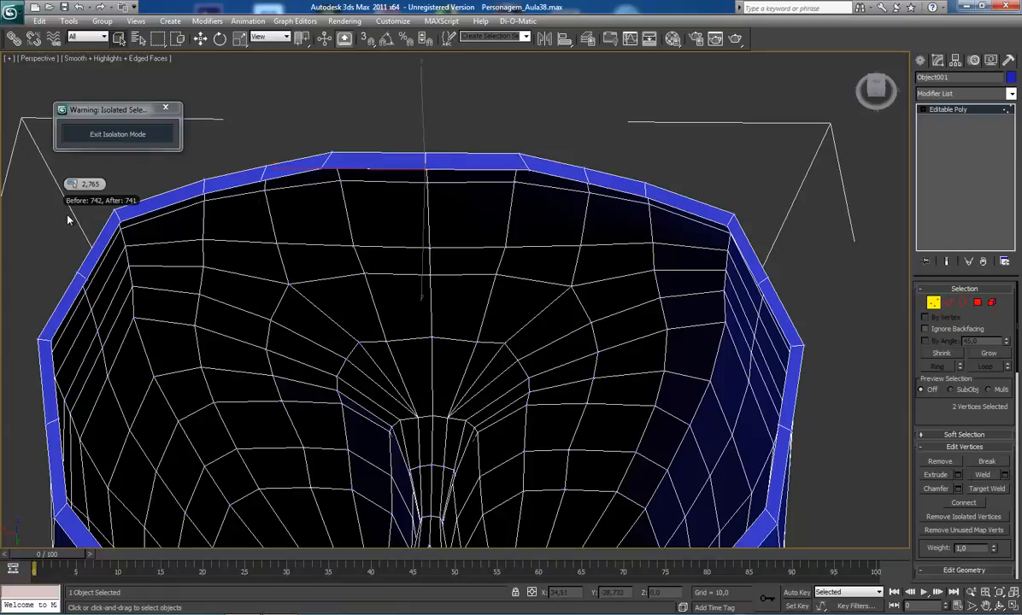
click(69, 216)
scroll(195, 153, down, 3)
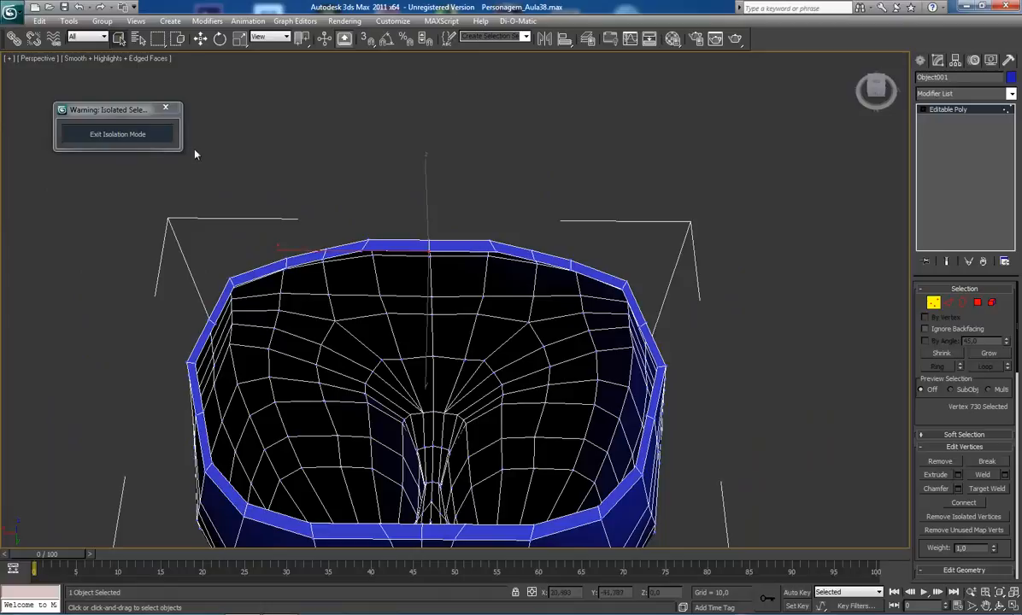
- Exit isolation mode to show the whole character and bring the lower legs and shoes into view
click(114, 136)
mouse_move(412, 269)
alt+middle_down()
mouse_move(332, 380)
mouse_move(418, 257)
alt+middle_up()
scroll(406, 265, down, 4)
scroll(488, 277, up, 2)
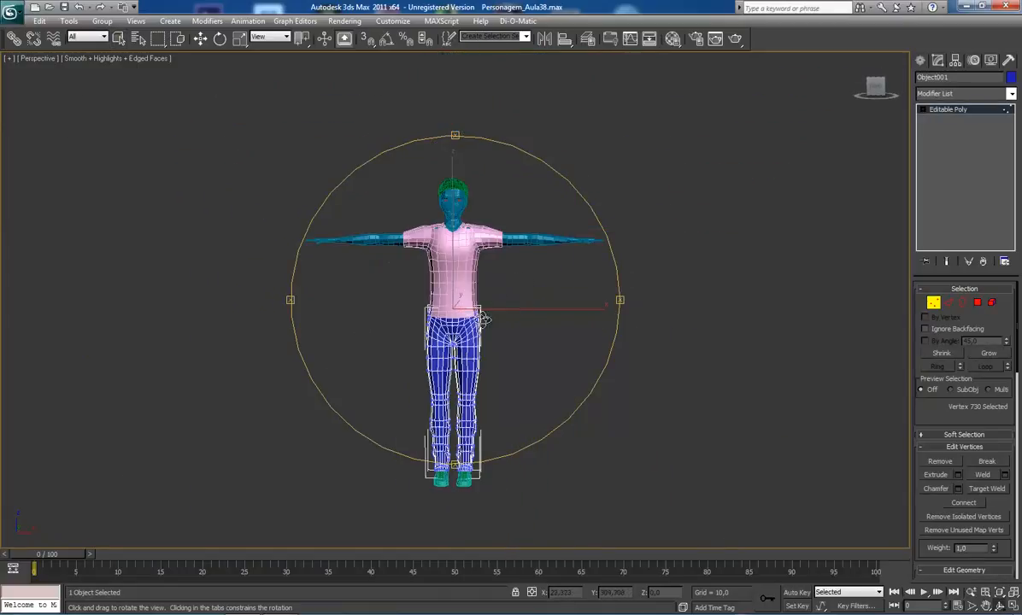
middle_drag(451, 299, 430, 139)
scroll(440, 213, up, 4)
scroll(438, 279, up, 4)
middle_drag(429, 312, 471, 335)
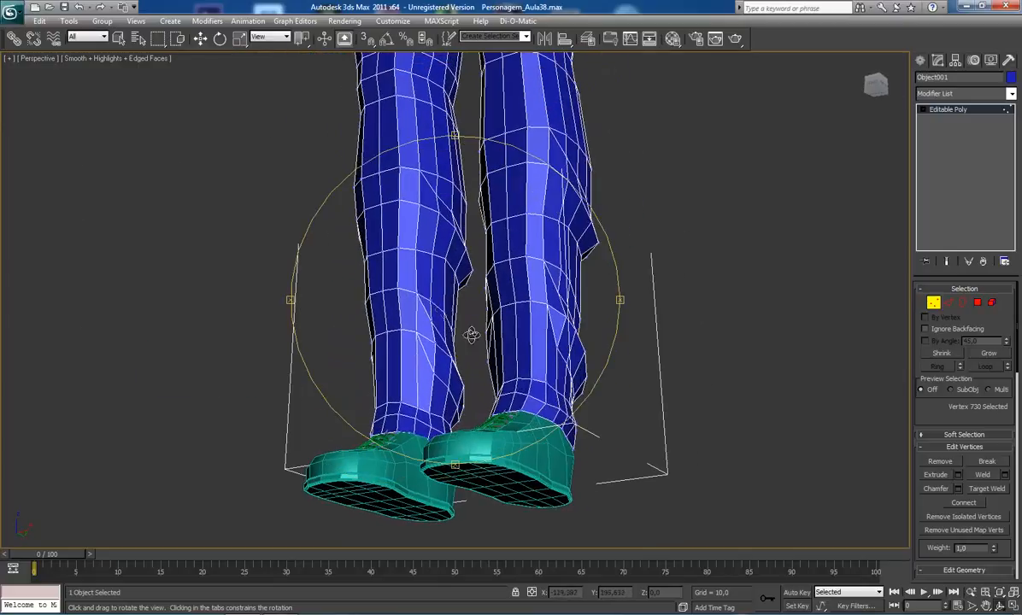
- Leave vertex editing on the trousers and select the shoe on the character's left foot
click(521, 440)
click(968, 109)
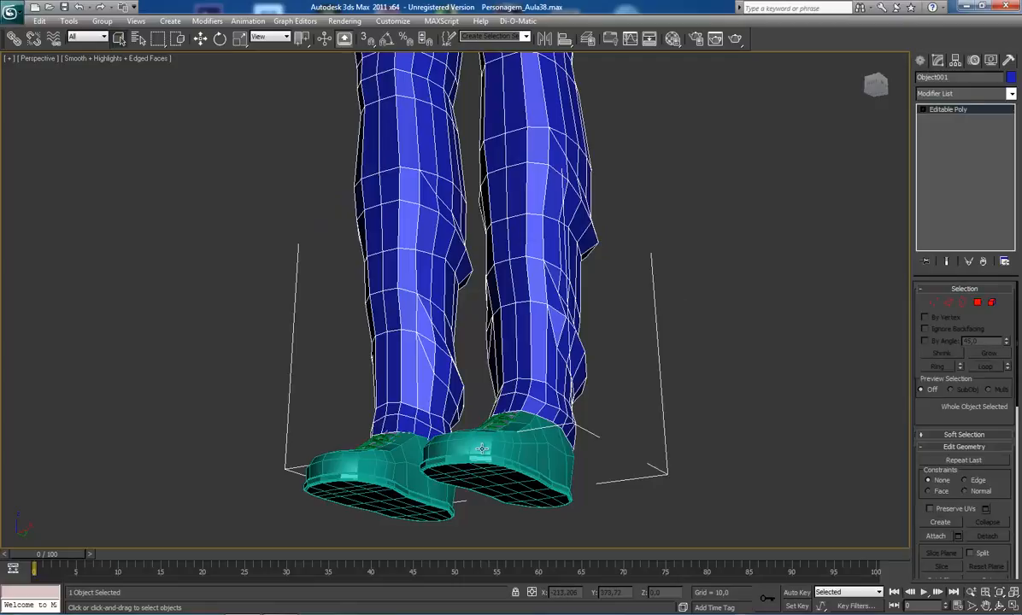
click(551, 444)
- Examine the complete character from the front, then hide the edged faces and check the face closely for open seams
alt+middle_drag(471, 293, 469, 293)
scroll(470, 293, down, 3)
alt+middle_drag(456, 354, 493, 397)
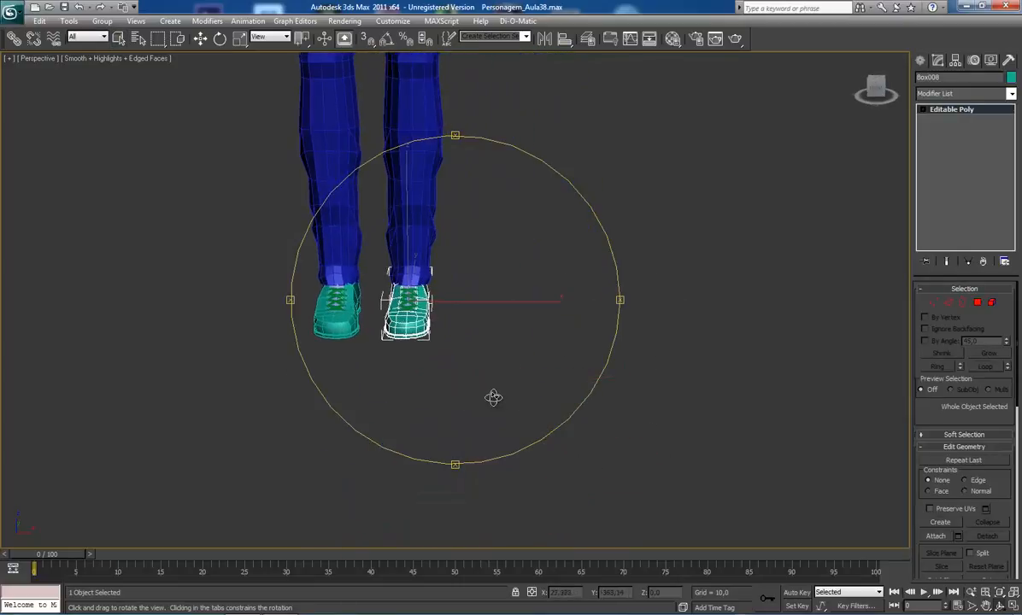
scroll(485, 340, down, 4)
middle_drag(485, 345, 529, 488)
middle_drag(455, 211, 435, 348)
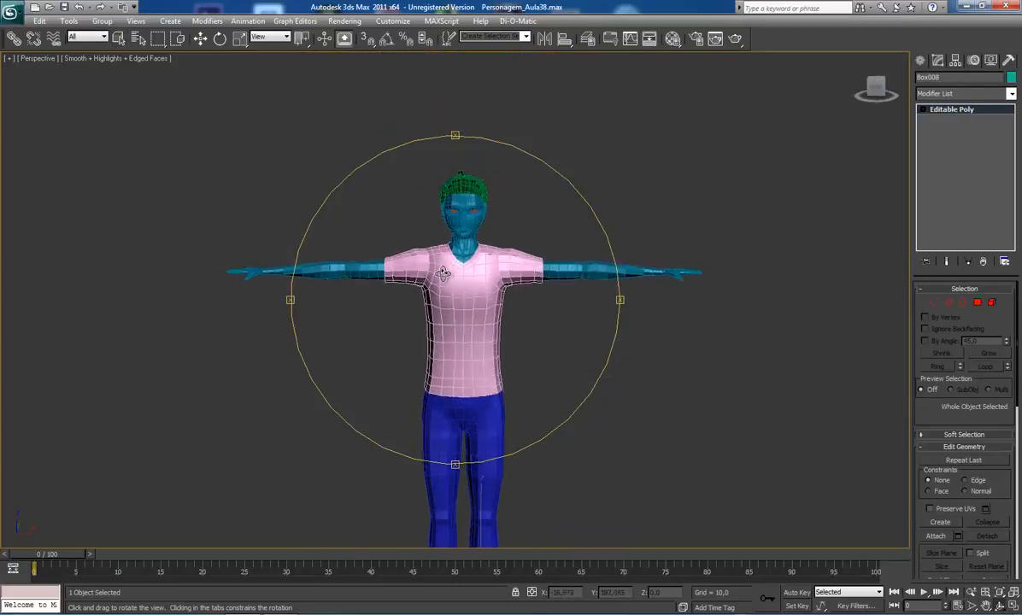
mouse_move(441, 276)
alt+middle_down()
mouse_move(442, 262)
mouse_move(430, 259)
mouse_move(433, 271)
alt+middle_up()
scroll(435, 286, up, 6)
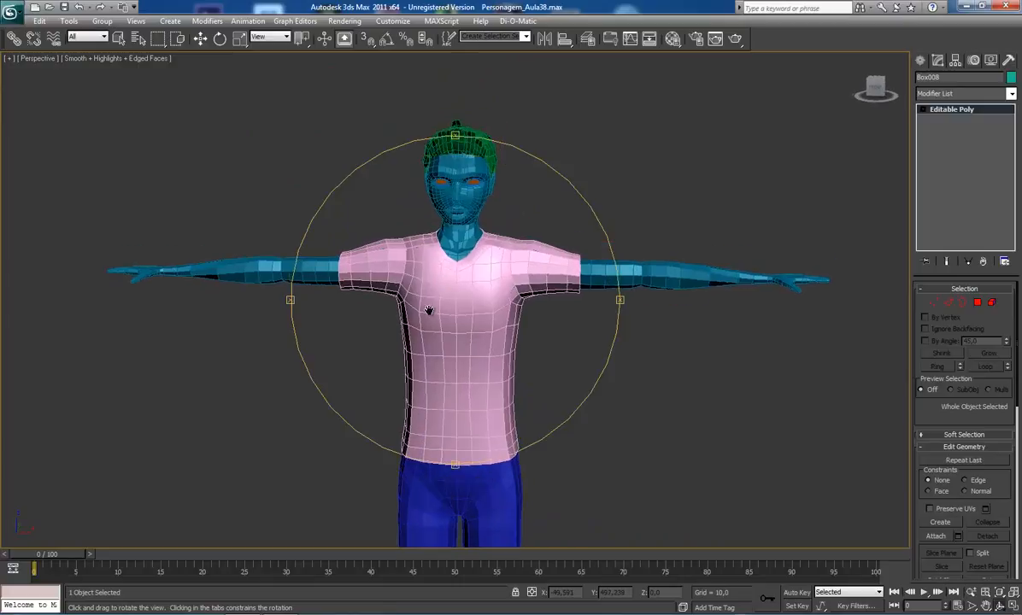
scroll(452, 290, down, 8)
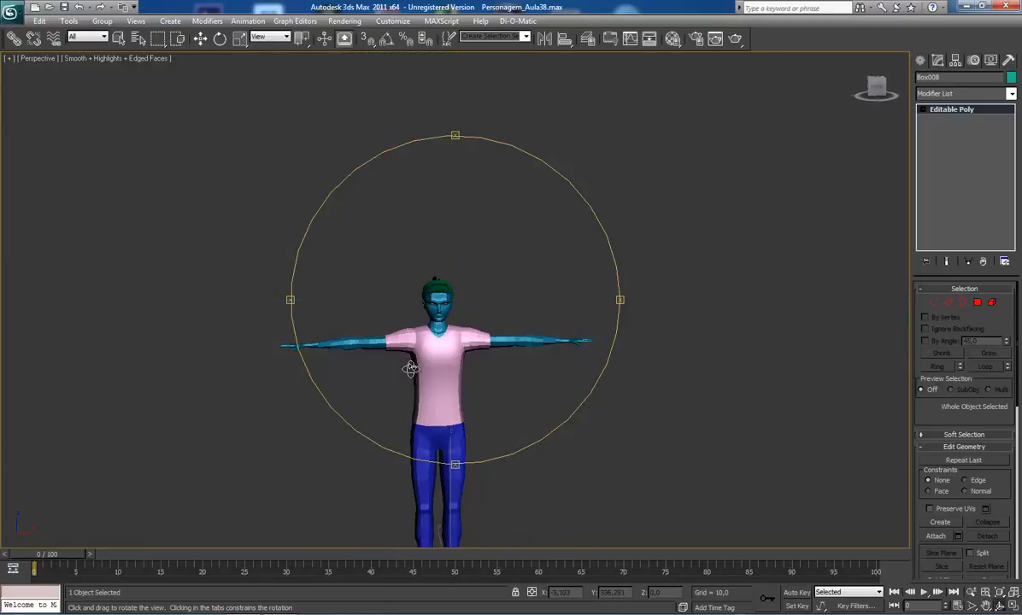
key(F4)
scroll(467, 337, up, 5)
scroll(468, 335, up, 4)
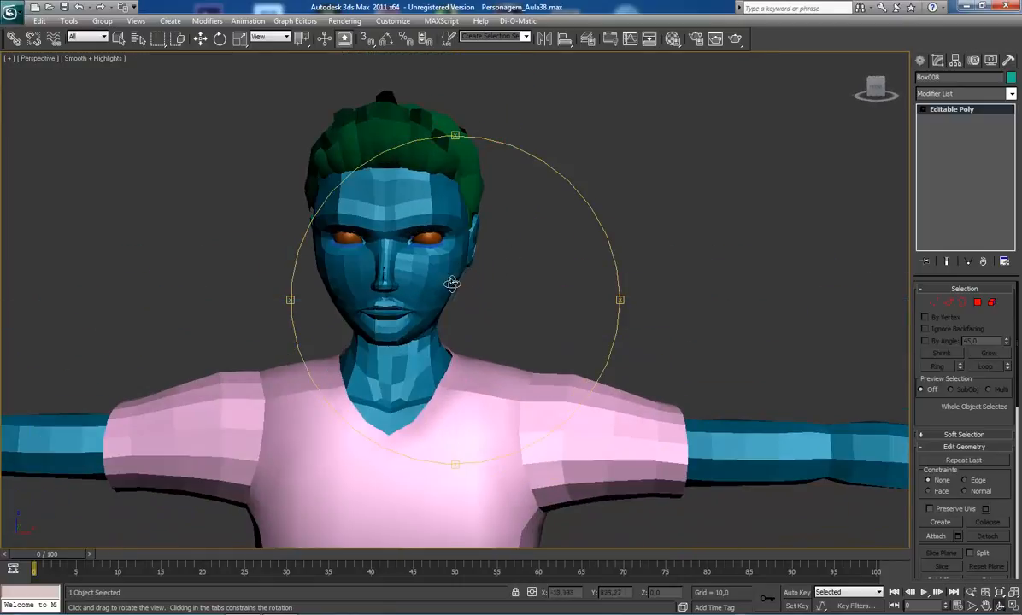
scroll(452, 294, up, 6)
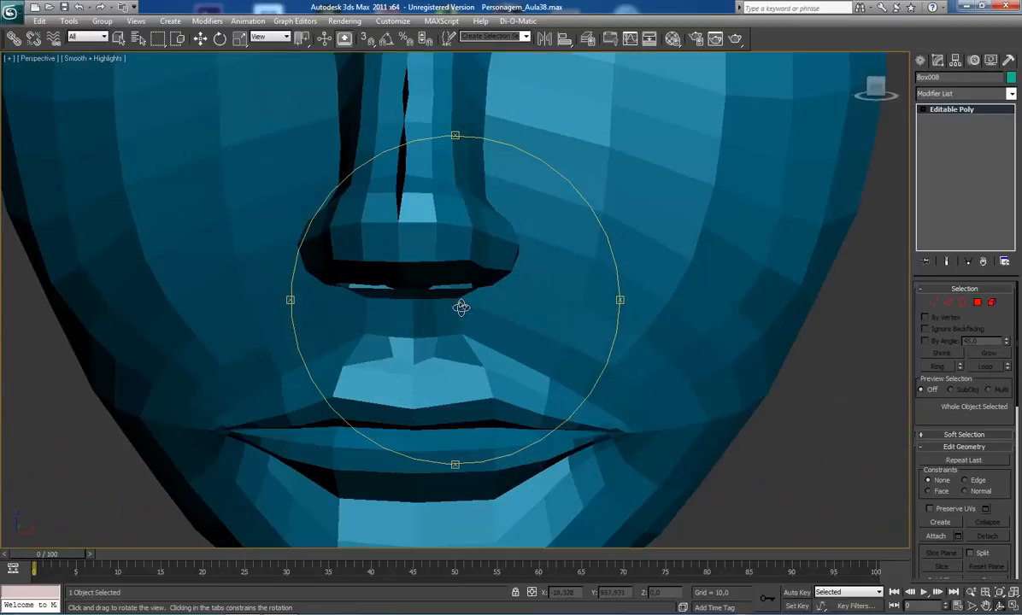
scroll(458, 282, up, 3)
- Select the head and body mesh, show its edged faces and enter vertex editing
key(Escape)
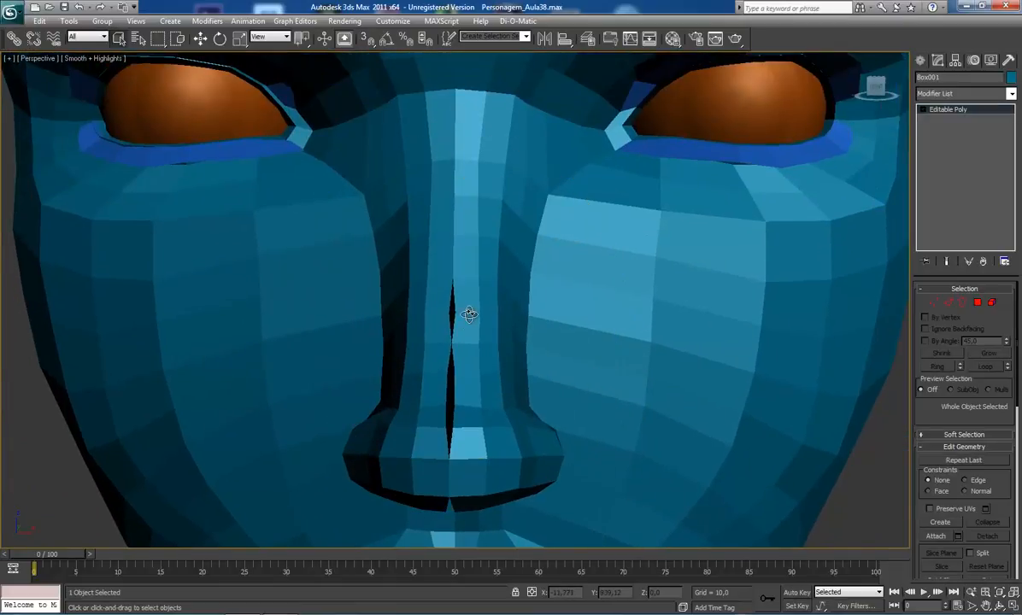
key(F4)
key(1)
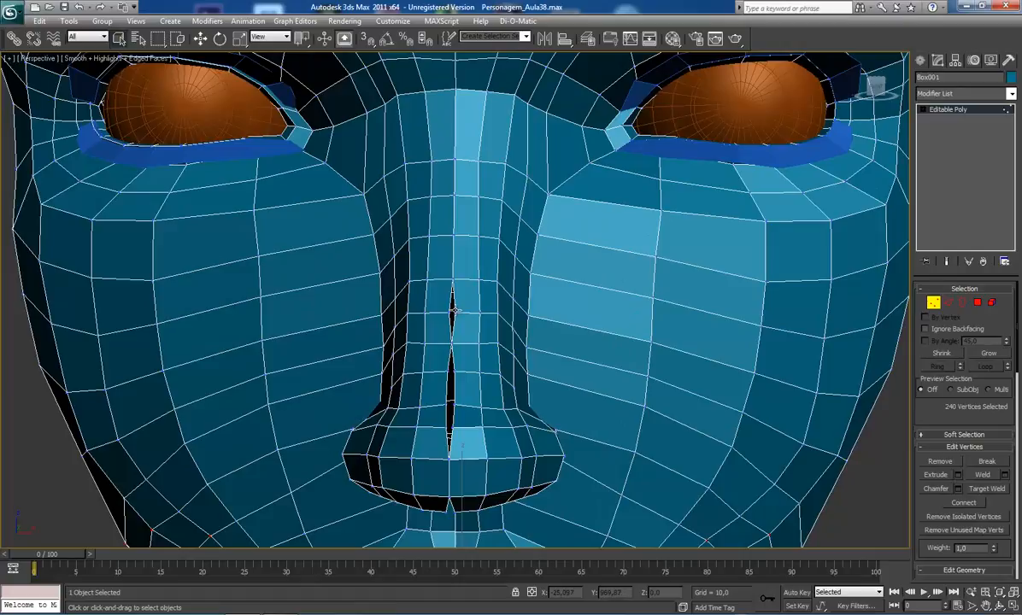
- Weld the two vertices at the upper gap along the nose bridge with a threshold of 0,433
click(454, 312)
ctrl+click(451, 313)
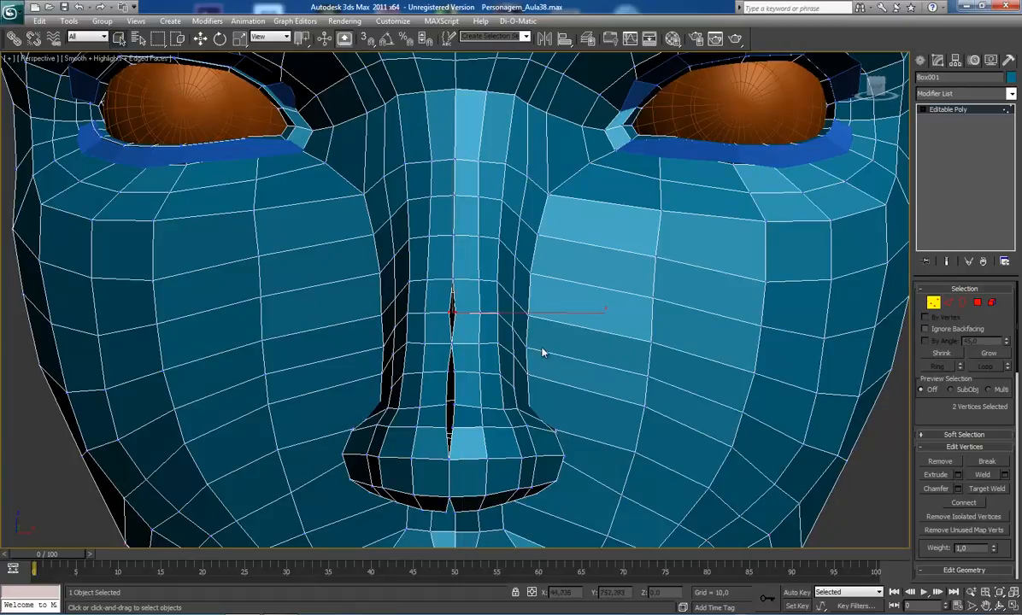
middle_drag(510, 363, 451, 257)
scroll(504, 312, down, 5)
scroll(500, 310, up, 2)
scroll(480, 240, up, 5)
scroll(463, 201, down, 4)
scroll(459, 228, up, 2)
click(1003, 476)
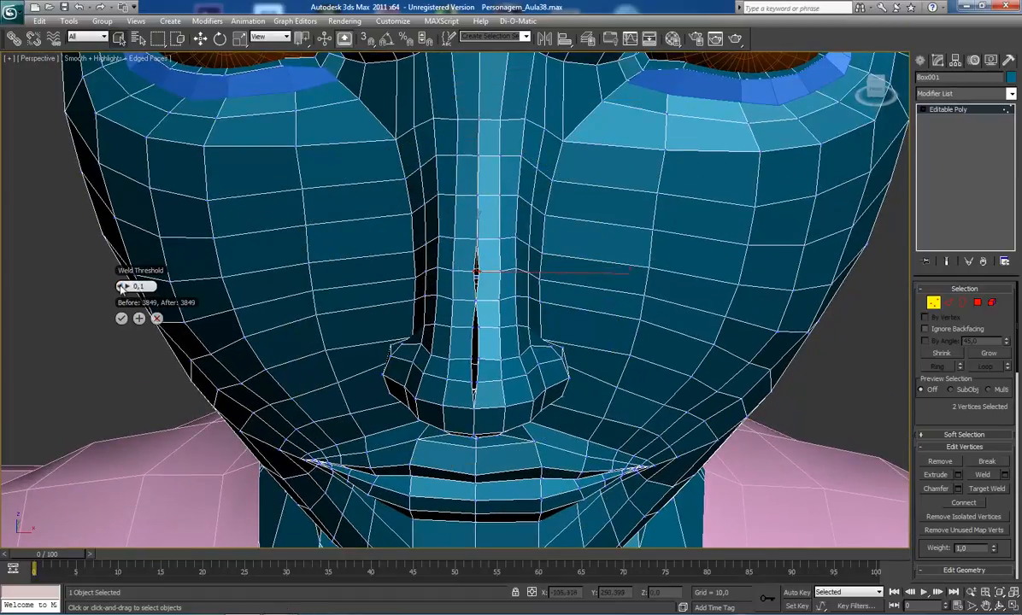
drag(123, 286, 128, 287)
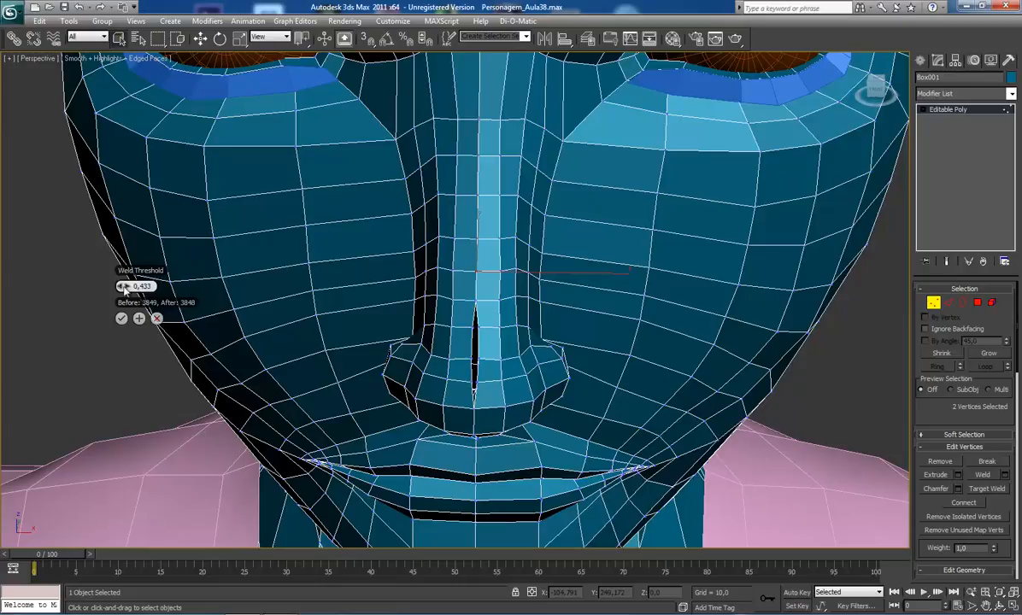
click(121, 319)
- Weld the next vertex pair at the top of the remaining nose bridge gap with a threshold of 0,433
drag(467, 321, 476, 334)
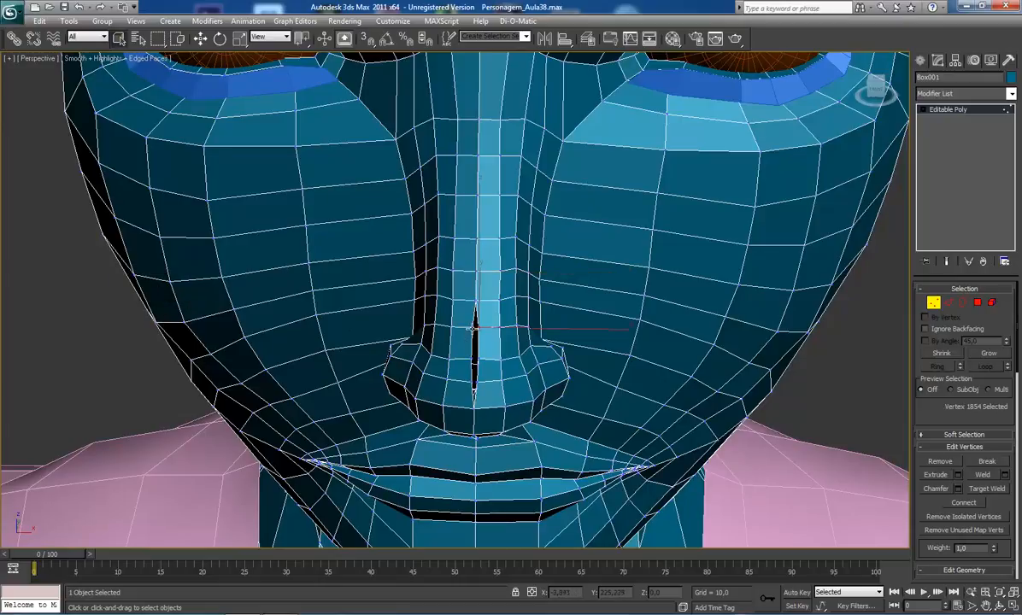
click(1004, 475)
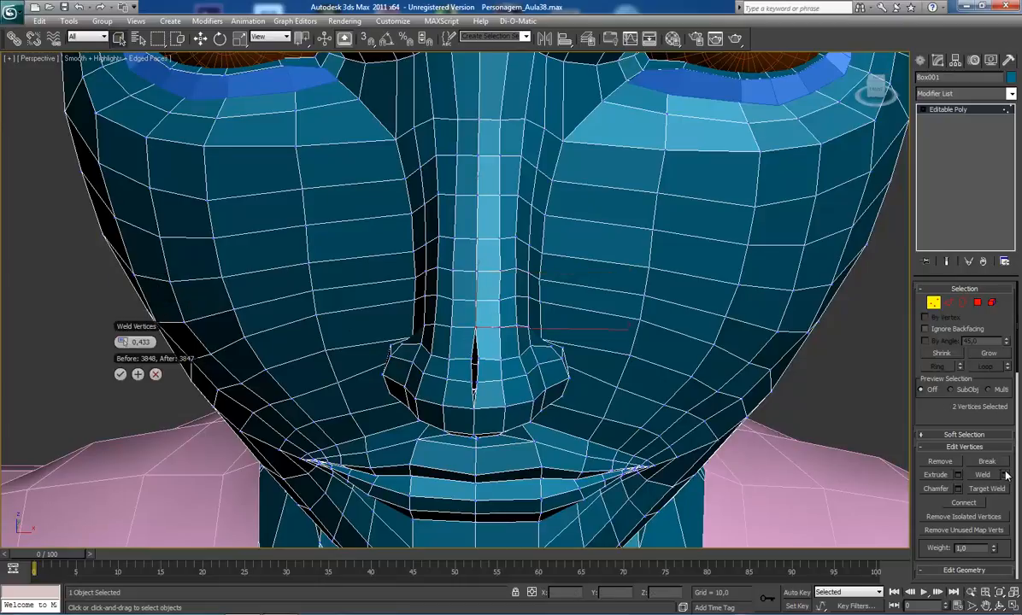
click(120, 376)
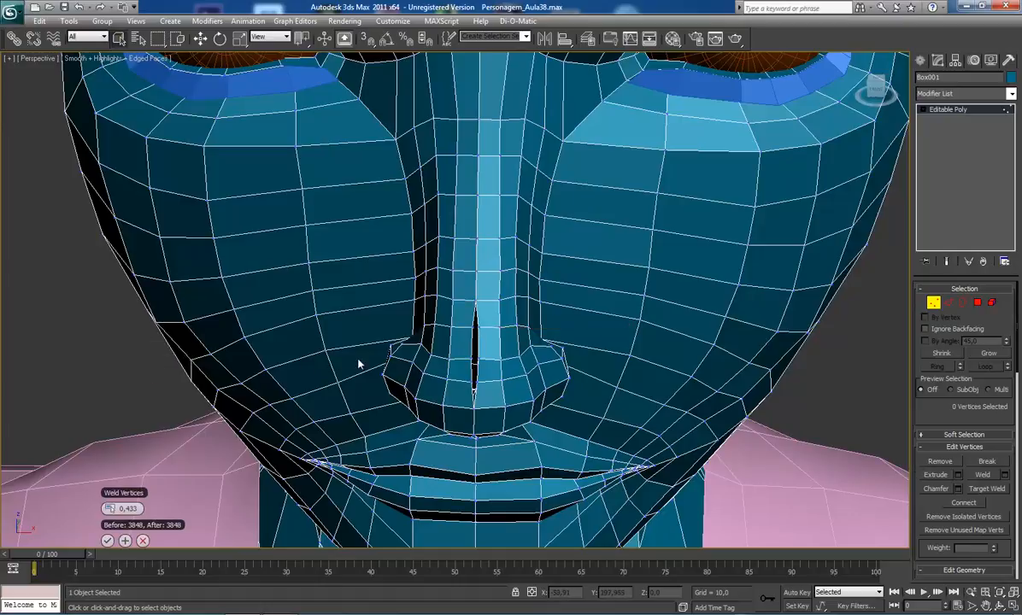
click(475, 326)
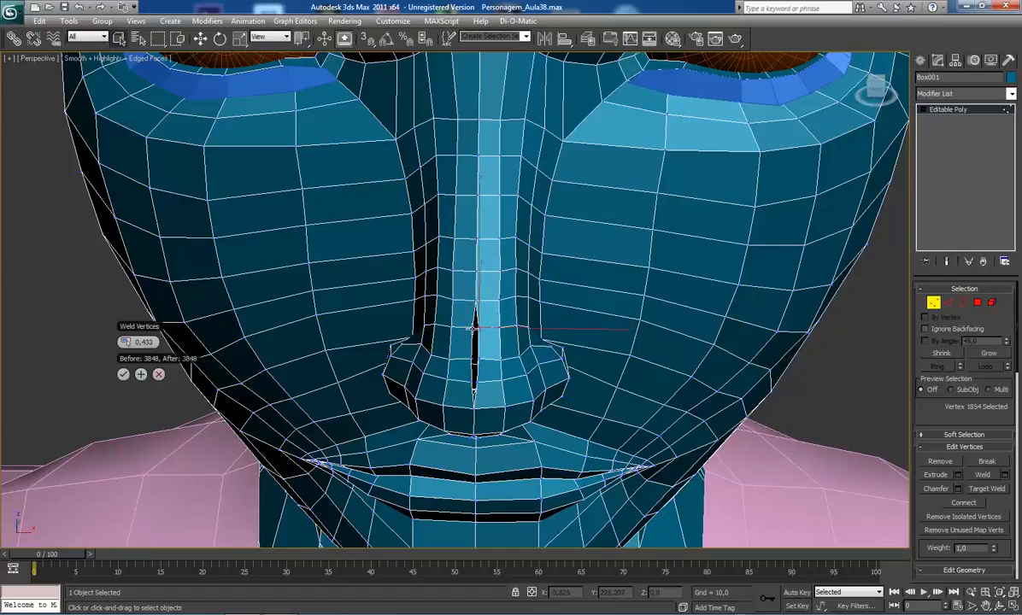
- Weld the last two open vertex pairs down the front of the nose toward its tip
ctrl+click(479, 360)
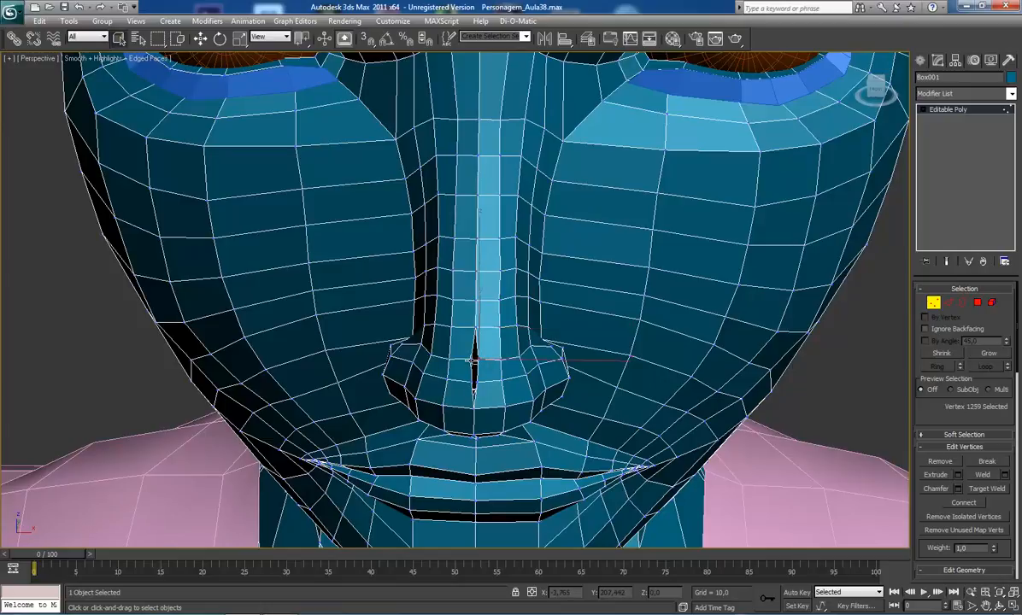
click(1006, 476)
click(120, 405)
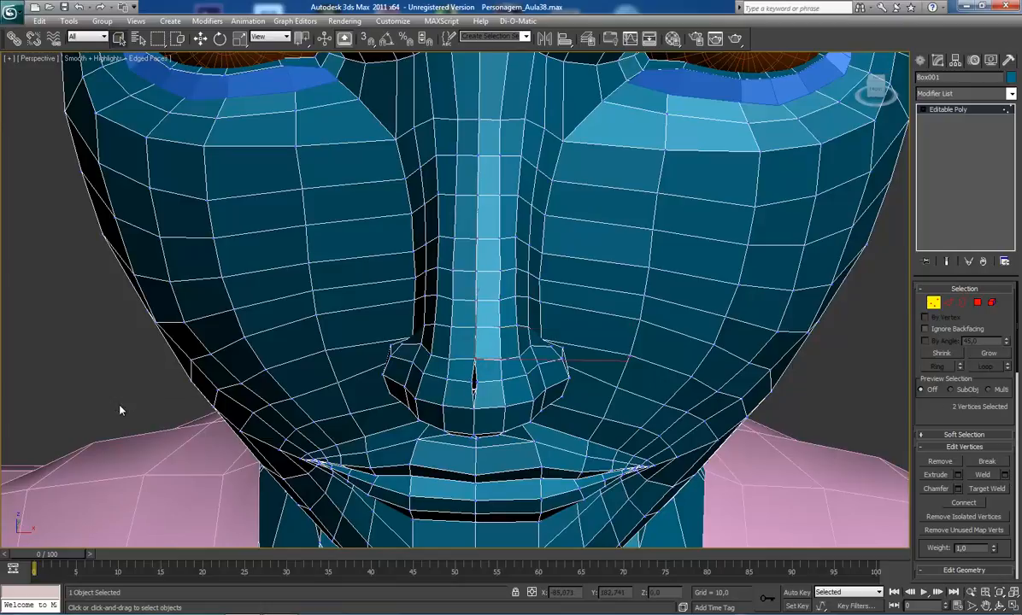
click(474, 382)
ctrl+click(475, 383)
click(984, 476)
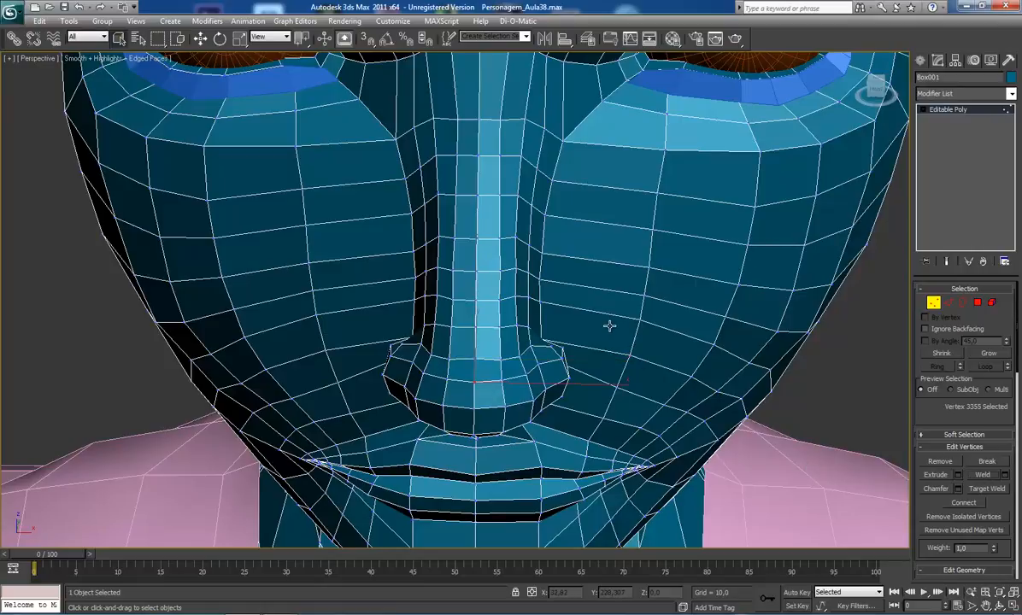
- Isolate the head and body mesh and examine its center line from the front, back and neck for open seams
scroll(609, 325, down, 5)
key(ctrl+r)
drag(445, 342, 441, 236)
scroll(437, 286, up, 2)
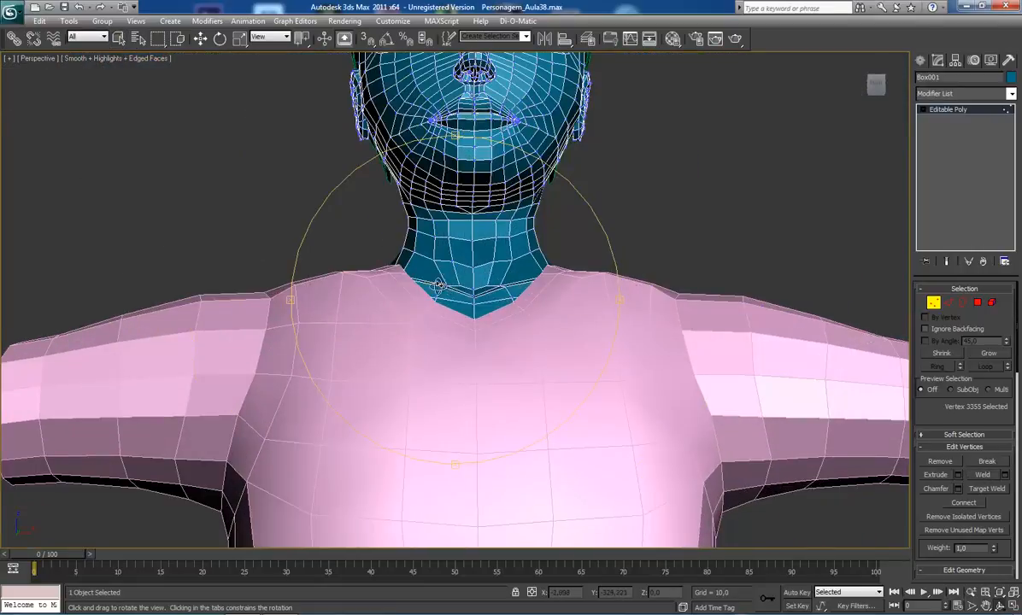
key(alt+q)
scroll(459, 335, up, 3)
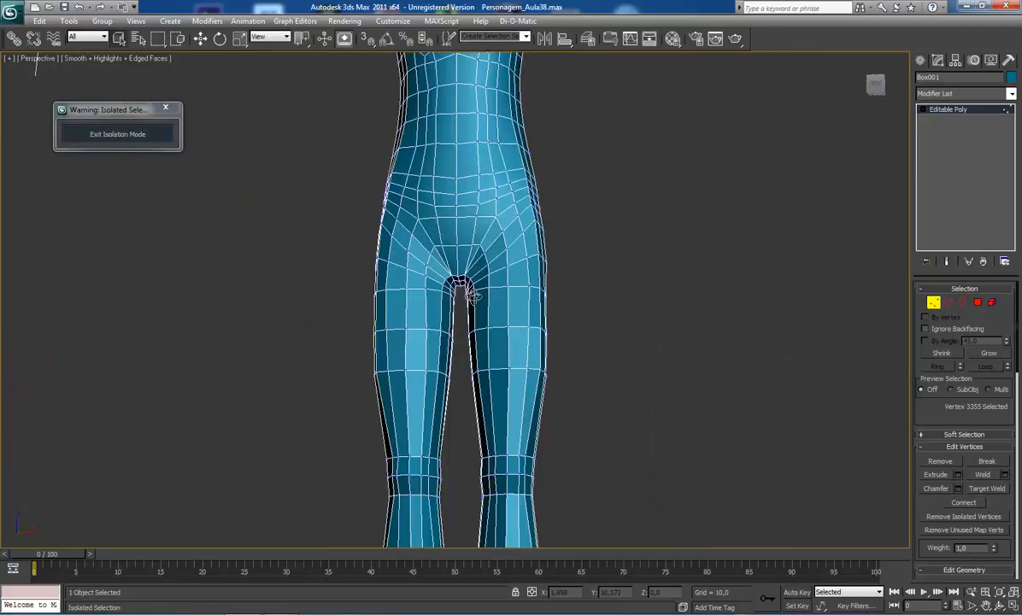
key(ctrl+r)
drag(473, 294, 264, 287)
scroll(462, 232, down, 5)
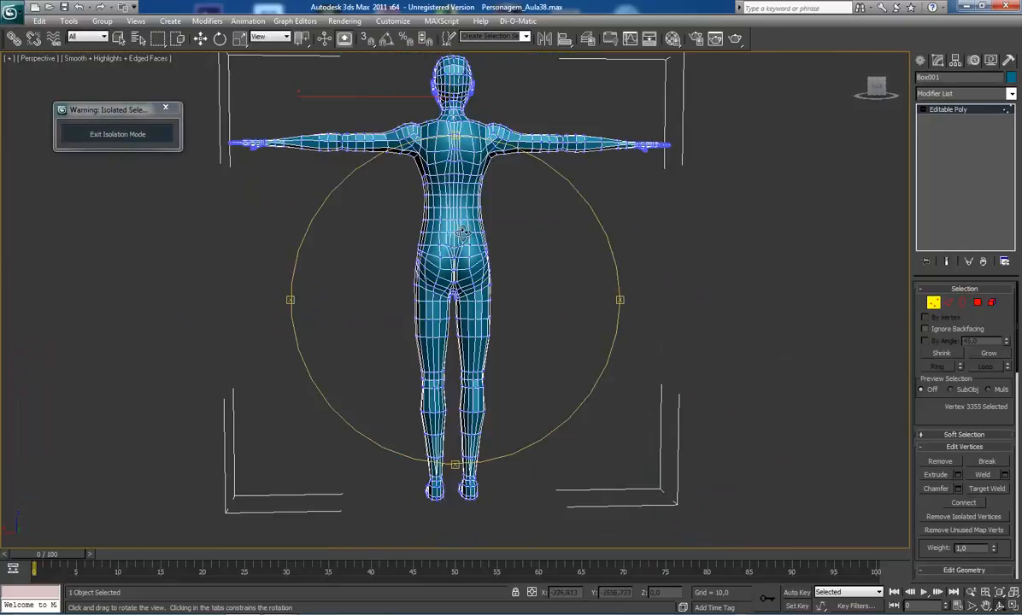
scroll(463, 232, up, 6)
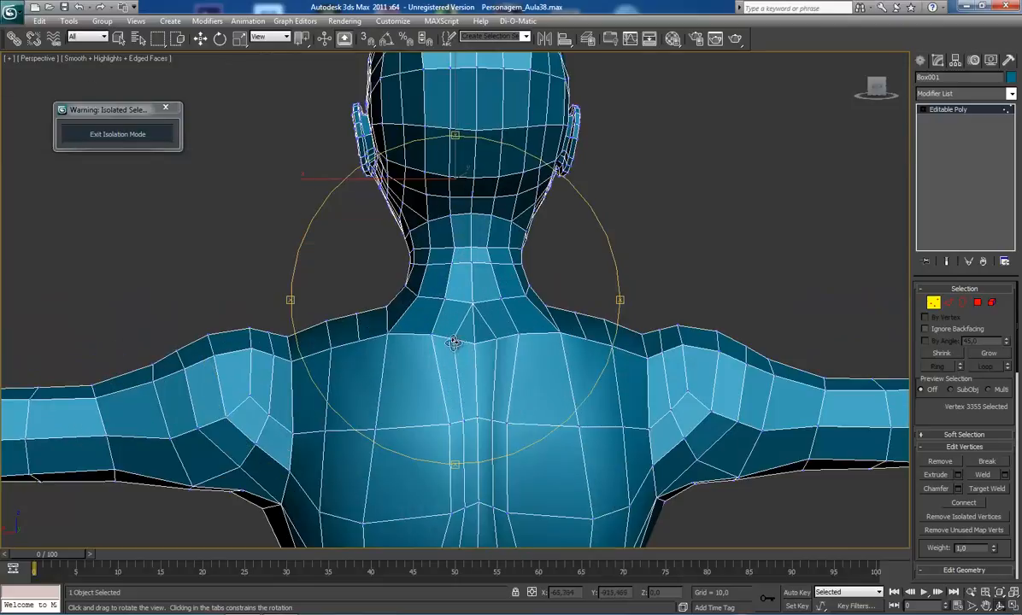
drag(453, 341, 642, 331)
scroll(473, 318, down, 2)
scroll(473, 323, up, 5)
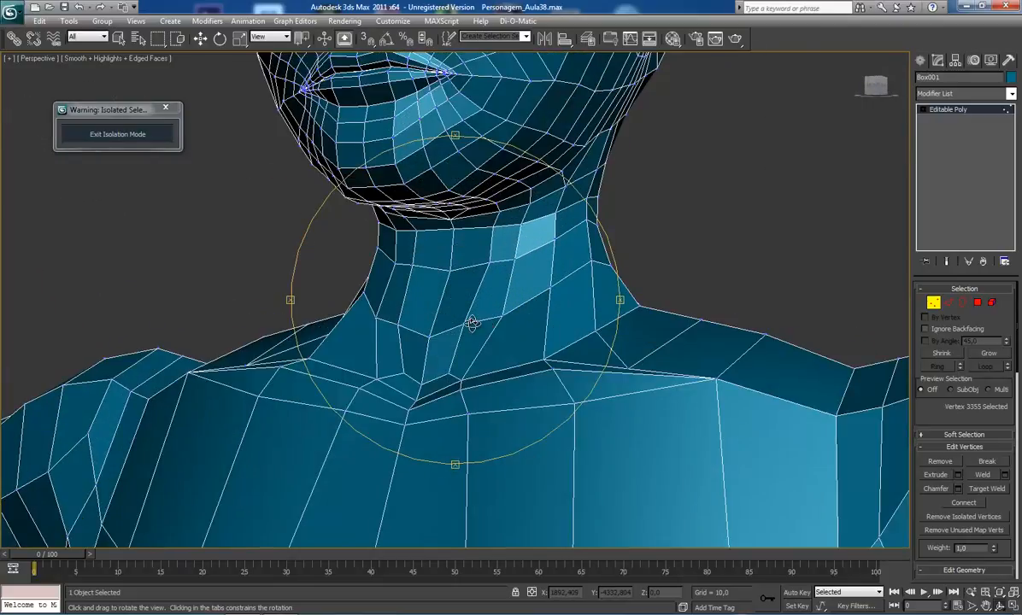
- Inspect the mouth area in wireframe, then restore the shaded display and exit isolation mode
key(F3)
mouse_move(445, 287)
mouse_down()
mouse_move(429, 264)
mouse_move(483, 416)
mouse_move(523, 311)
mouse_move(480, 289)
mouse_move(460, 306)
mouse_move(503, 286)
mouse_move(564, 282)
mouse_up()
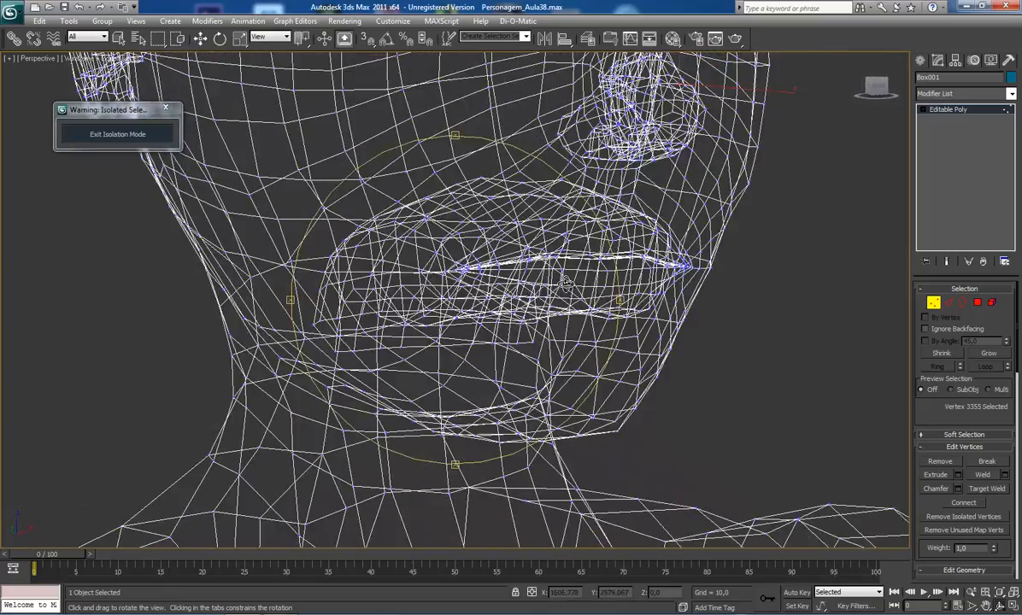
middle_drag(565, 283, 416, 303)
scroll(487, 315, up, 3)
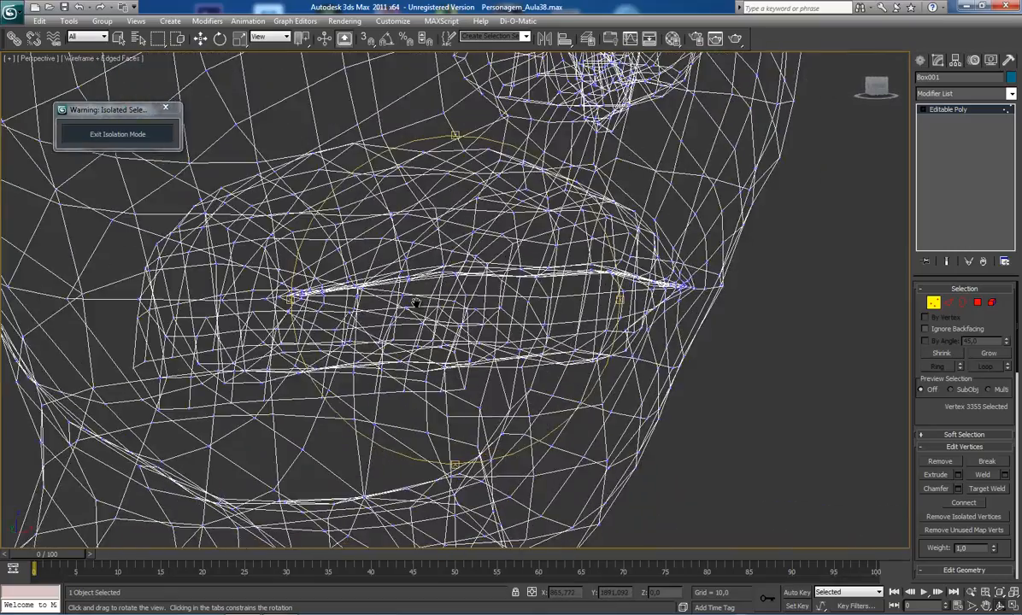
key(F3)
scroll(461, 291, down, 6)
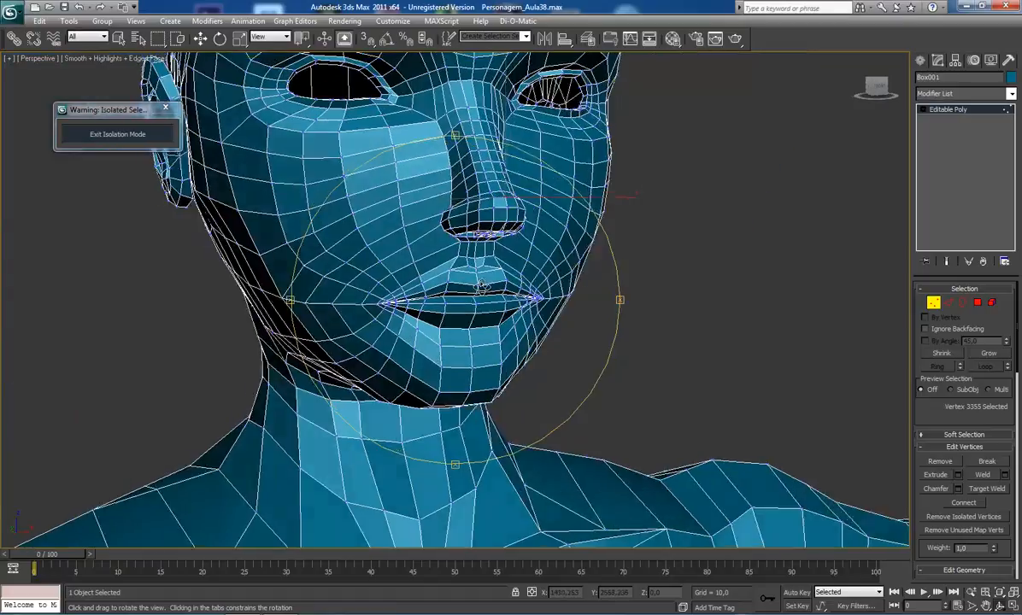
click(141, 134)
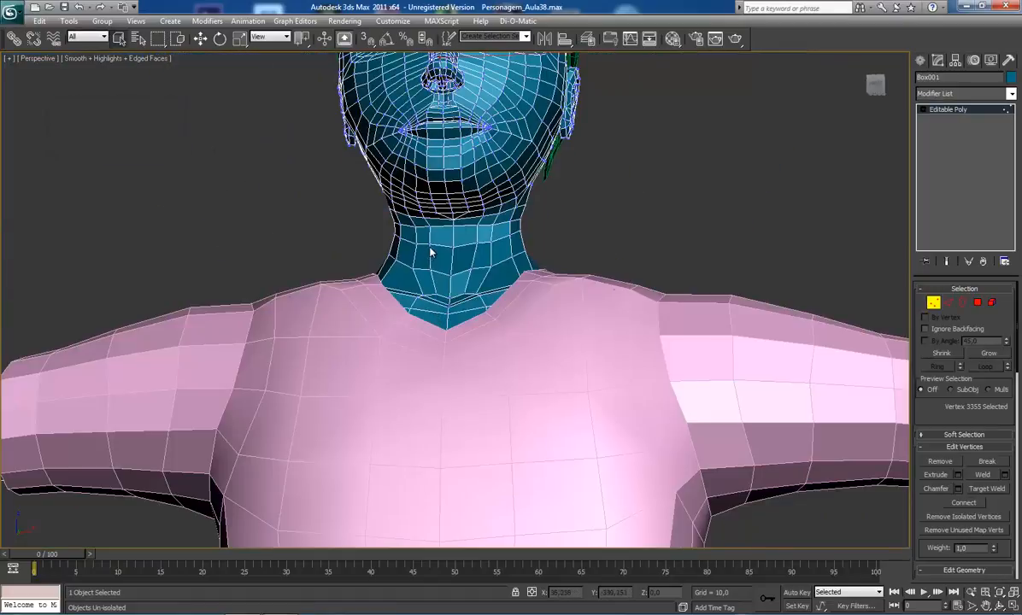
- Weld the two vertices of the upper open pair on the underside of the nose tip
scroll(427, 384, up, 10)
scroll(461, 376, down, 10)
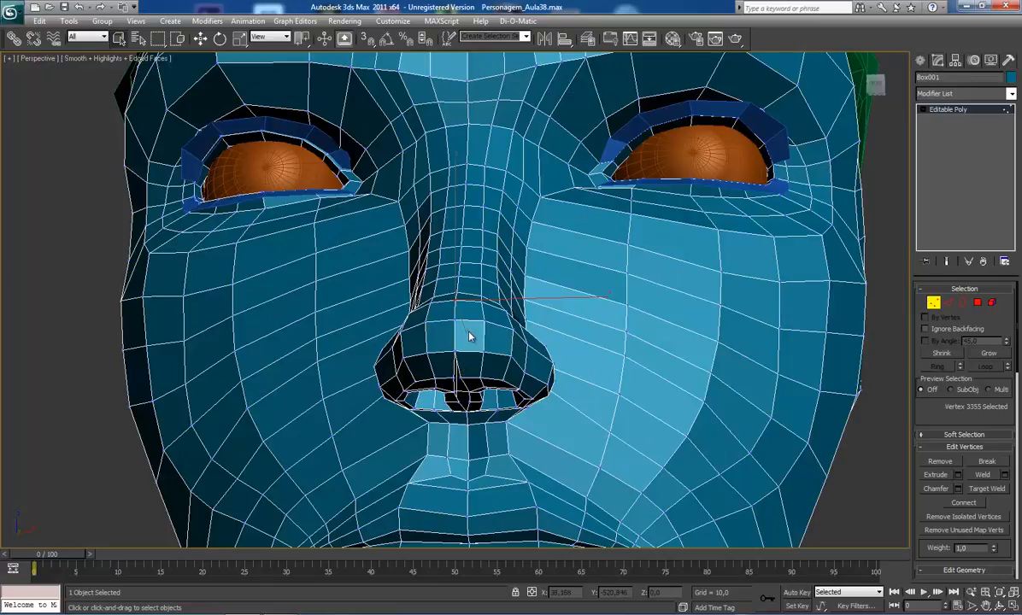
alt+middle_drag(468, 335, 445, 339)
middle_drag(467, 376, 453, 318)
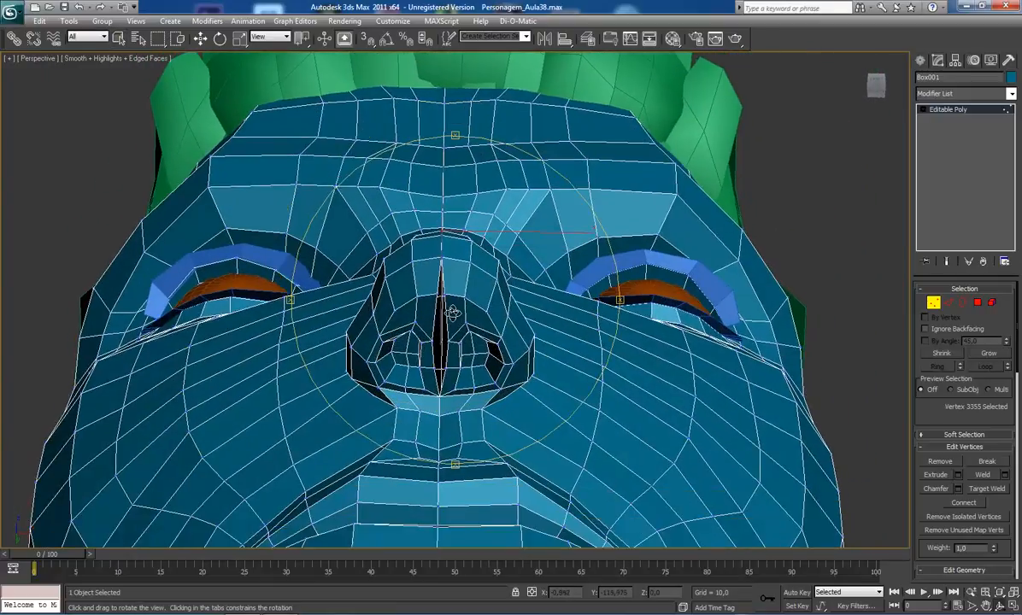
click(443, 294)
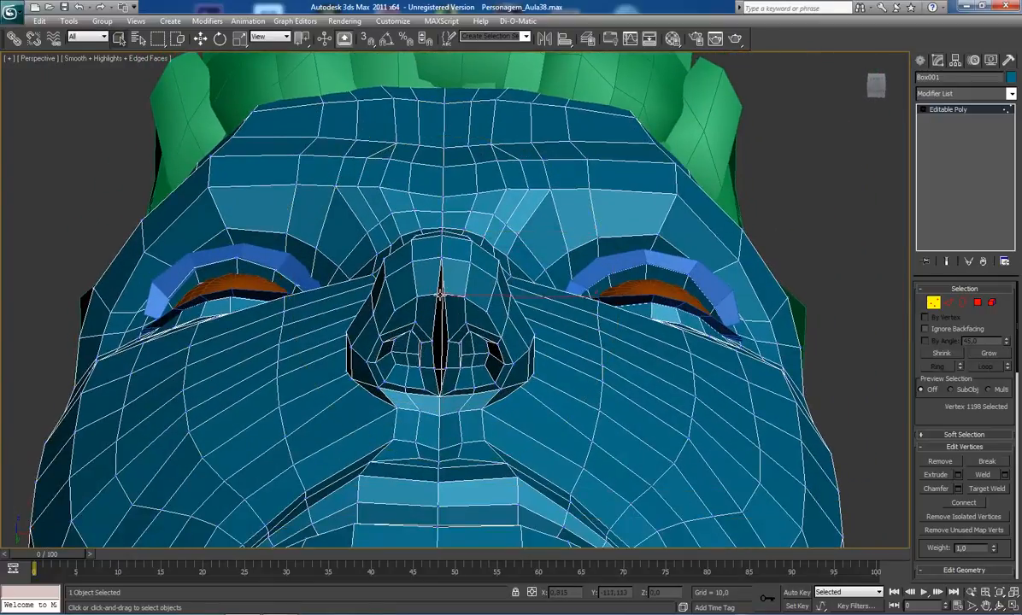
ctrl+click(442, 294)
scroll(475, 344, up, 5)
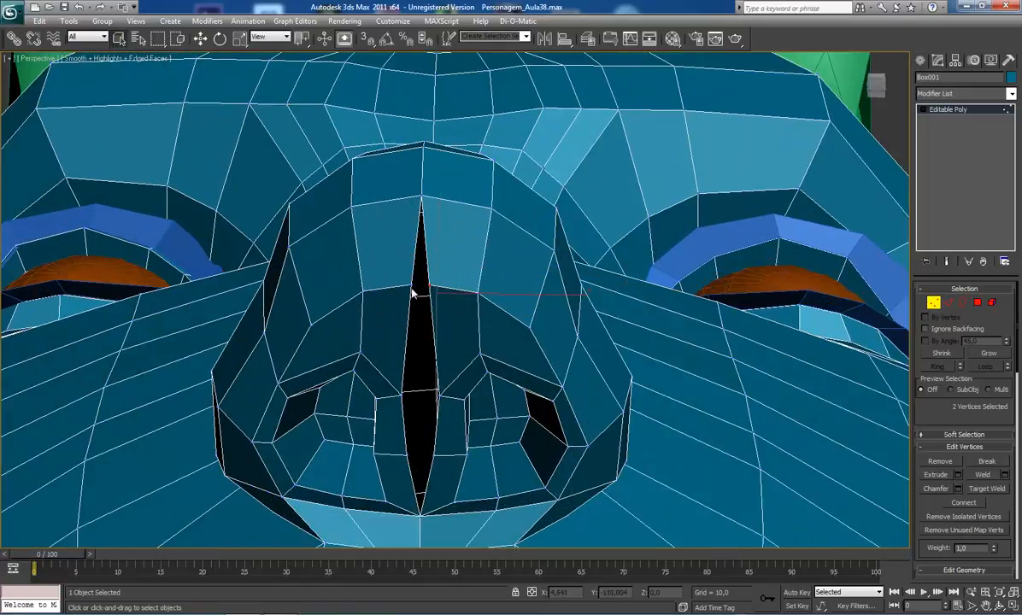
click(430, 289)
ctrl+click(421, 390)
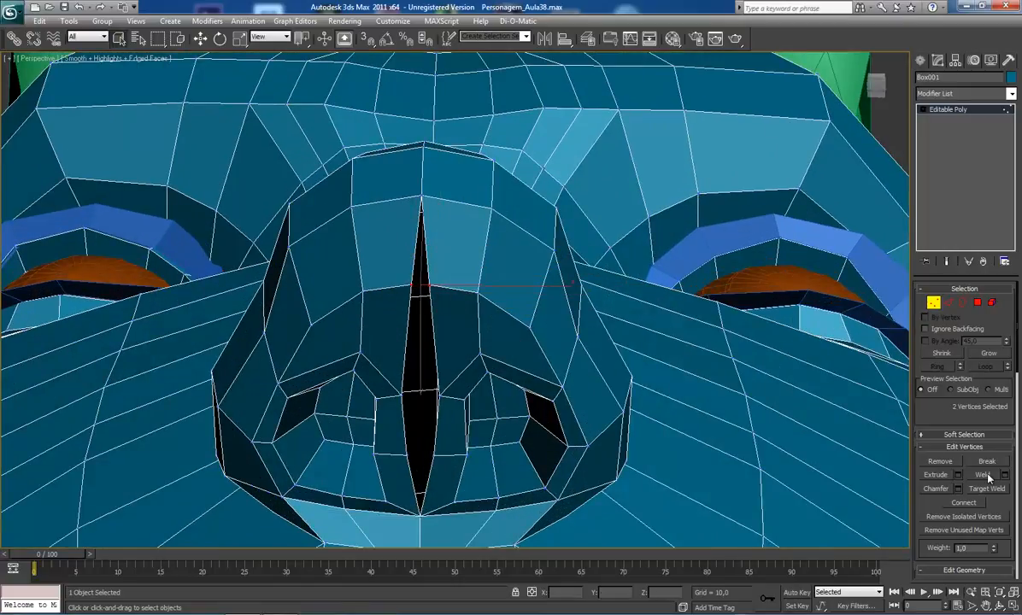
click(984, 475)
- Weld the two remaining open vertex pairs between the nostrils on the underside of the nose
click(439, 394)
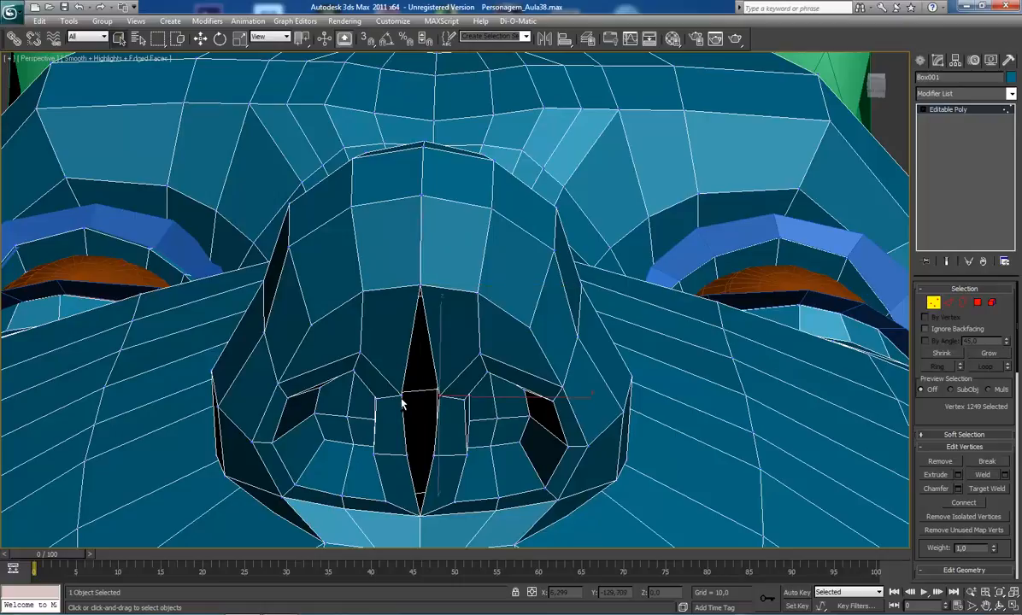
ctrl+click(398, 395)
click(980, 475)
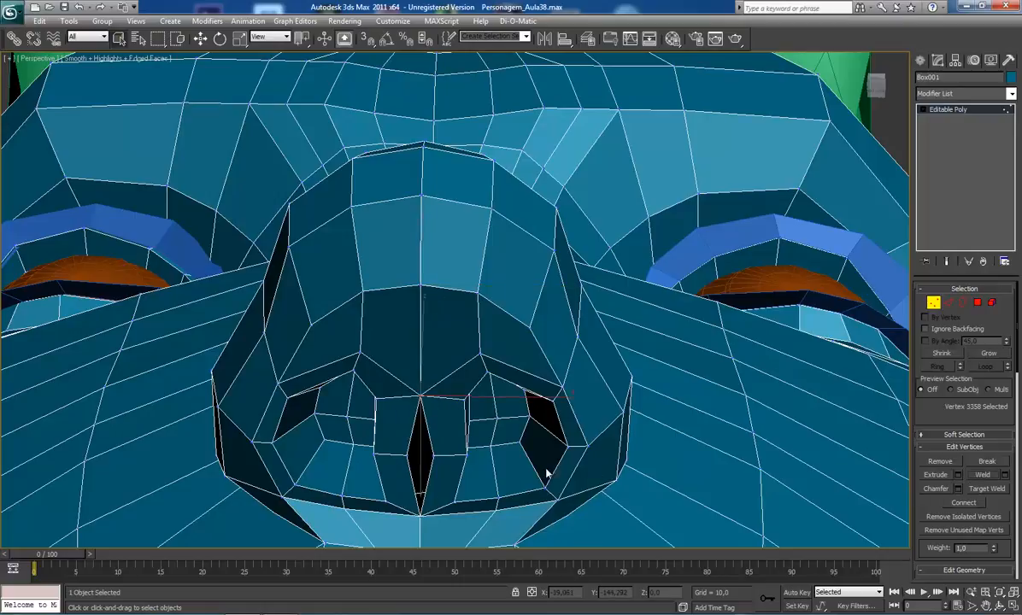
alt+middle_drag(548, 472, 417, 421)
click(446, 405)
ctrl+click(421, 404)
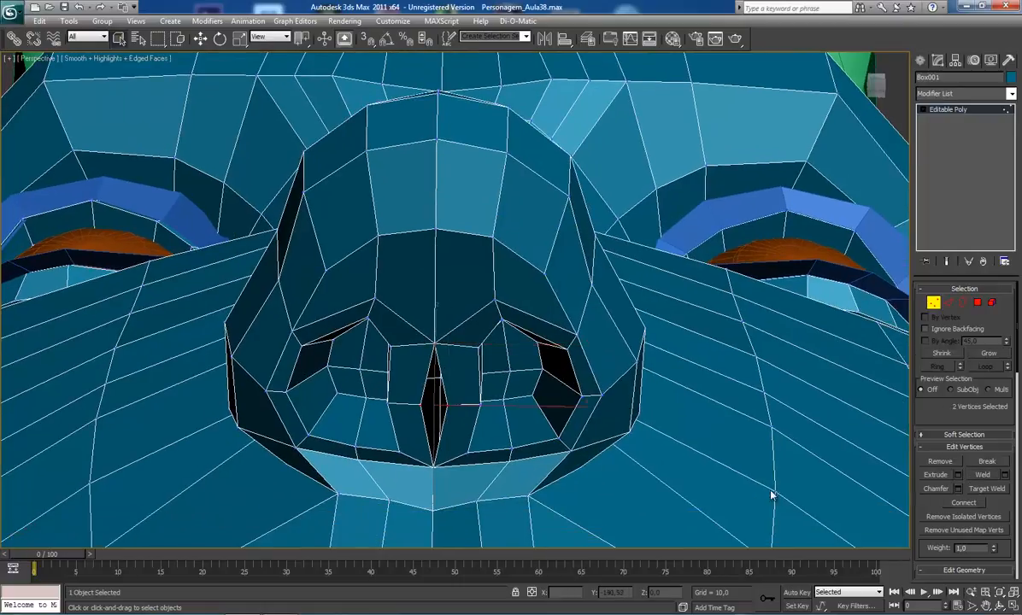
click(988, 475)
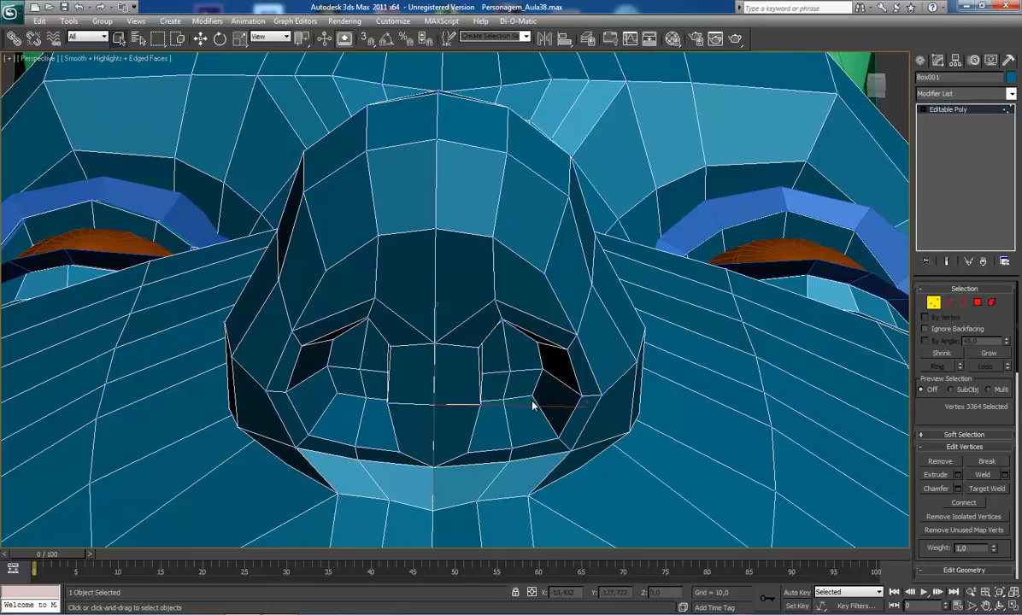
- Check the center vertex at the base of the nose with the Move tool, then leave vertex editing and hide the edged faces
click(434, 466)
key(w)
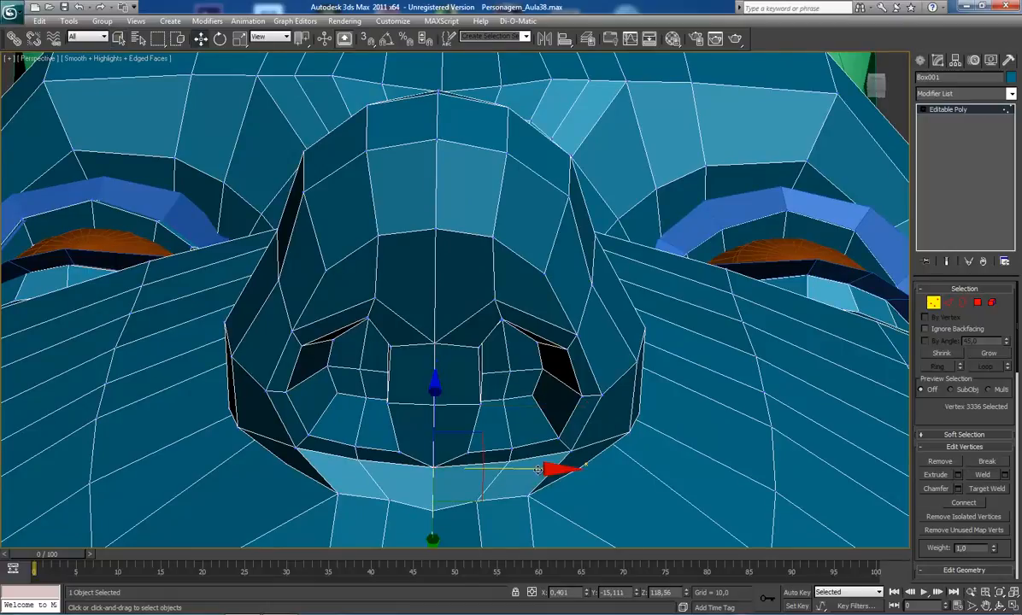
scroll(526, 471, down, 3)
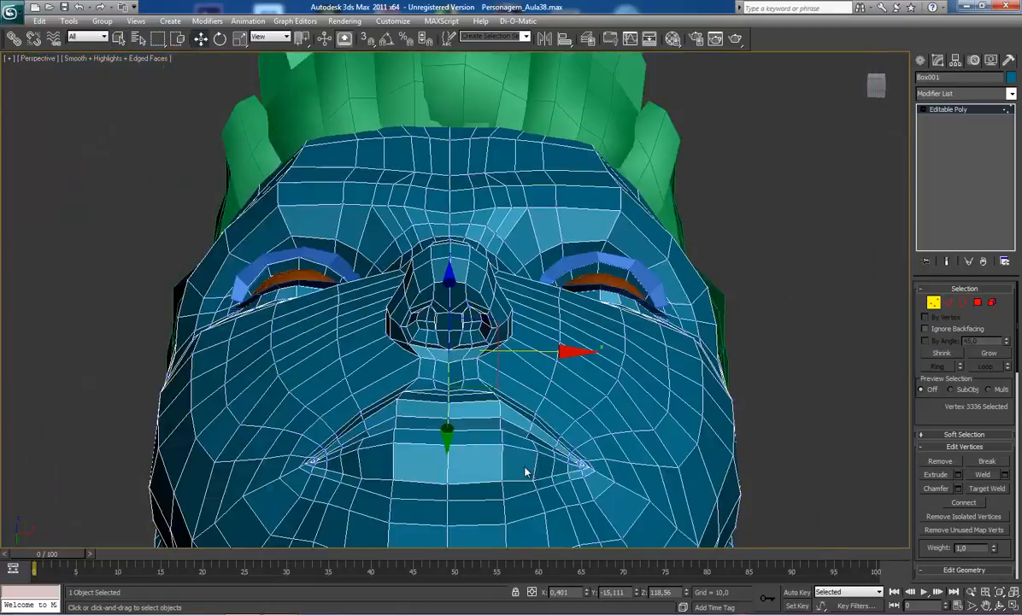
key(ctrl+r)
drag(439, 328, 444, 384)
scroll(477, 325, down, 4)
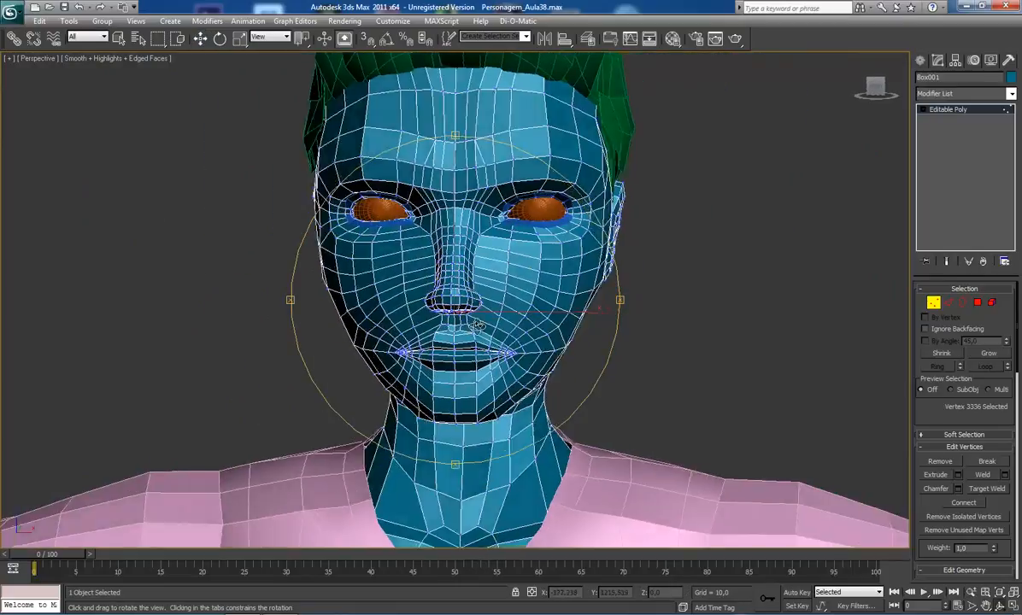
drag(476, 325, 440, 311)
click(946, 110)
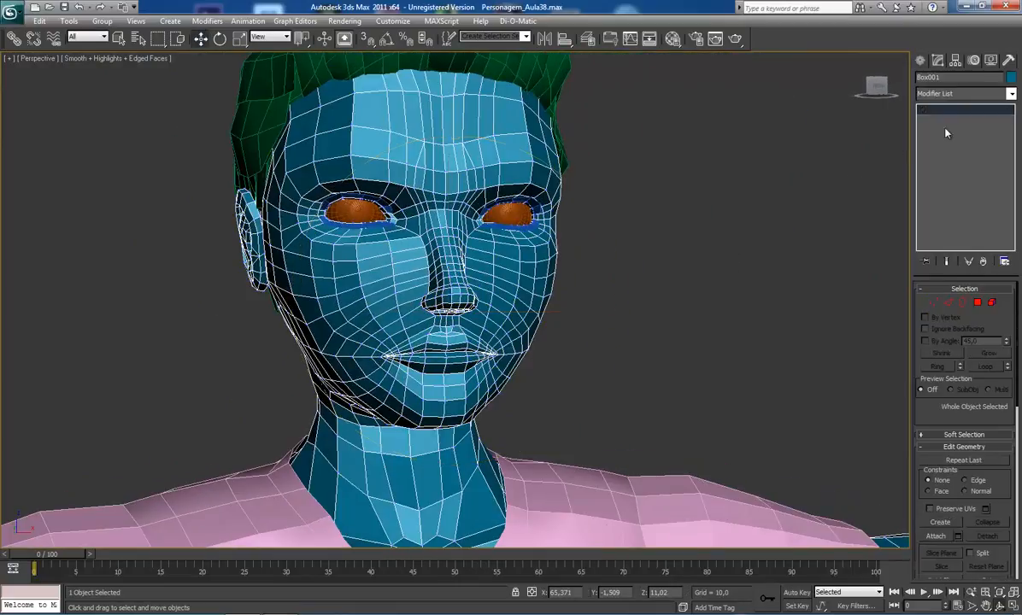
key(F4)
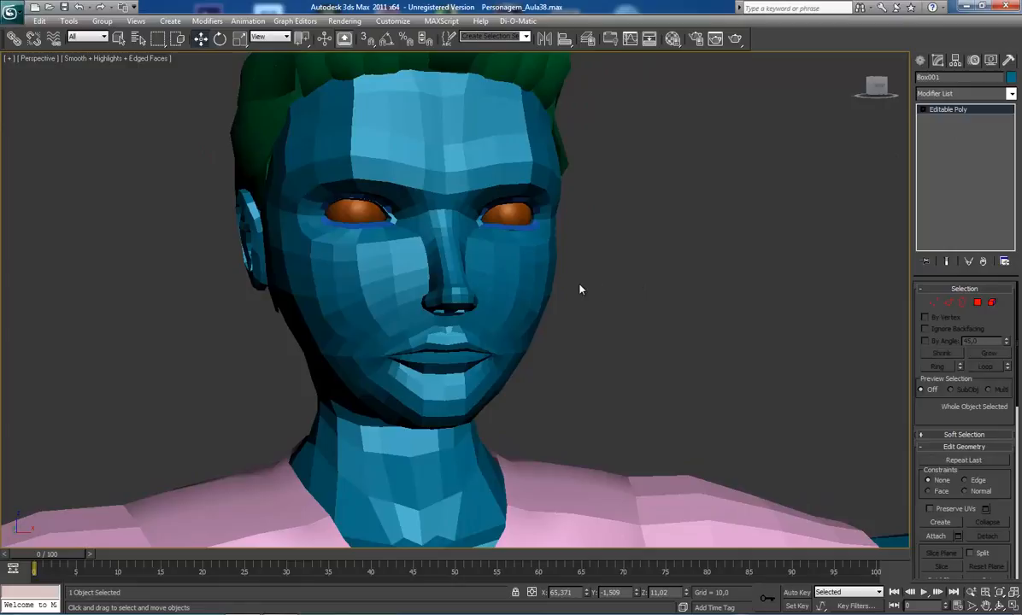
- Examine the shaded head and face from near and far for remaining seams along the center line
scroll(582, 286, down, 2)
scroll(582, 285, up, 2)
middle_drag(564, 258, 592, 316)
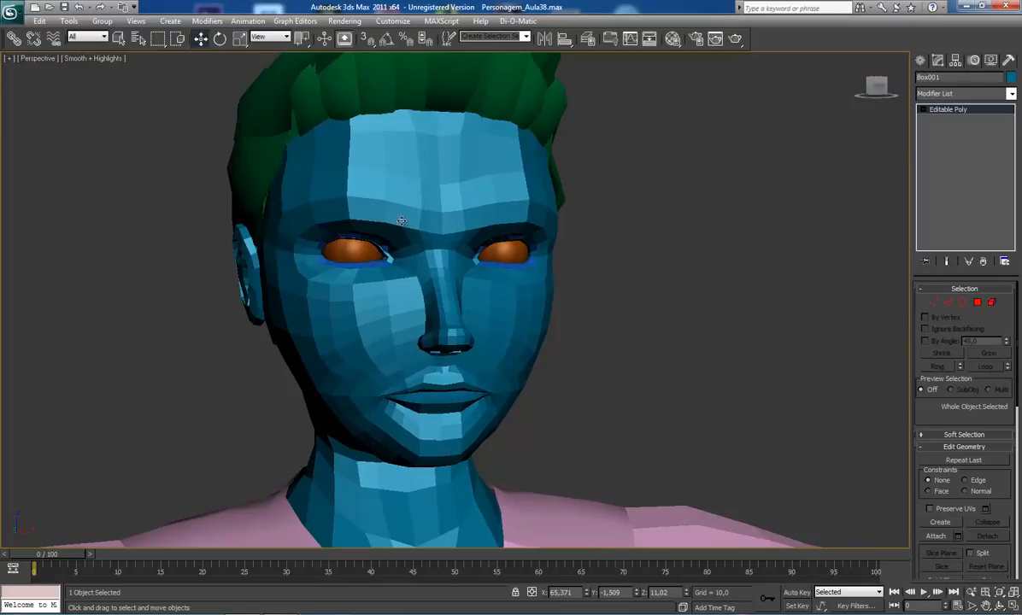
scroll(400, 221, down, 2)
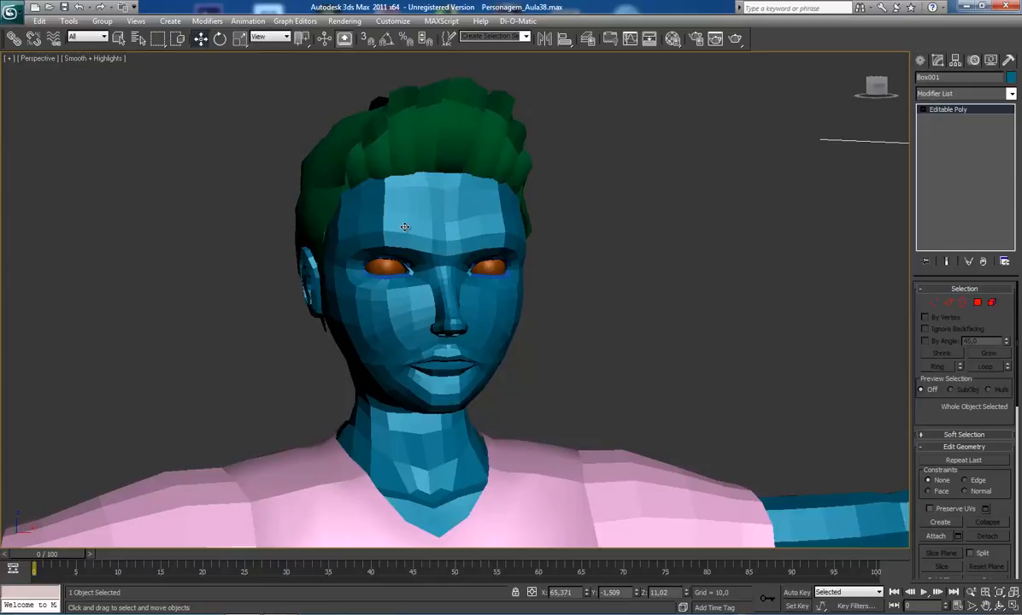
scroll(467, 171, up, 2)
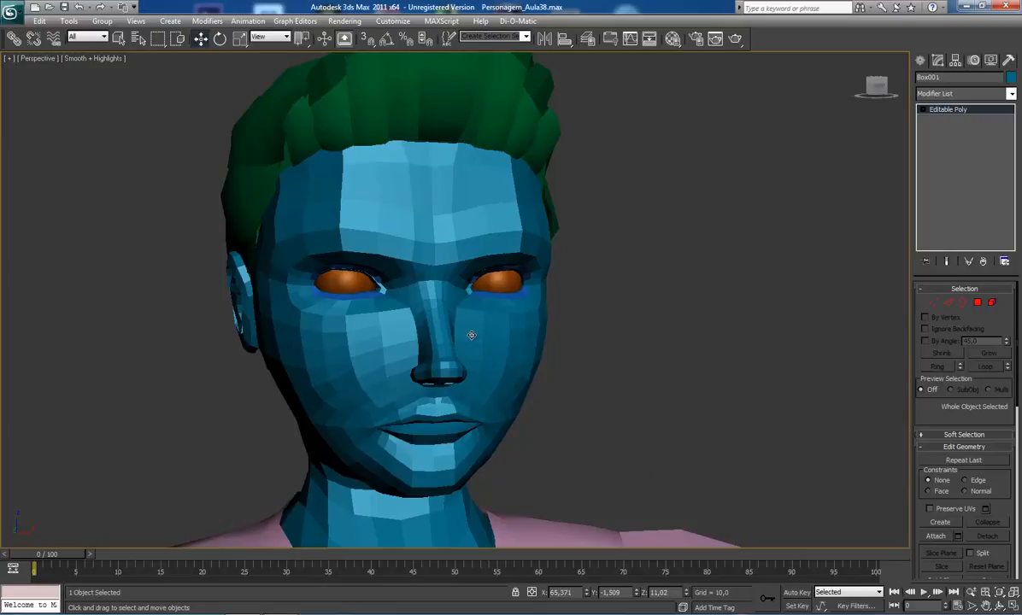
scroll(471, 335, down, 3)
scroll(467, 325, up, 2)
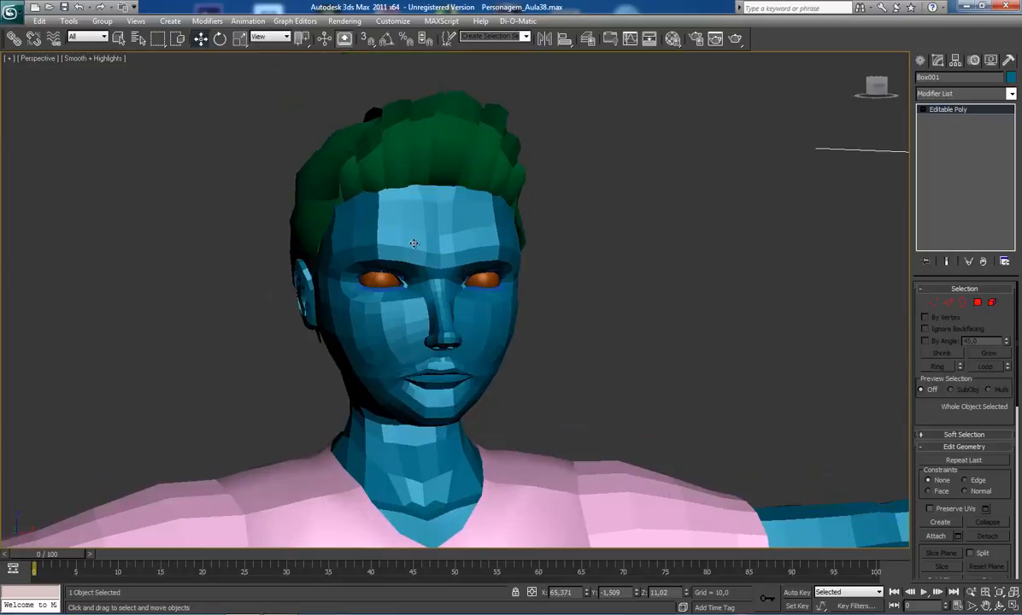
scroll(435, 264, up, 2)
scroll(446, 265, up, 2)
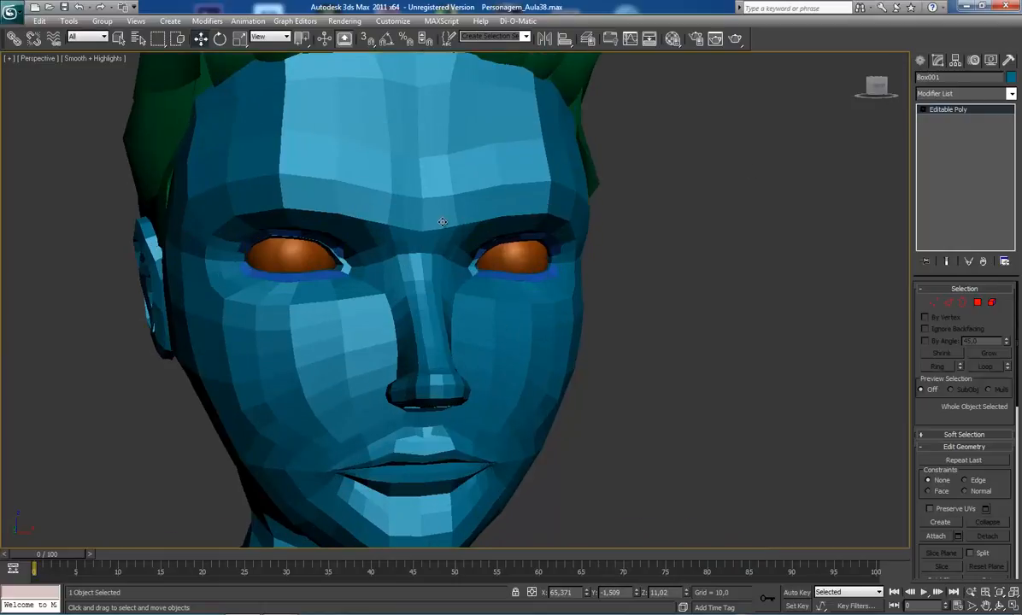
- Apply a MeshSmooth modifier to the character's body mesh
scroll(442, 217, down, 3)
scroll(434, 236, up, 5)
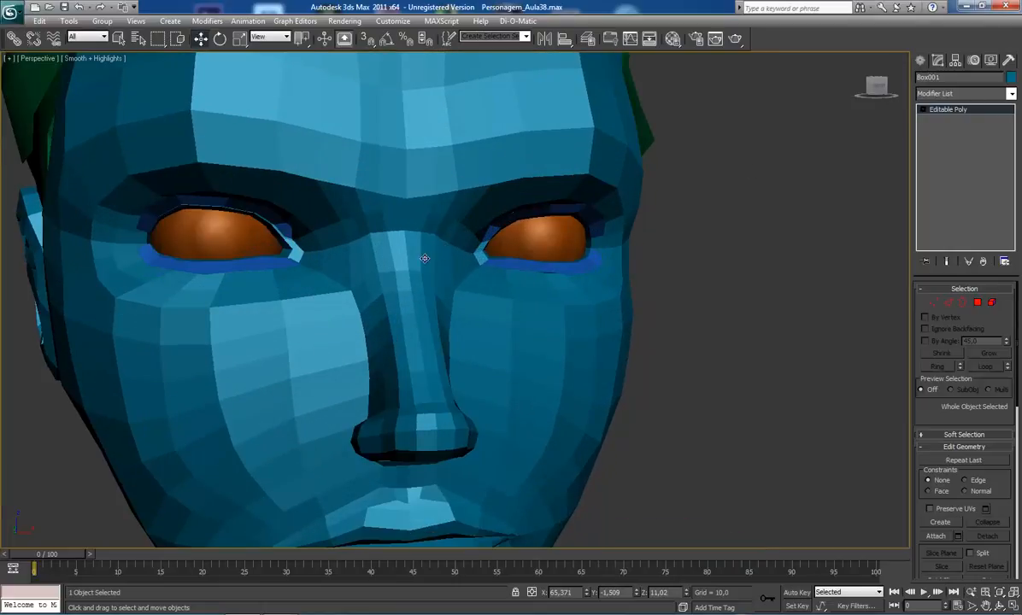
scroll(425, 258, down, 4)
scroll(425, 258, up, 2)
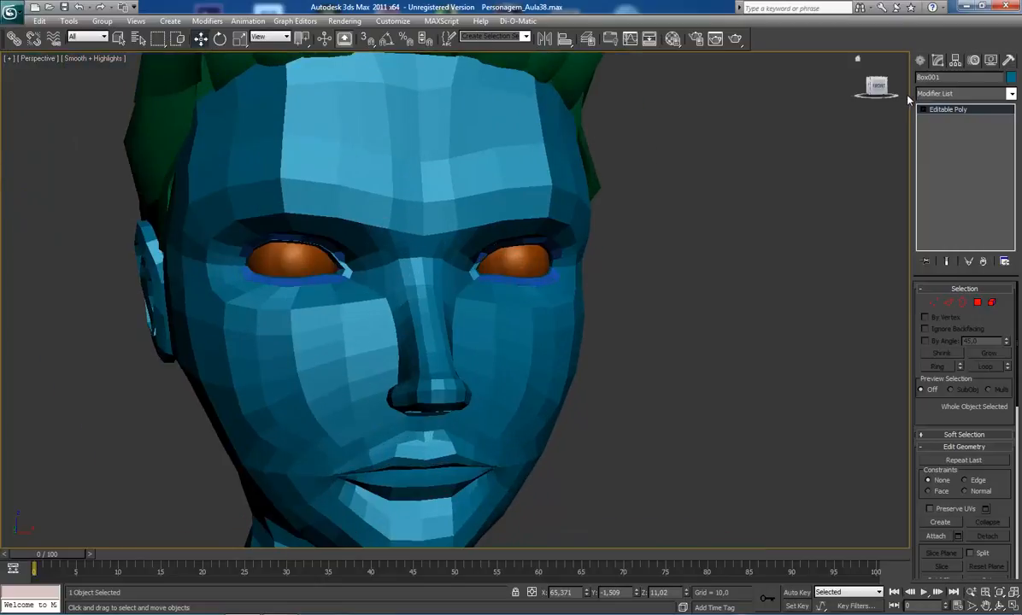
click(958, 94)
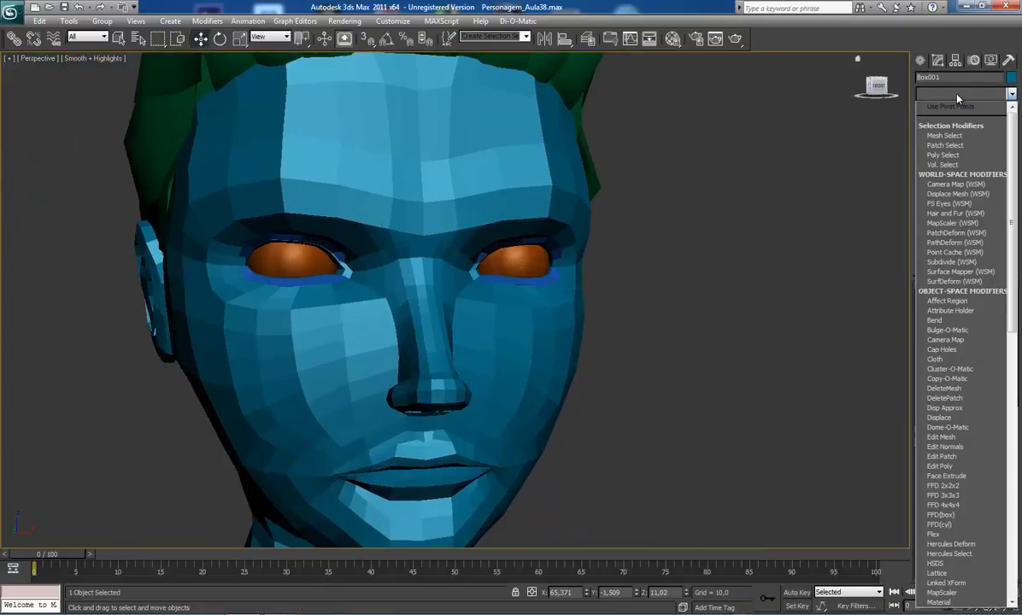
key(m)
key(m)
key(m)
key(m)
key(m)
key(m)
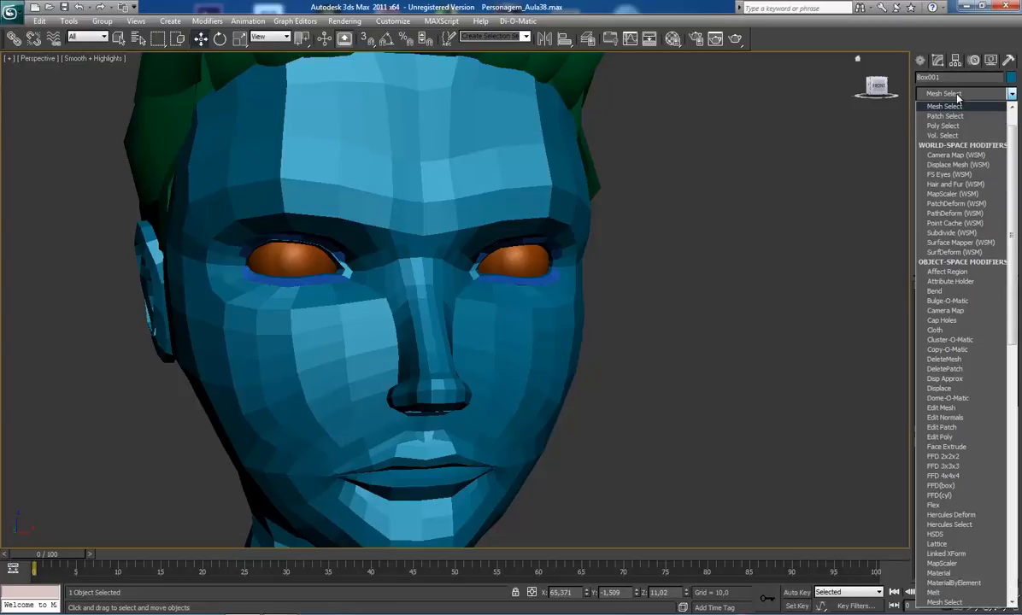
key(m)
key(m)
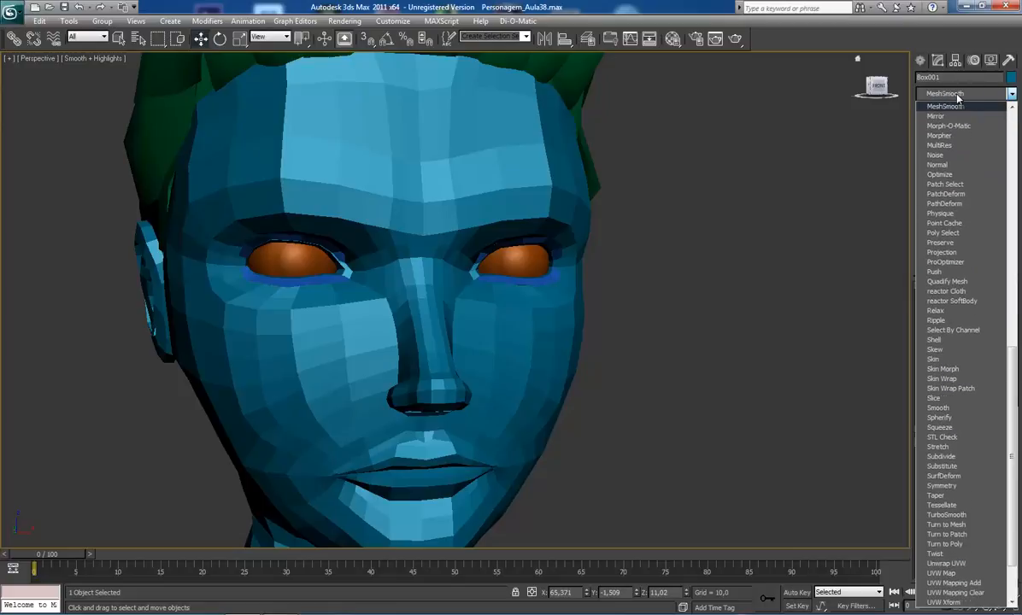
key(Return)
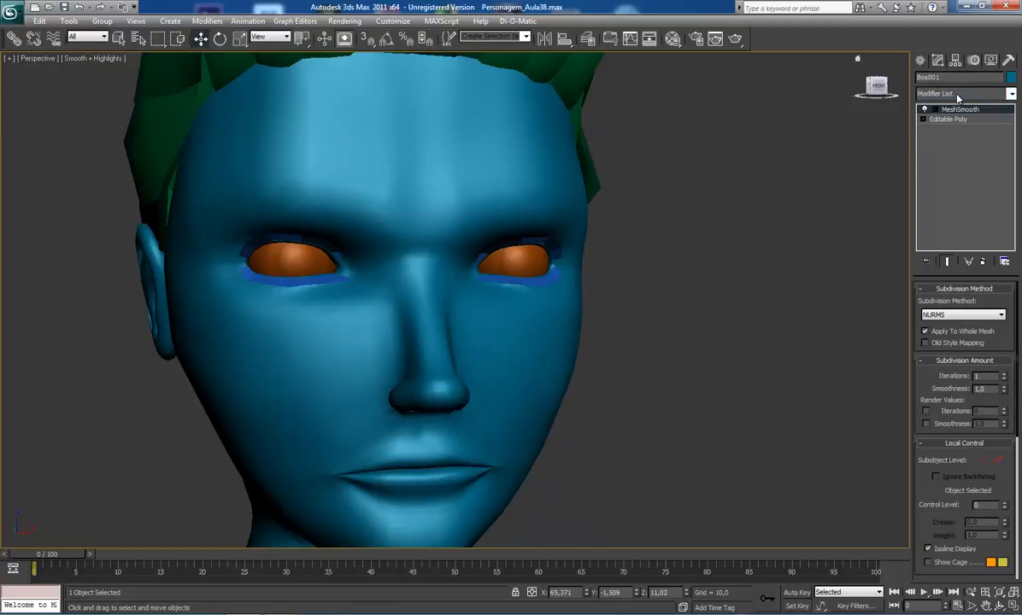
- Try MeshSmooth with 3 and then 2 iterations on the head, then remove the modifier
scroll(602, 304, down, 5)
scroll(602, 303, up, 5)
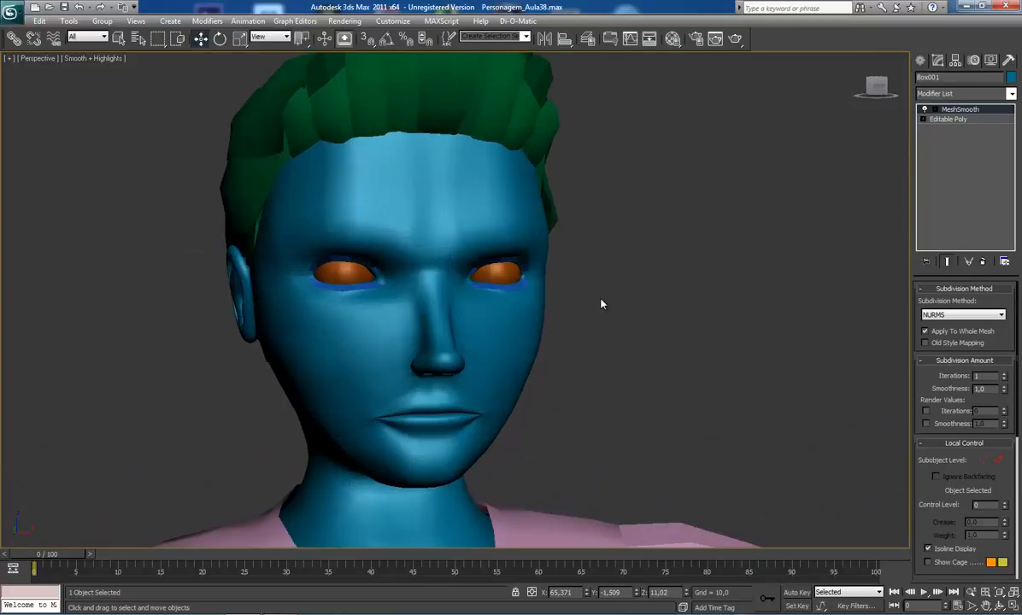
scroll(601, 303, up, 2)
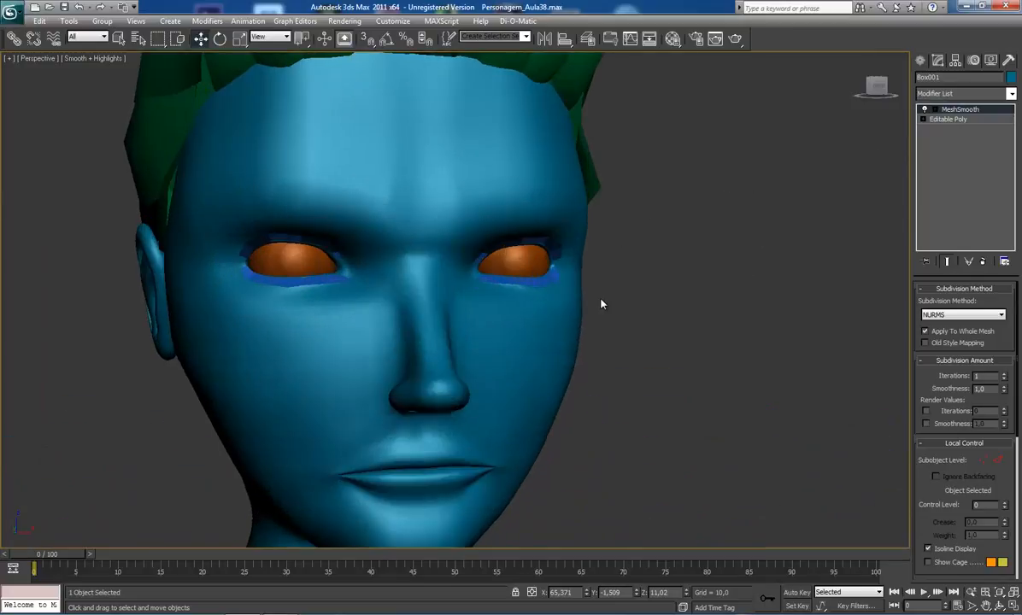
click(1004, 373)
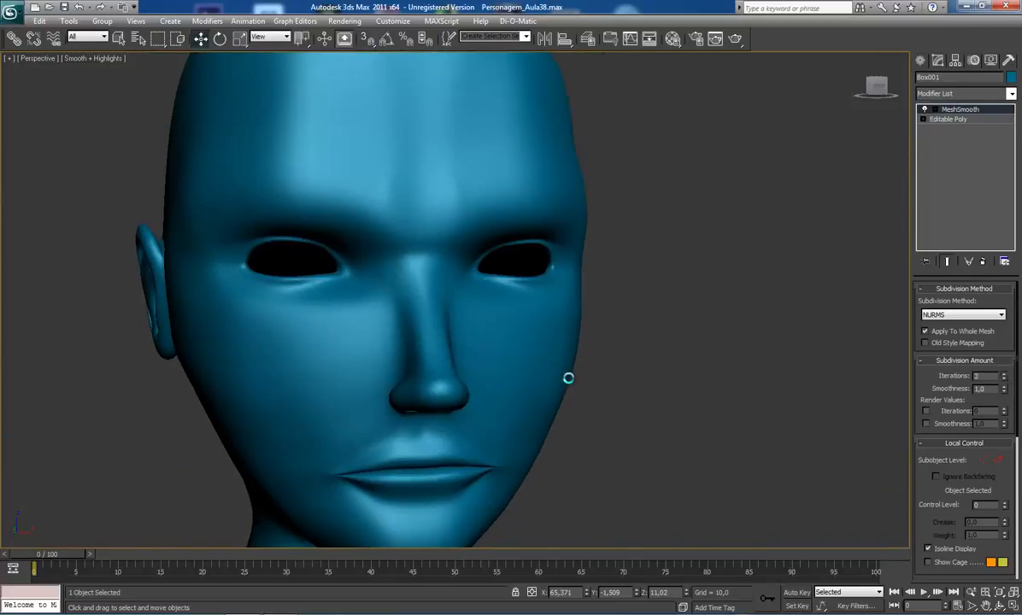
scroll(577, 328, down, 2)
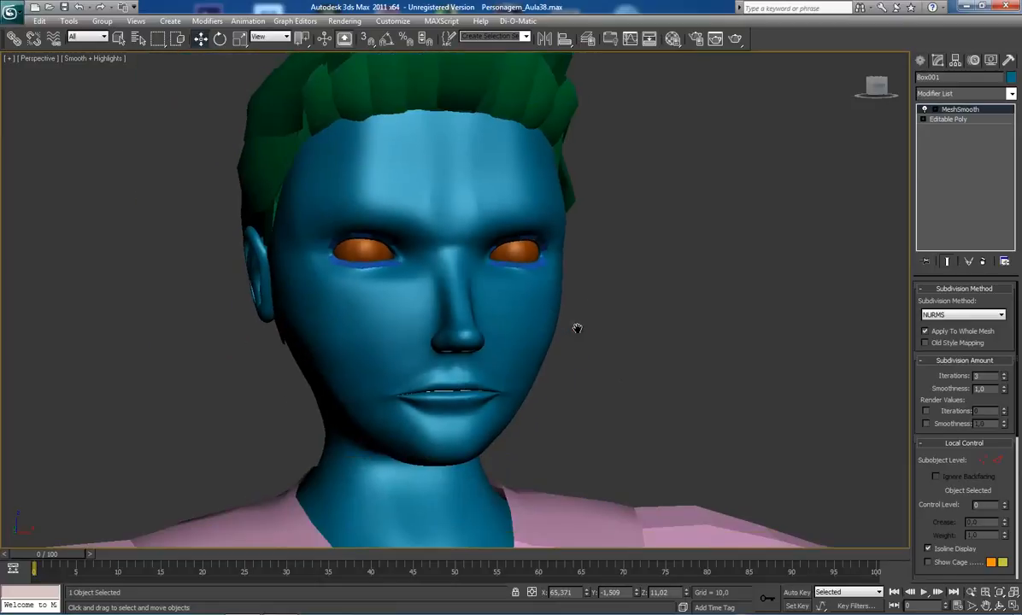
scroll(577, 328, up, 2)
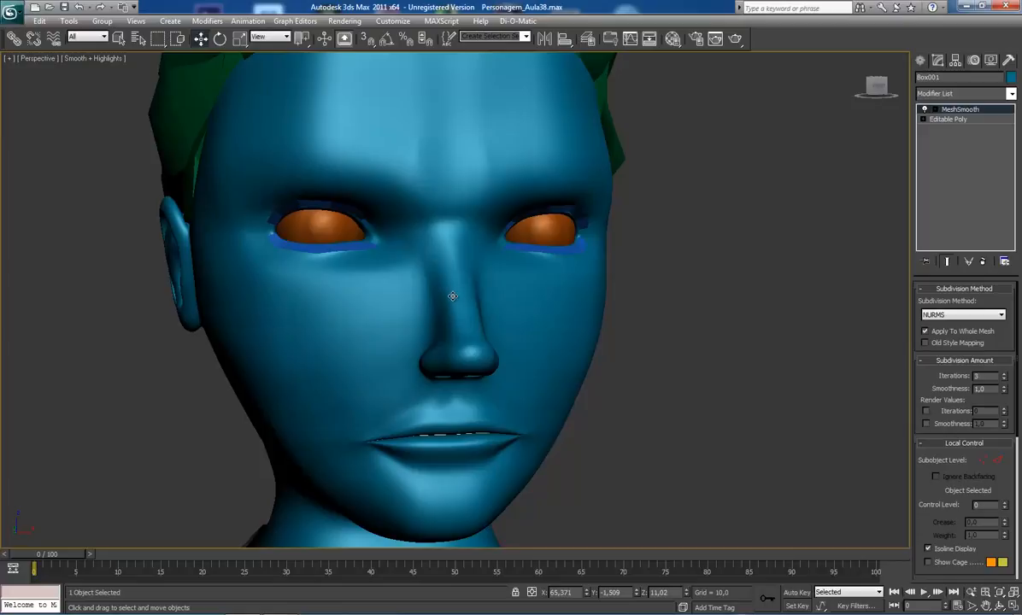
scroll(453, 297, down, 3)
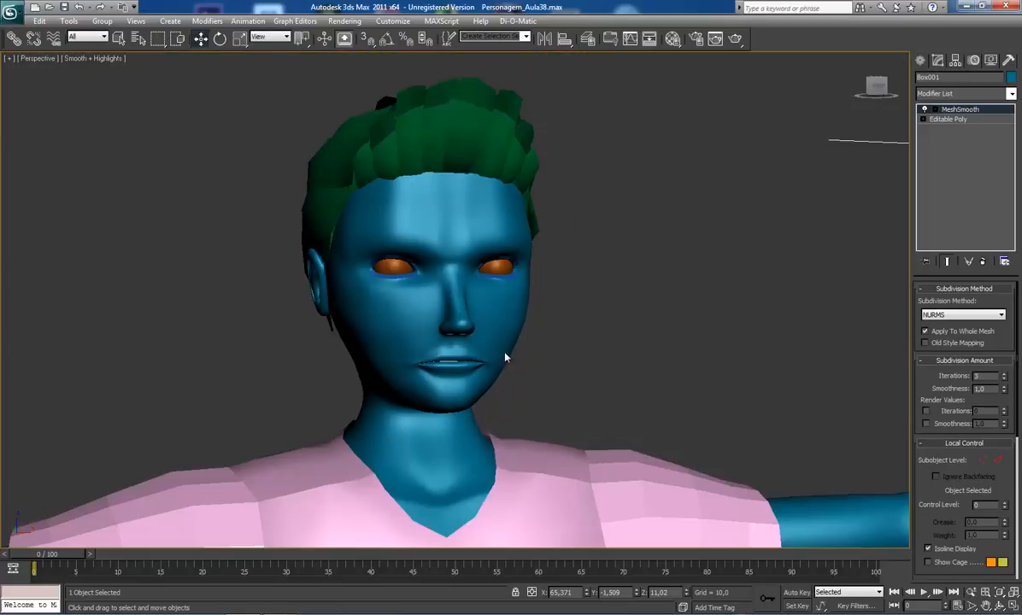
mouse_move(428, 313)
alt+middle_down()
mouse_move(365, 312)
mouse_move(529, 306)
mouse_move(447, 327)
mouse_move(424, 318)
alt+middle_up()
scroll(404, 338, up, 3)
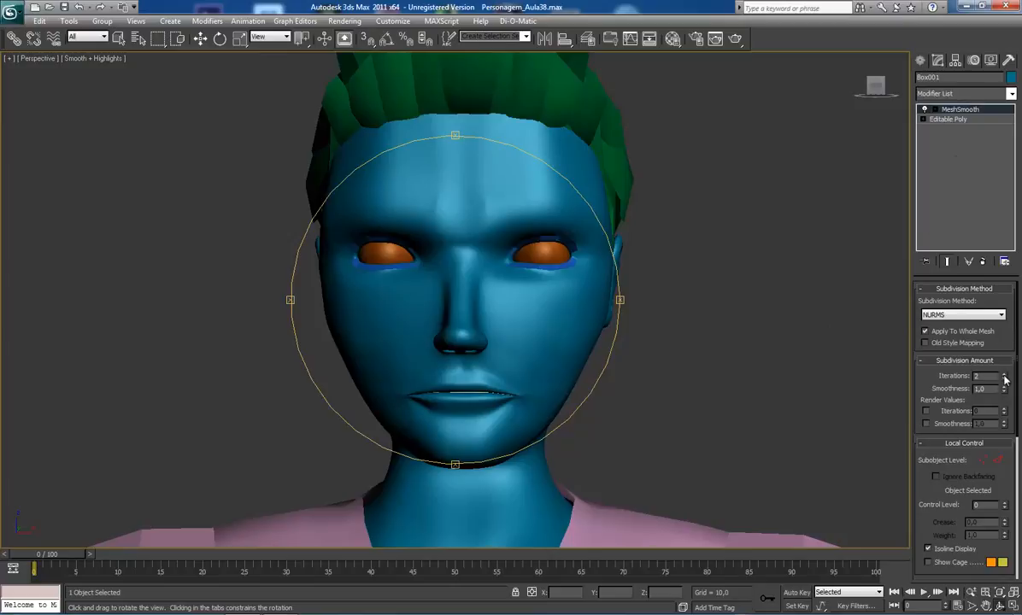
click(982, 262)
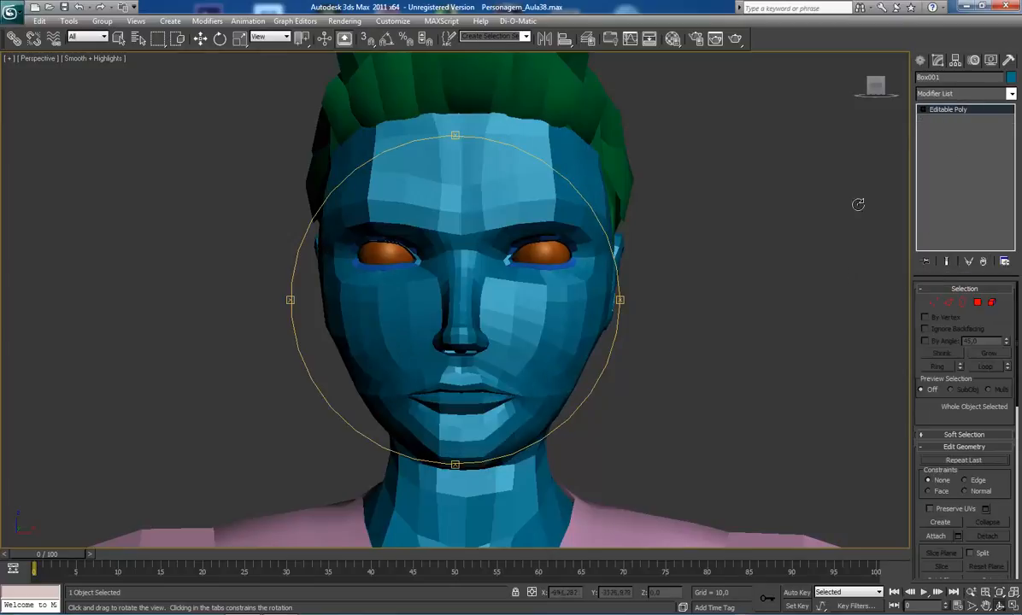
- Apply a TurboSmooth modifier to the character's body mesh
click(938, 94)
key(t)
key(t)
key(t)
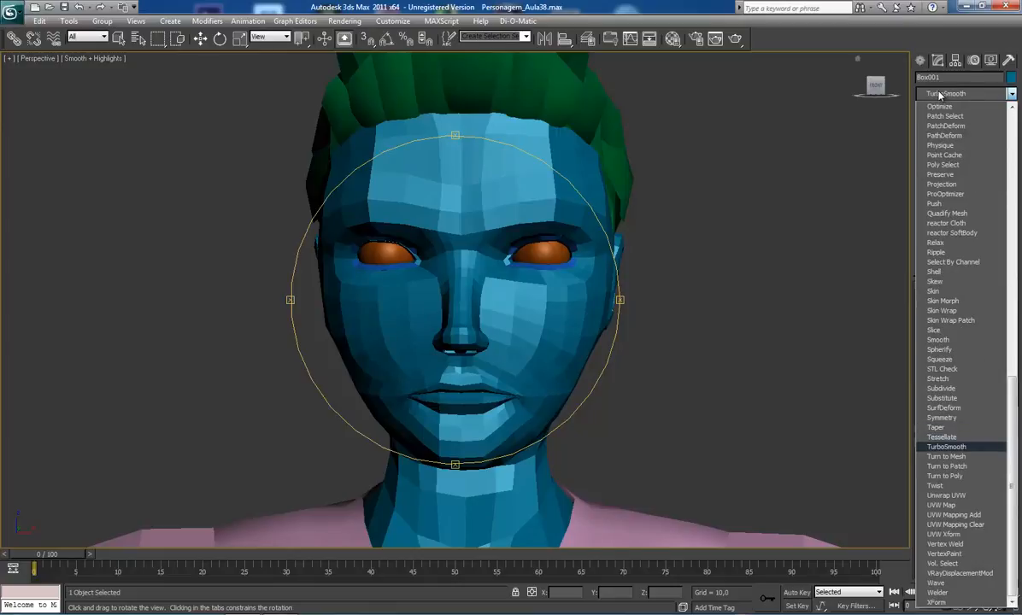
key(Return)
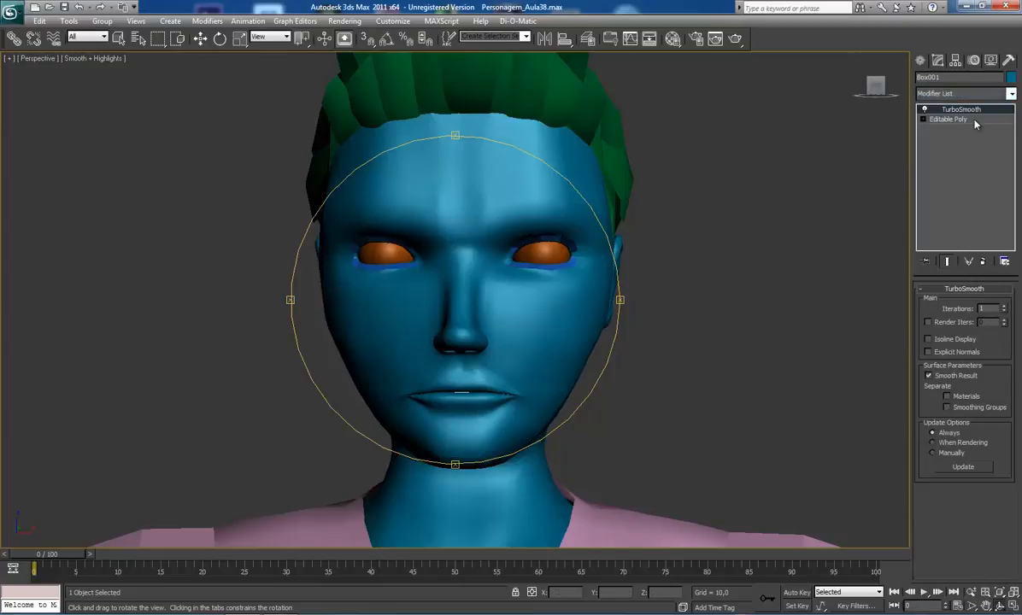
mouse_move(406, 300)
mouse_down()
mouse_move(403, 289)
mouse_move(421, 296)
mouse_up()
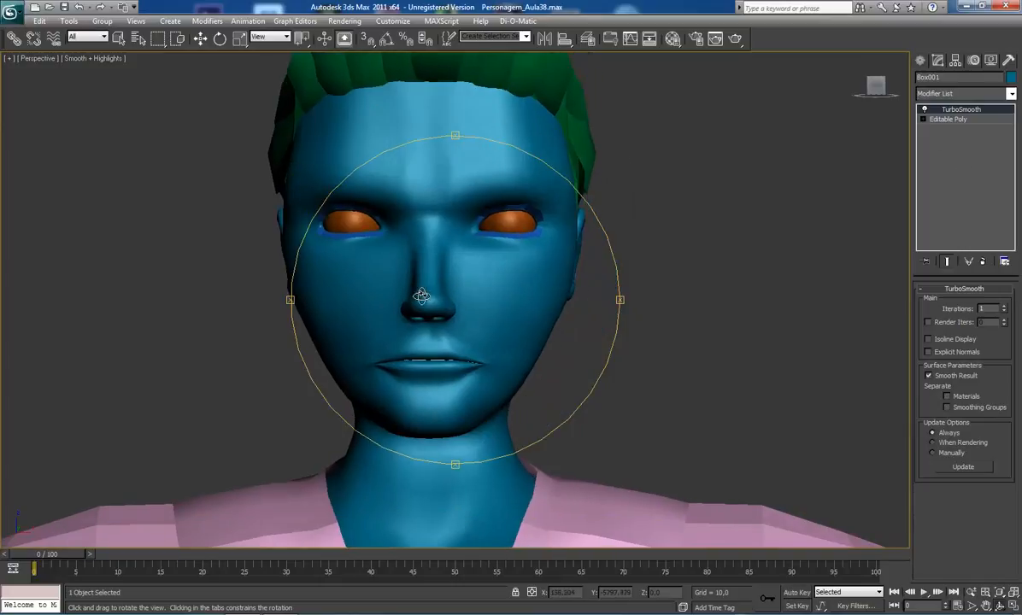
- Try 5 TurboSmooth iterations on the body, then reset the iterations to 0
click(1005, 307)
click(1004, 307)
click(1004, 308)
click(1005, 307)
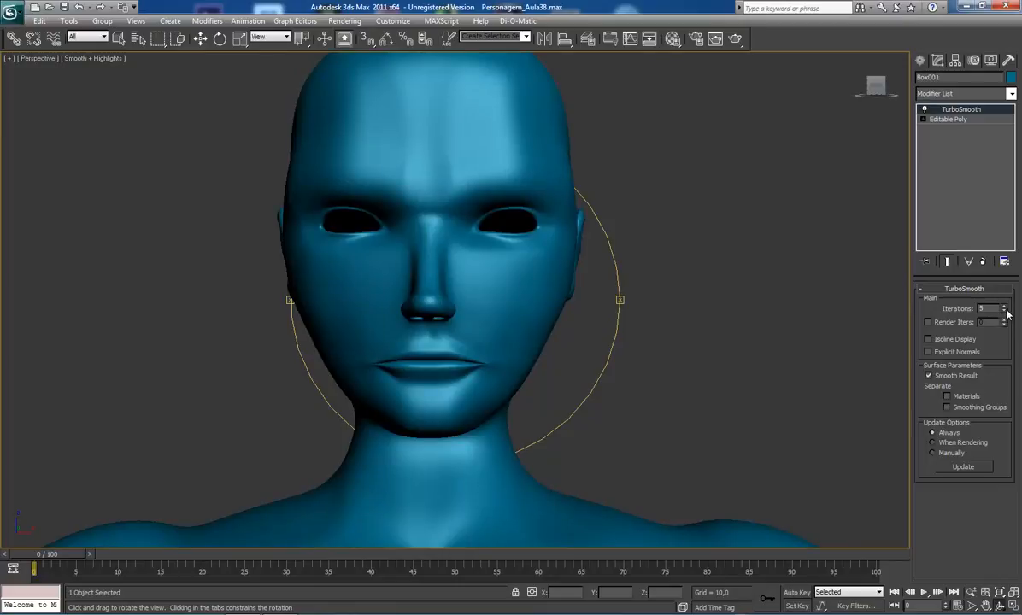
right_click(1004, 310)
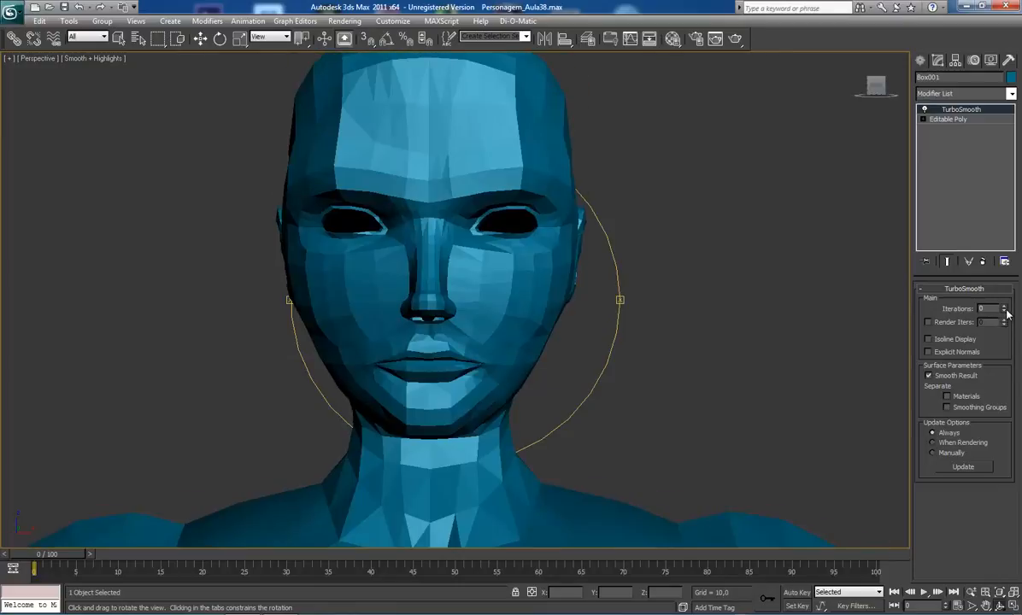
- Compare the unsmoothed face up close, then set the TurboSmooth iterations to 3
drag(599, 309, 588, 331)
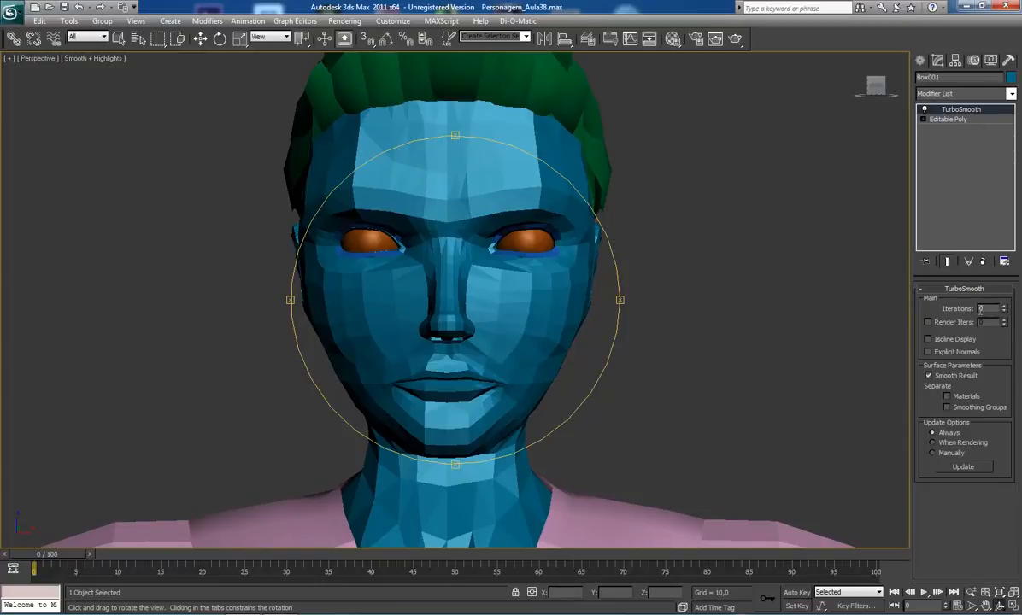
scroll(559, 311, up, 3)
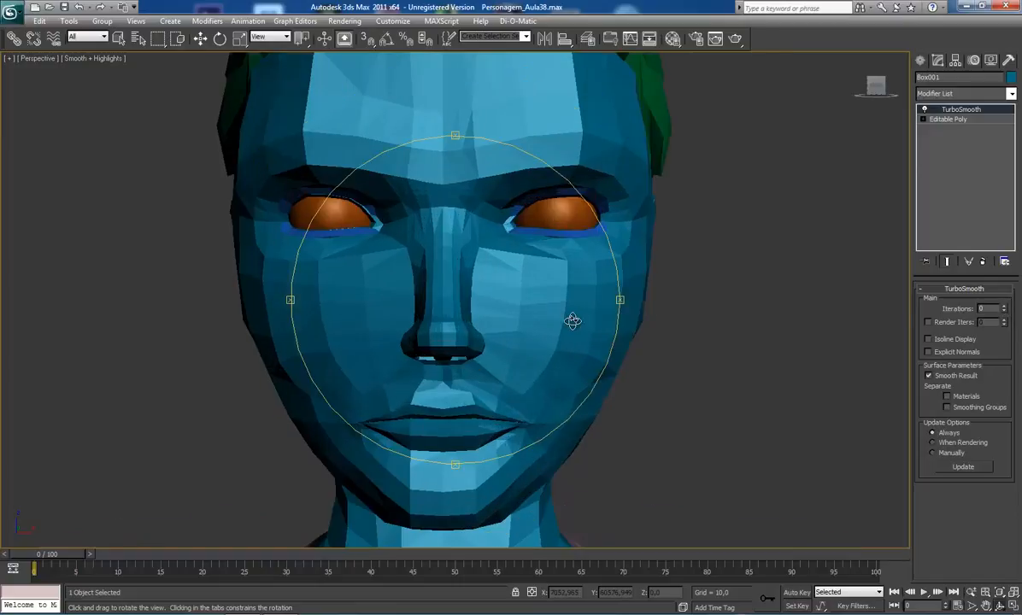
scroll(393, 247, down, 3)
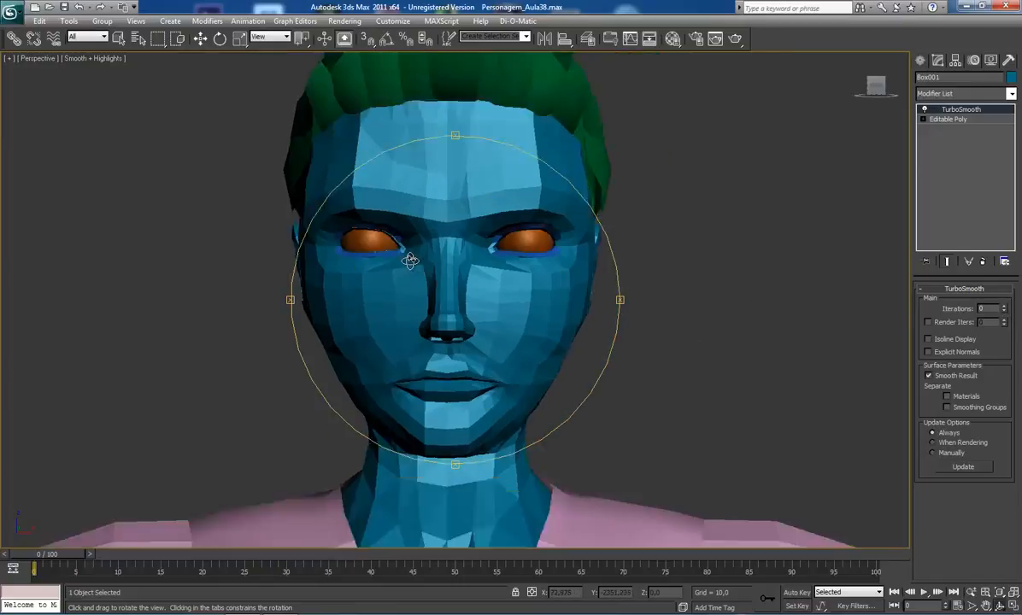
scroll(445, 320, up, 2)
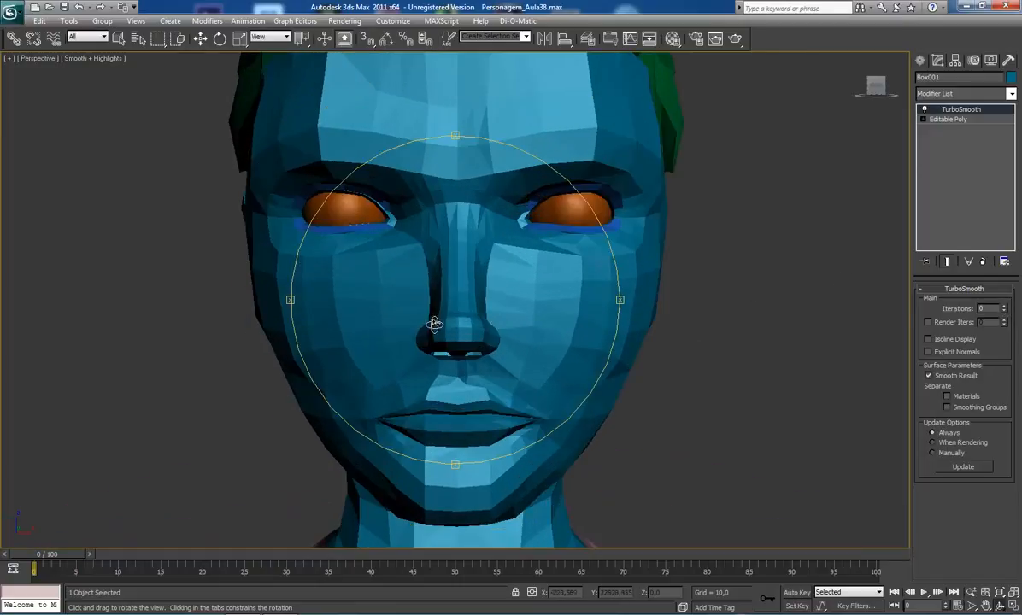
click(1005, 308)
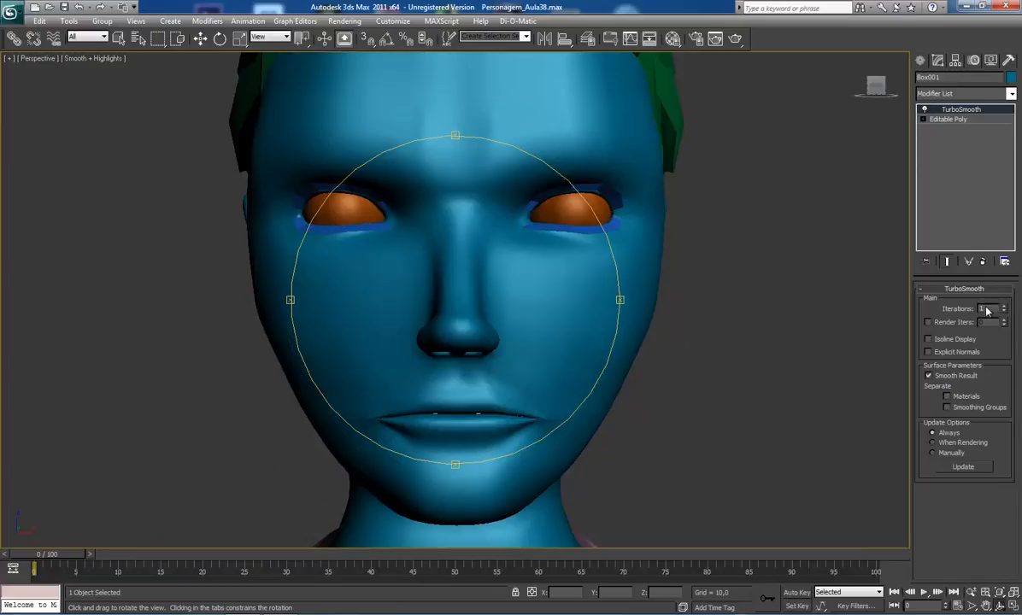
click(1005, 307)
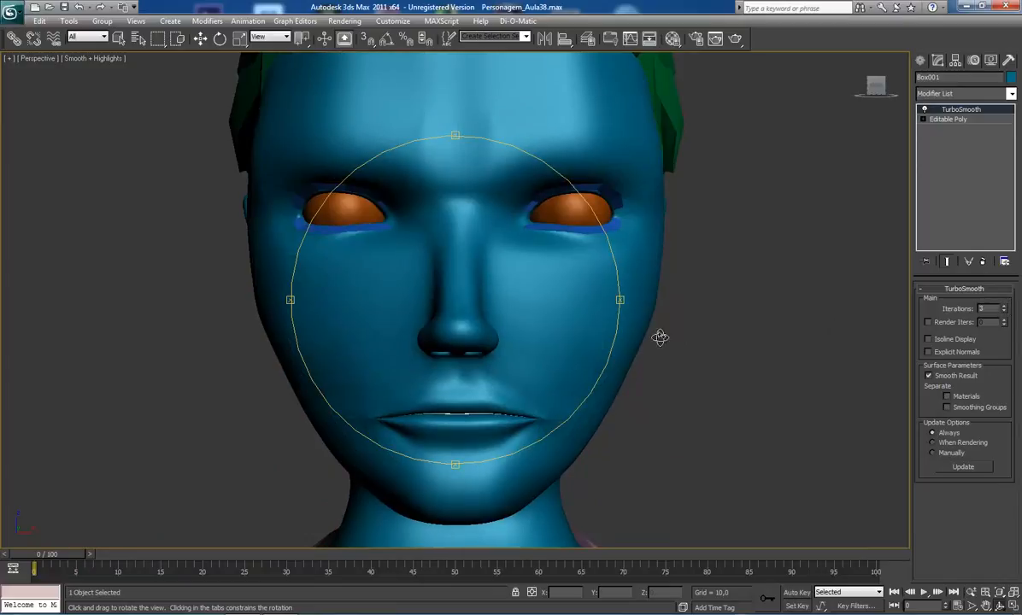
- Show the polygon and vertex statistics in the perspective viewport
click(36, 59)
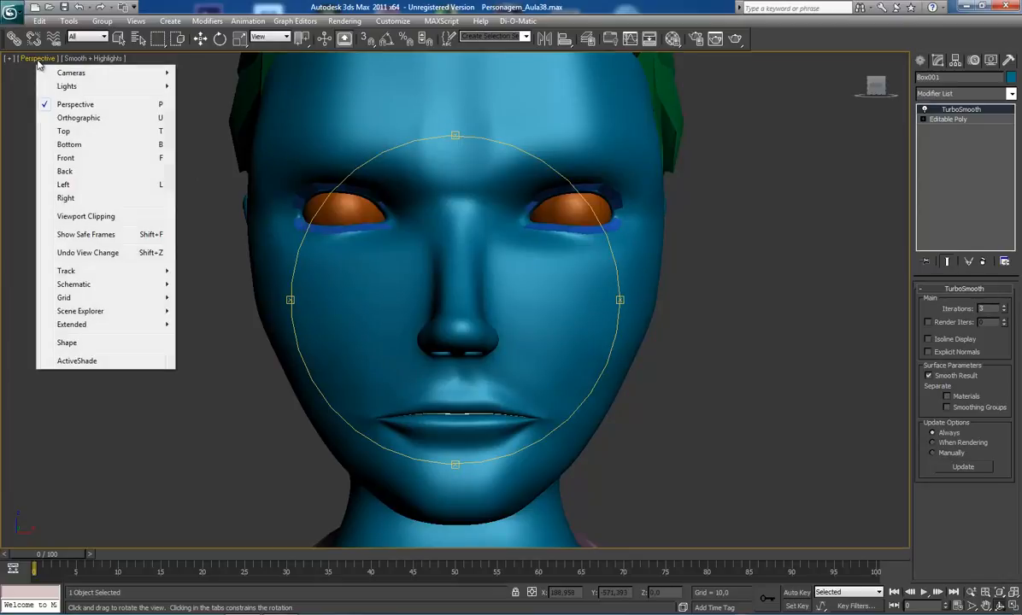
click(78, 58)
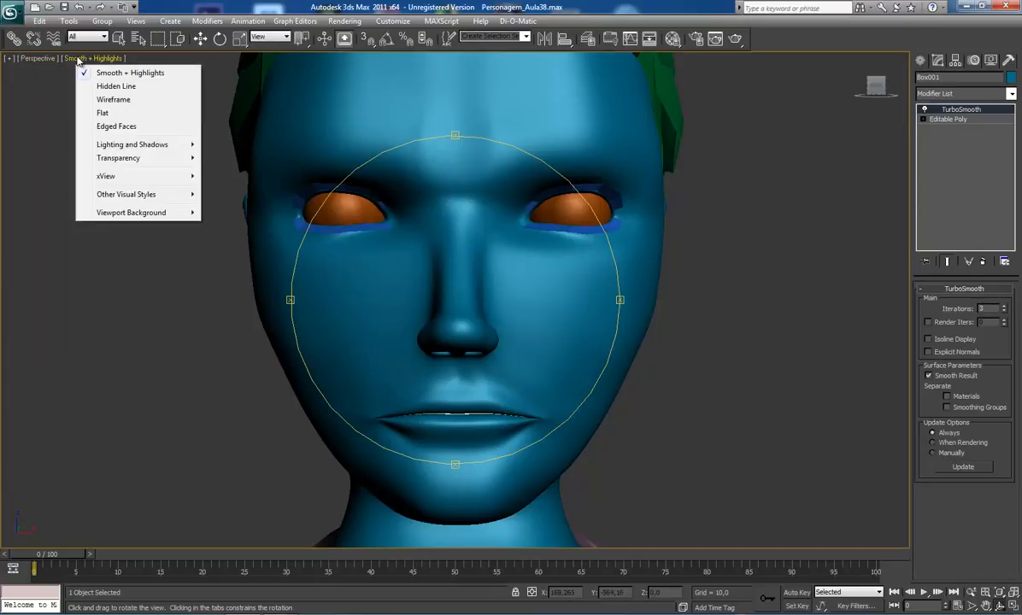
mouse_move(120, 151)
click(32, 60)
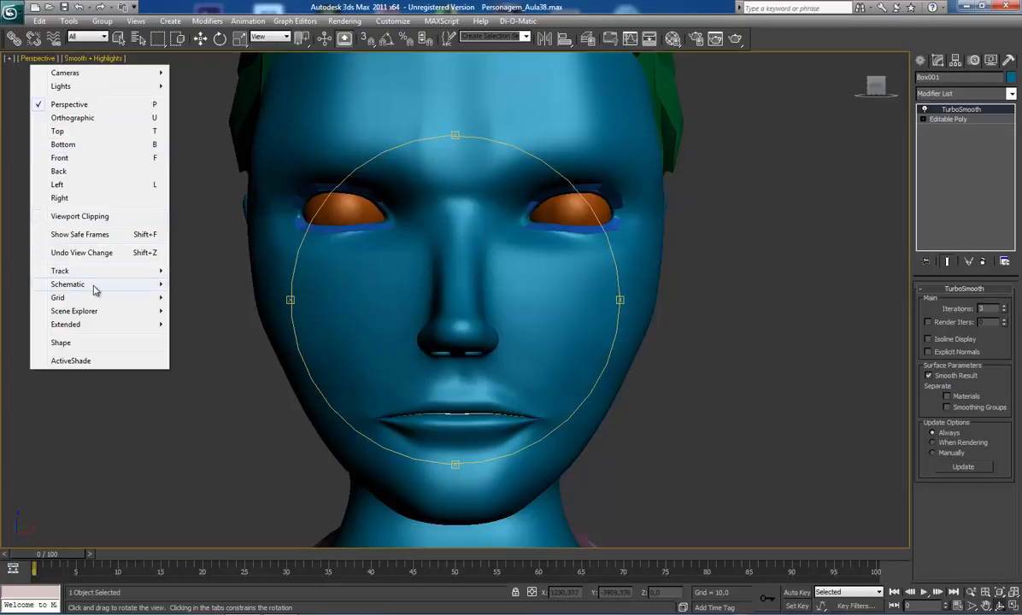
click(11, 59)
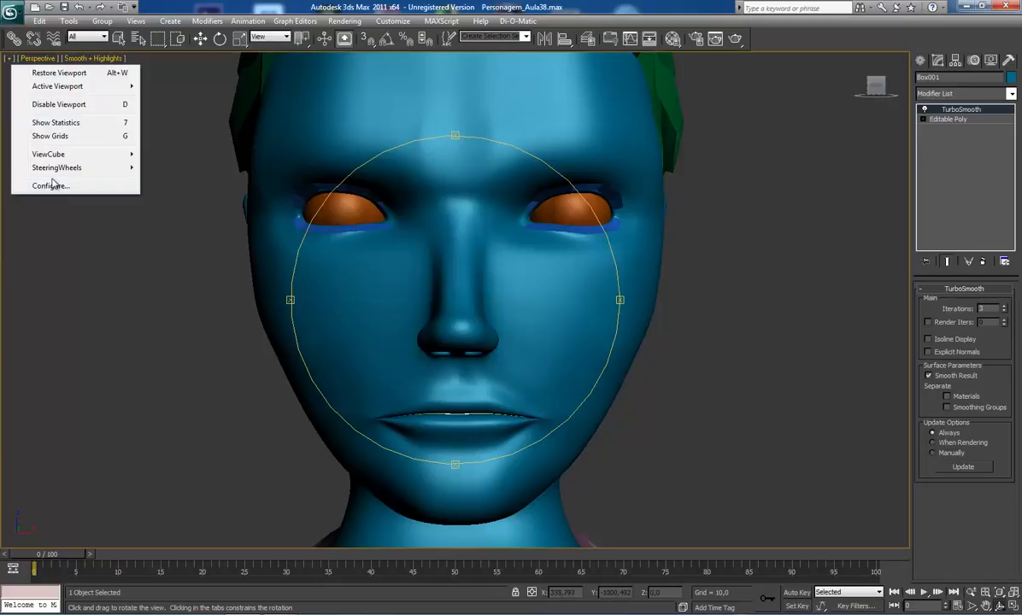
click(56, 123)
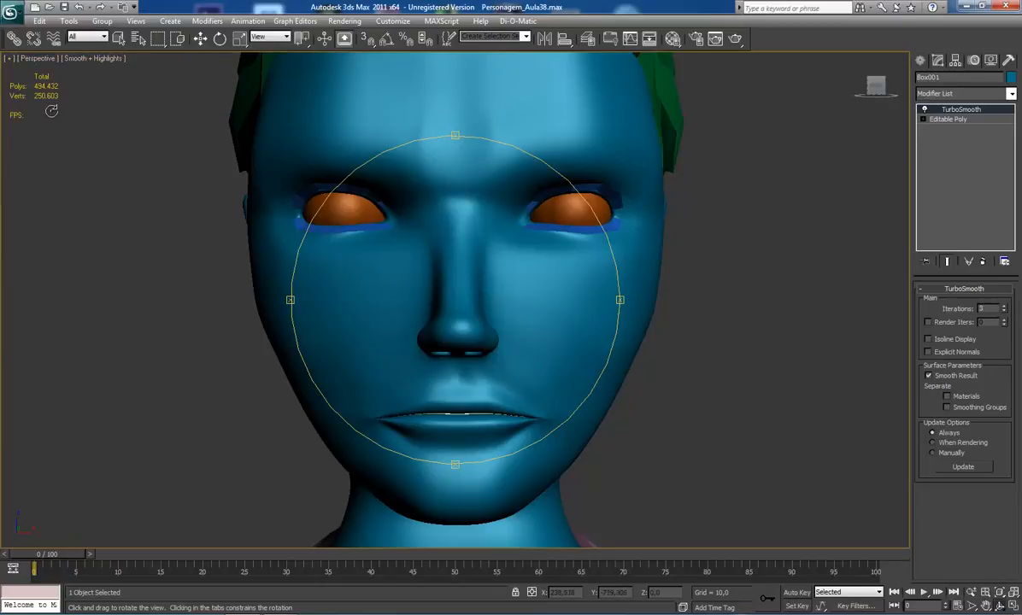
- Switch the TurboSmooth modifier off and back on to compare the polygon and vertex counts with and without smoothing
click(925, 110)
click(924, 110)
drag(145, 196, 98, 164)
click(925, 111)
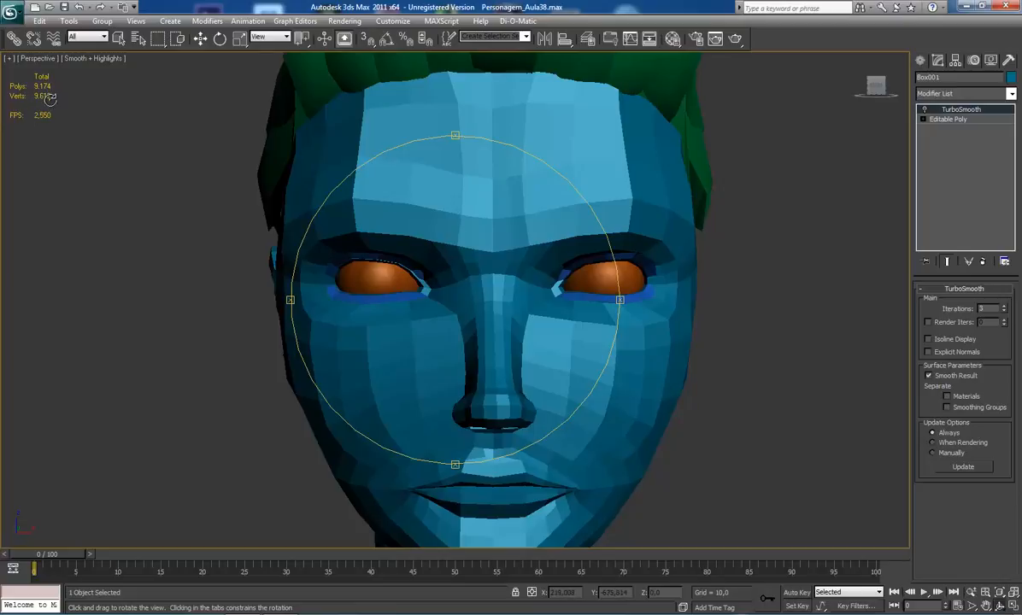
scroll(393, 300, down, 2)
scroll(393, 300, up, 2)
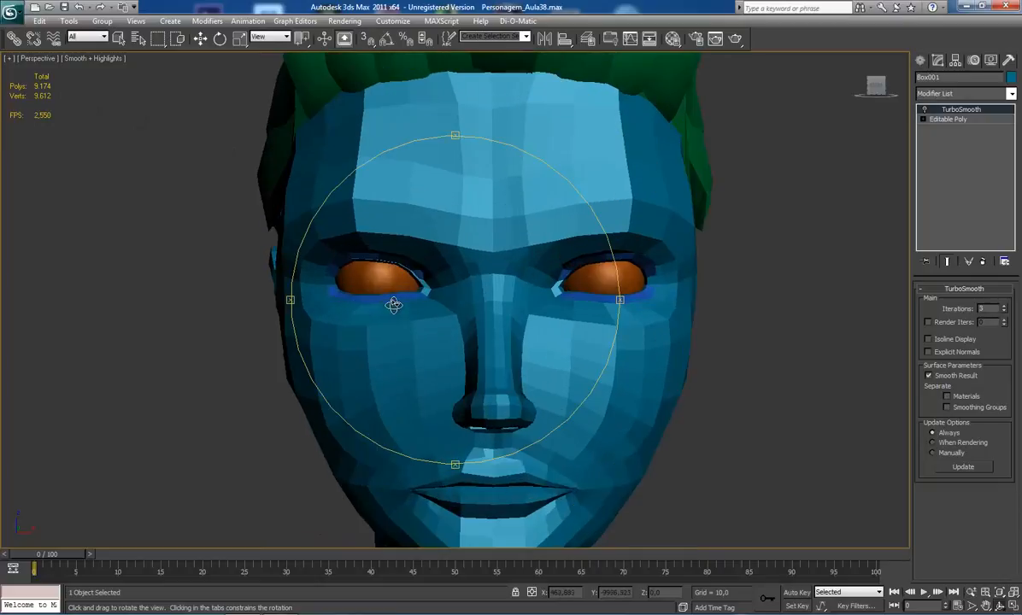
click(925, 110)
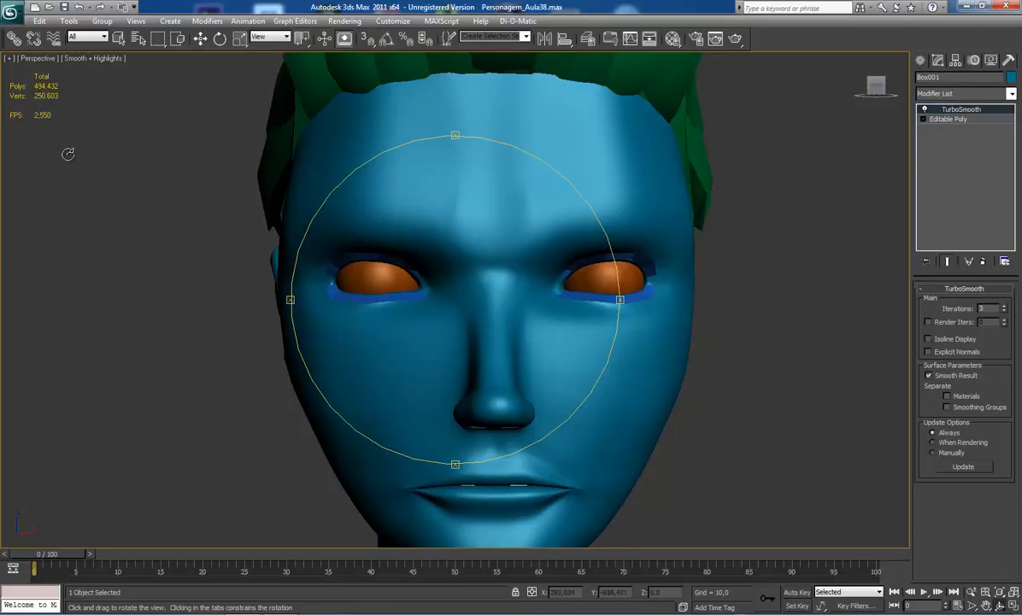
- Leave the orbit mode and examine the smoothed head from near and far
right_click(64, 128)
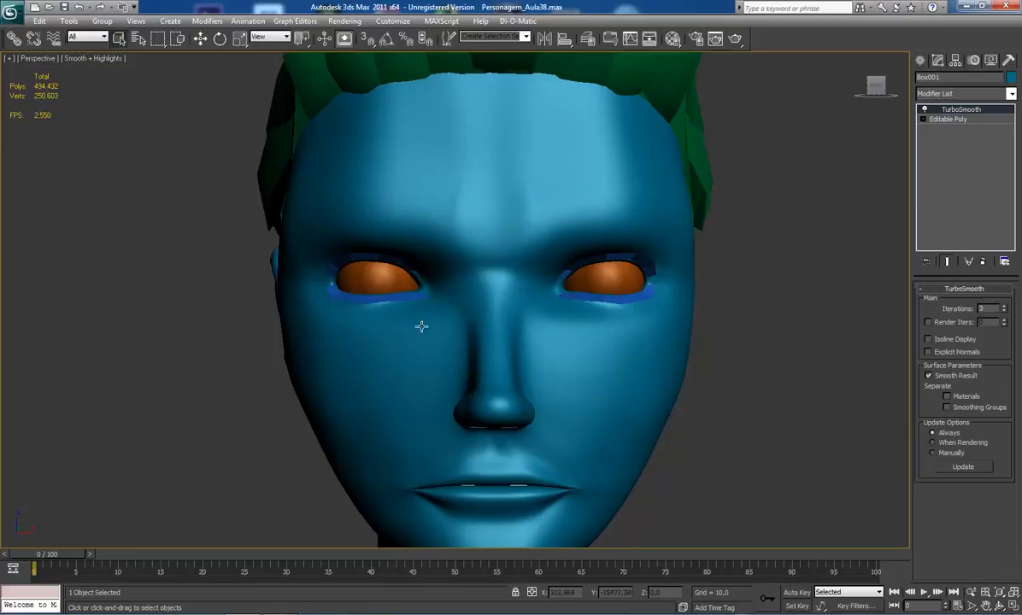
scroll(411, 350, down, 5)
scroll(407, 368, up, 4)
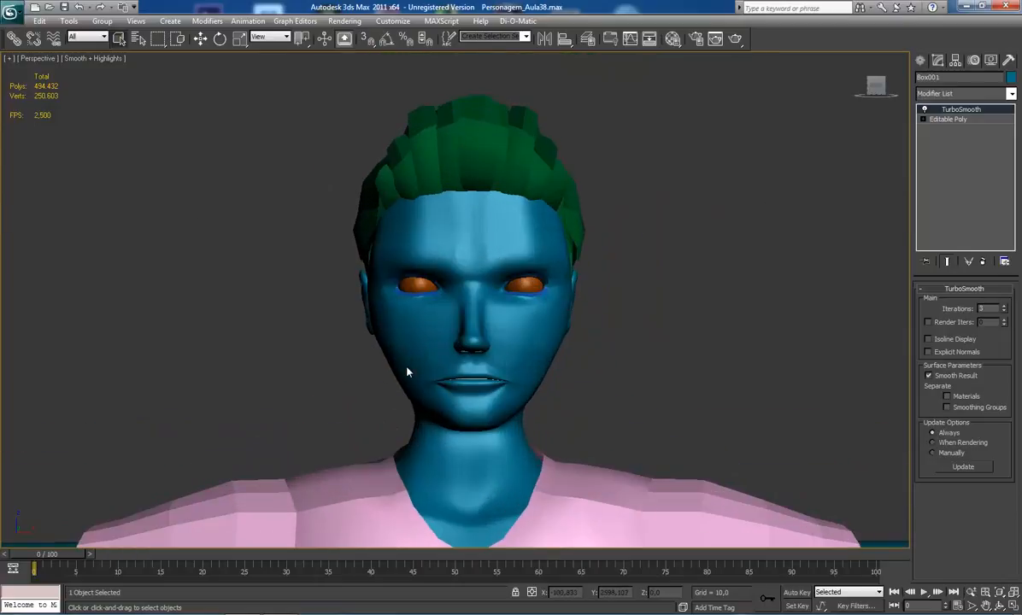
- Set the TurboSmooth iterations to 0 and turn on edged faces to examine the face's base mesh up close
middle_drag(407, 369, 345, 355)
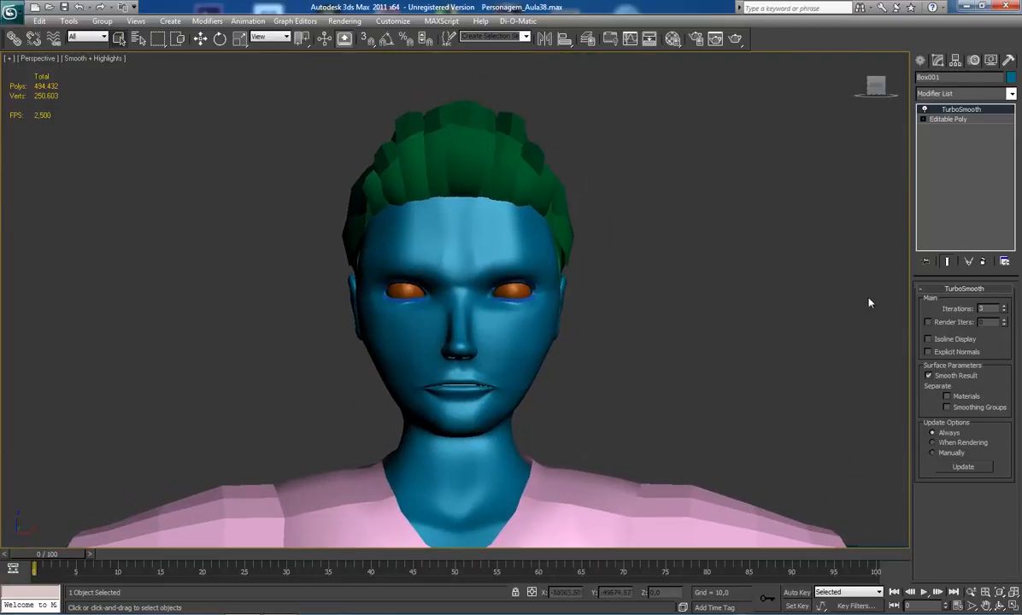
click(1004, 311)
click(1004, 311)
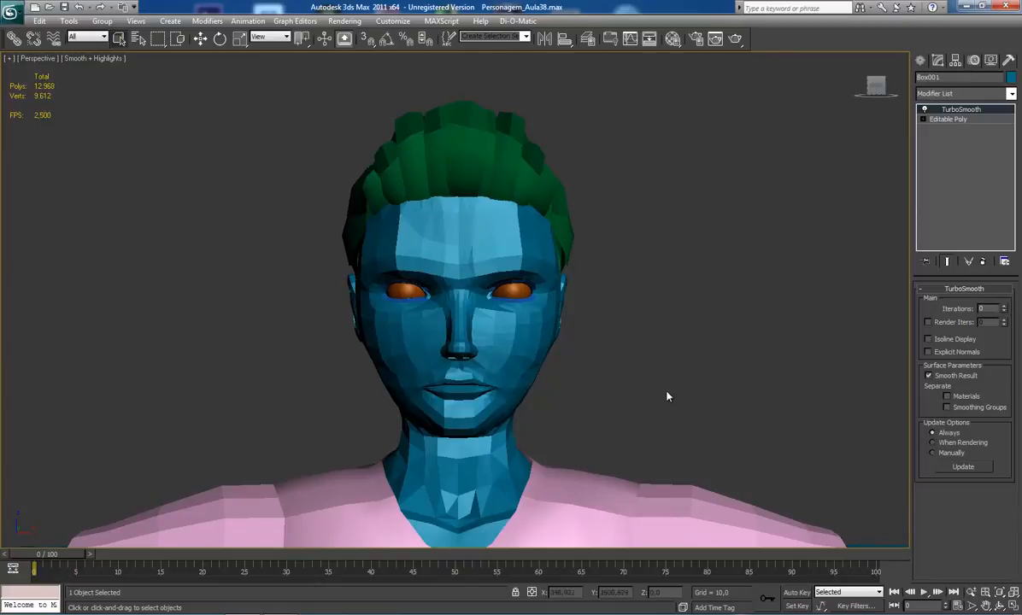
scroll(718, 380, up, 2)
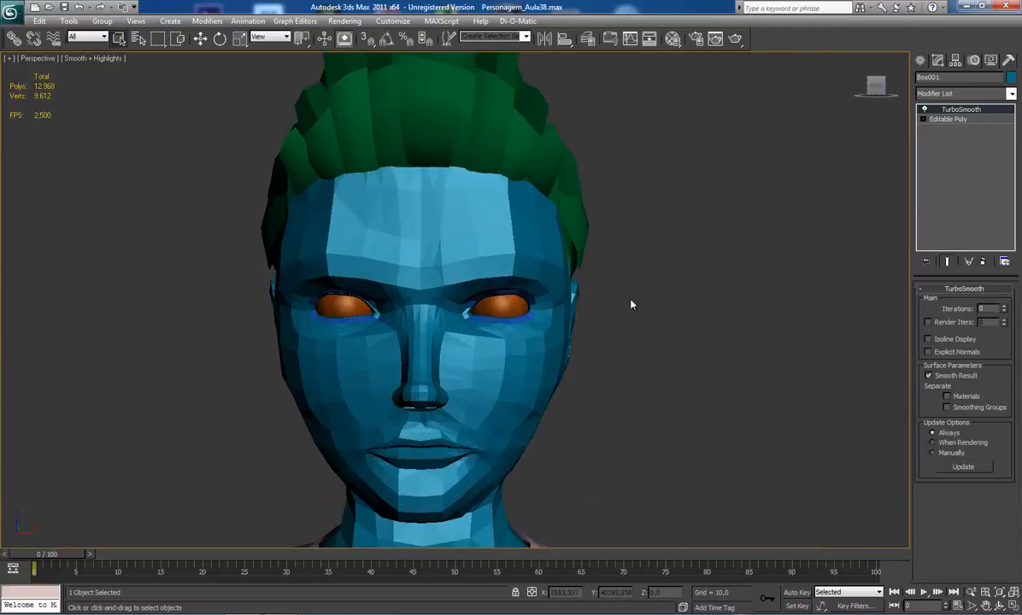
key(F4)
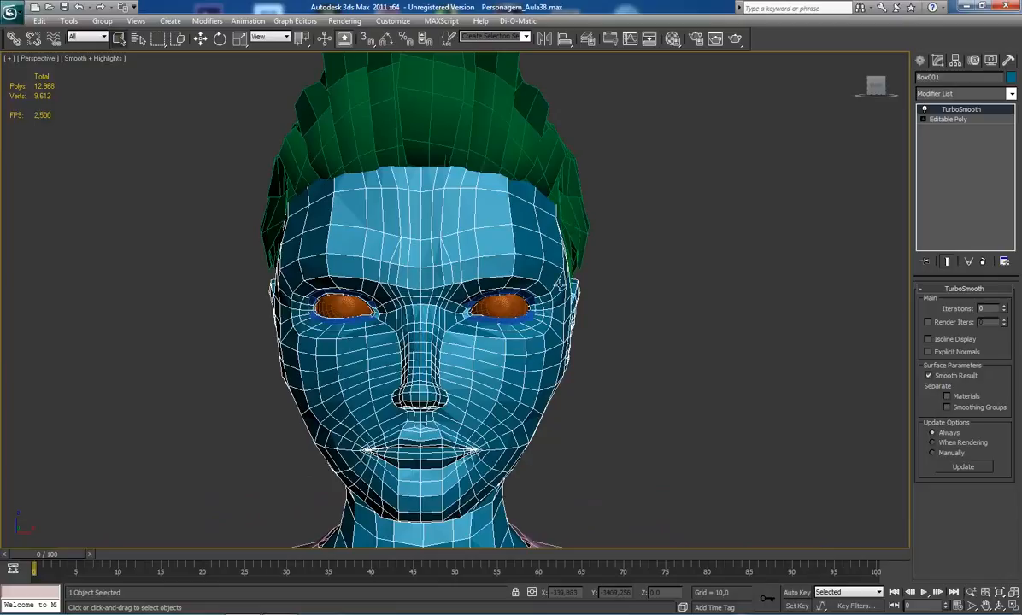
scroll(524, 267, up, 2)
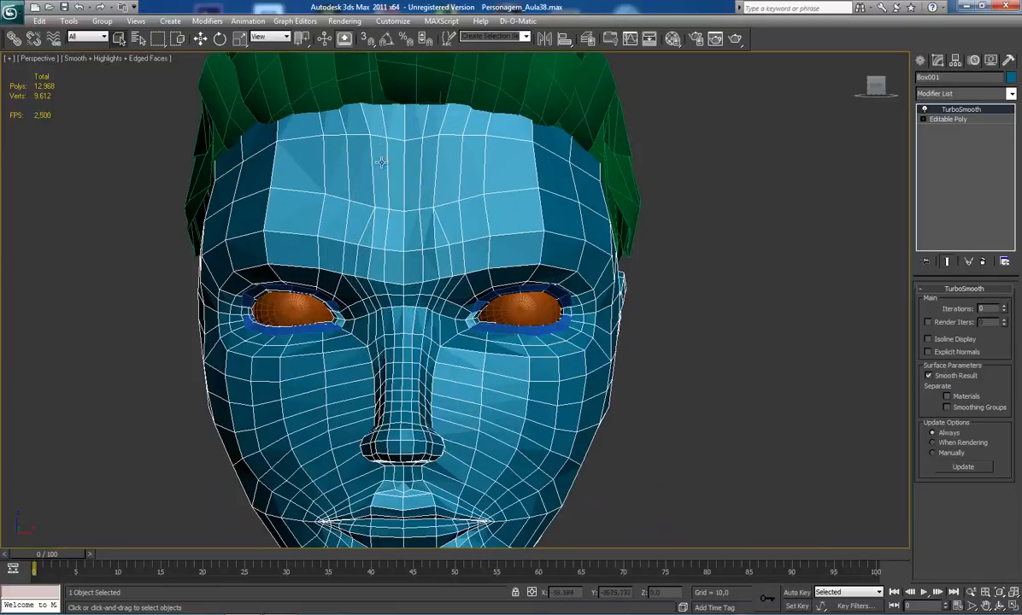
- Raise the TurboSmooth iterations to 4 to inspect the wireframe density, then reset them to 0
click(1004, 306)
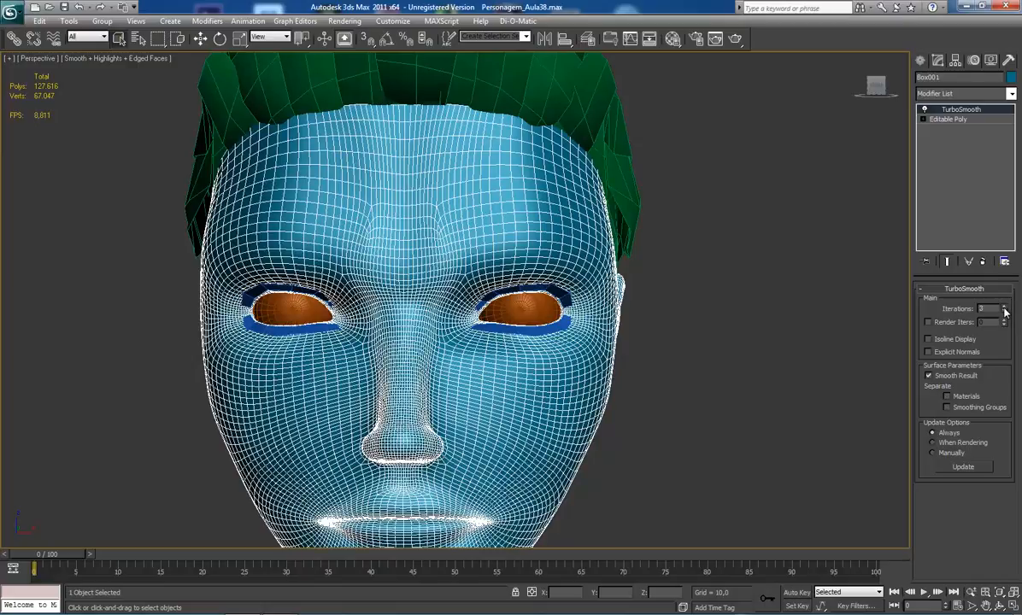
click(1005, 308)
click(1005, 308)
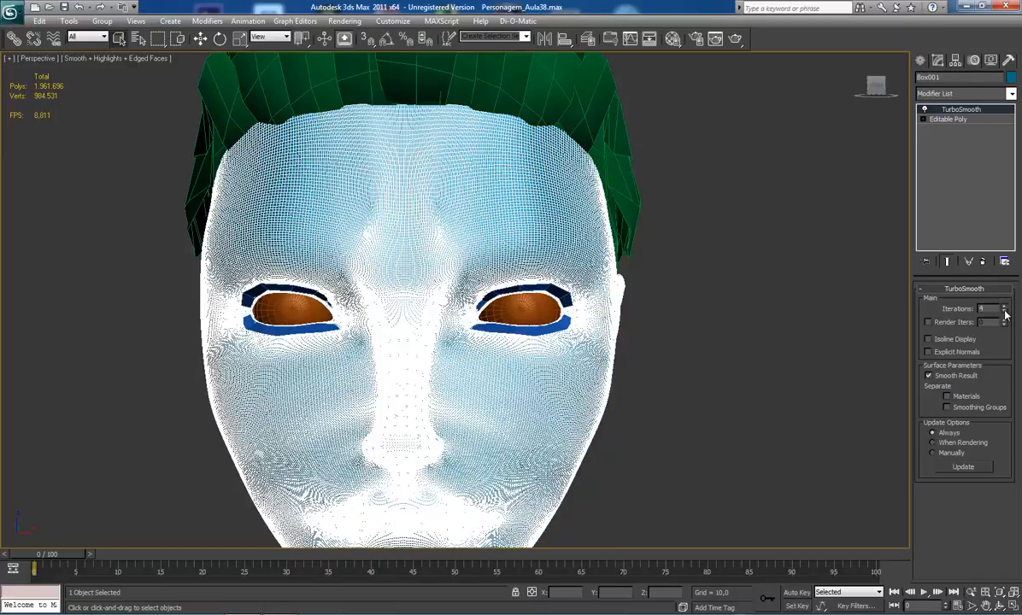
right_click(1004, 314)
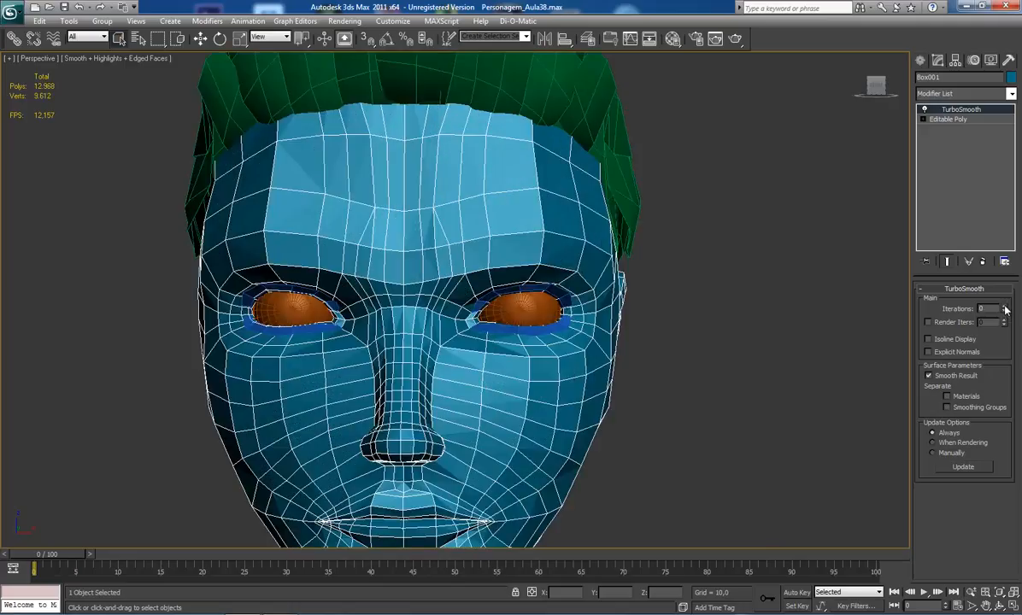
- Increase the TurboSmooth iterations to 1 and then to 3, examining the face's mesh density
click(1005, 307)
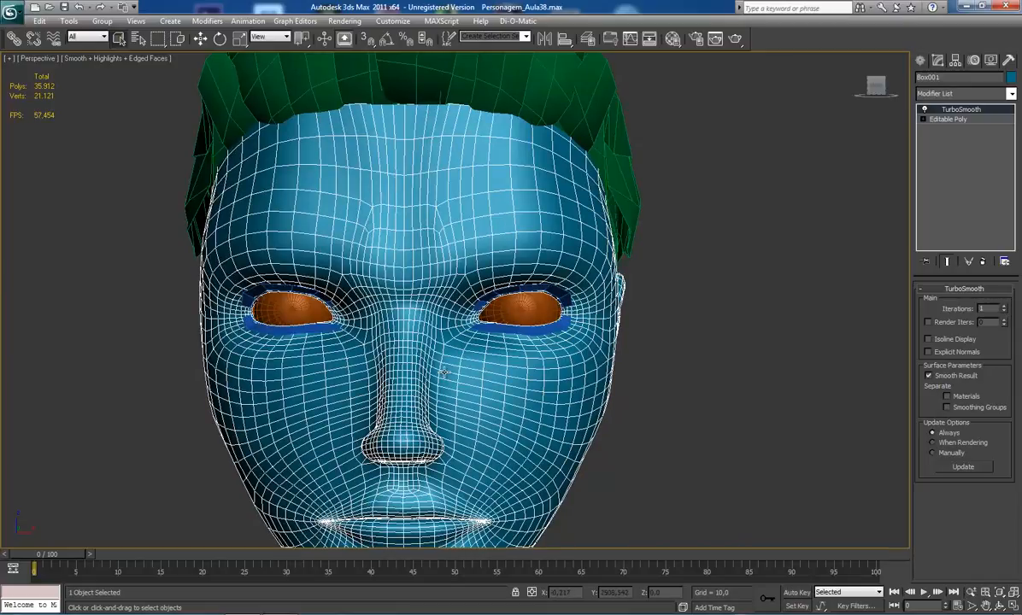
click(1005, 308)
click(1004, 308)
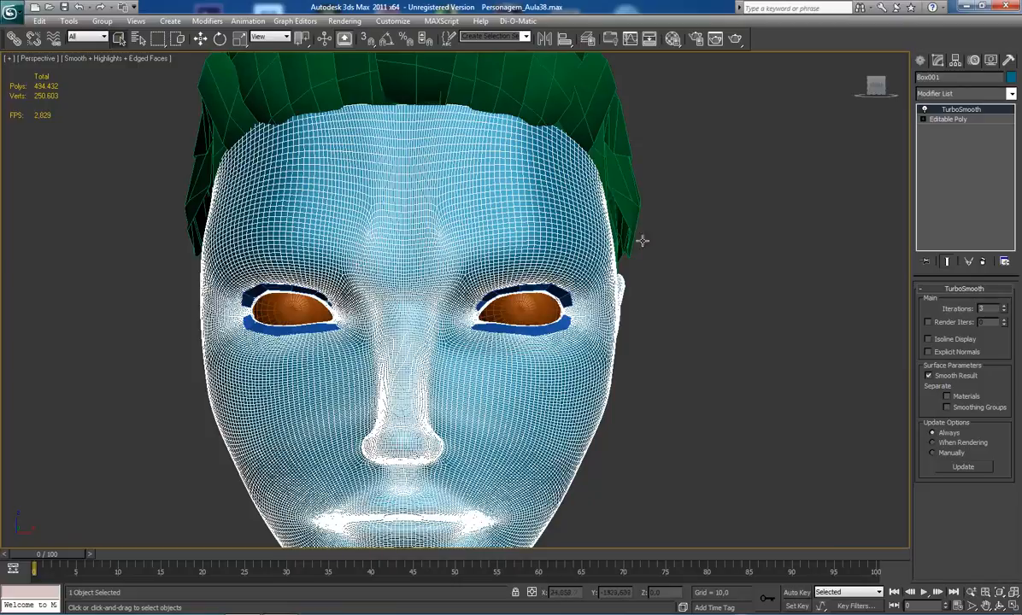
click(1005, 312)
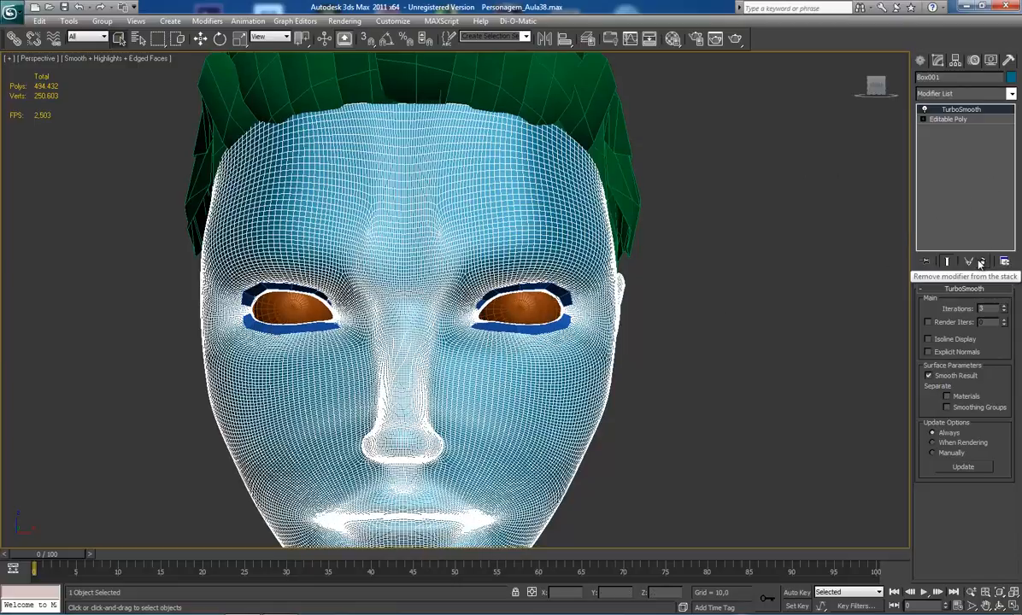
scroll(295, 257, down, 3)
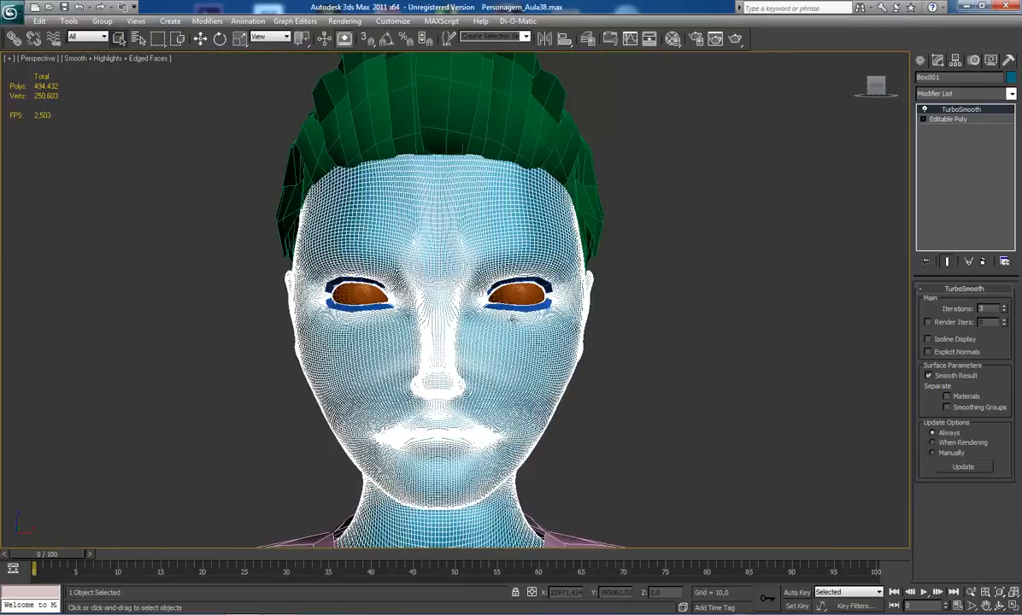
scroll(508, 290, up, 3)
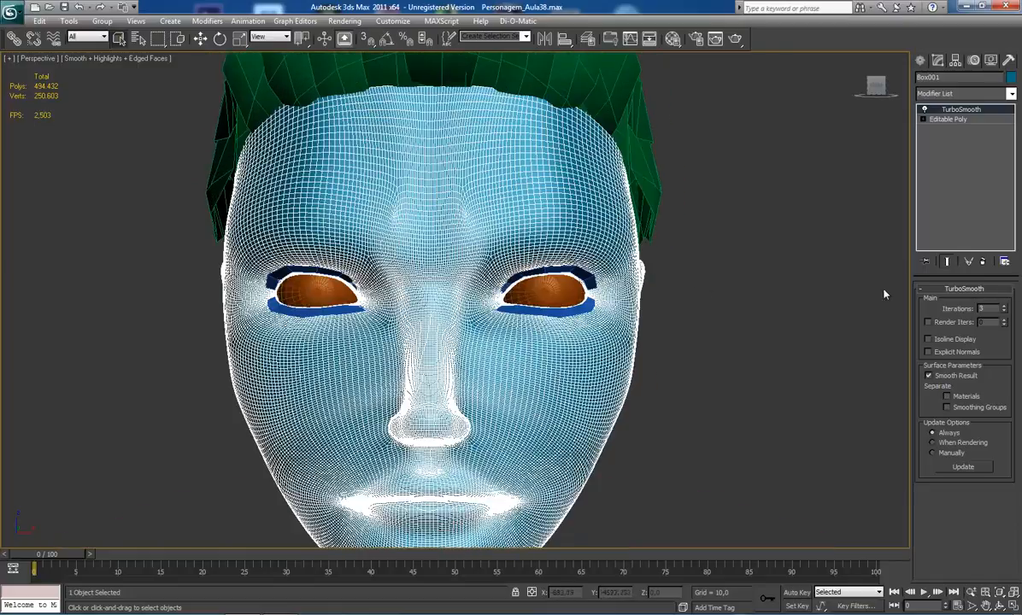
- Remove the TurboSmooth modifier from the body and apply a MeshSmooth modifier in its place
click(984, 263)
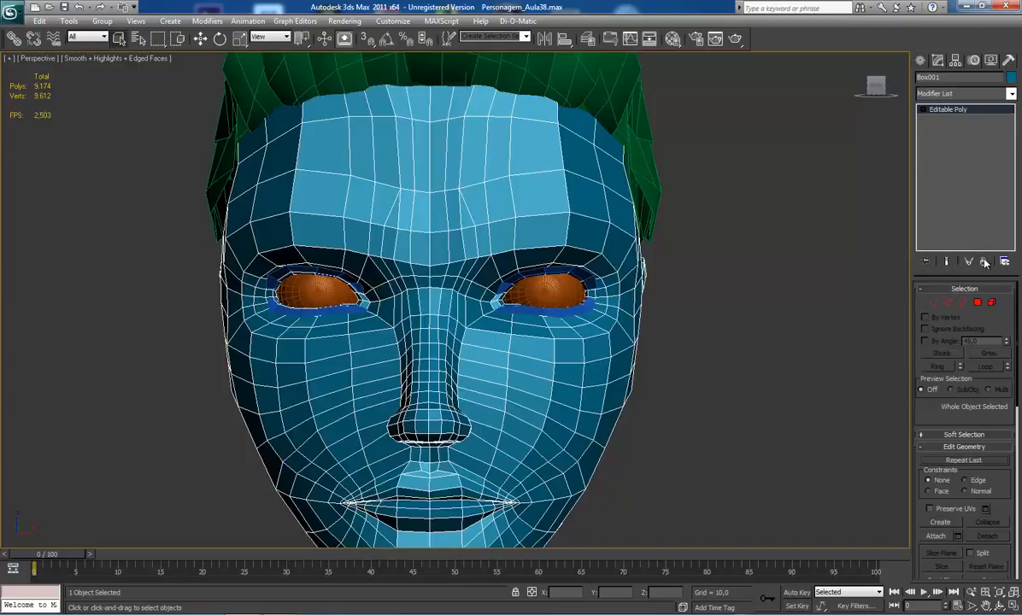
click(939, 95)
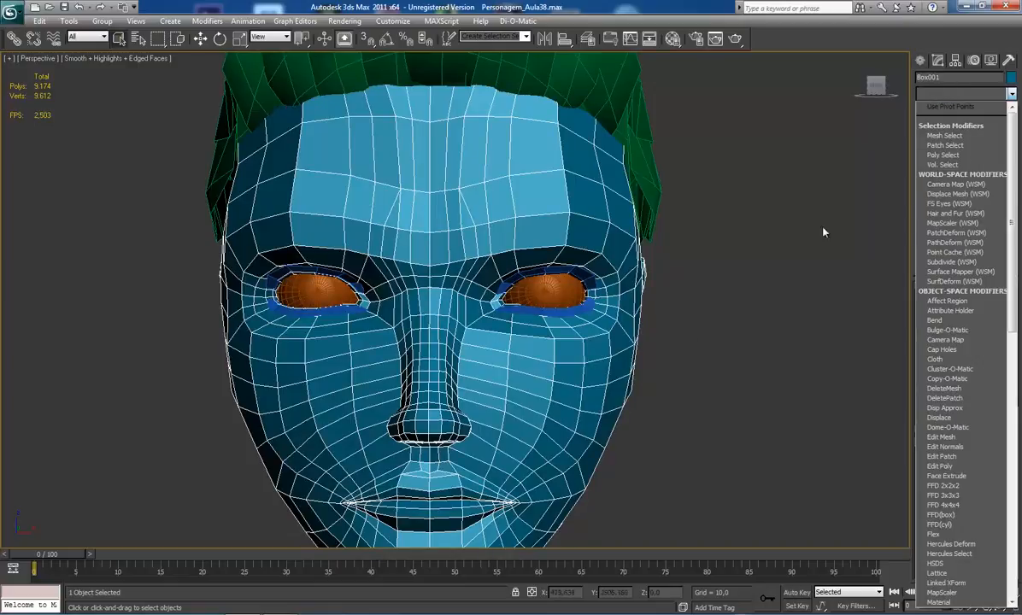
click(669, 354)
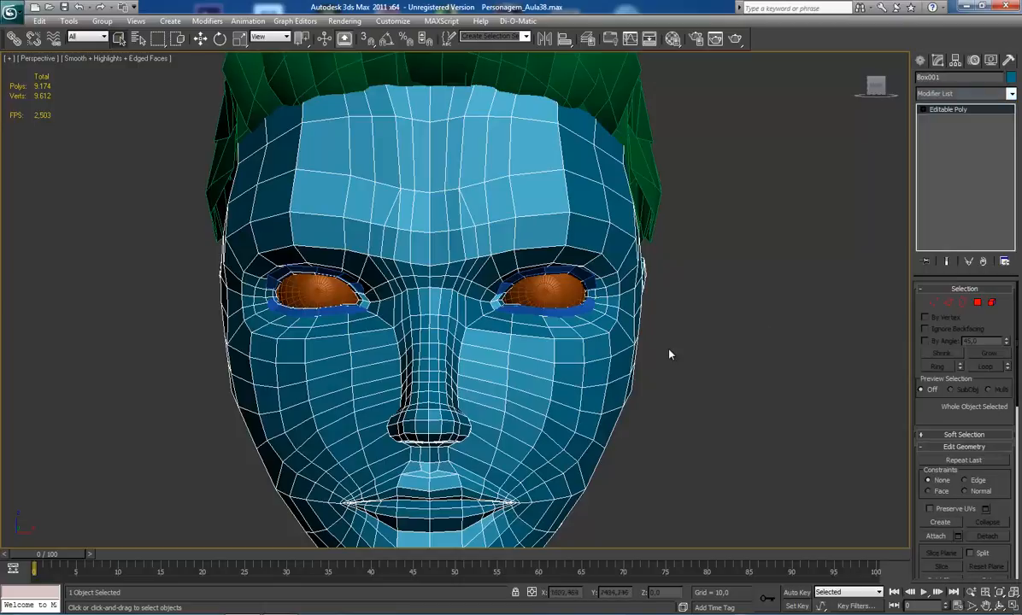
click(974, 94)
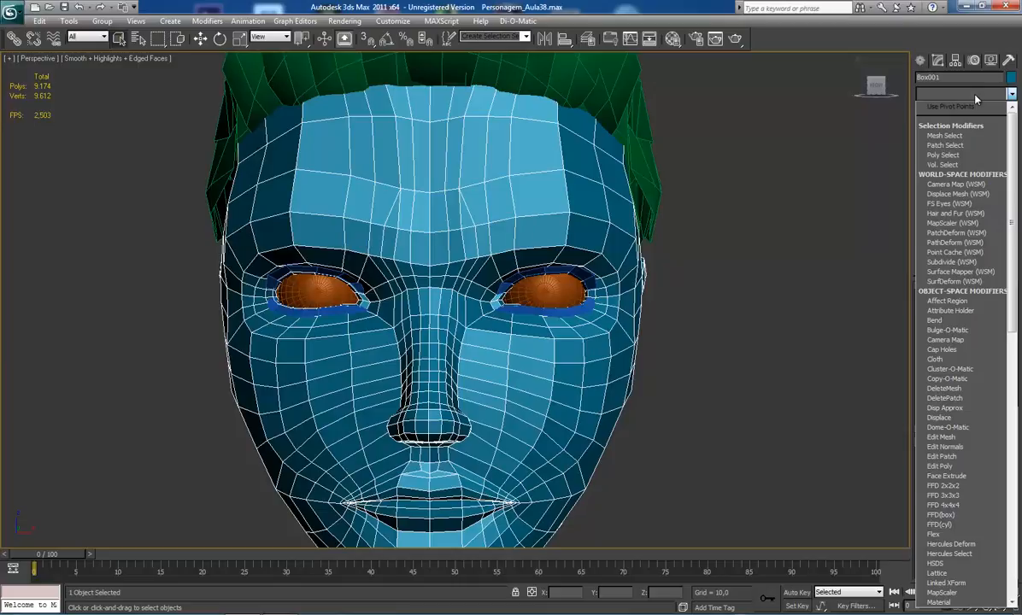
key(m)
key(m)
key(m)
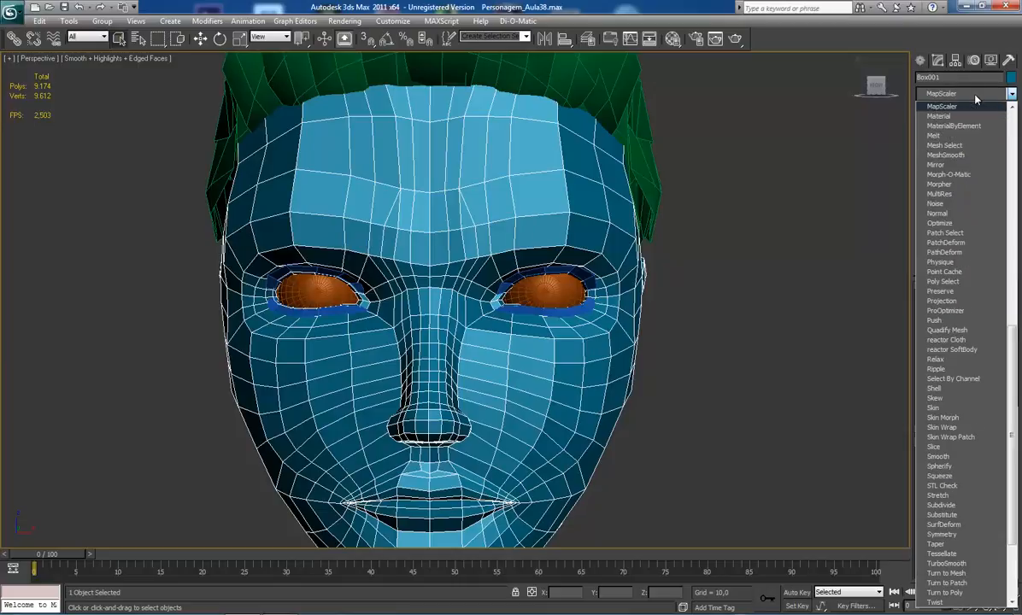
key(m)
key(m)
key(m)
key(m)
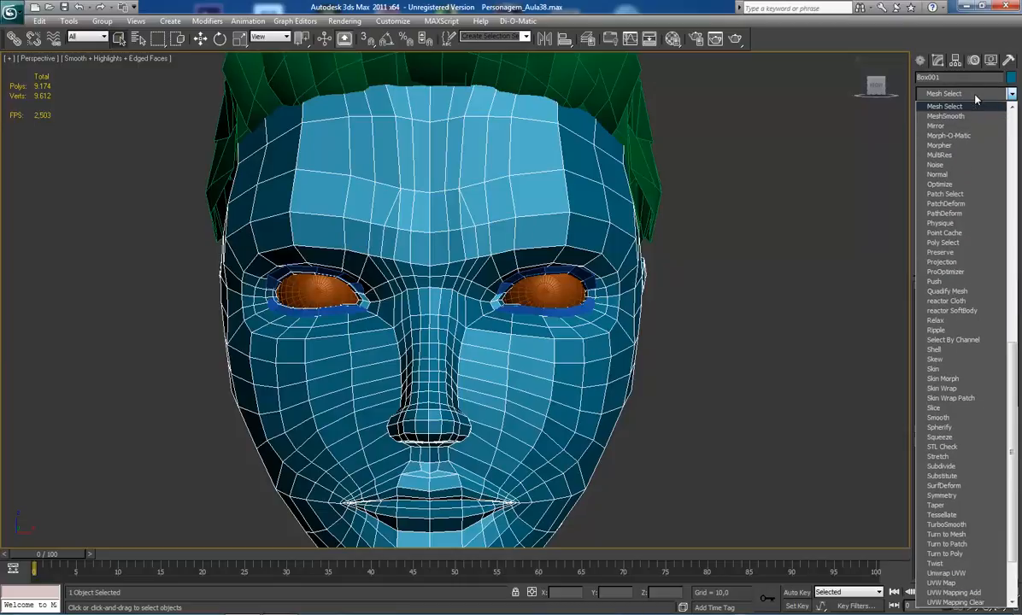
key(m)
key(Return)
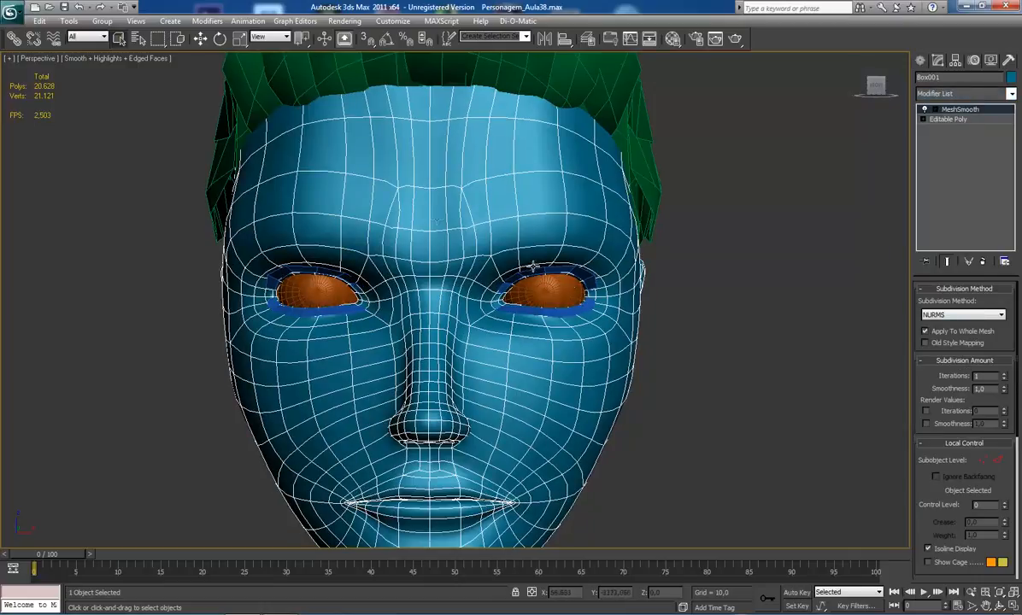
- Set the MeshSmooth iterations to 3 and examine the smoothed head from near and far
click(1004, 377)
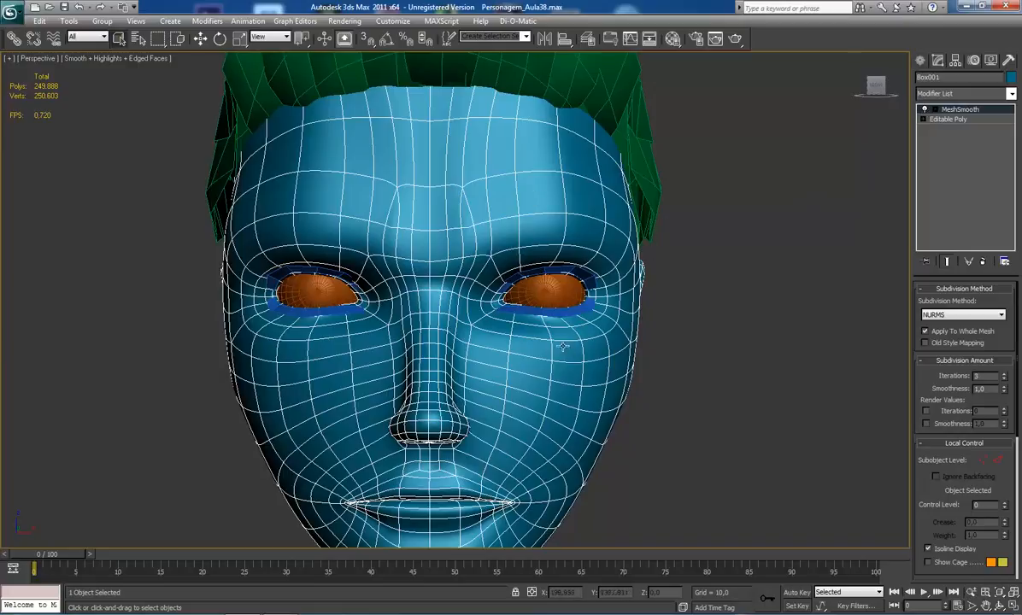
scroll(564, 342, down, 5)
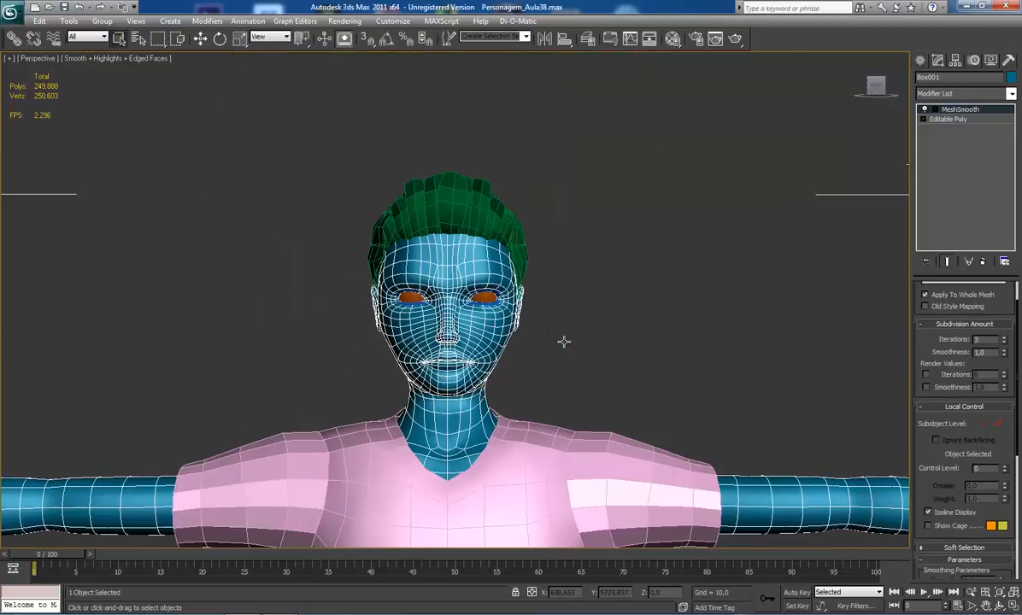
scroll(564, 341, up, 5)
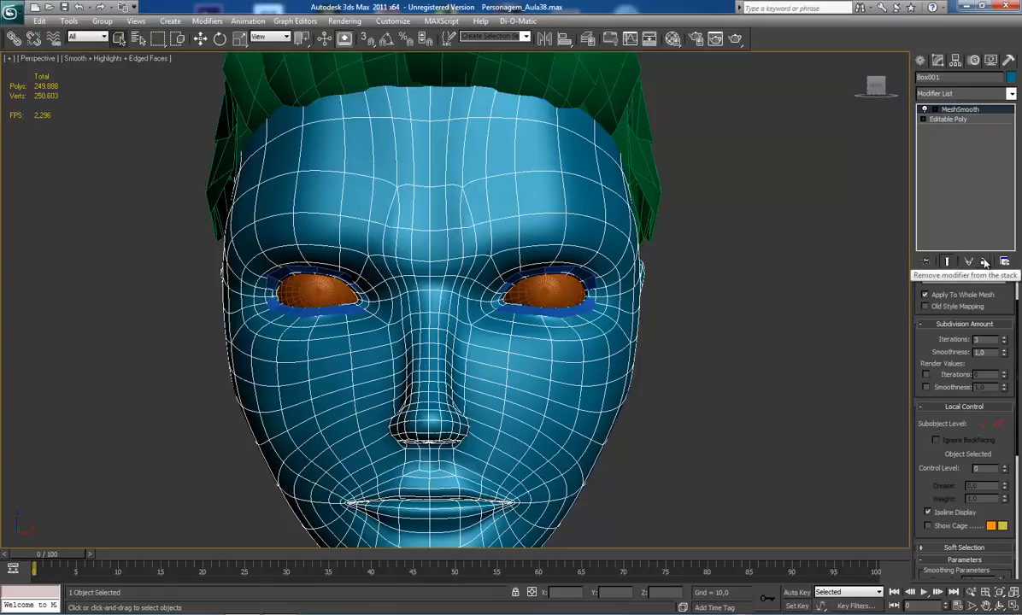
scroll(533, 331, down, 2)
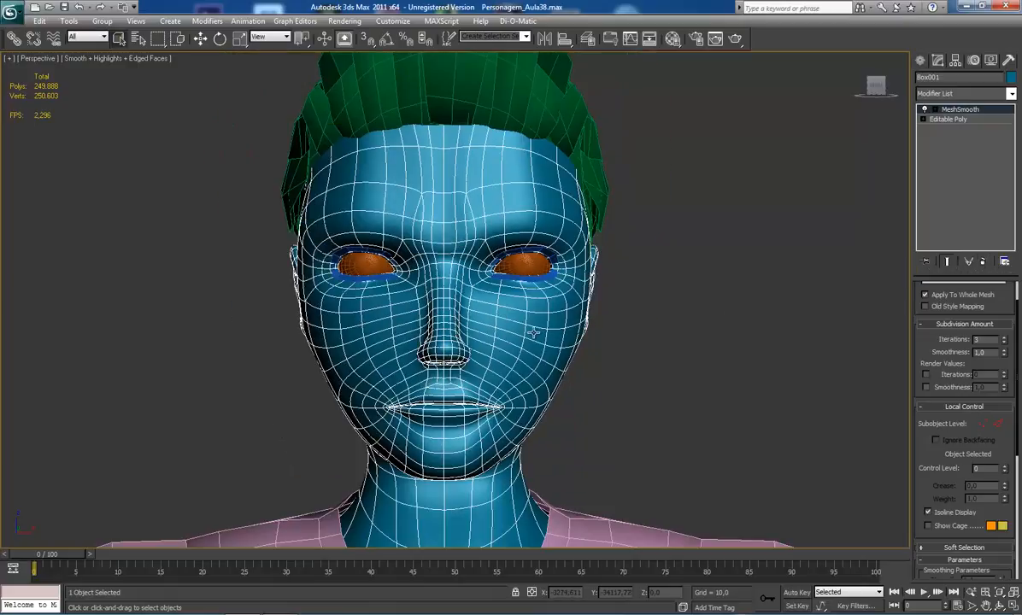
scroll(533, 332, up, 1)
scroll(479, 342, up, 1)
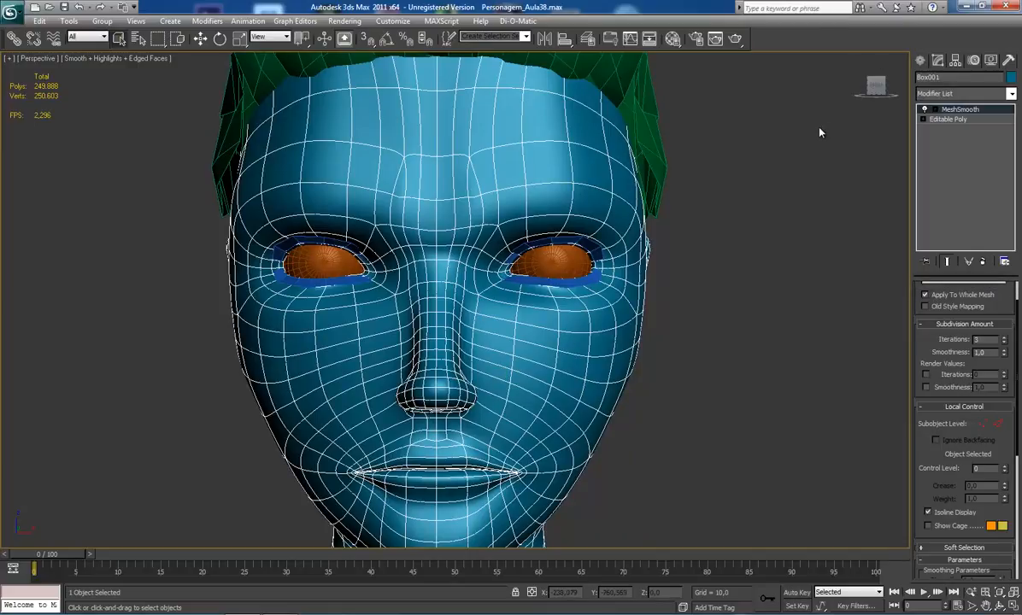
- Save the scene, then reset the MeshSmooth iterations to 0 and inspect the face
key(ctrl+s)
right_click(1004, 343)
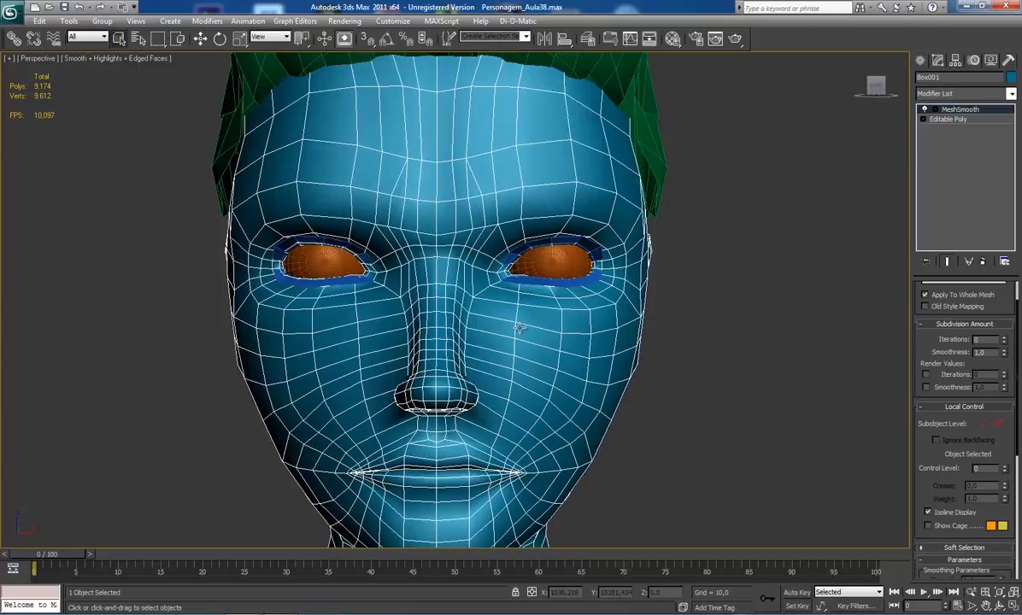
scroll(520, 328, down, 3)
scroll(526, 305, up, 3)
scroll(478, 269, down, 2)
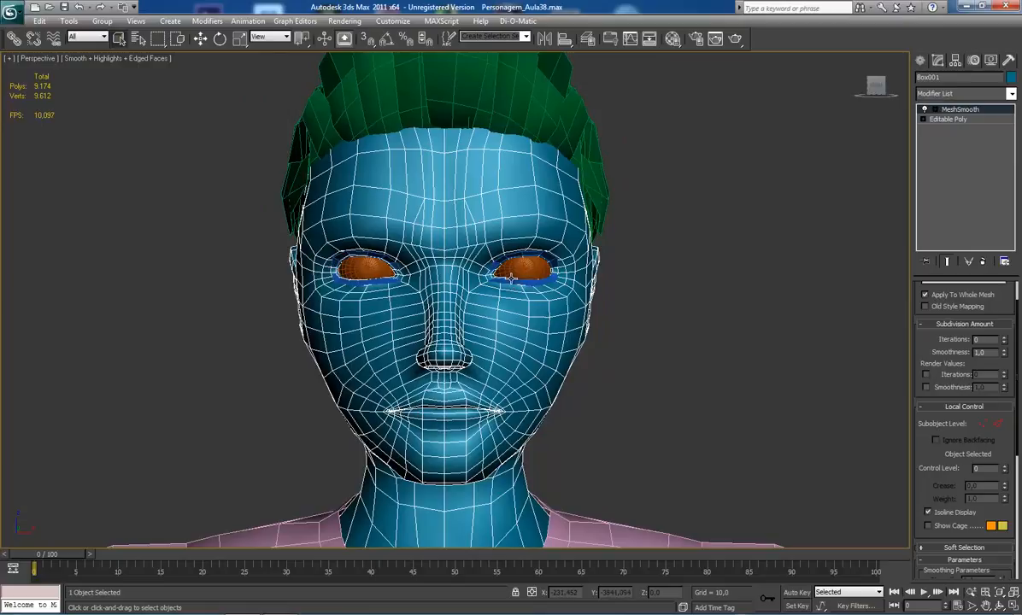
scroll(510, 277, up, 2)
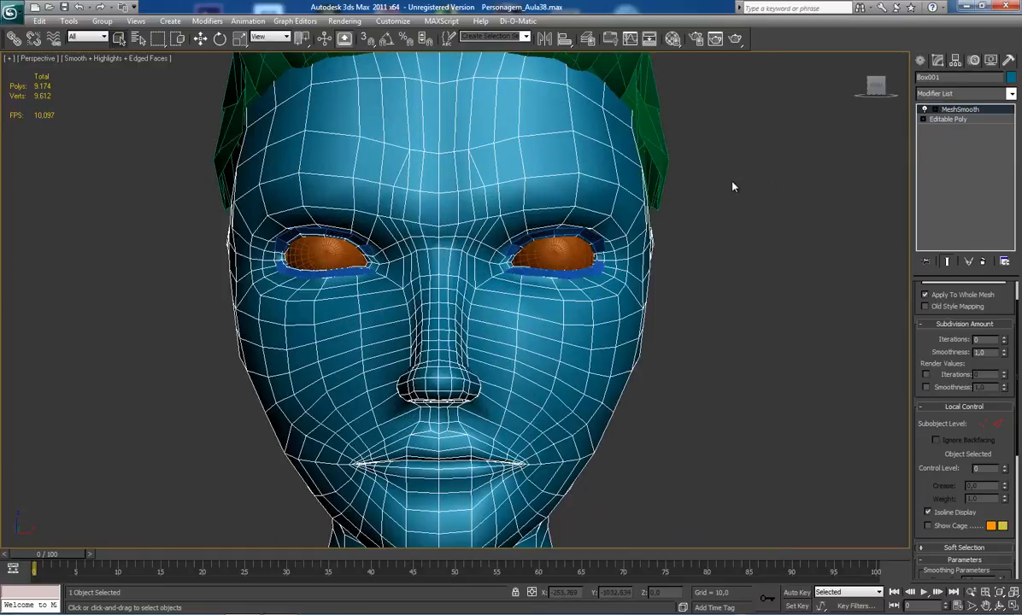
- Turn off edged faces and switch MeshSmooth off and on to compare the face's faceted and smooth shading
key(F4)
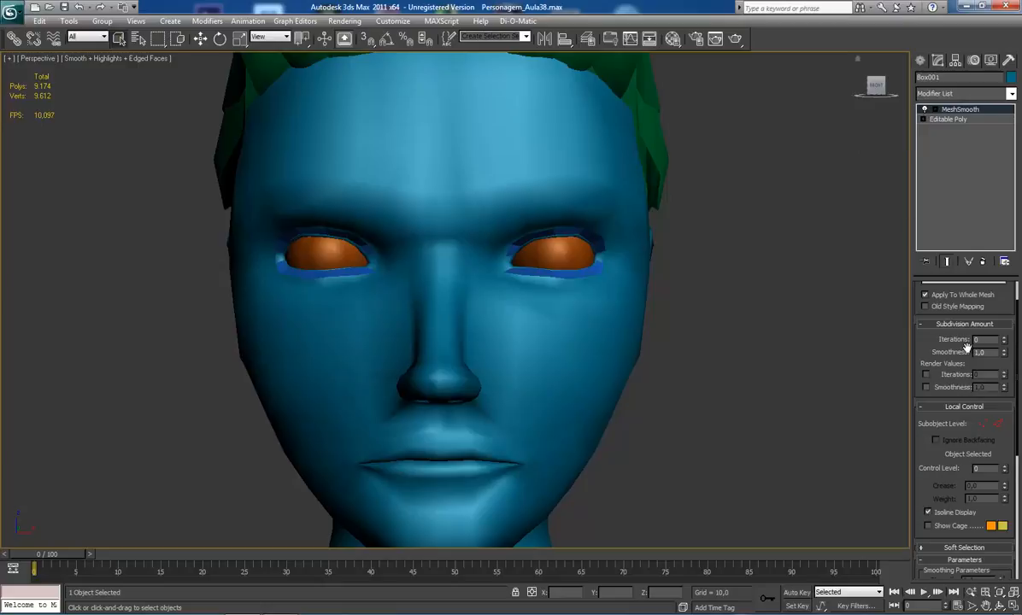
click(923, 111)
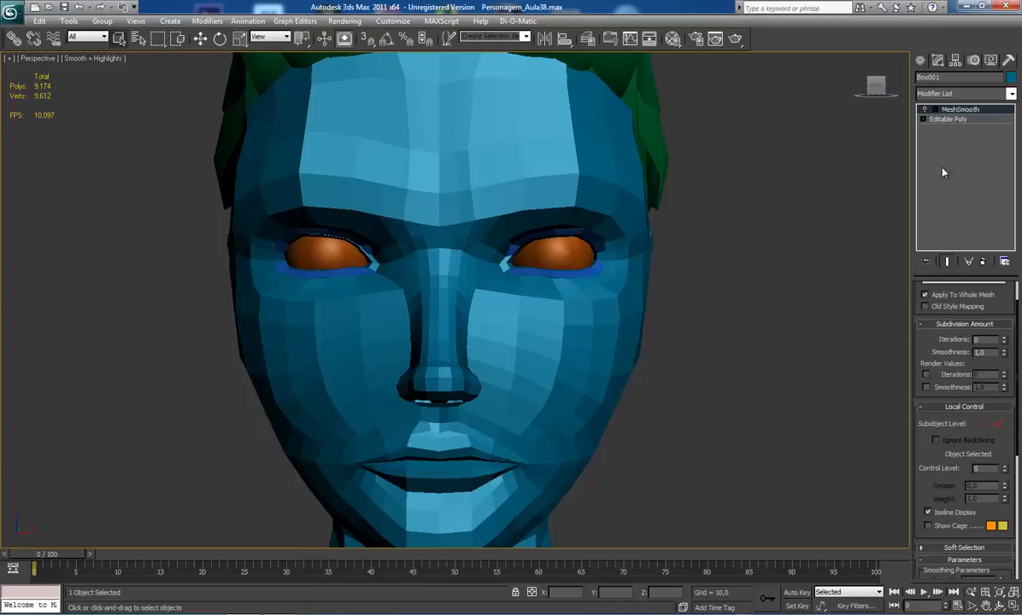
click(924, 111)
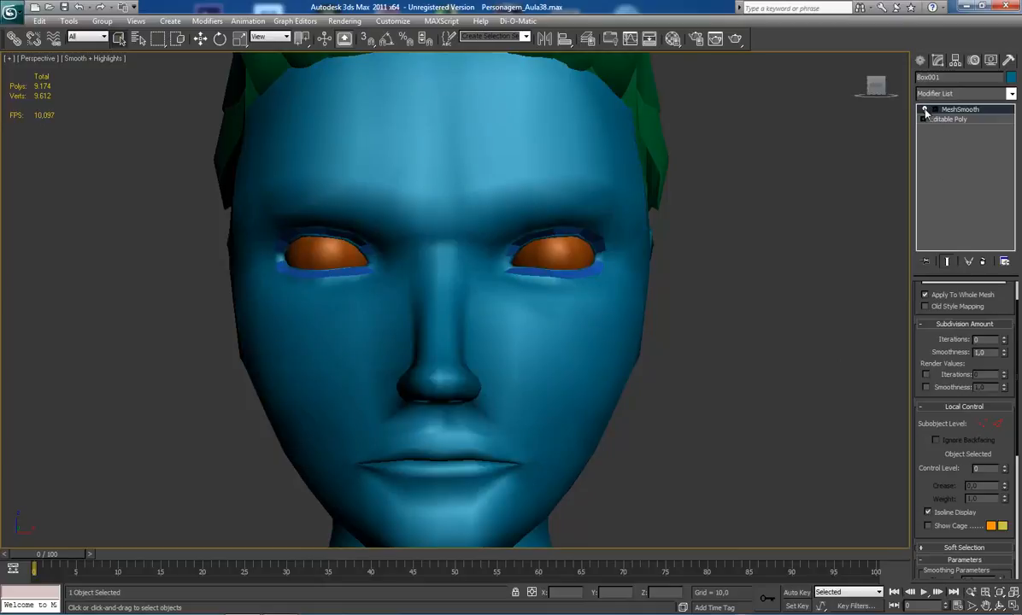
scroll(608, 255, down, 2)
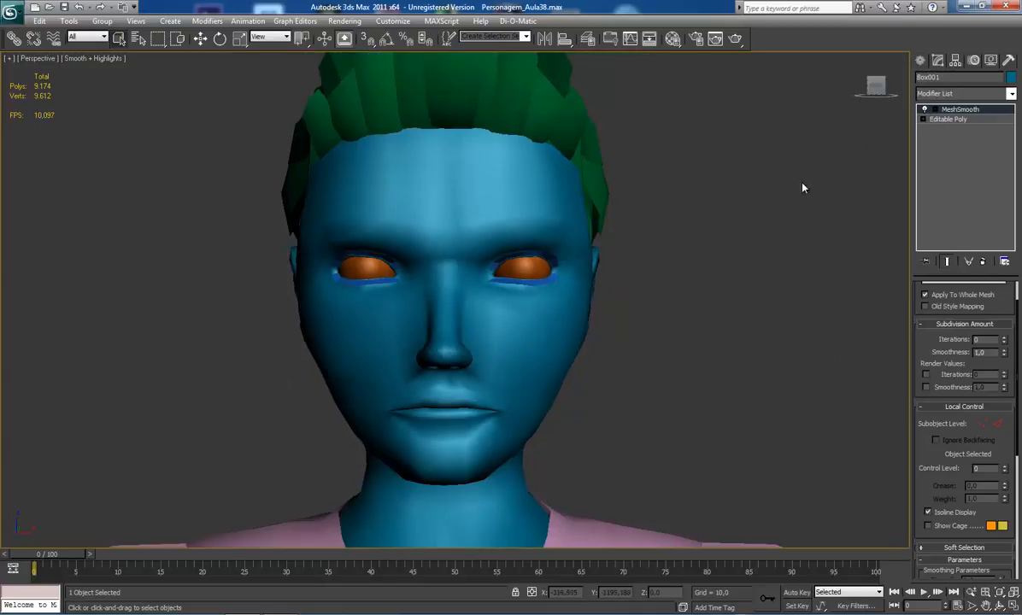
click(924, 111)
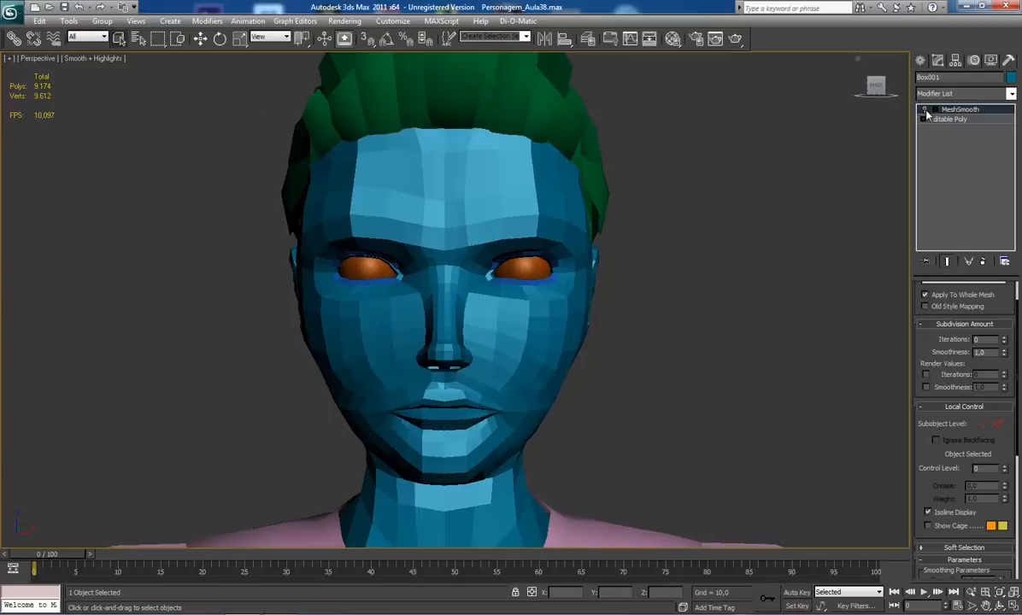
click(924, 111)
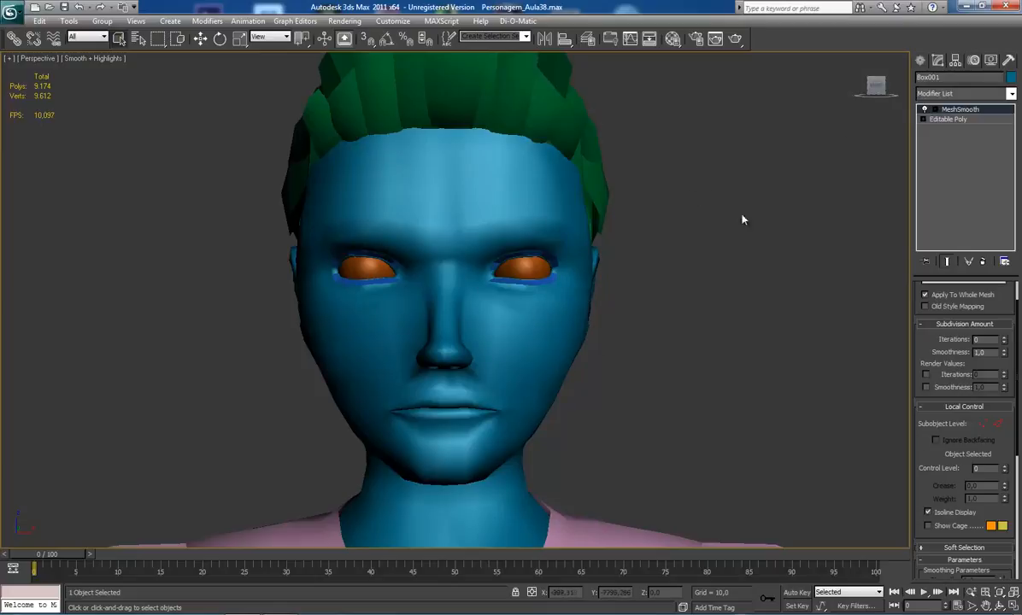
- Switch MeshSmooth off and on repeatedly for another comparison, leave it enabled, and view the character's upper body
click(925, 111)
click(925, 111)
click(925, 111)
click(925, 111)
scroll(472, 374, down, 3)
scroll(472, 374, down, 3)
scroll(440, 346, up, 2)
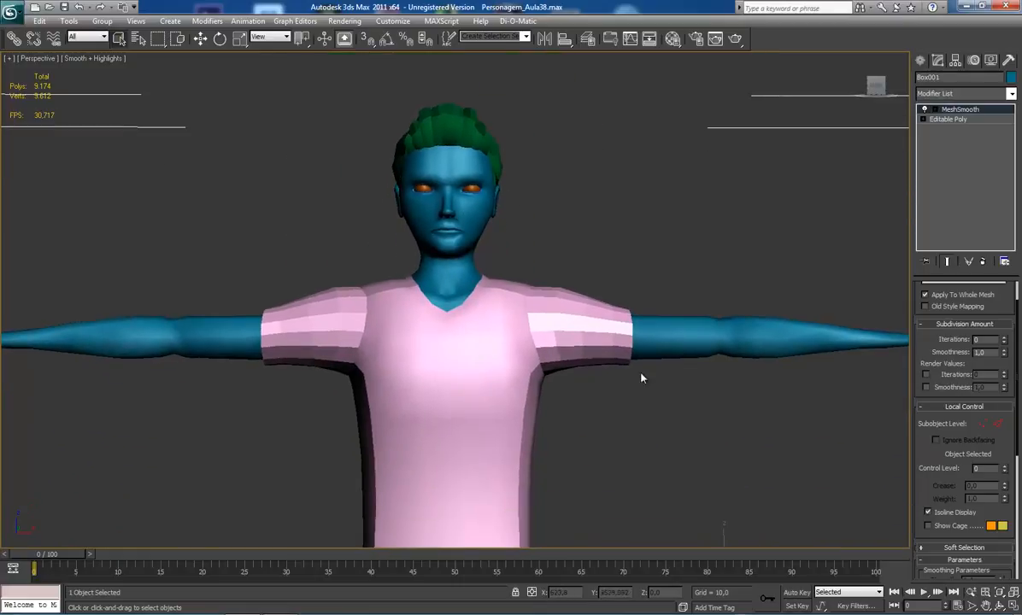
- Delete the MeshSmooth modifier from the body, keeping only its Editable Poly
scroll(442, 346, down, 1)
scroll(443, 346, up, 5)
click(983, 262)
middle_drag(570, 239, 591, 227)
scroll(588, 222, up, 4)
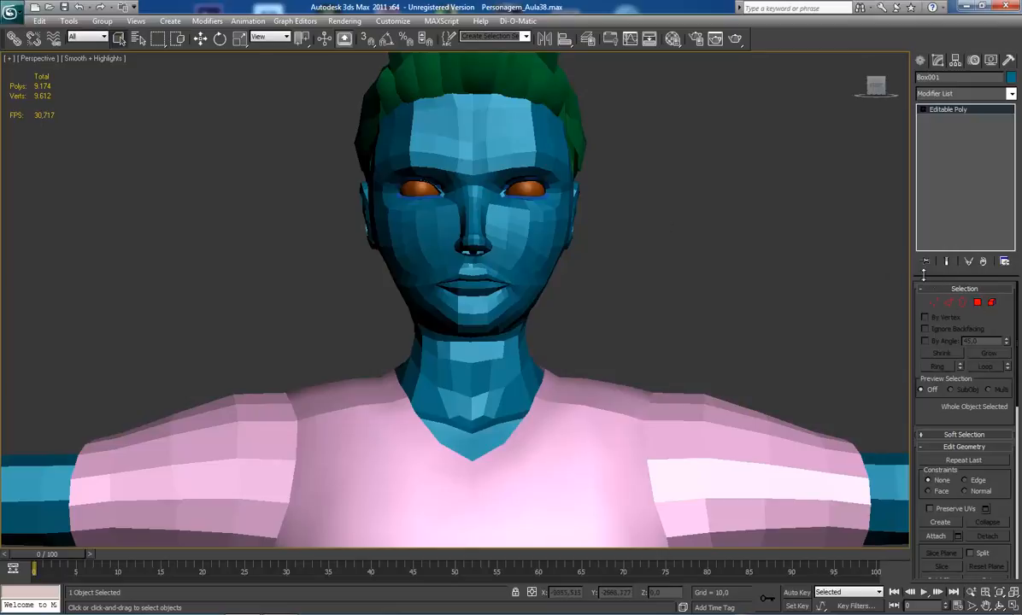
- Select the body's whole skin mesh, including head and arms, at element level
click(991, 303)
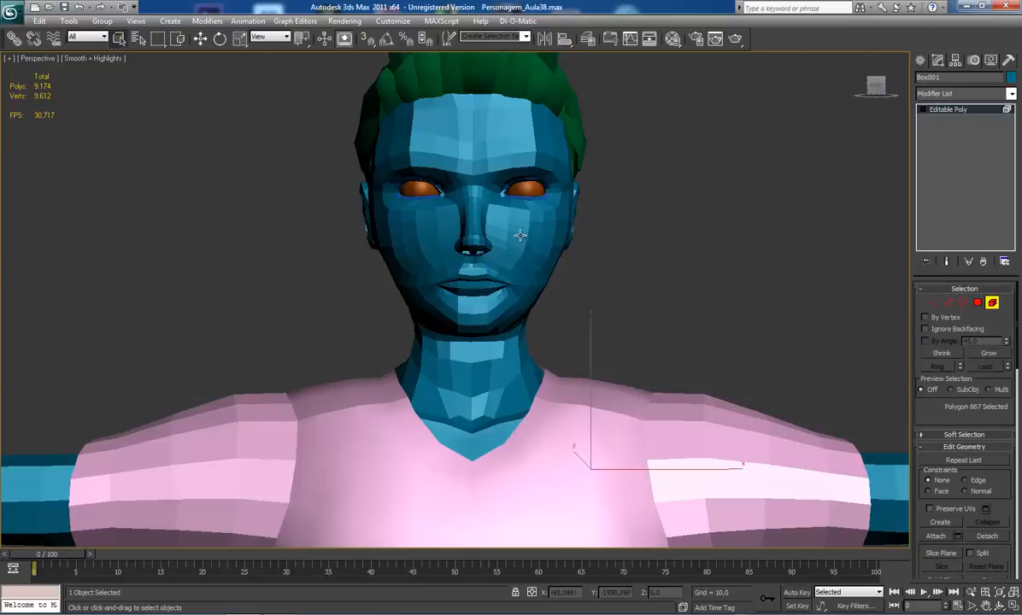
click(488, 219)
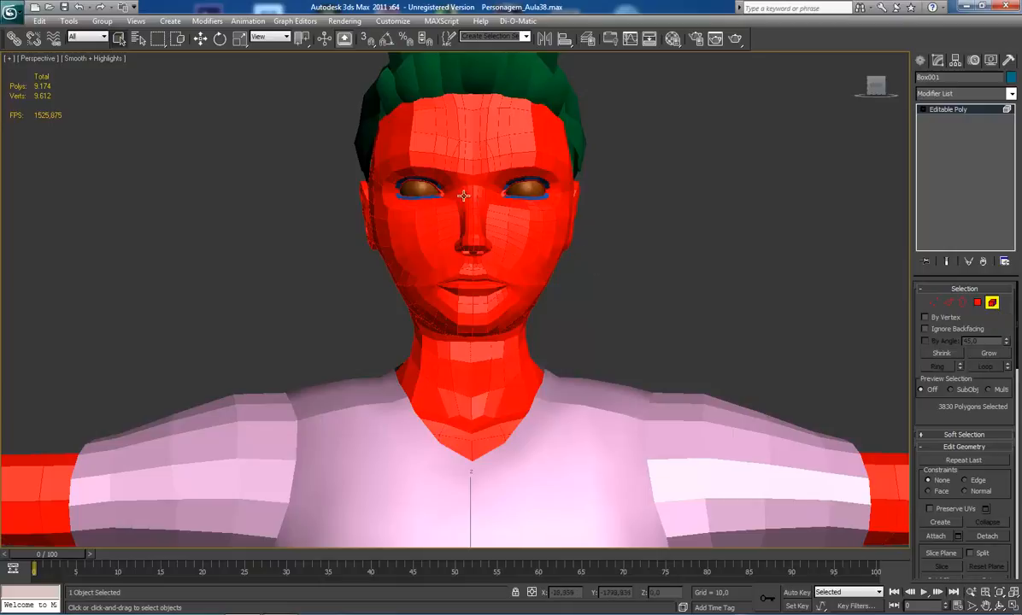
scroll(394, 310, down, 6)
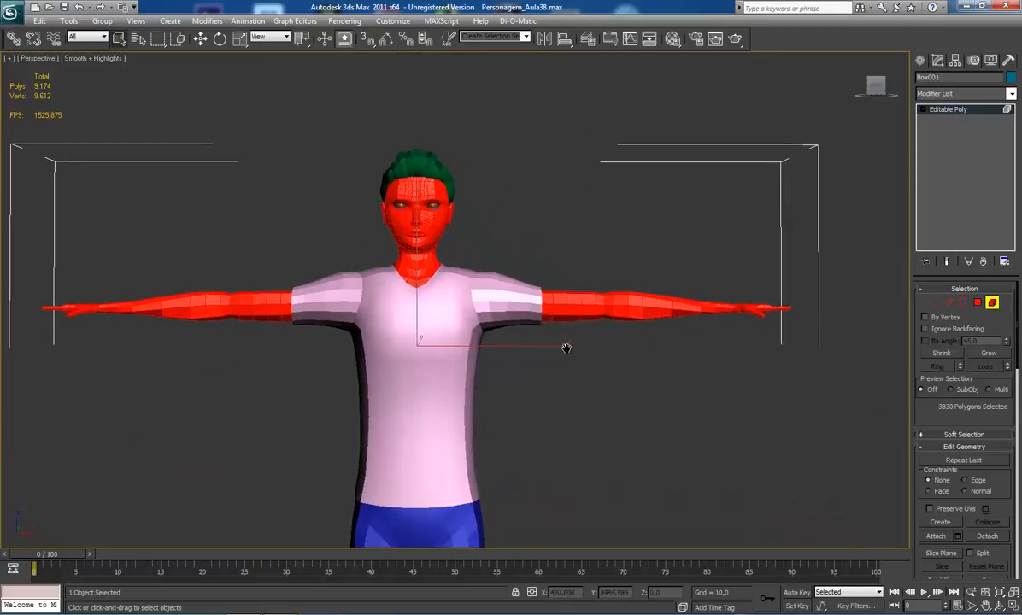
scroll(563, 346, up, 5)
middle_drag(611, 404, 616, 403)
scroll(615, 403, up, 2)
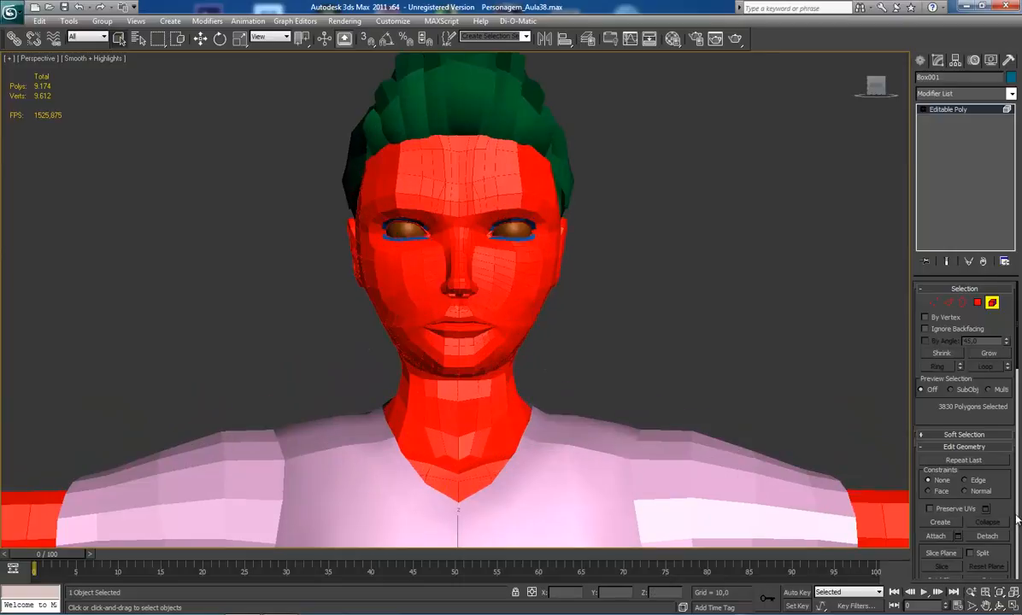
- Try Auto Smooth on the selected body with a threshold of 52.65, then clear all its smoothing groups
scroll(1013, 513, down, 10)
scroll(1016, 518, down, 5)
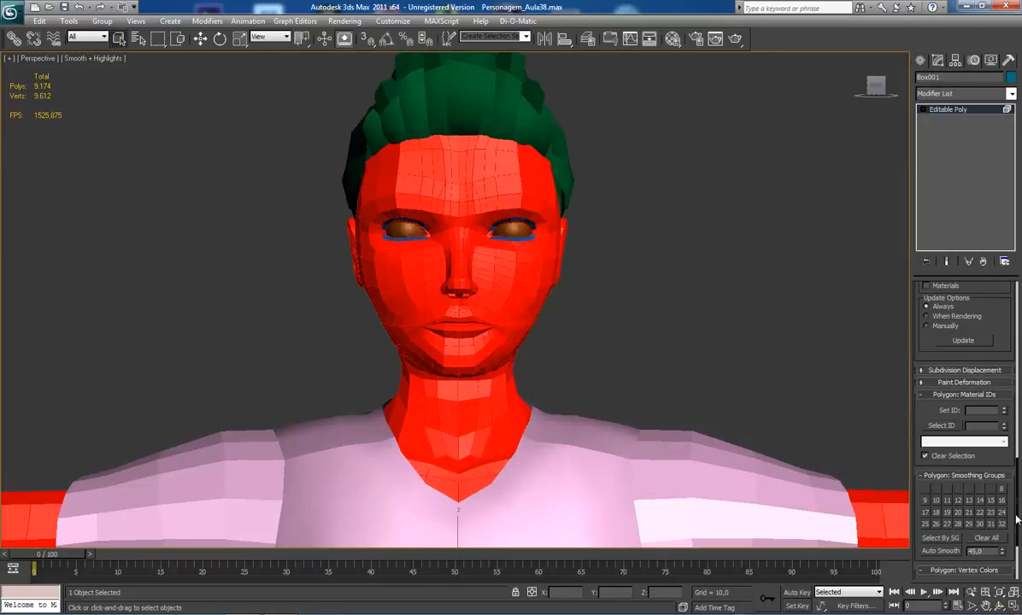
scroll(1017, 478, down, 4)
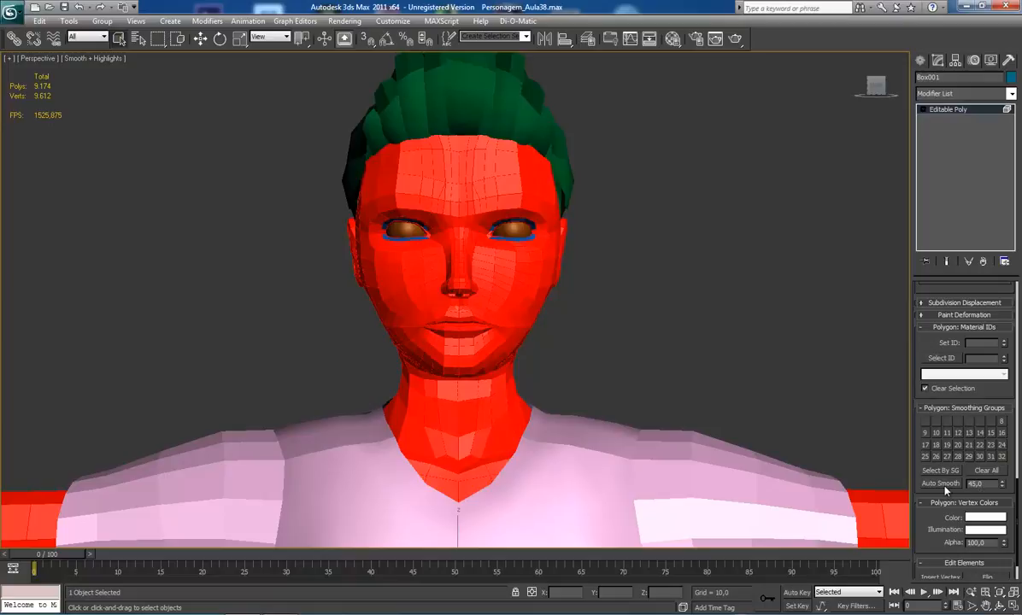
drag(1004, 486, 997, 476)
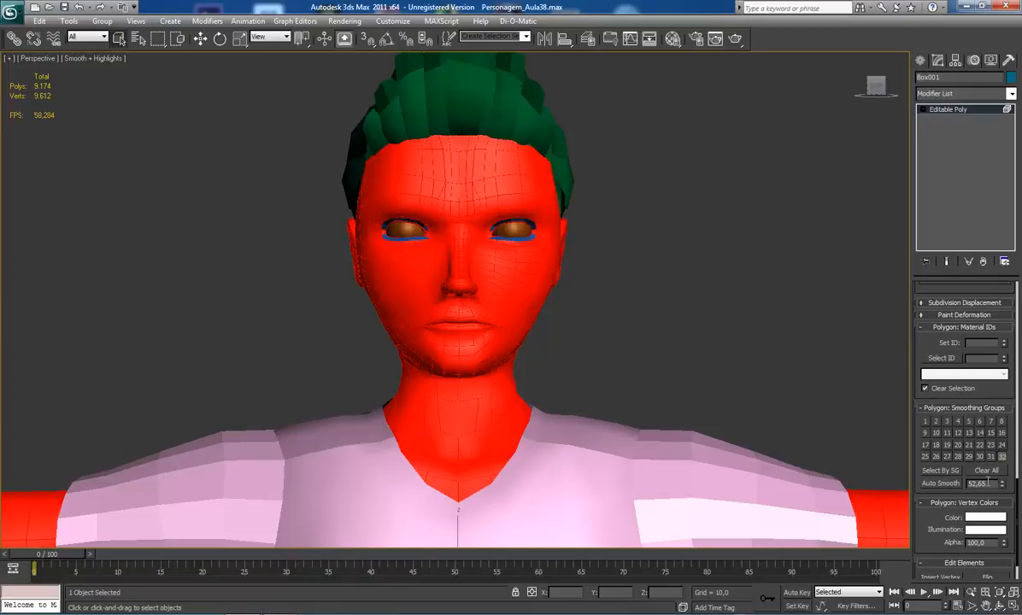
click(987, 472)
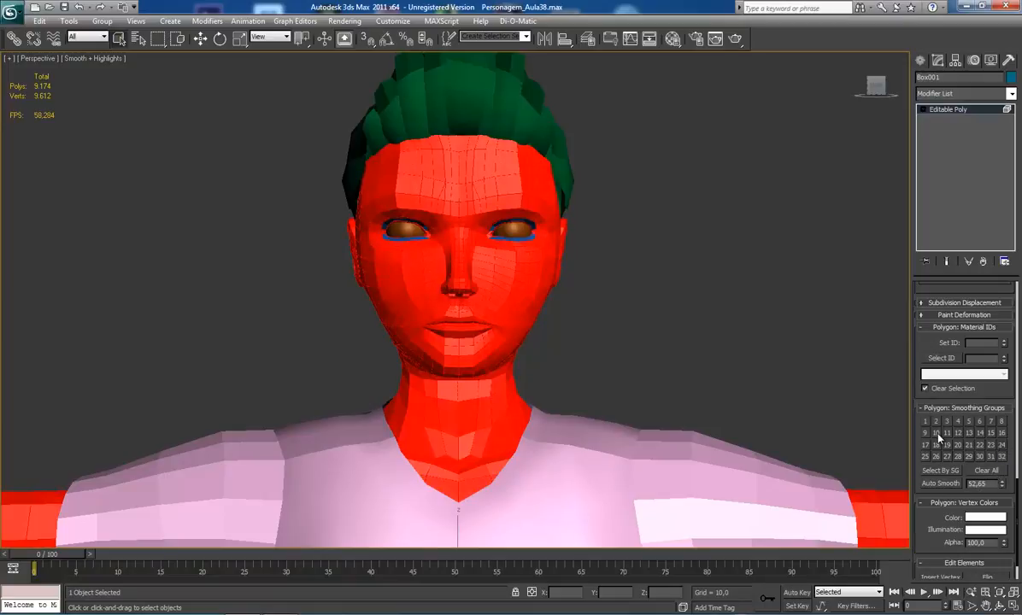
- Auto-smooth the selected body element with a threshold of 180 and leave element level
click(724, 341)
click(488, 286)
drag(1005, 466, 1002, 317)
click(941, 483)
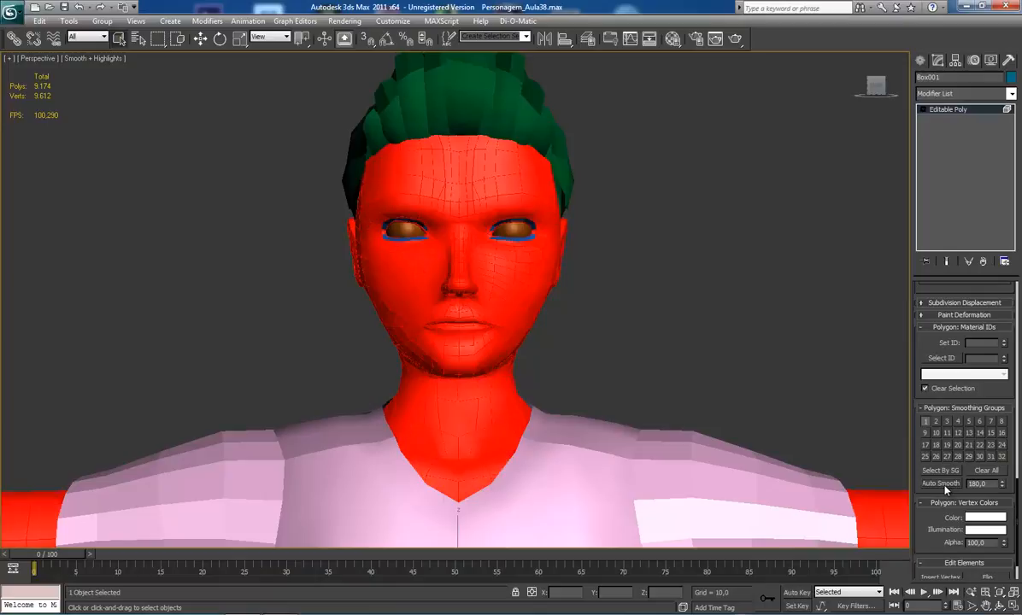
click(954, 110)
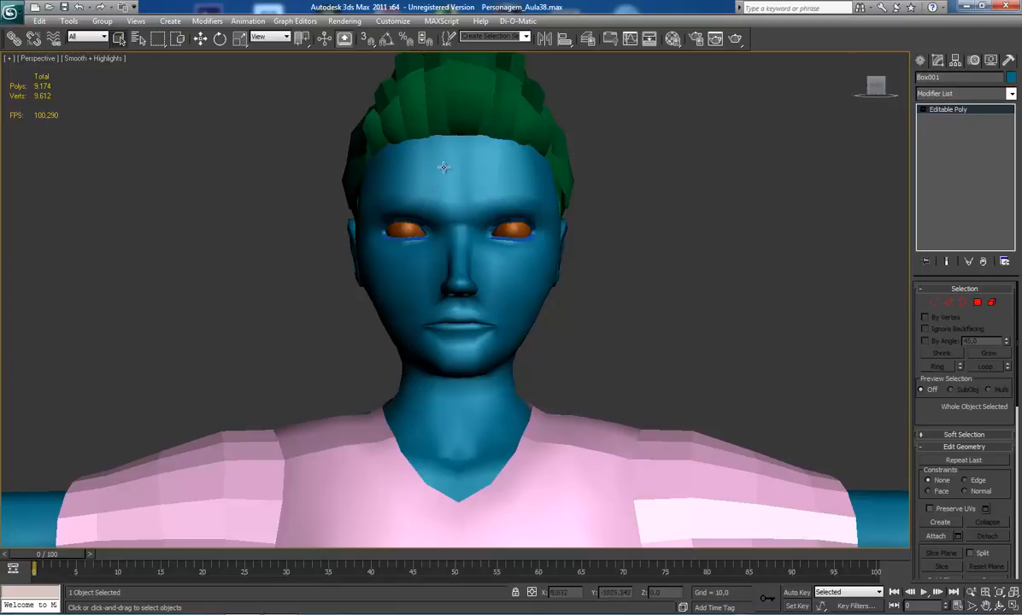
- Examine the smooth shading of the face and head from several angles and distances
middle_drag(453, 247, 484, 303)
scroll(484, 302, up, 2)
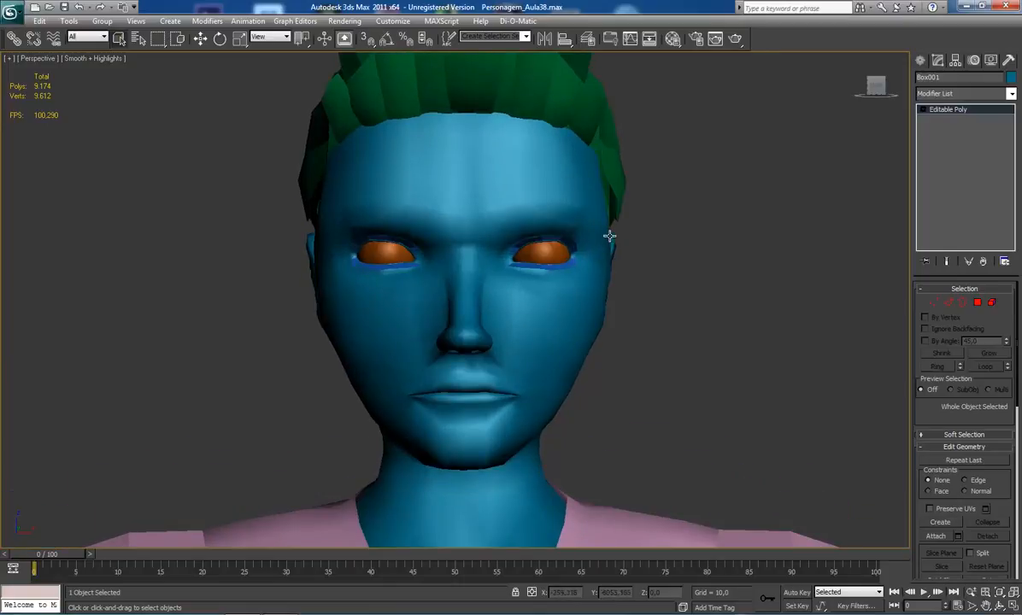
scroll(485, 307, down, 2)
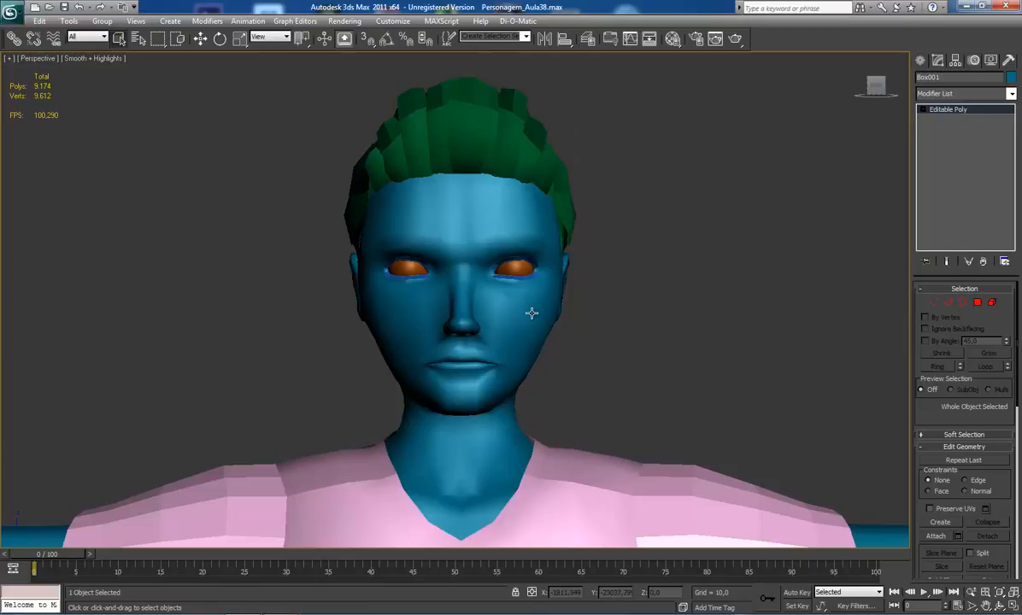
key(ctrl+r)
drag(459, 313, 559, 331)
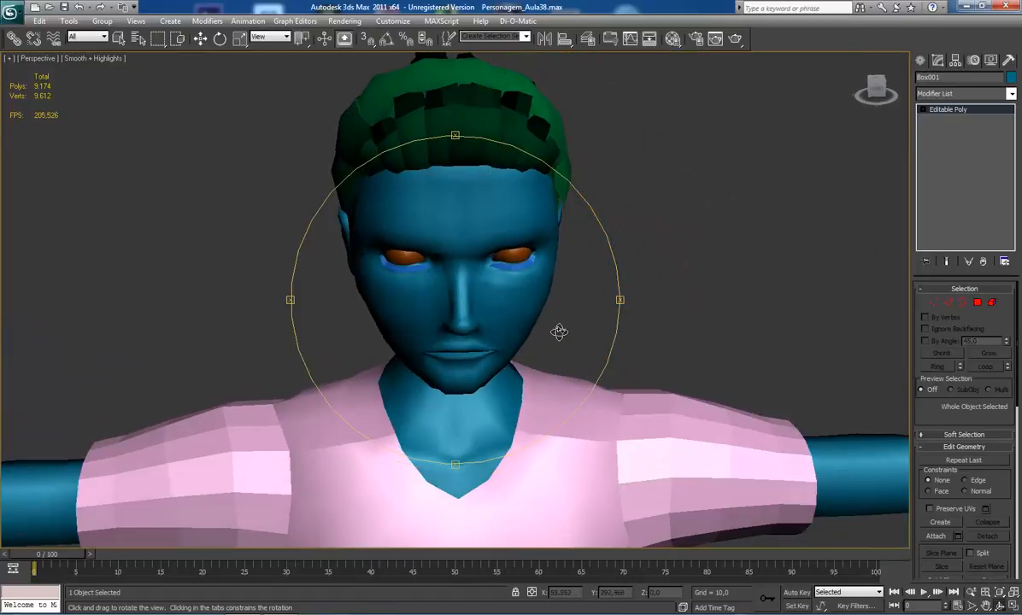
scroll(497, 333, up, 3)
drag(479, 293, 424, 291)
scroll(461, 266, down, 5)
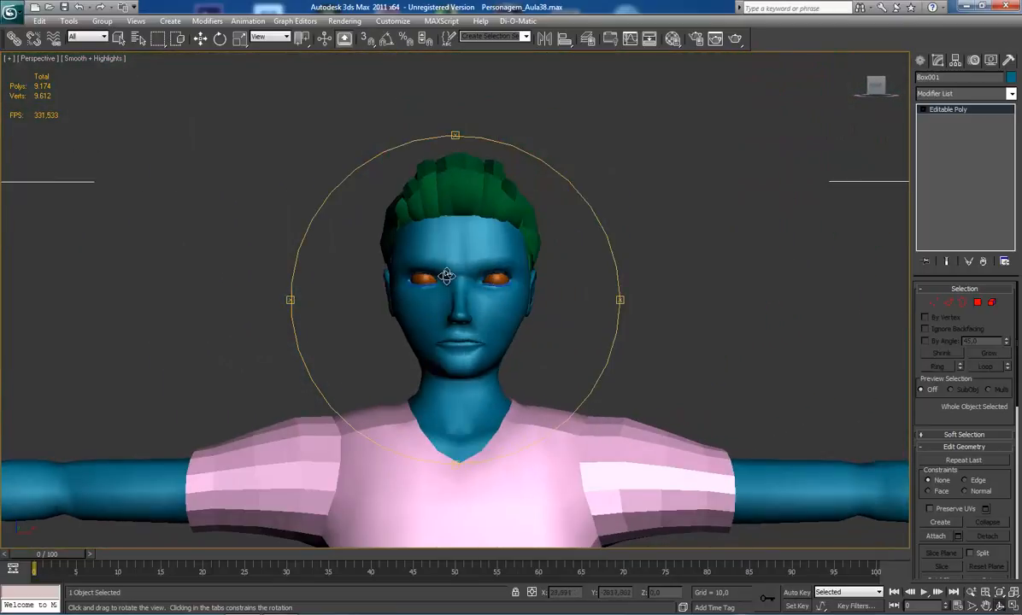
scroll(432, 311, up, 4)
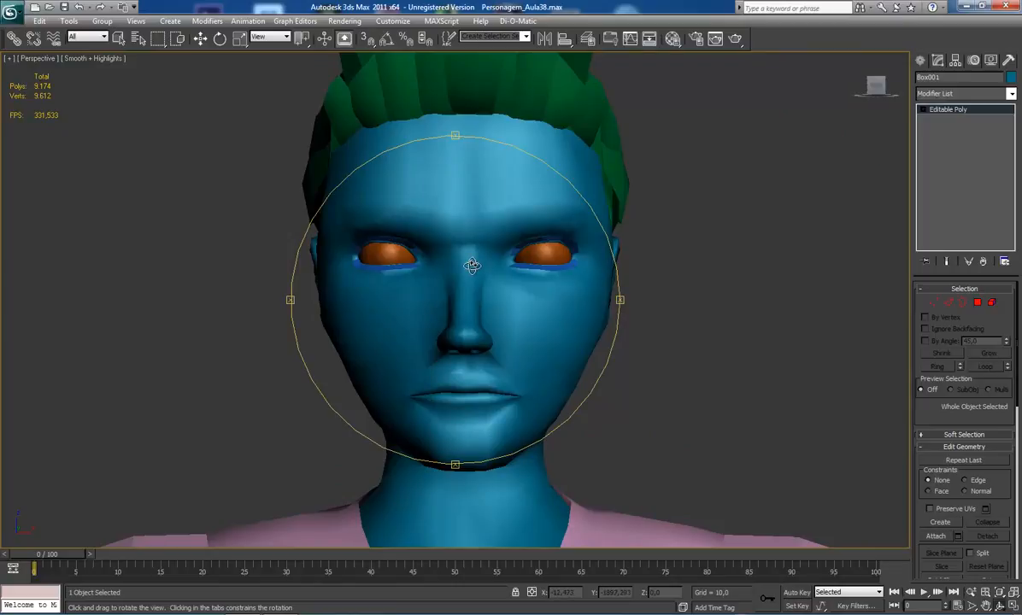
scroll(436, 257, down, 6)
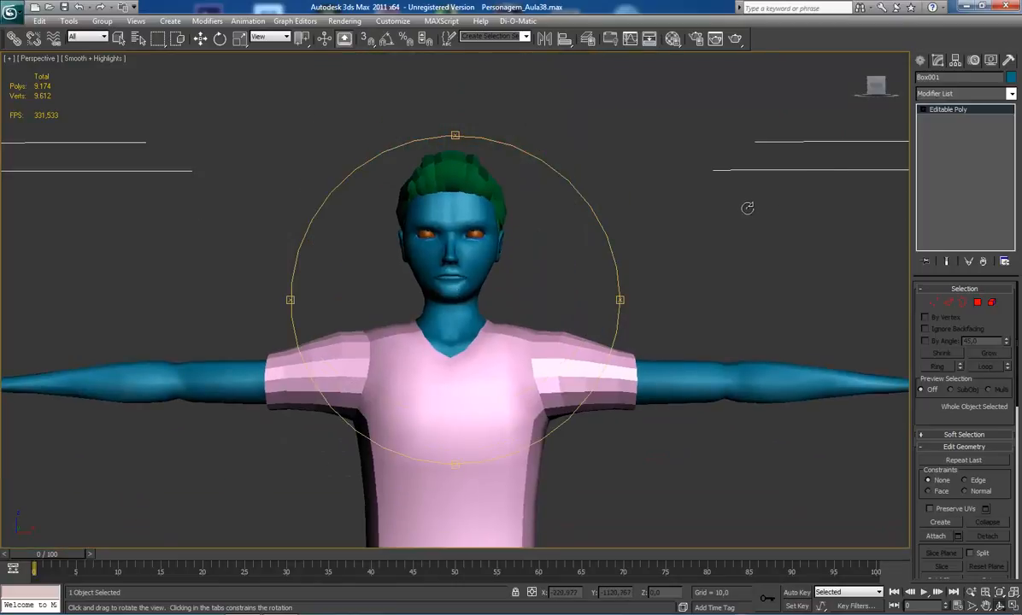
right_click(514, 349)
- Select the shirt, turn on edged faces, and select its whole mesh at element level
click(513, 349)
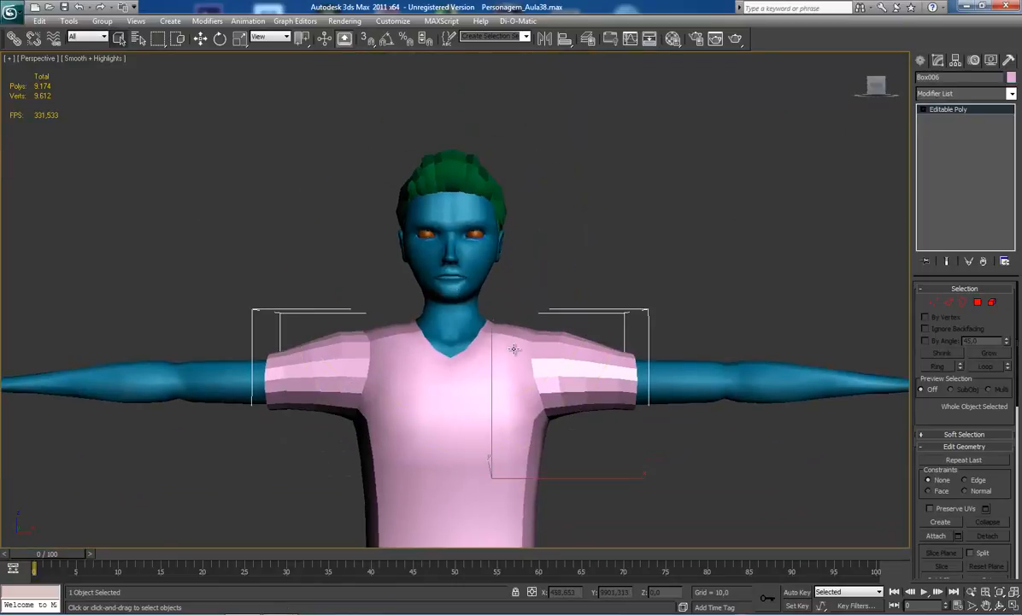
key(F4)
click(991, 303)
click(461, 395)
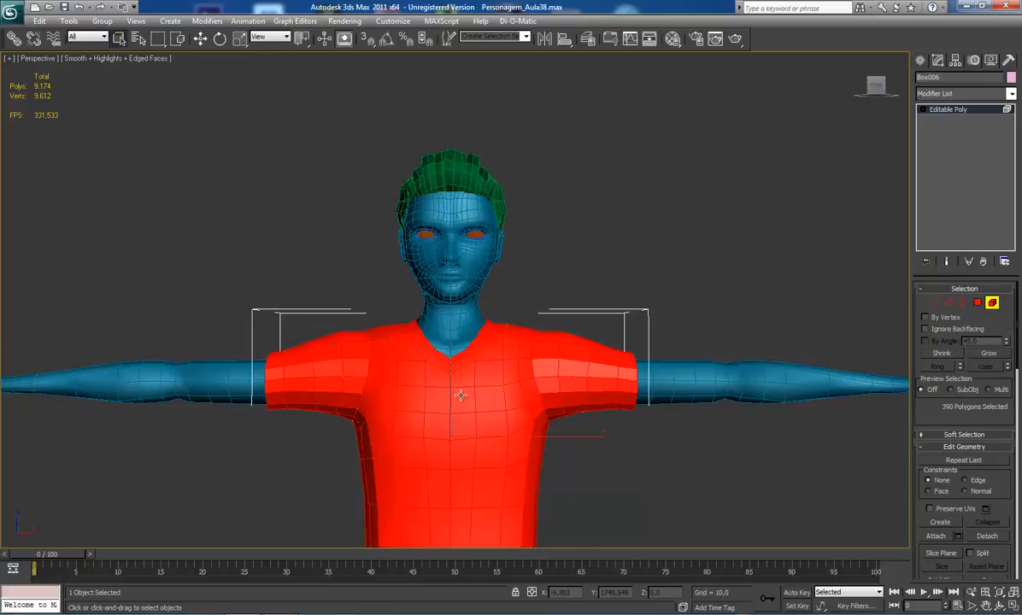
scroll(460, 395, down, 4)
- Auto-smooth the shirt element with a threshold of 180, deselect it, and leave element level
scroll(1017, 536, down, 3)
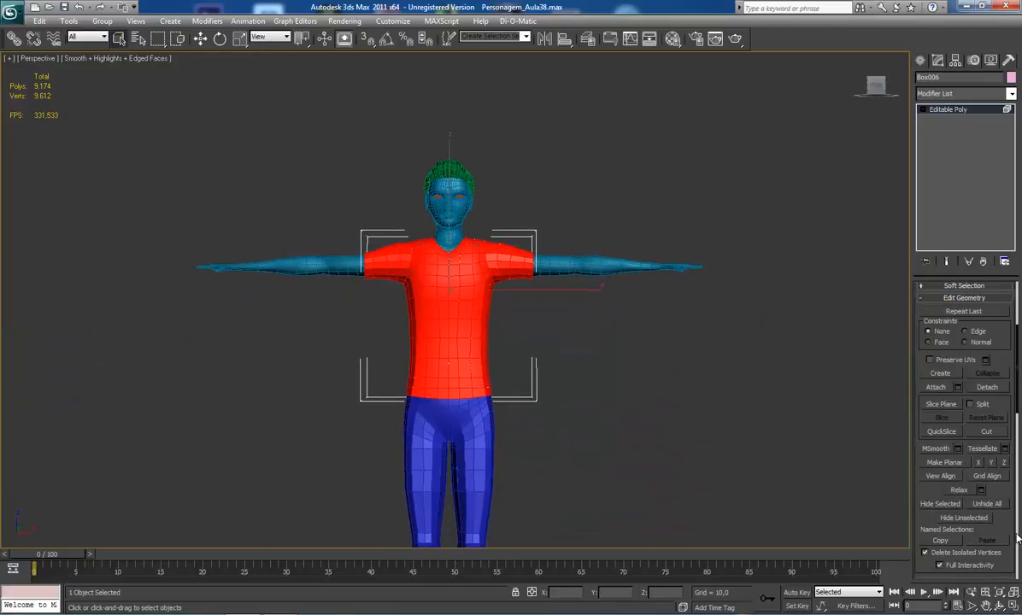
scroll(1016, 536, down, 5)
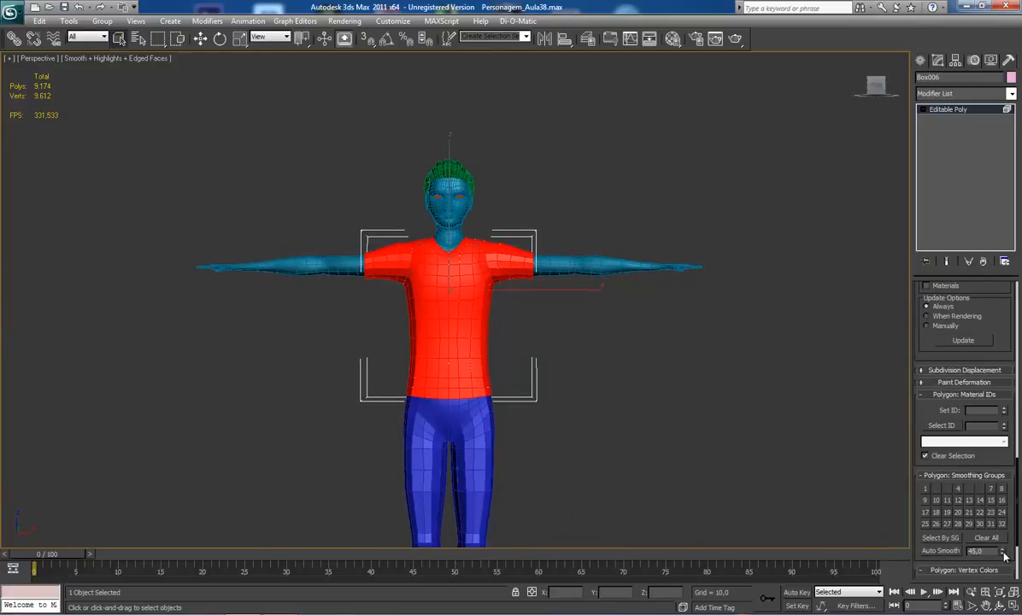
drag(1003, 554, 1017, 376)
click(947, 556)
middle_drag(603, 443, 625, 370)
click(626, 370)
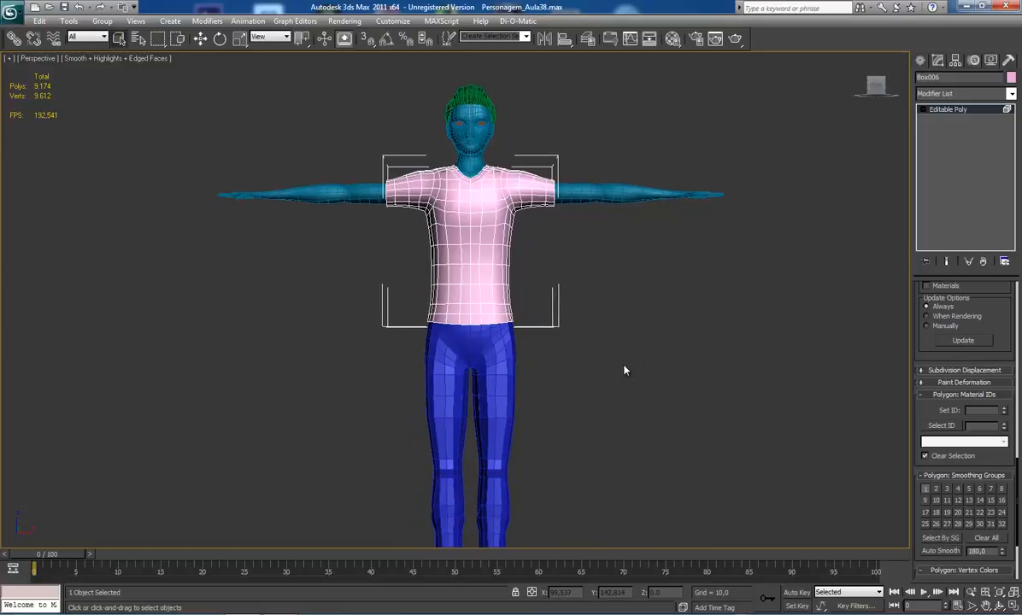
scroll(664, 355, down, 3)
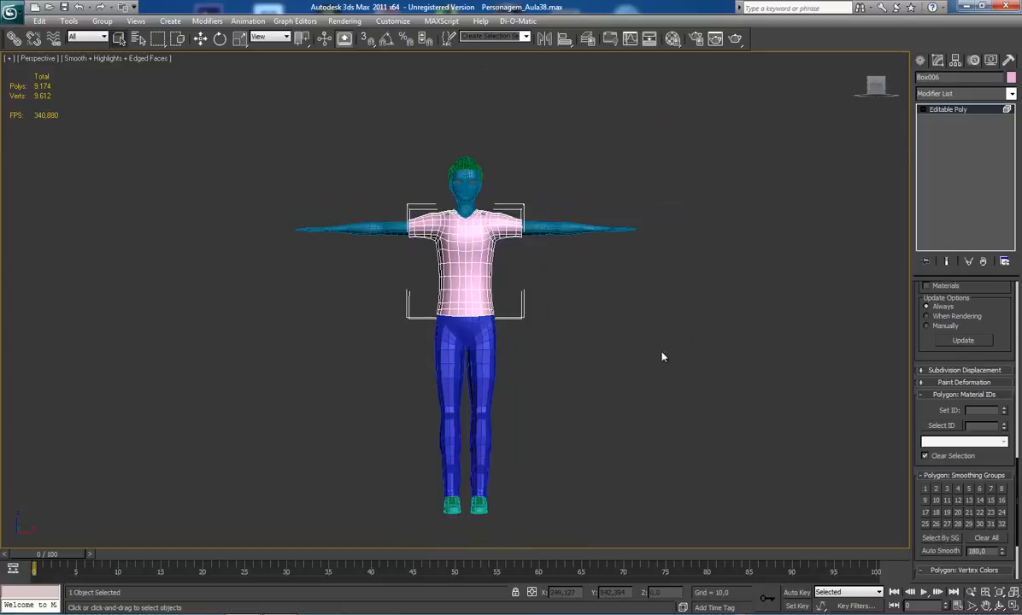
scroll(611, 402, up, 8)
middle_drag(567, 283, 566, 210)
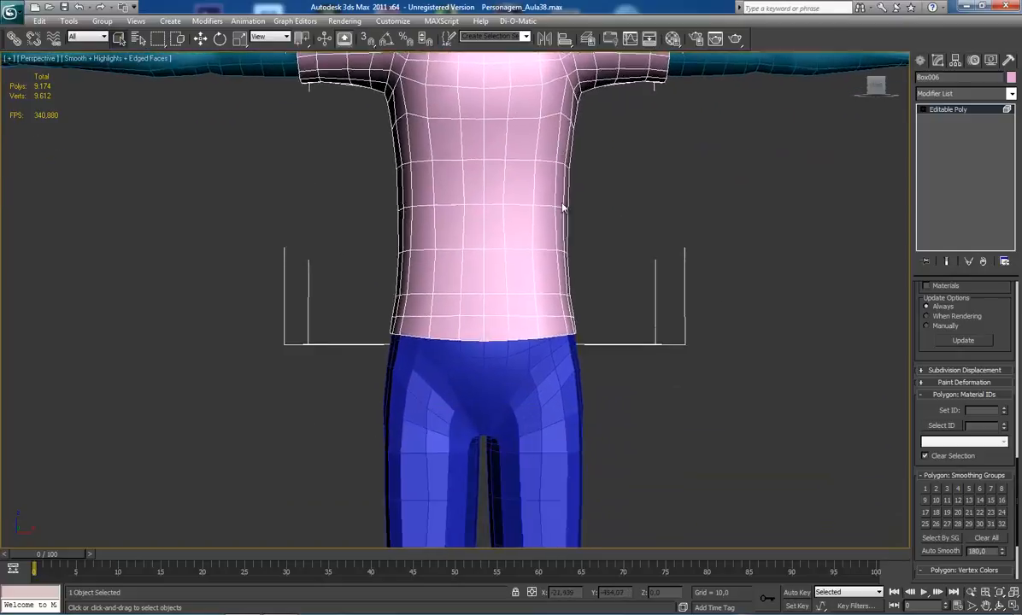
scroll(565, 211, down, 3)
click(939, 111)
- Select the whole trousers mesh at element level, auto-smooth it with a threshold of 180, and leave element level
middle_drag(638, 388, 509, 299)
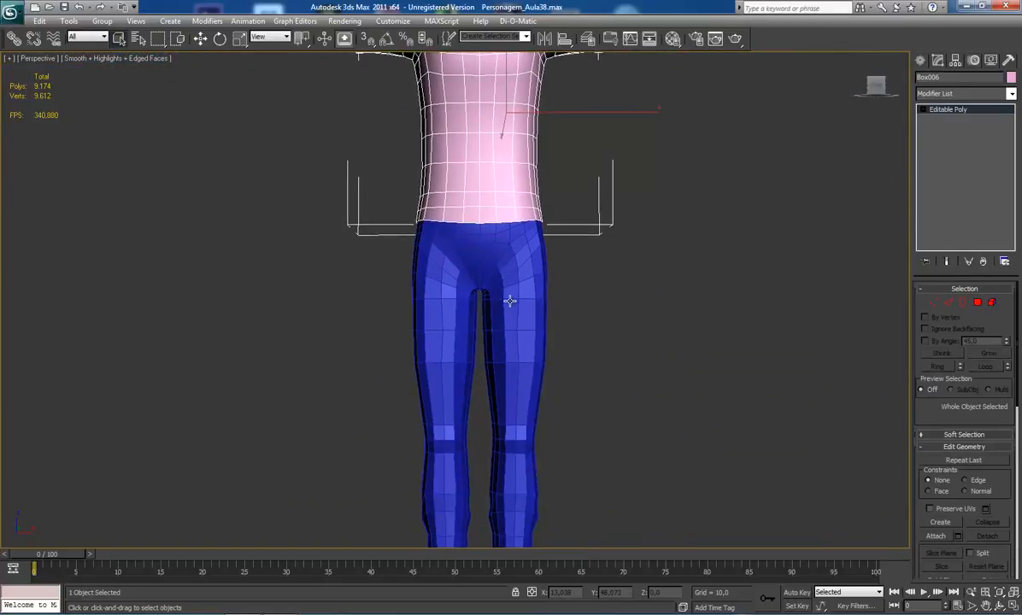
click(508, 299)
click(991, 303)
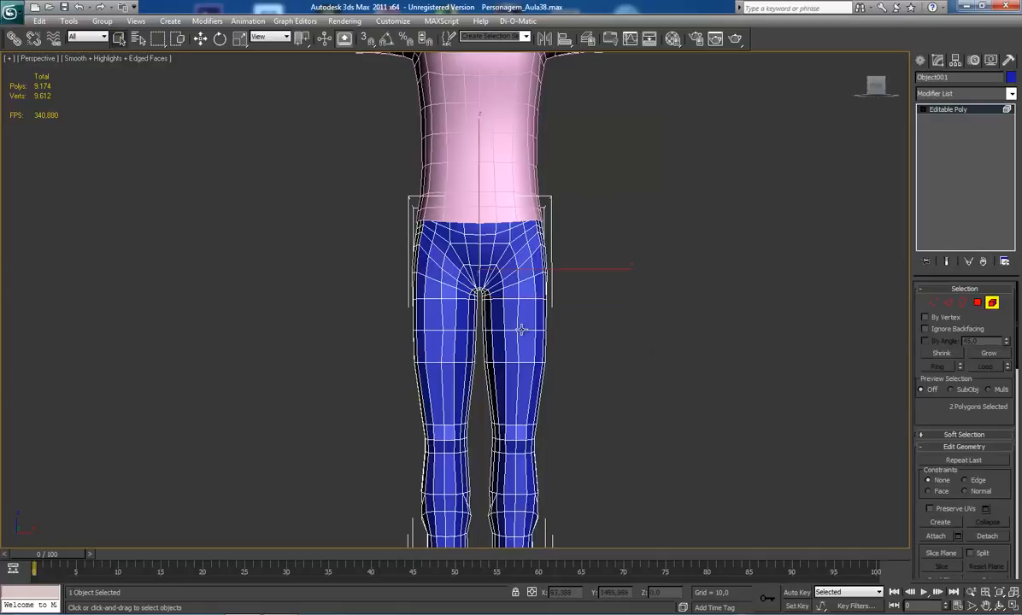
click(523, 401)
scroll(1013, 543, down, 10)
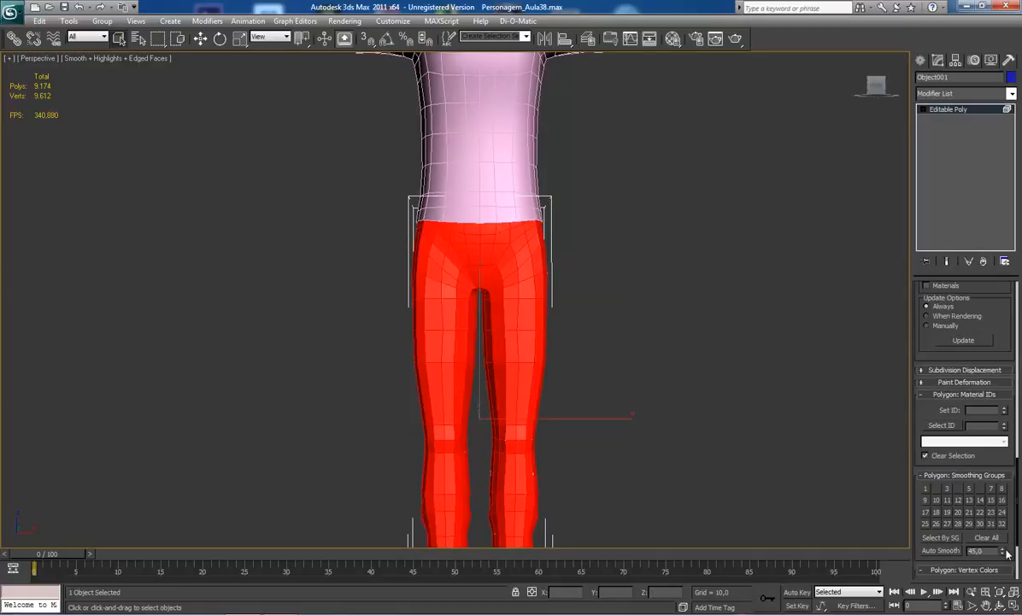
drag(1005, 551, 1006, 426)
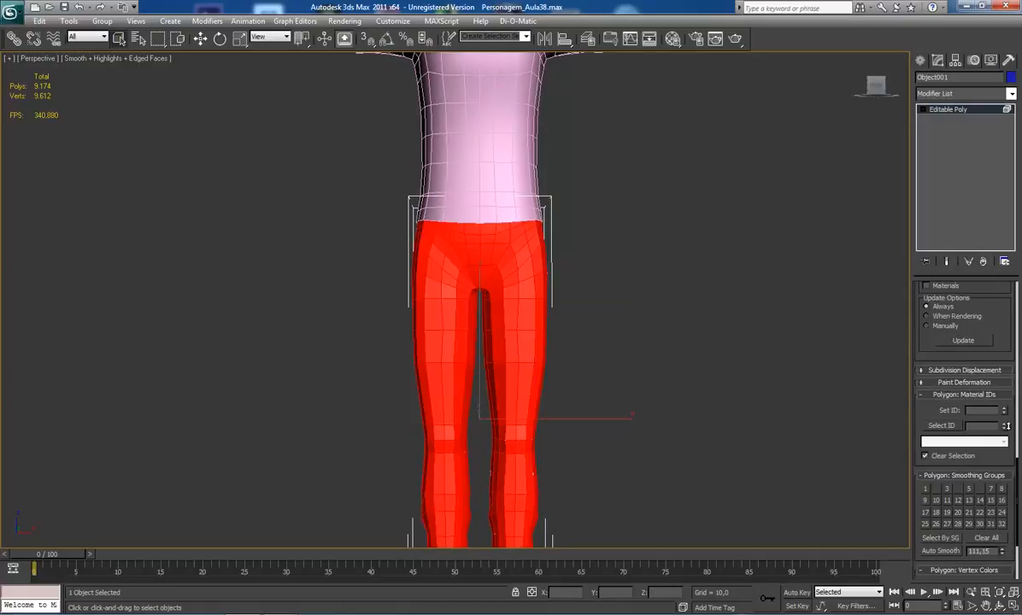
click(939, 551)
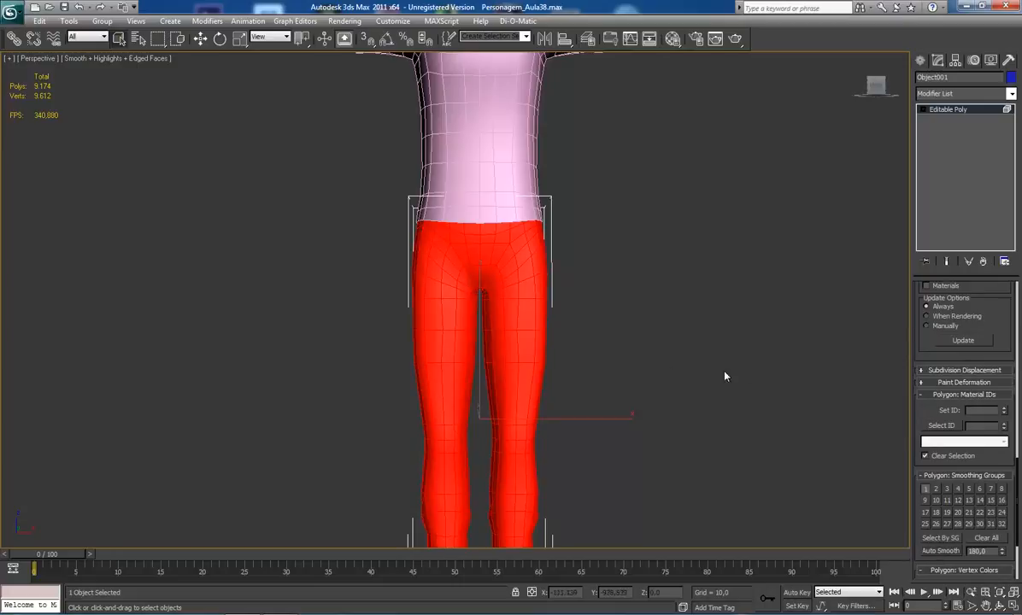
click(948, 109)
- Select the main element of the shoe under the character's left leg and auto-smooth it with a threshold of 180
scroll(621, 406, down, 5)
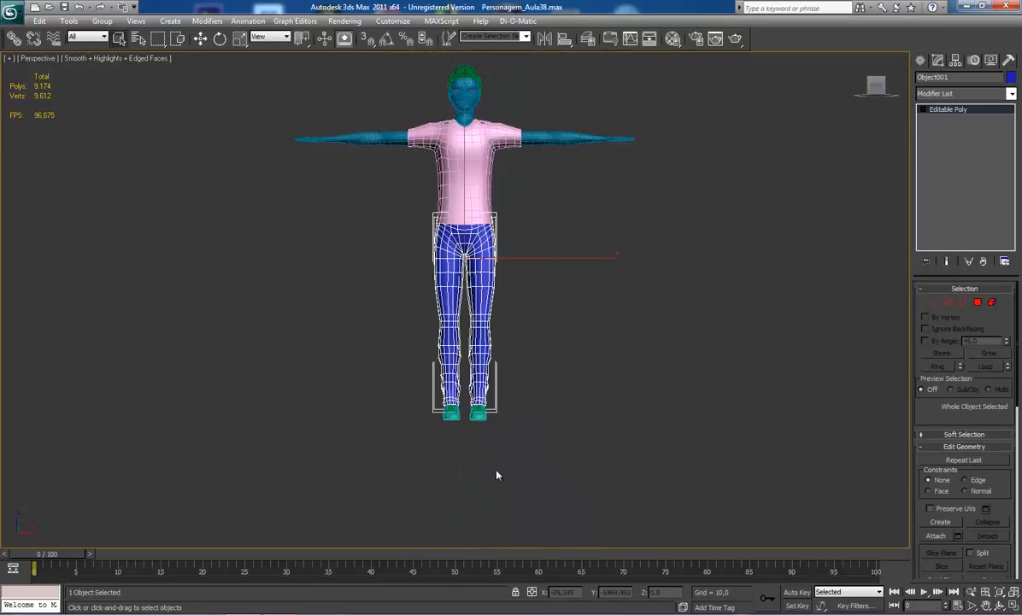
scroll(498, 474, up, 6)
click(613, 429)
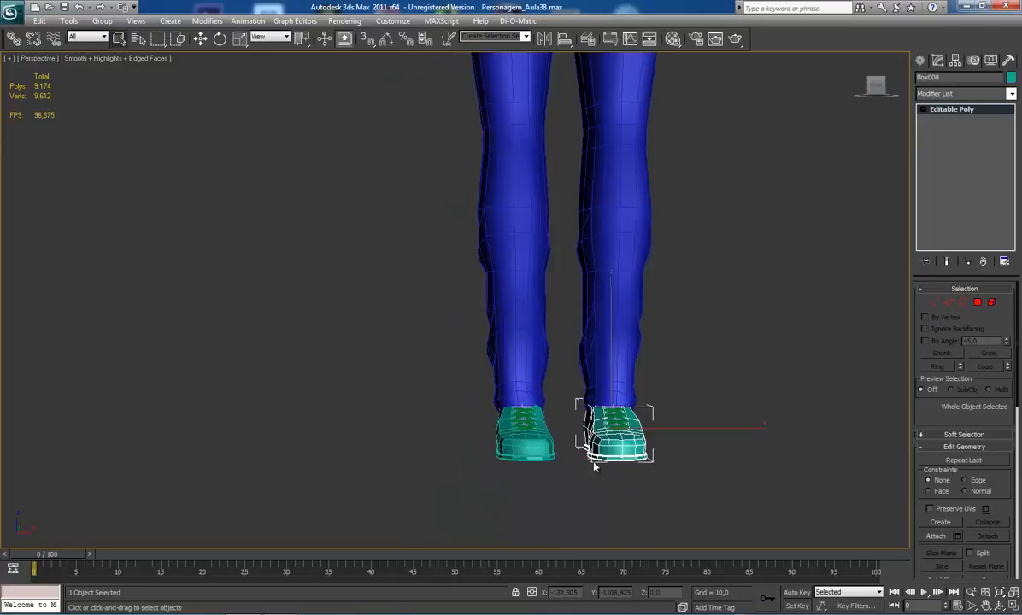
click(991, 303)
click(598, 431)
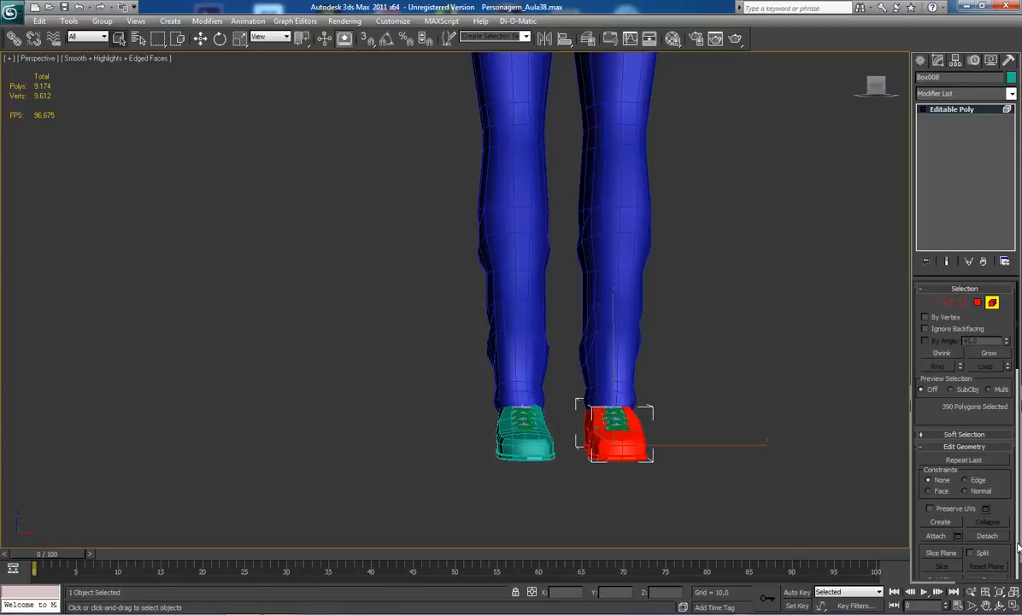
scroll(1018, 546, down, 10)
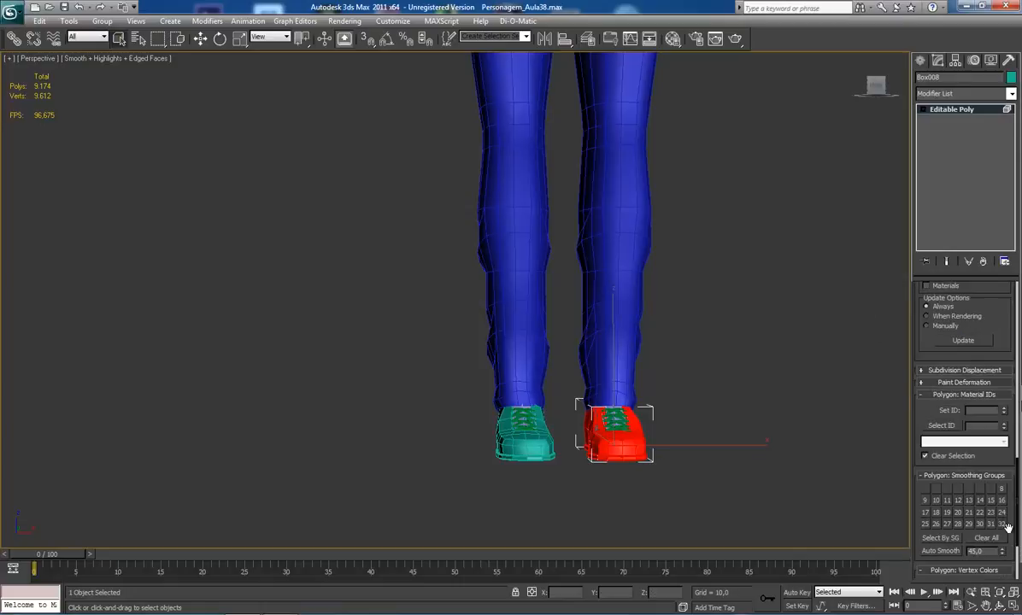
drag(1005, 553, 1003, 549)
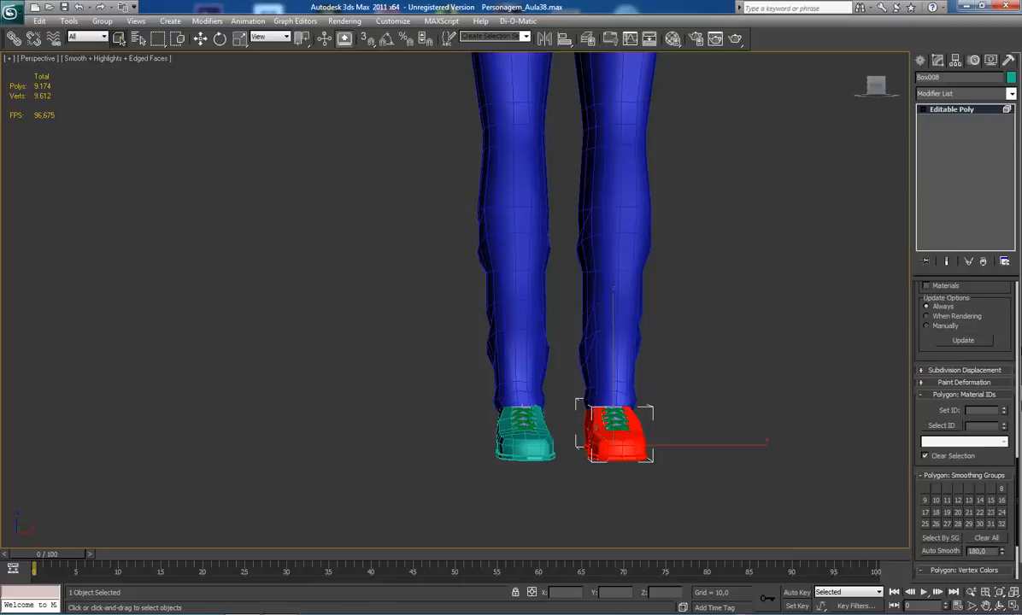
click(939, 551)
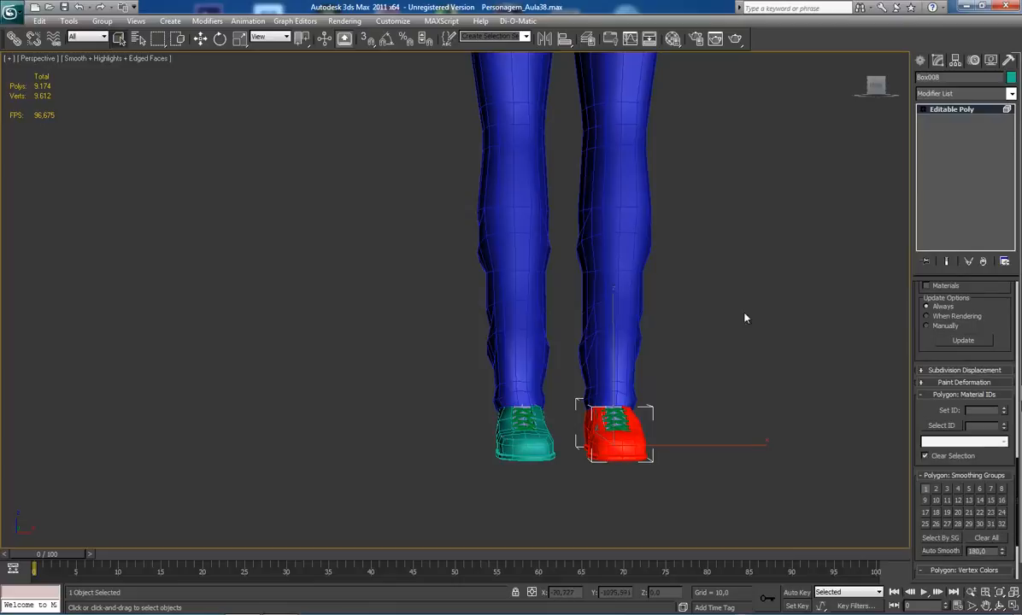
- Leave element level and select the shoe under the character's right leg
key(6)
click(524, 432)
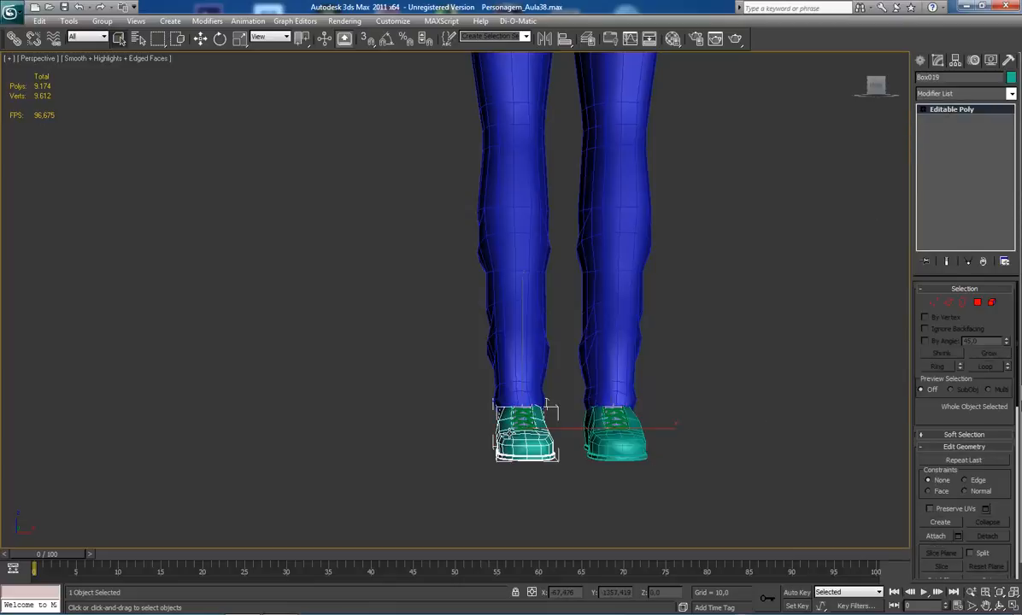
scroll(1018, 564, down, 10)
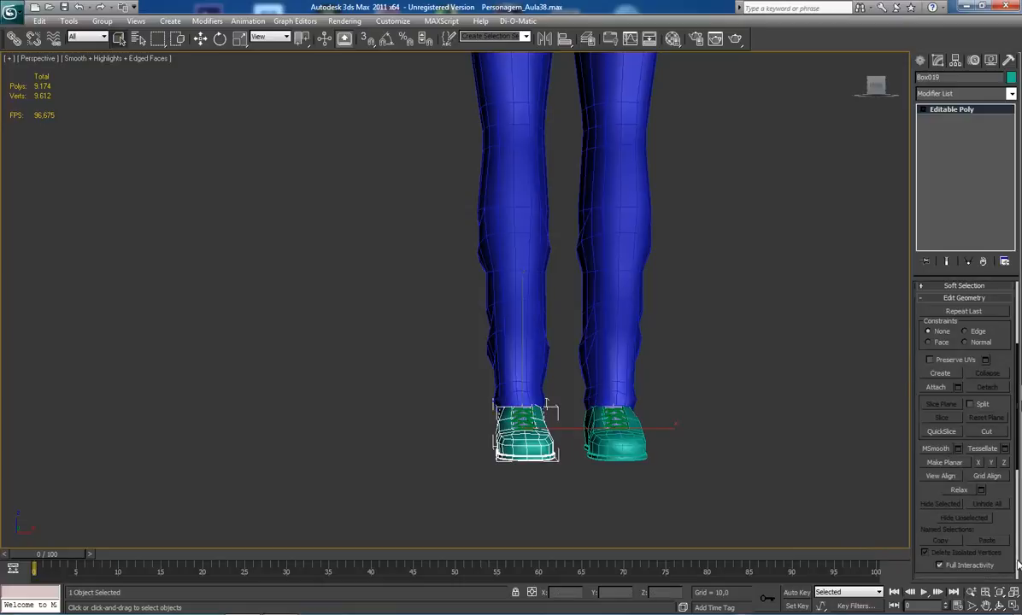
scroll(1017, 547, up, 4)
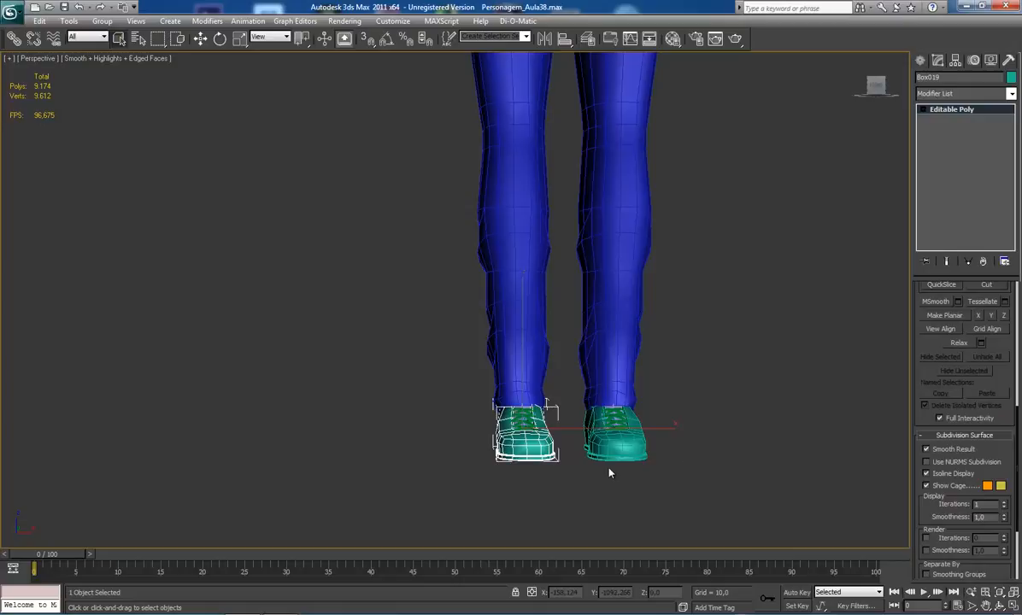
scroll(609, 478, up, 5)
scroll(449, 346, down, 3)
scroll(430, 350, up, 2)
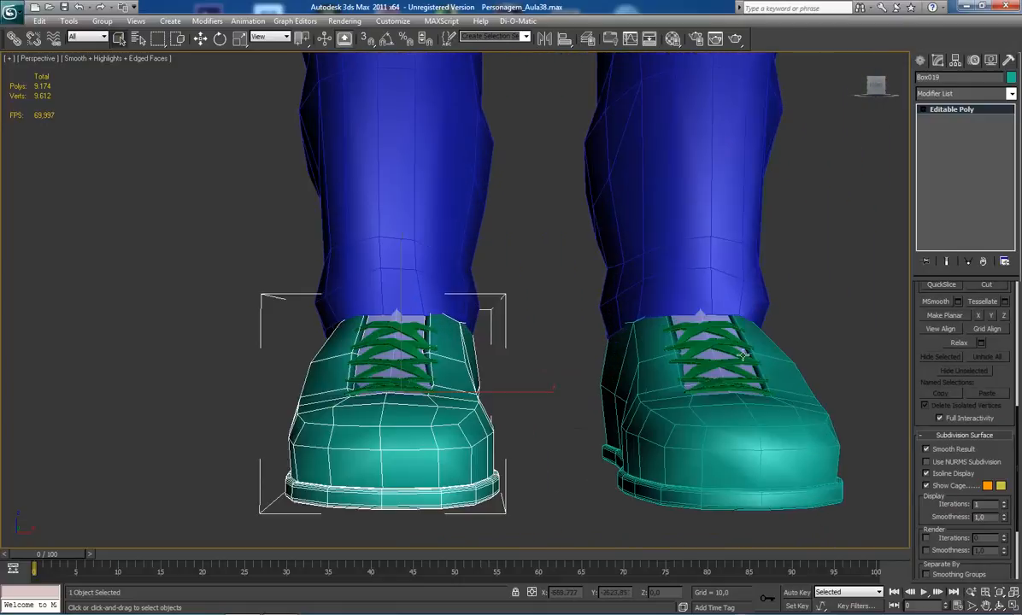
scroll(872, 141, up, 3)
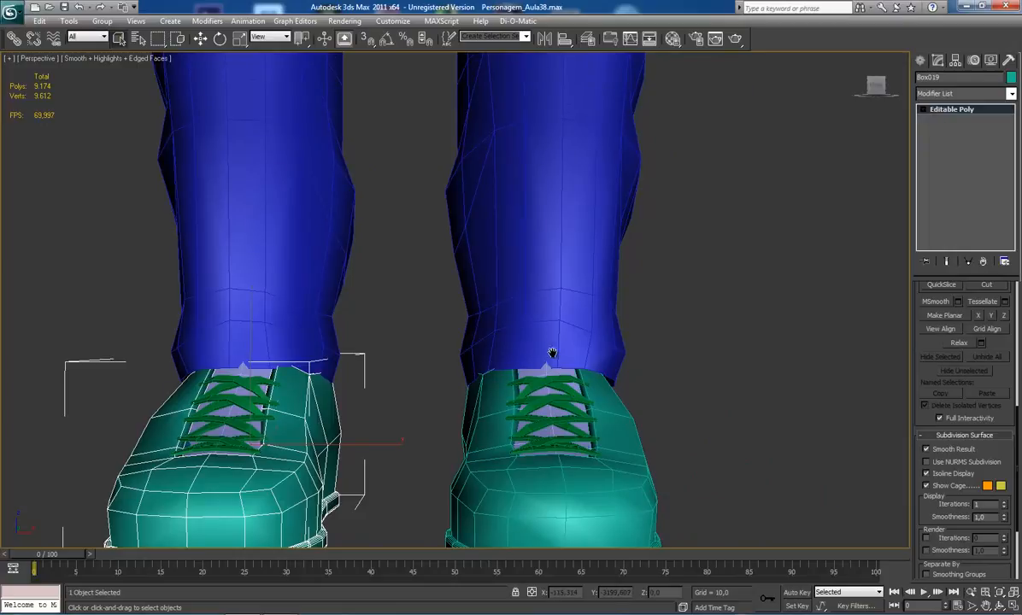
middle_drag(551, 353, 601, 329)
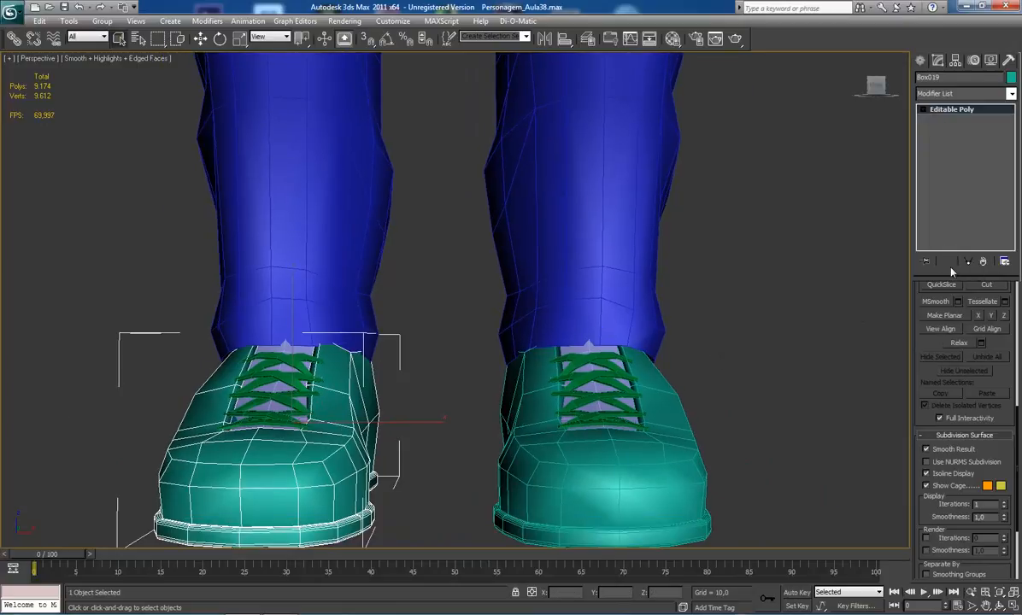
- Try to select several upper shoelaces of the character's right shoe together
click(286, 389)
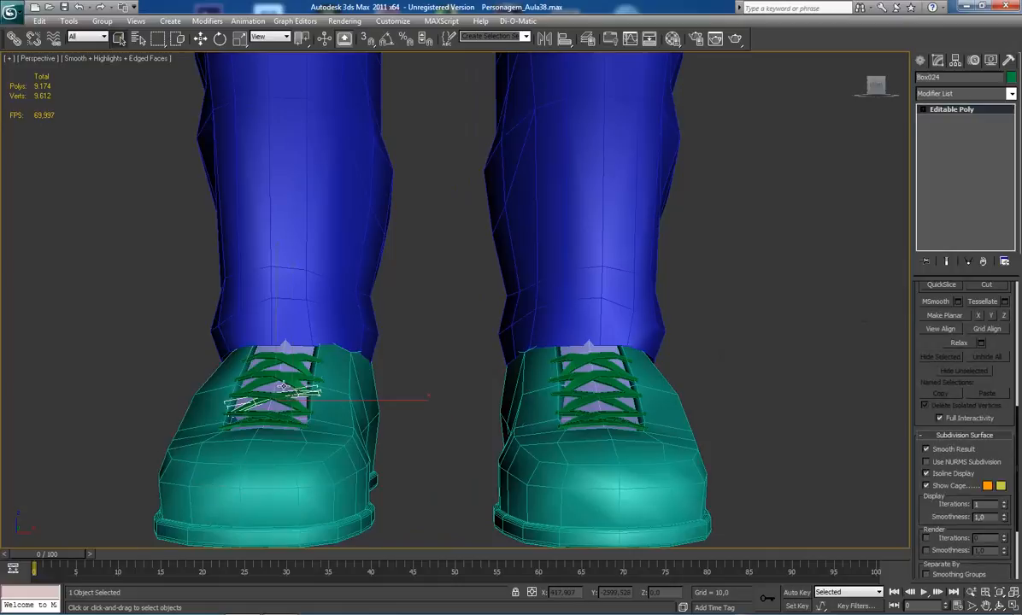
click(301, 377)
ctrl+click(292, 359)
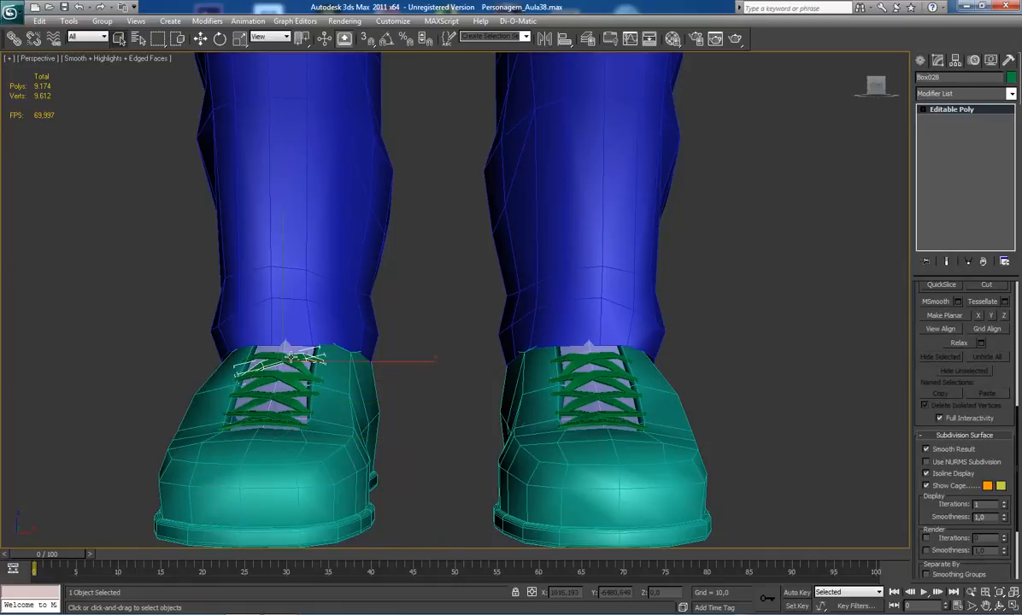
ctrl+click(282, 375)
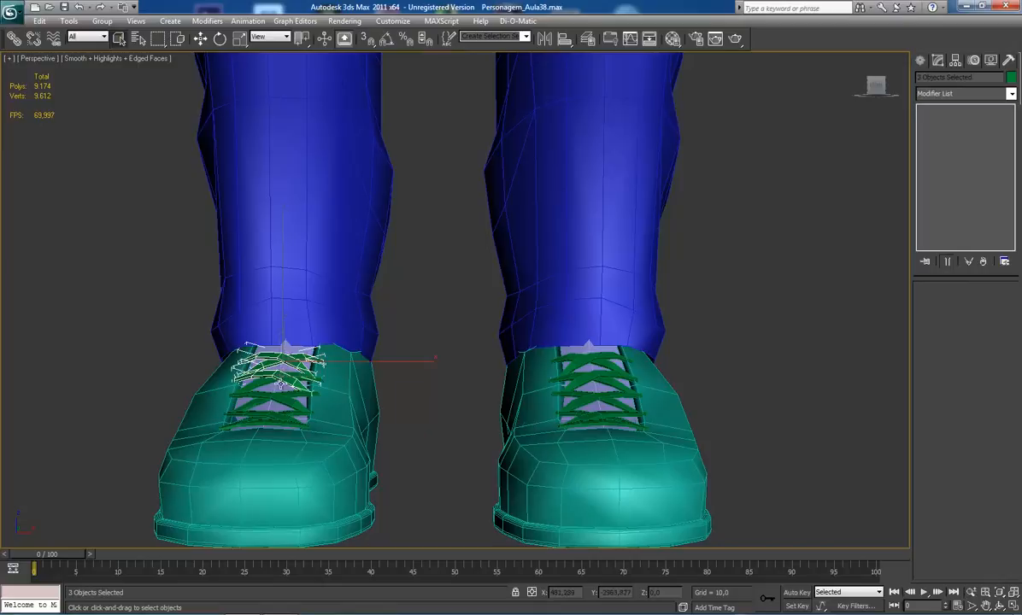
ctrl+click(260, 382)
- Make each shoelace of the character's right shoe unique, one at a time from the lowest lace to the top ones
click(266, 418)
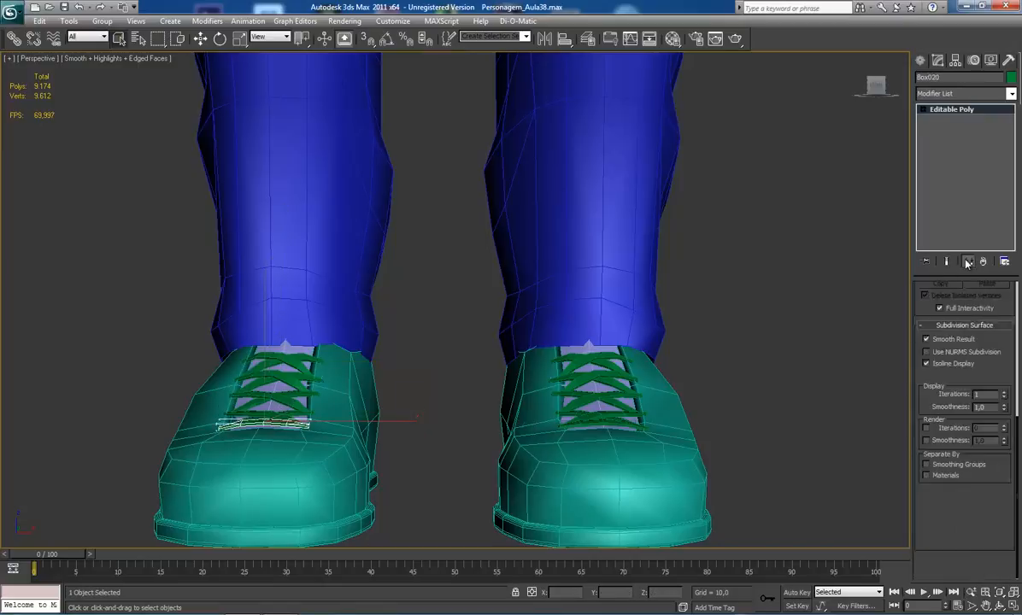
click(241, 370)
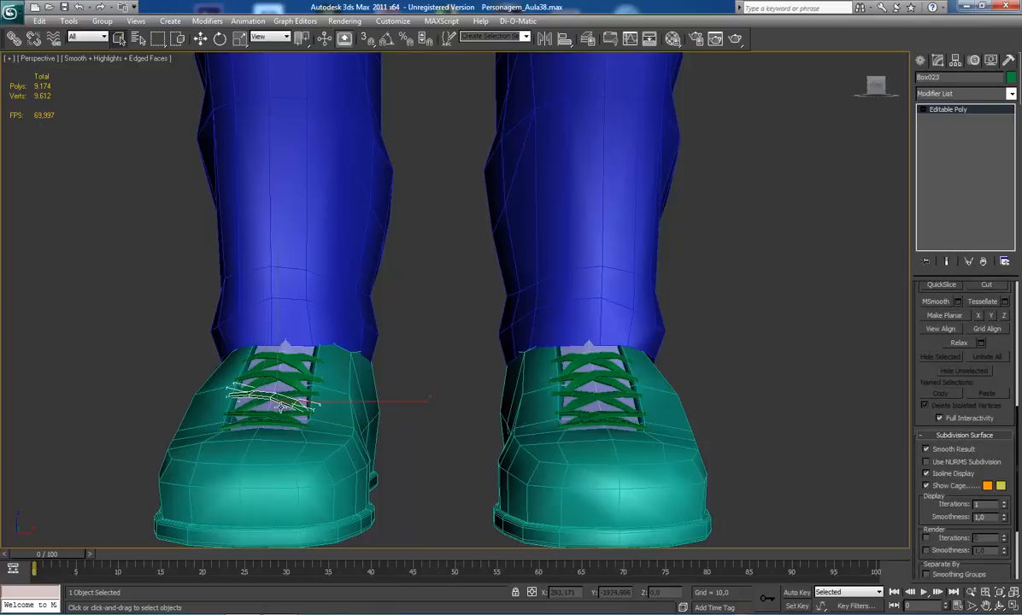
click(299, 417)
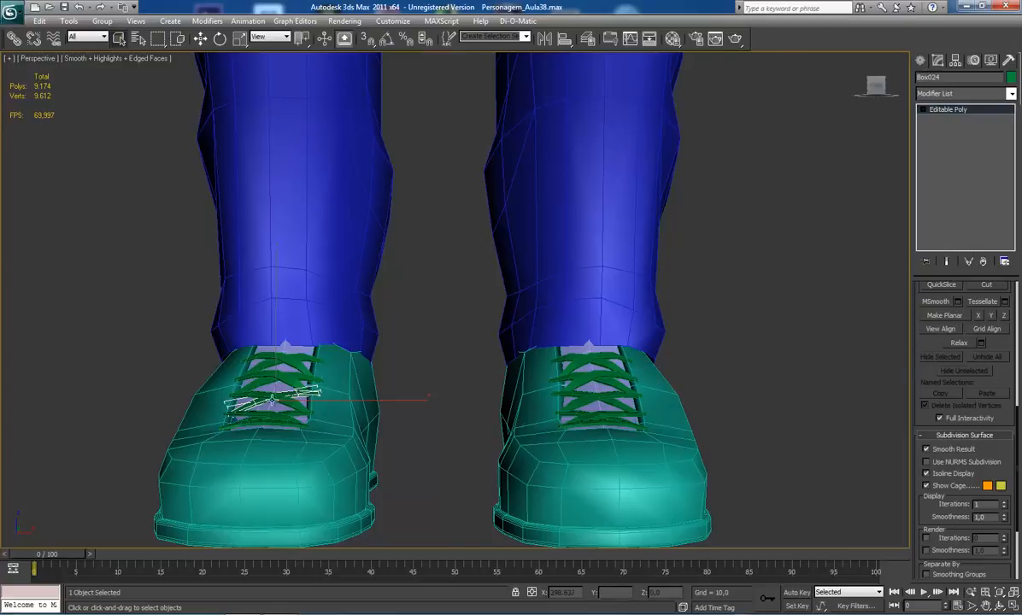
click(265, 418)
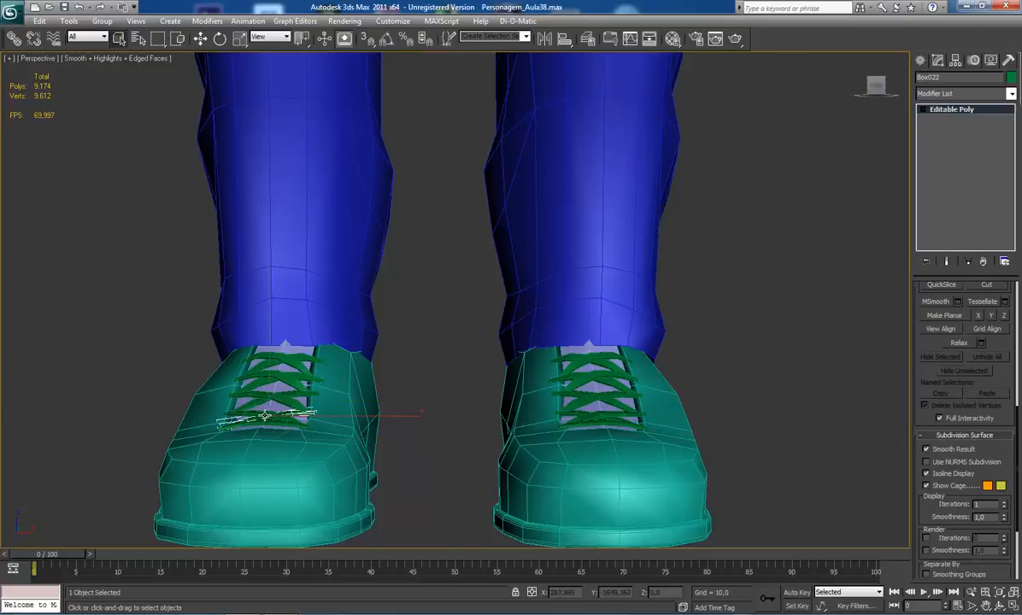
click(264, 416)
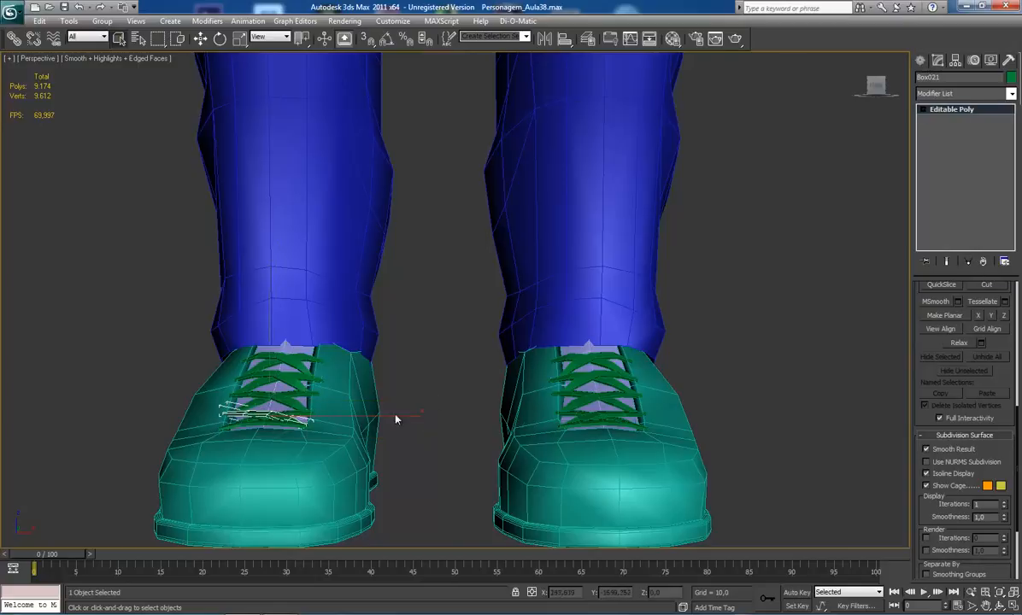
click(269, 376)
click(941, 285)
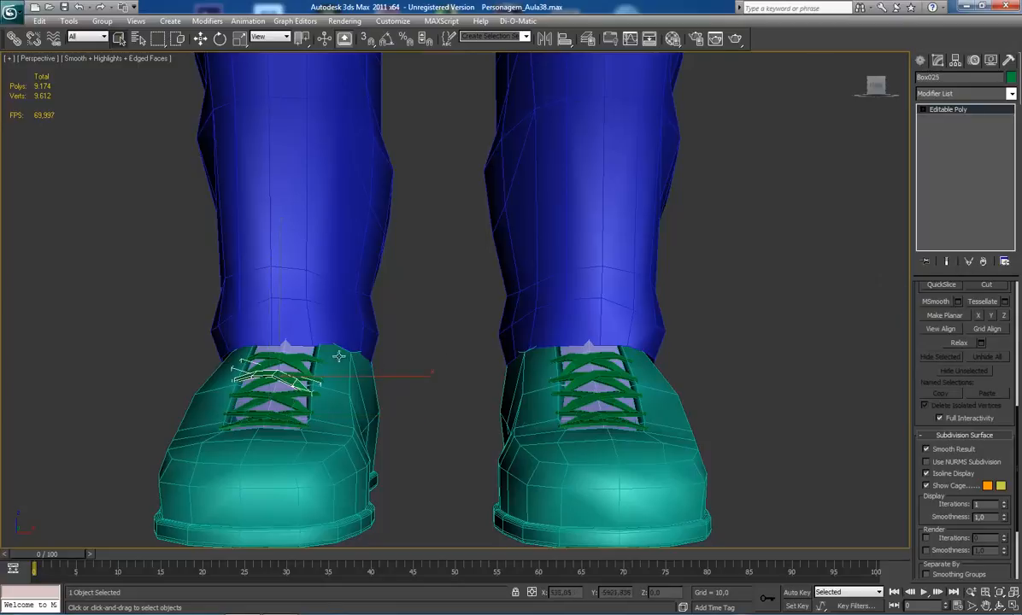
click(282, 357)
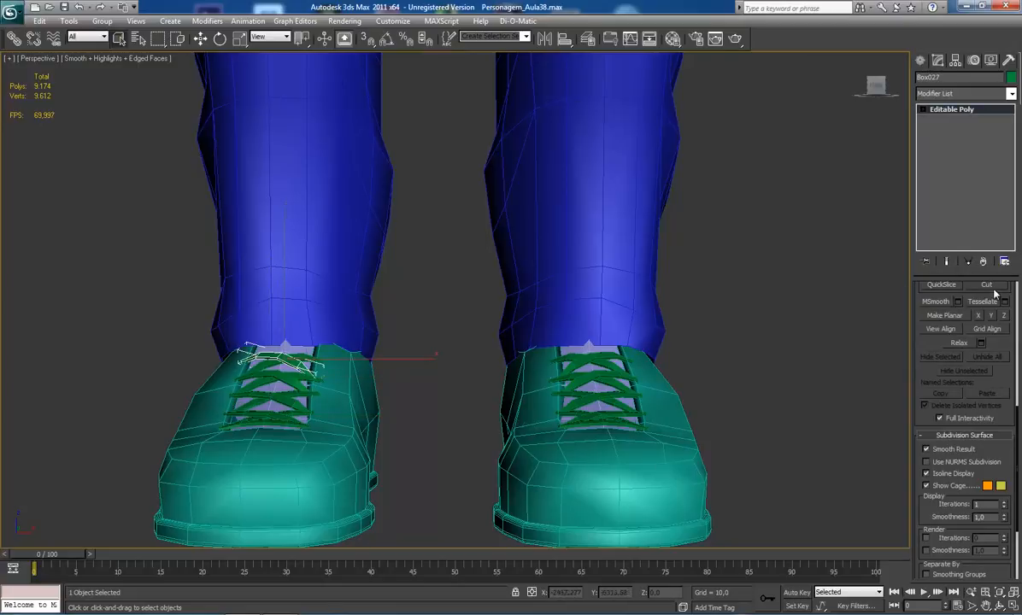
click(968, 263)
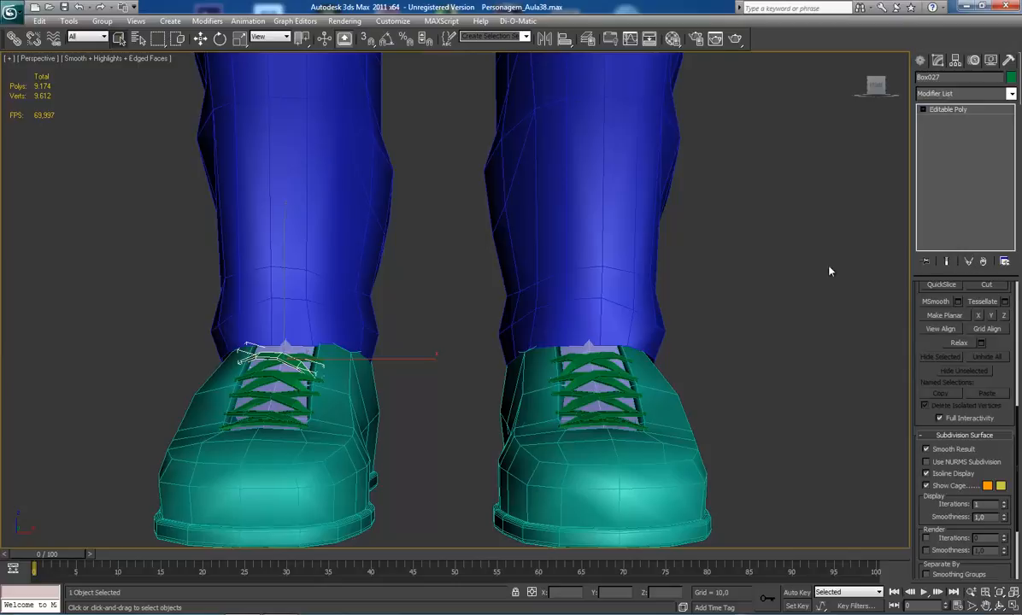
click(272, 360)
click(967, 262)
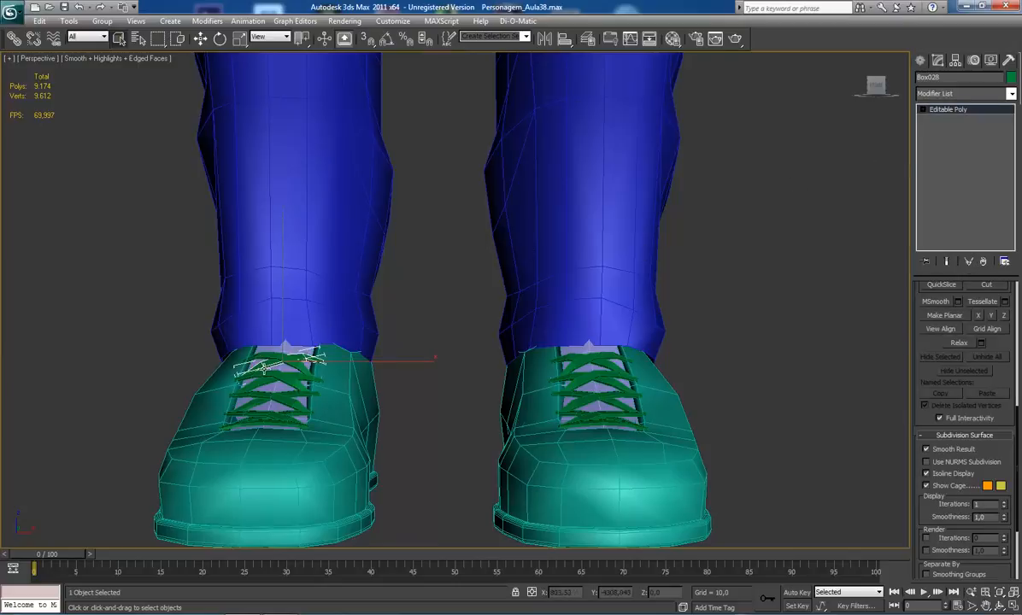
- Make the right shoe's tongue unique, check it in isolation mode, and exit isolation
click(284, 368)
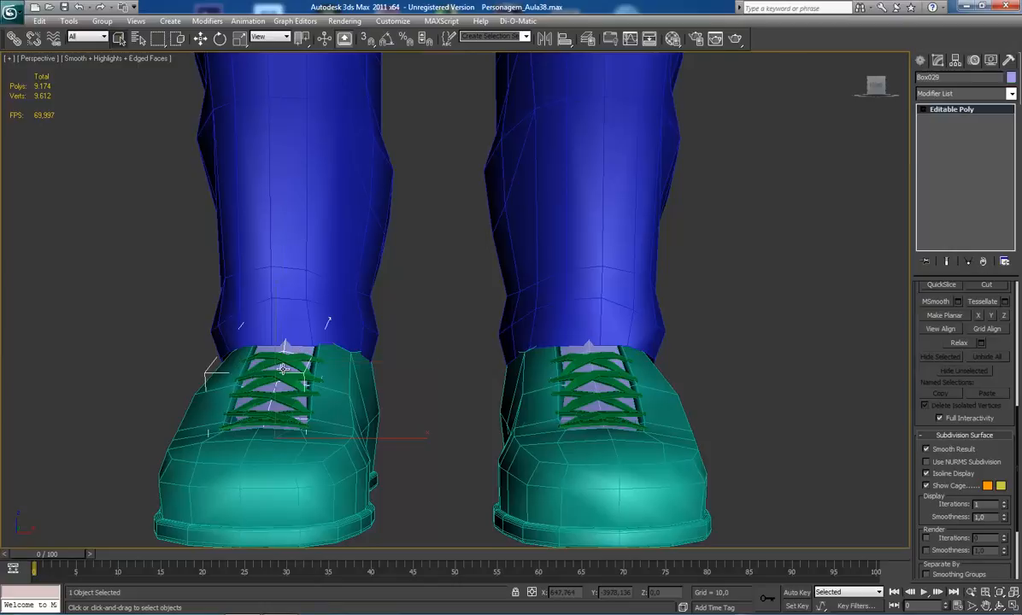
click(967, 262)
key(alt+q)
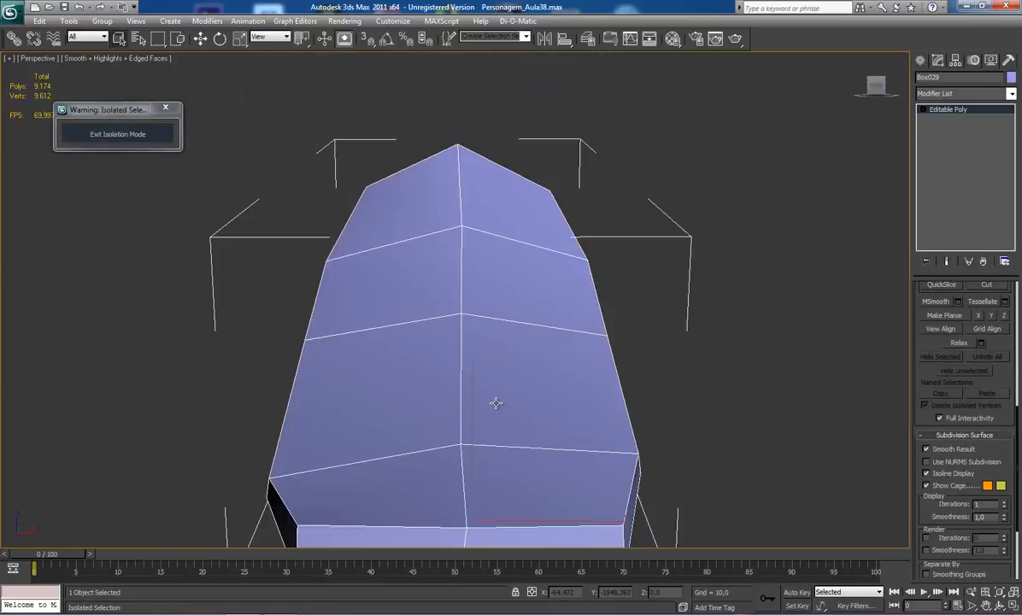
scroll(500, 389, down, 4)
scroll(500, 389, up, 2)
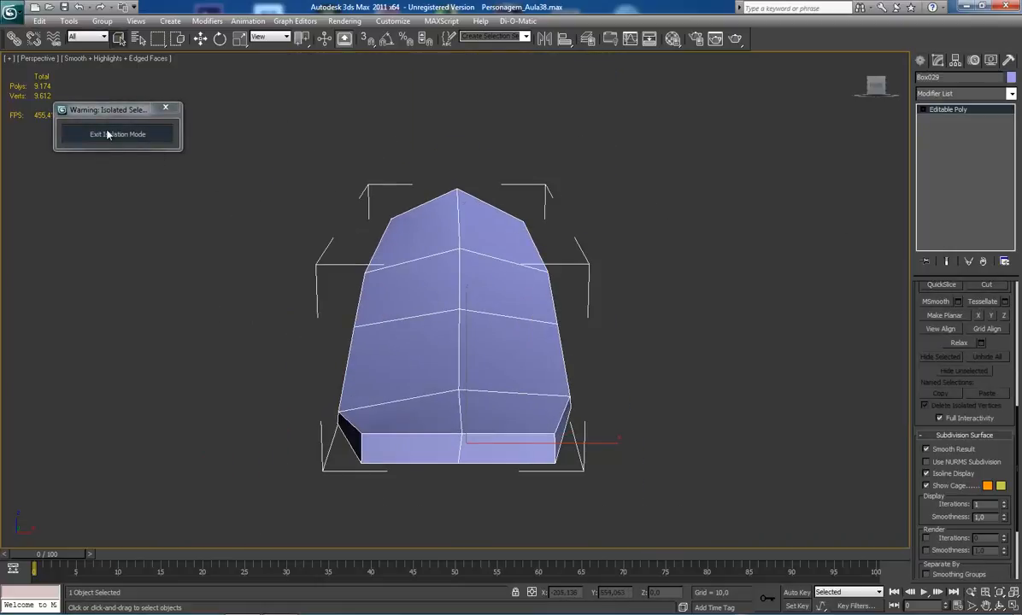
click(135, 134)
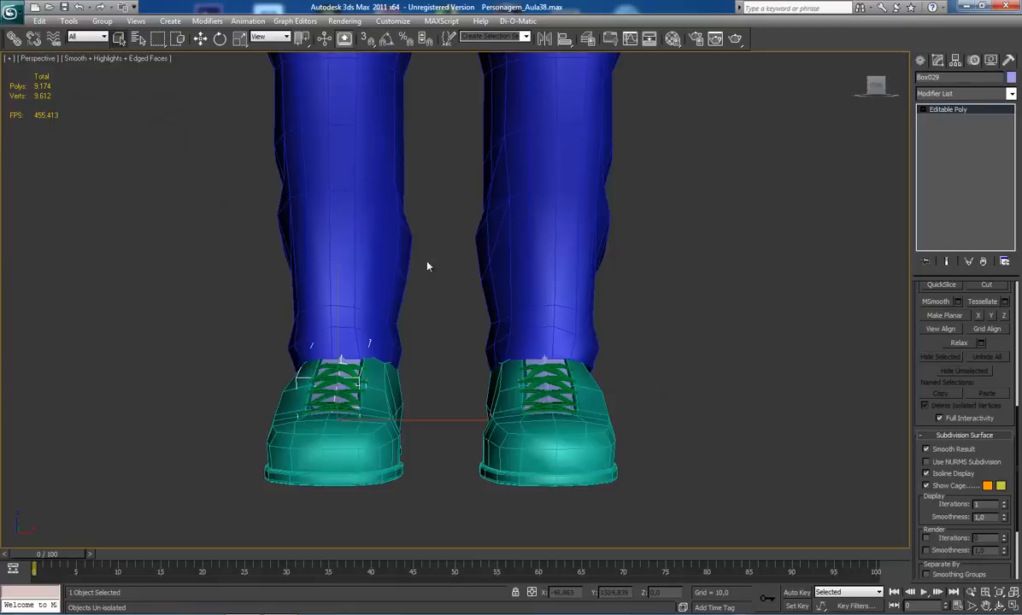
- Select the character's body mesh at the head
scroll(398, 243, down, 6)
scroll(423, 291, up, 10)
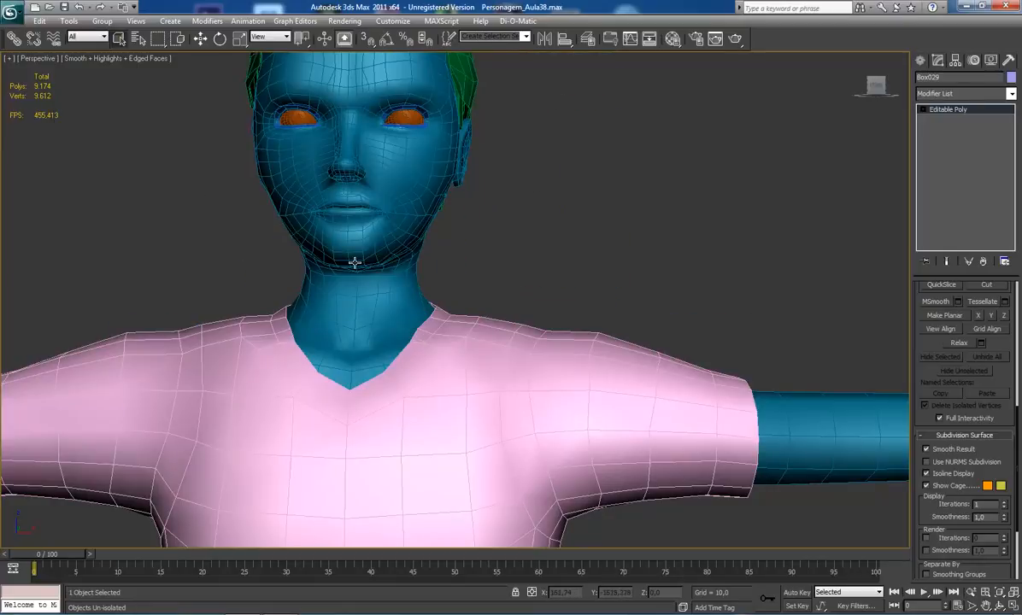
scroll(360, 281, down, 10)
key(z)
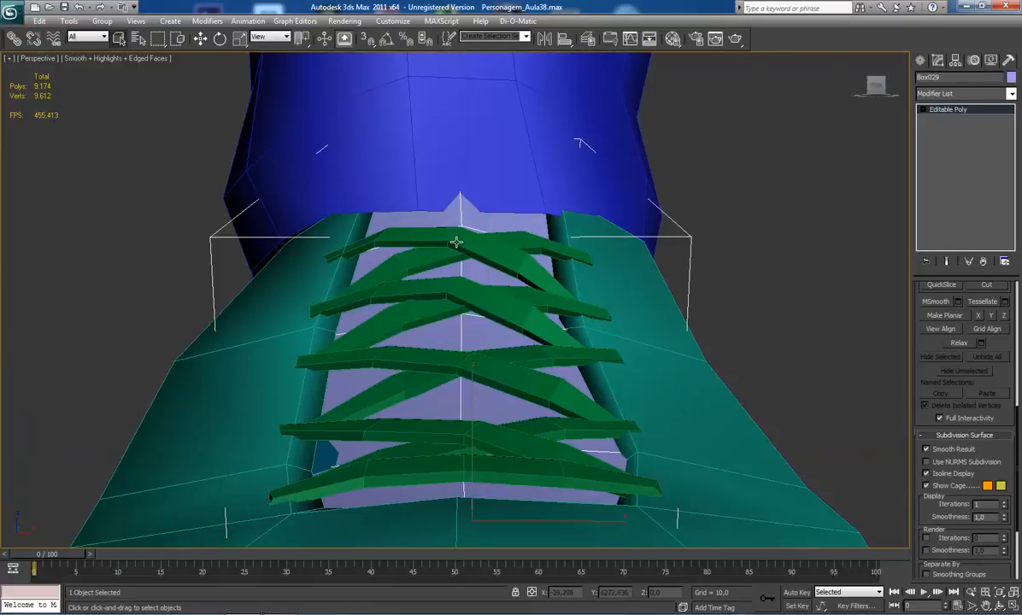
scroll(456, 243, down, 8)
middle_drag(470, 283, 439, 513)
middle_drag(453, 278, 429, 417)
scroll(416, 340, up, 5)
click(396, 263)
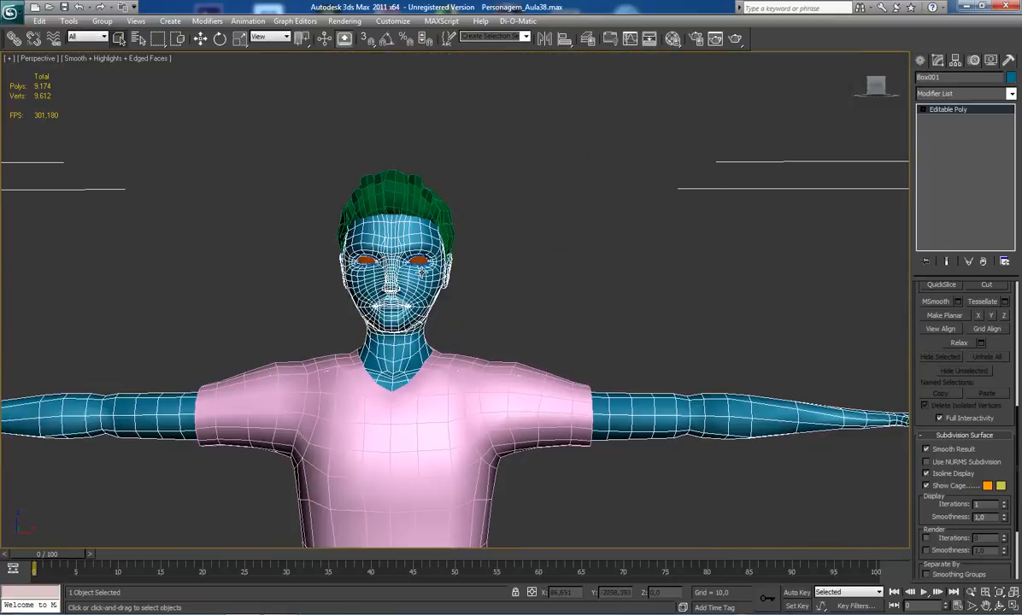
- Turn off edged faces and examine the shading of the nose, mouth and cheeks from several angles
scroll(416, 286, up, 4)
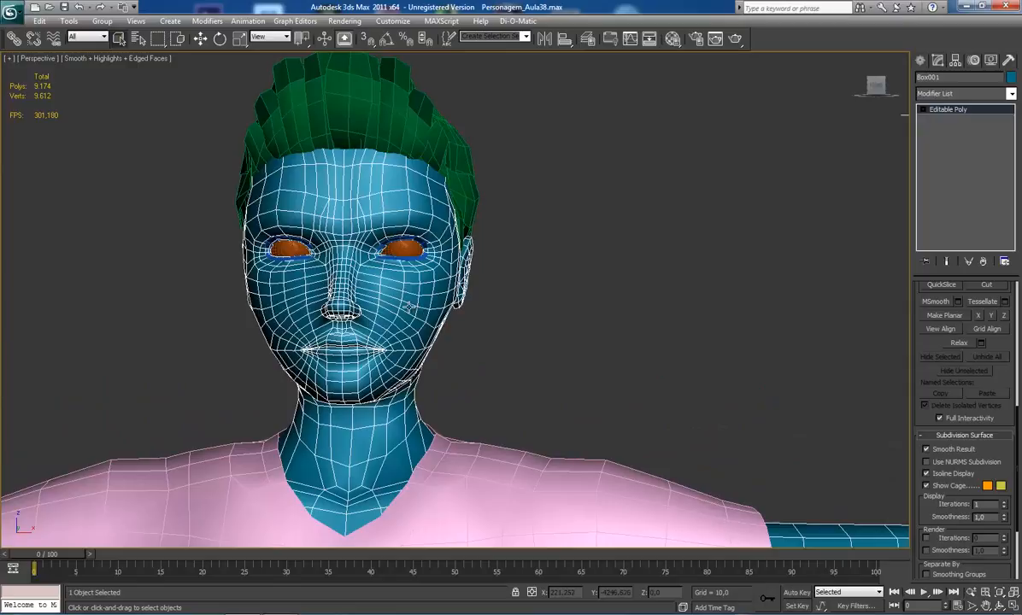
scroll(409, 306, up, 5)
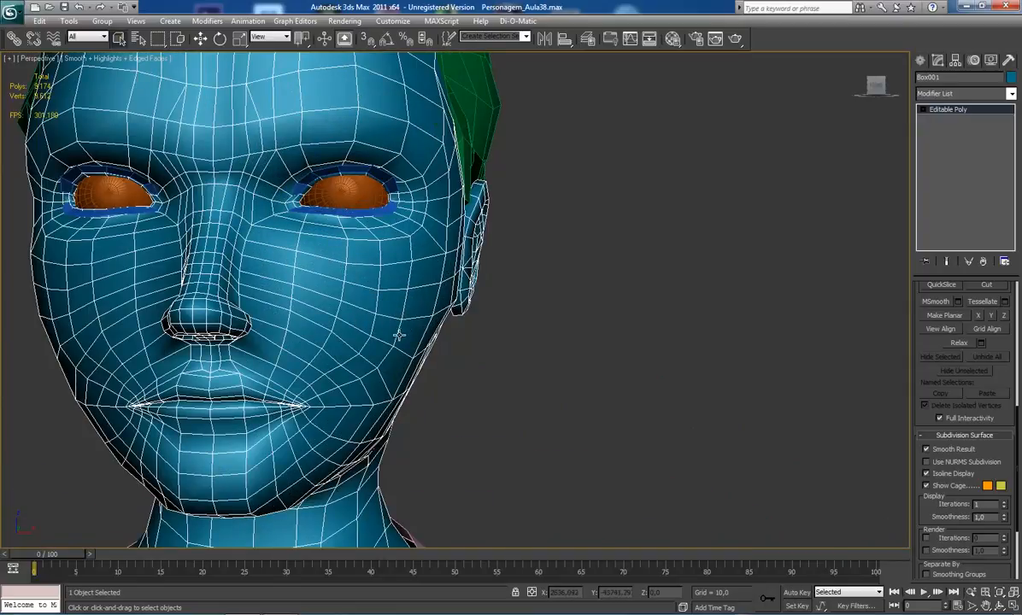
alt+middle_drag(353, 319, 453, 321)
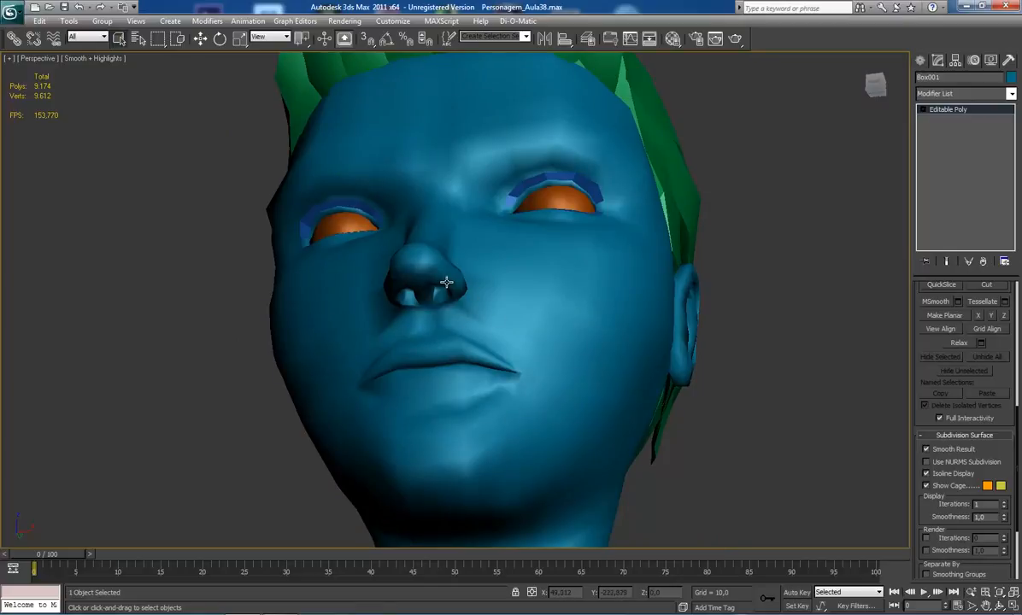
alt+middle_drag(483, 304, 410, 306)
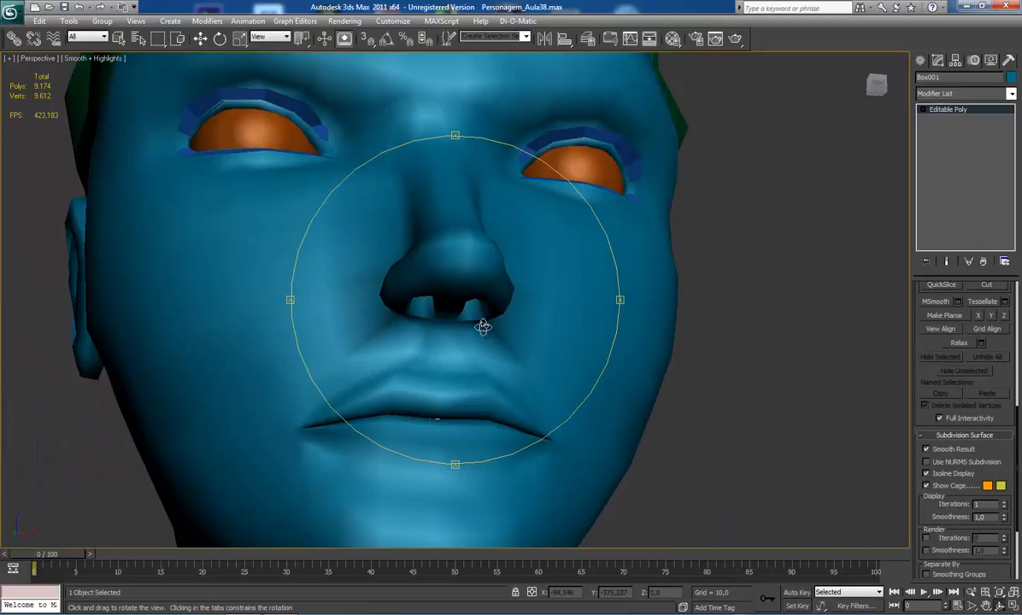
alt+middle_drag(483, 326, 489, 303)
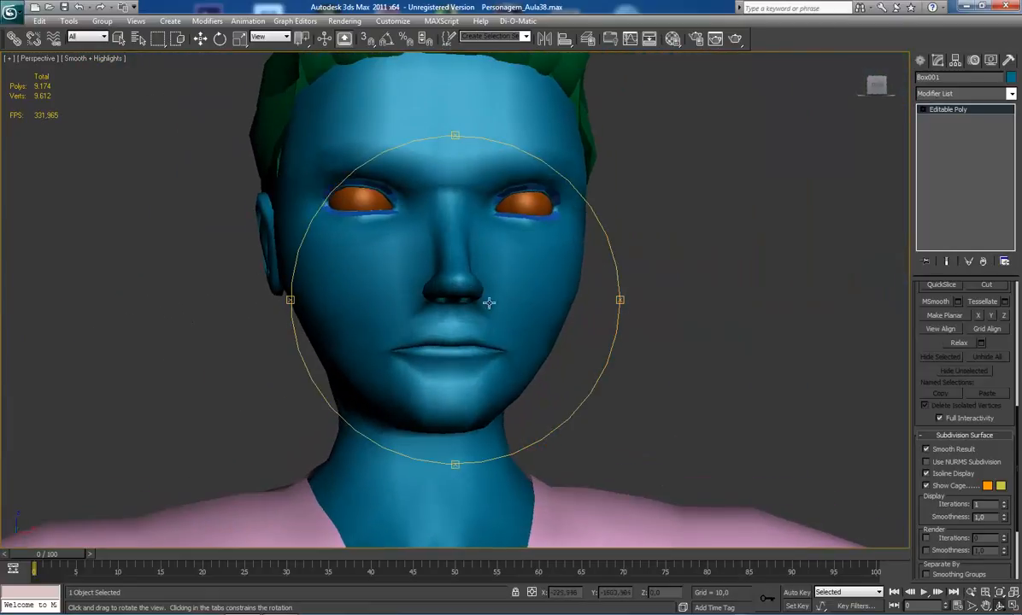
scroll(456, 299, up, 2)
- Reselect the body mesh, enter vertex level, turn edged faces on, and activate the Move tool at the nose
key(ctrl+z)
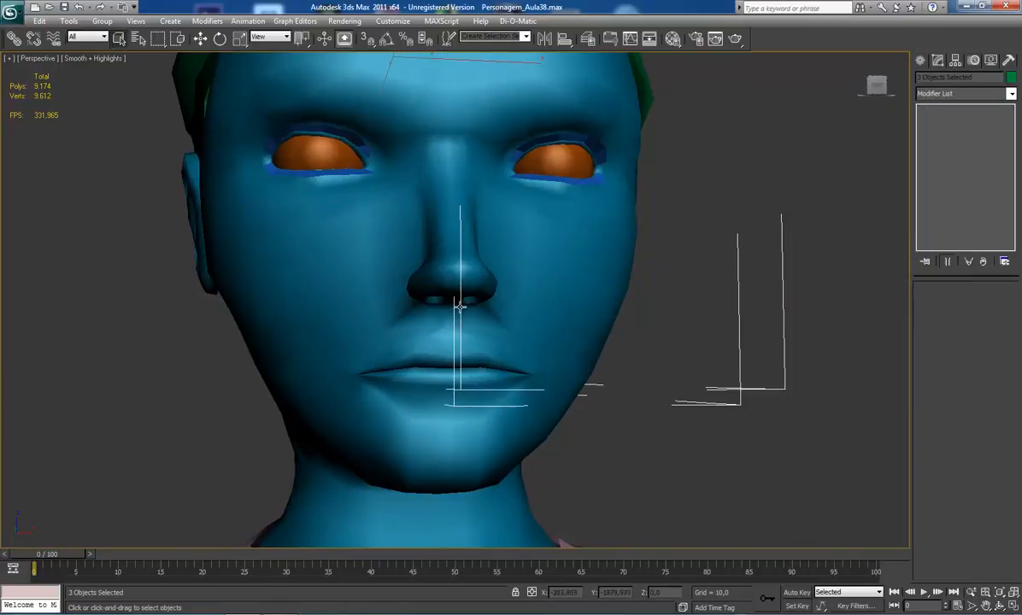
click(505, 288)
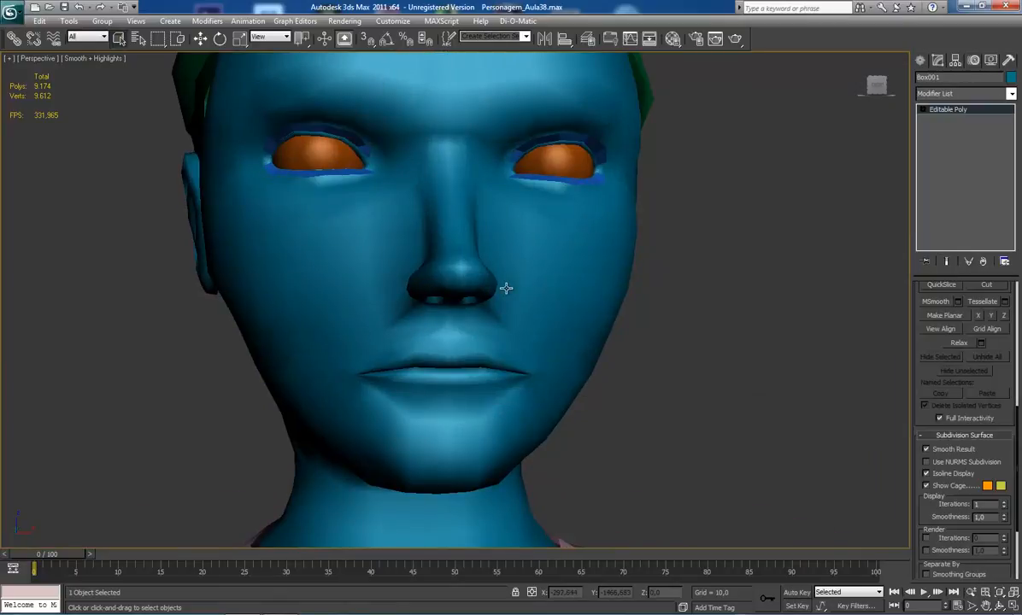
click(921, 110)
key(1)
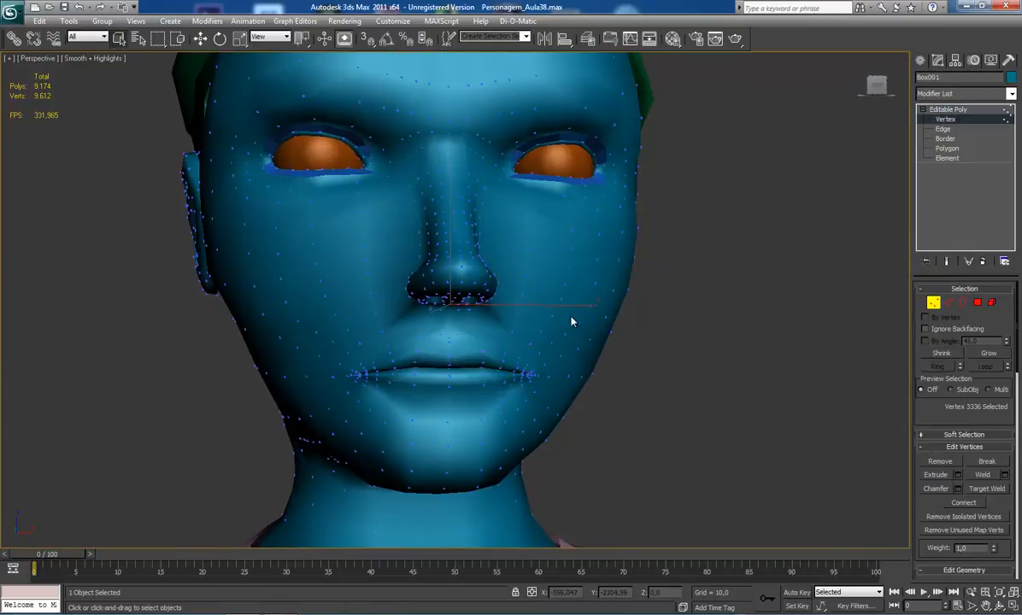
key(F4)
alt+middle_drag(527, 359, 470, 307)
scroll(470, 308, up, 3)
key(w)
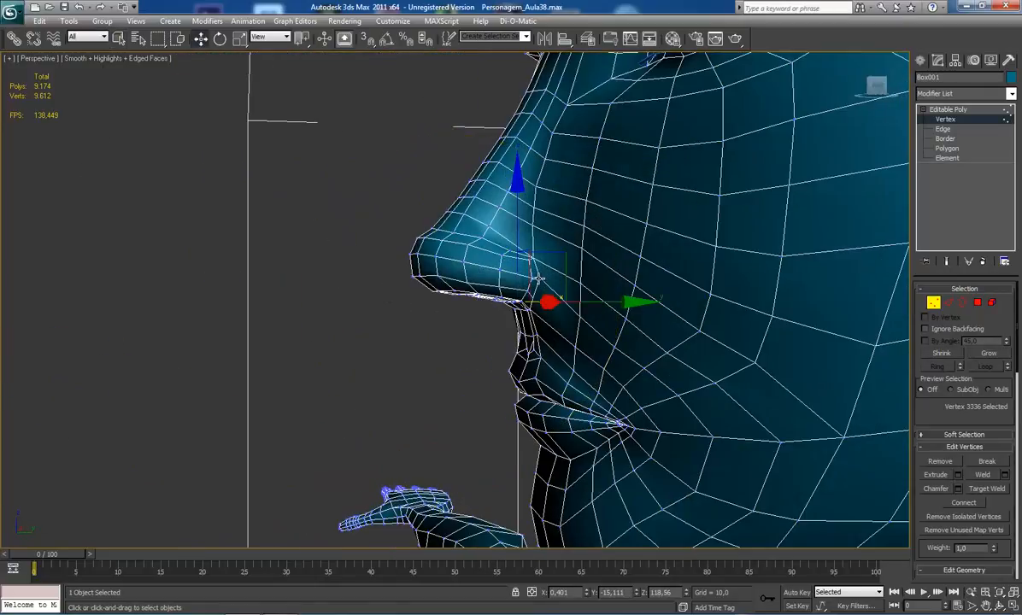
- Select two vertices at the back of the nose wing and nudge them slightly in height
click(539, 276)
alt+middle_drag(531, 346, 752, 326)
key(q)
alt+middle_drag(435, 331, 379, 293)
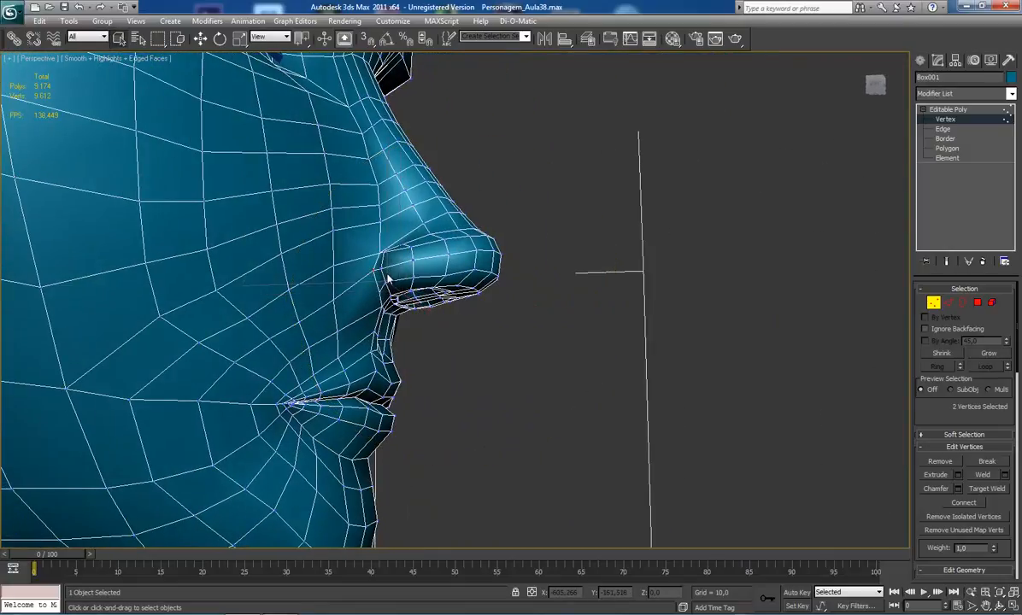
key(w)
click(389, 207)
key(ctrl+z)
drag(388, 202, 387, 203)
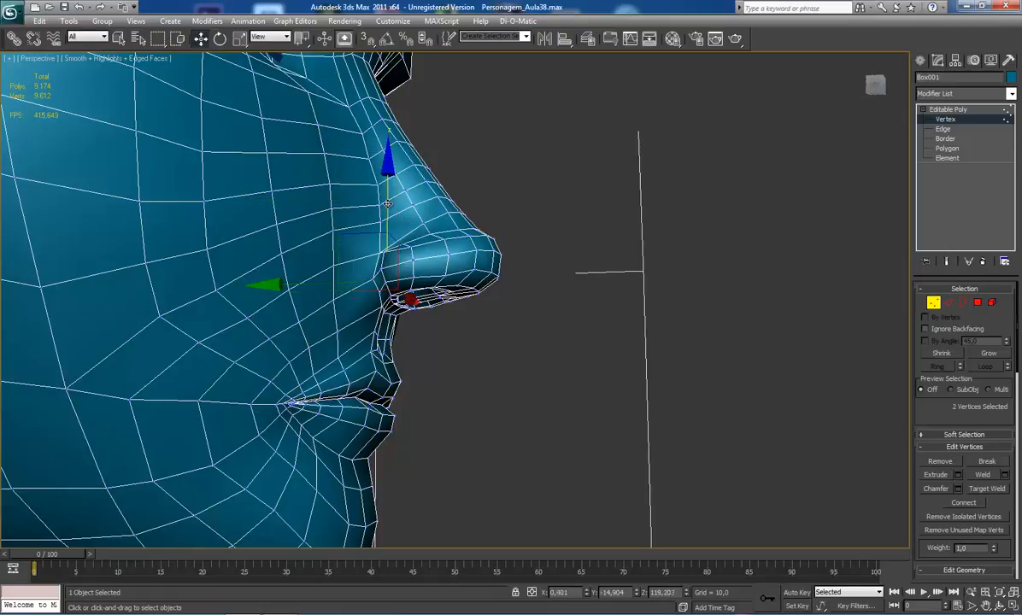
alt+middle_drag(446, 303, 456, 233)
scroll(457, 291, down, 3)
scroll(459, 317, up, 5)
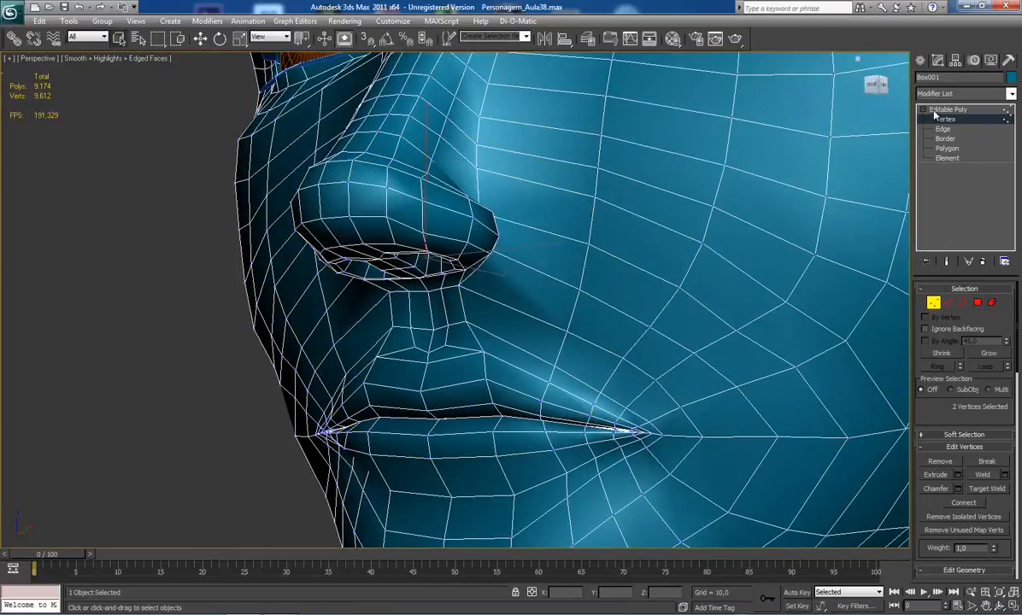
- Leave vertex level and compare the nose area with edged faces off and on
key(1)
key(F4)
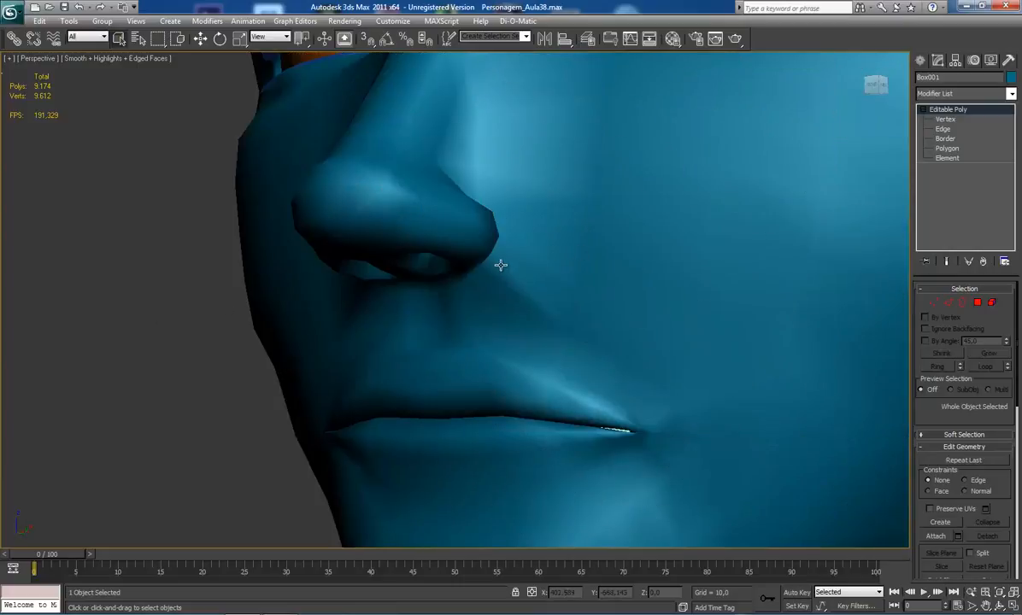
key(F4)
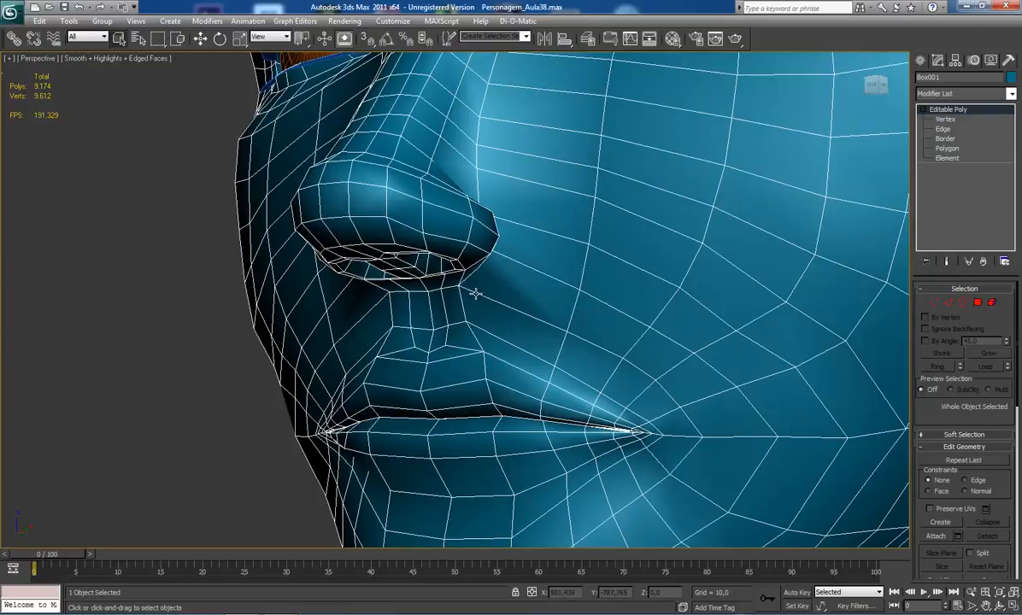
alt+middle_drag(475, 293, 465, 276)
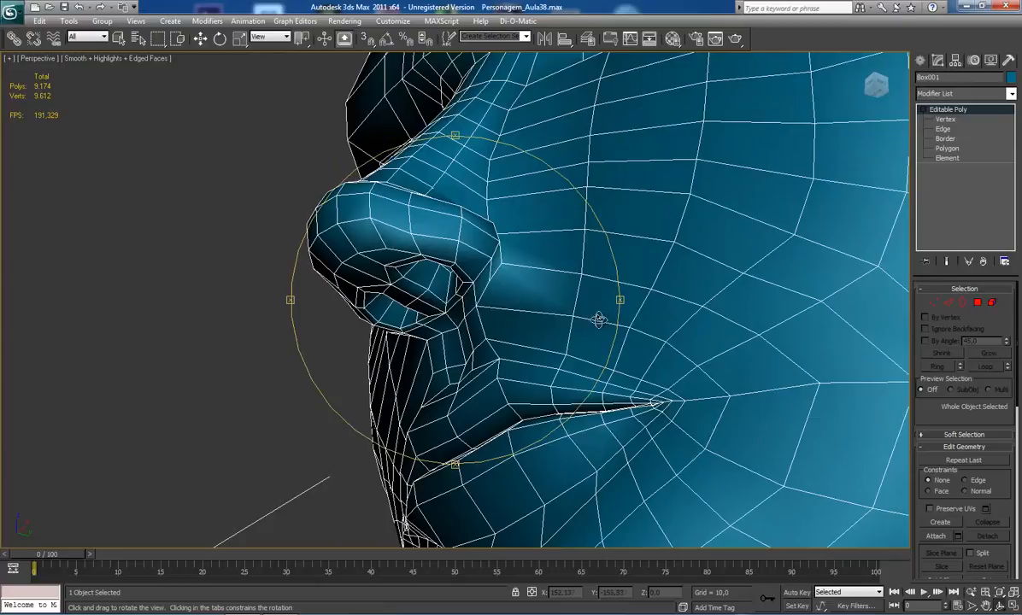
- Ring-select the edges running from beside the character's left nostril down to the lips and connect them with a new edge line
key(2)
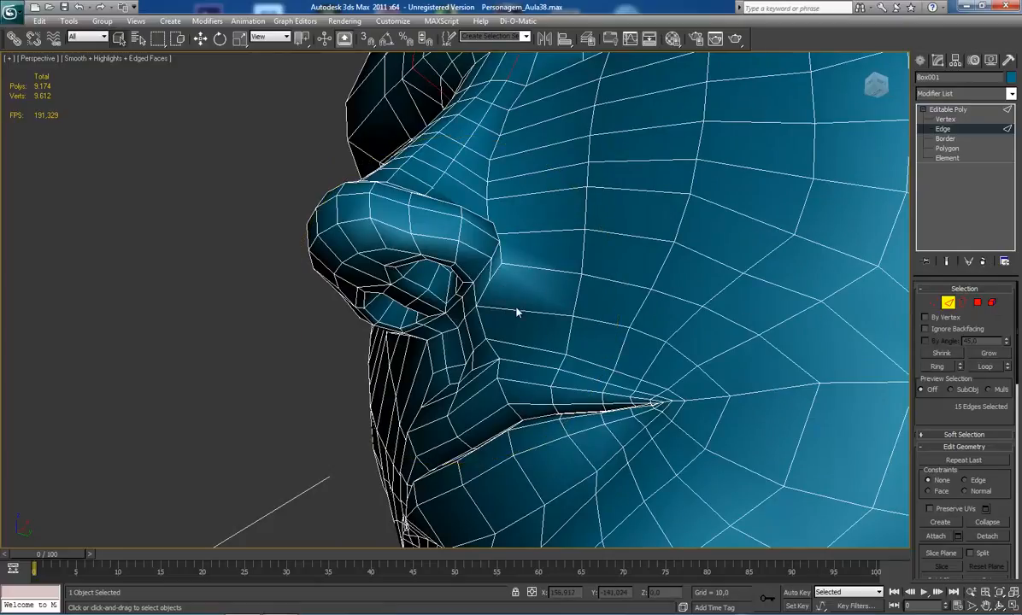
click(516, 312)
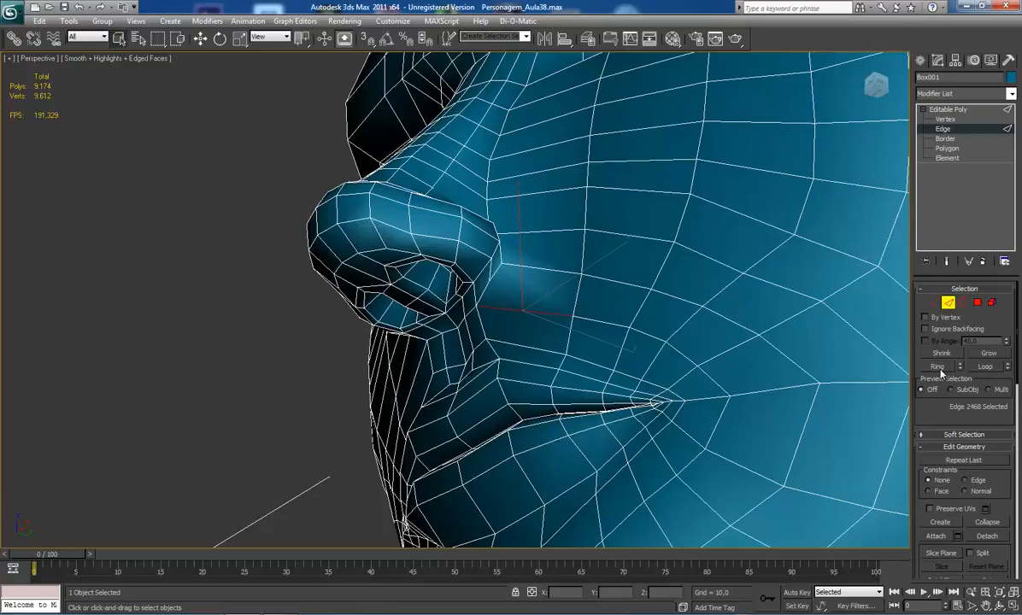
click(937, 366)
alt+middle_drag(576, 372, 525, 363)
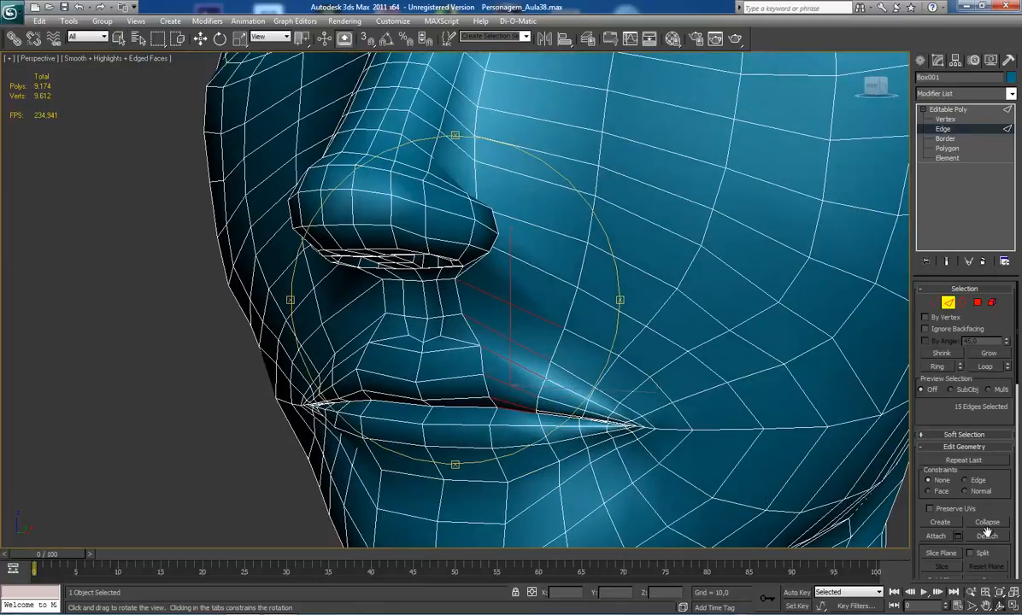
scroll(1018, 551, down, 5)
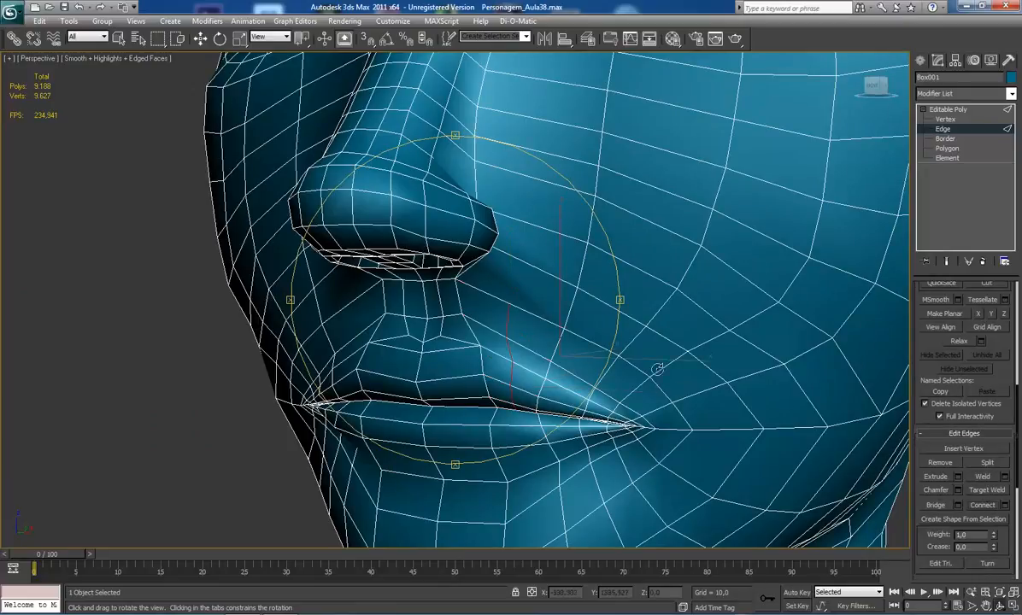
alt+middle_drag(586, 367, 339, 300)
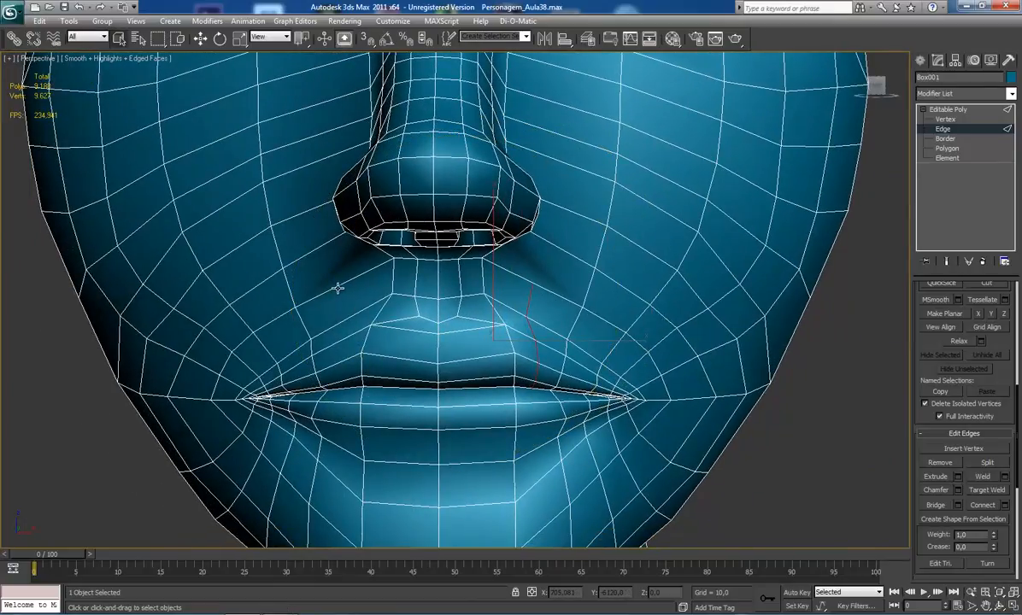
- Ring-select the matching edges beside the character's right nostril and connect them with a new edge line
click(316, 270)
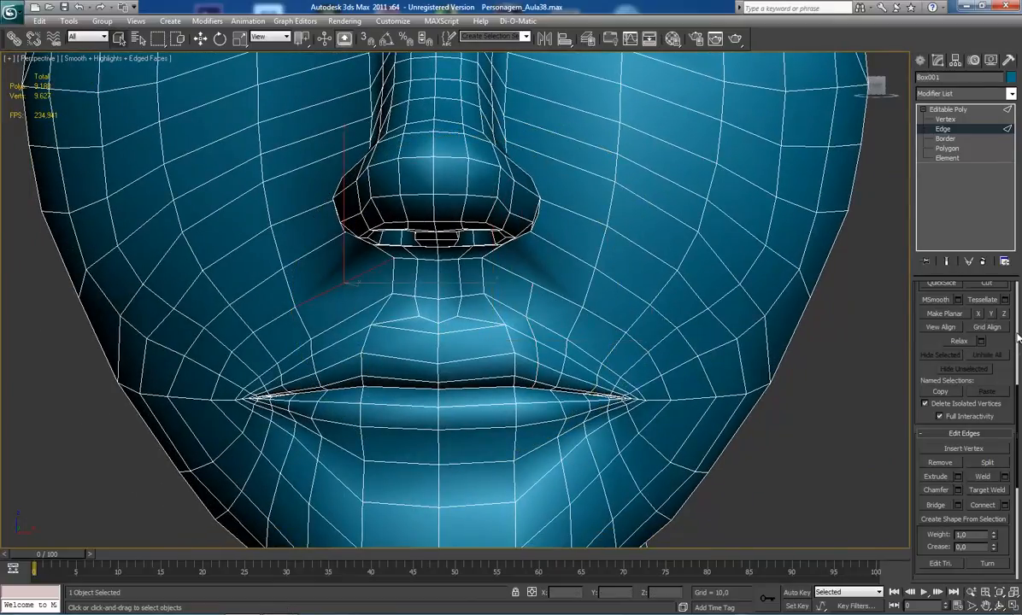
scroll(950, 318, up, 5)
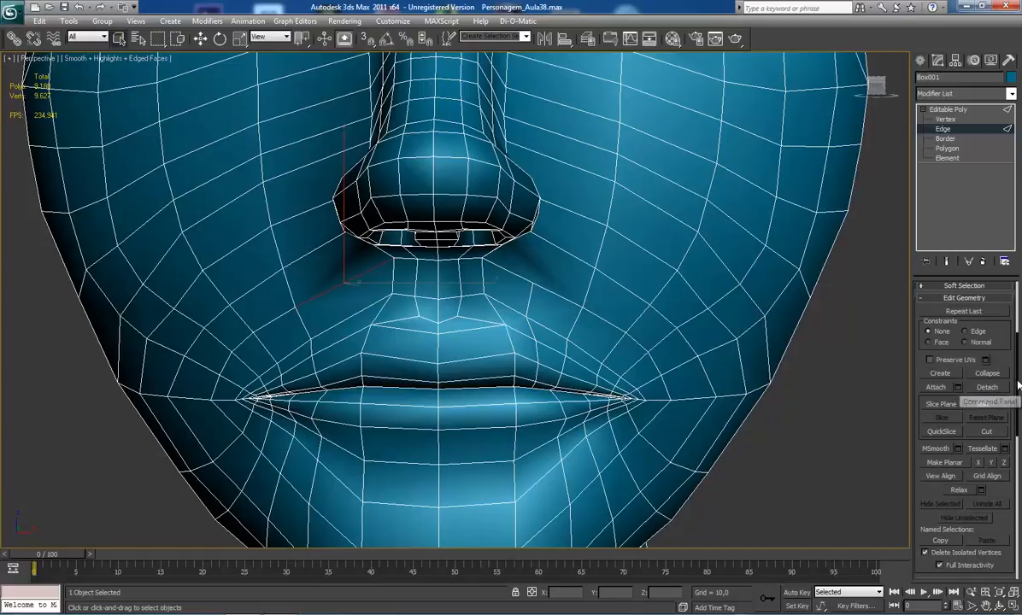
scroll(941, 332, up, 4)
click(938, 322)
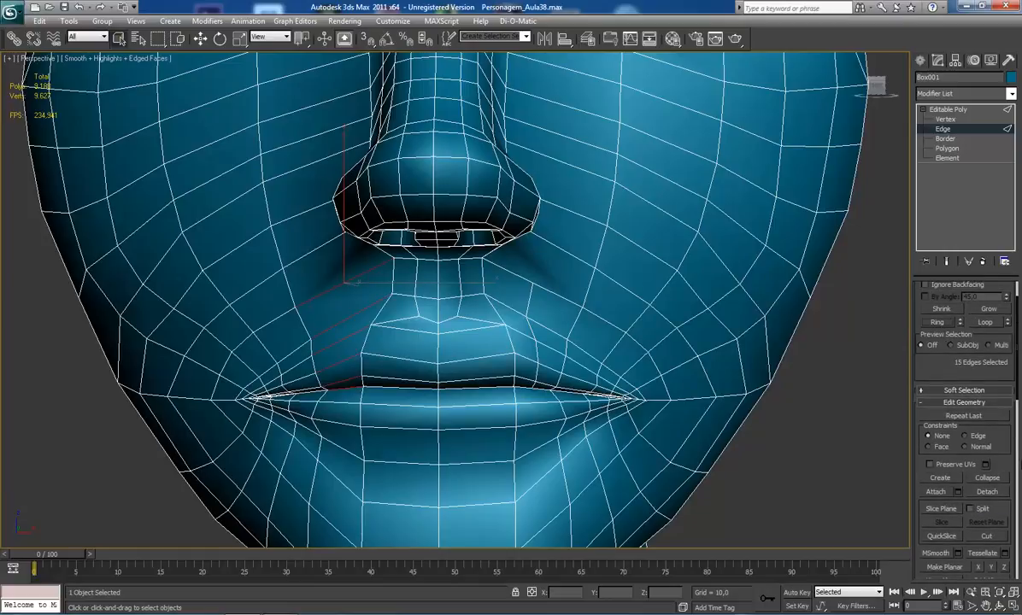
scroll(1008, 525, down, 10)
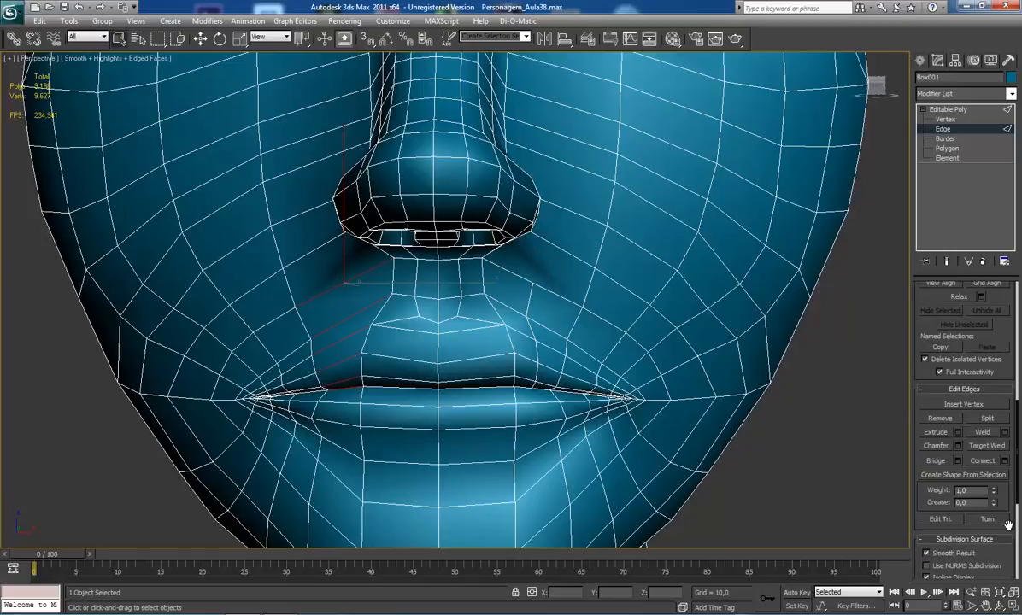
click(981, 461)
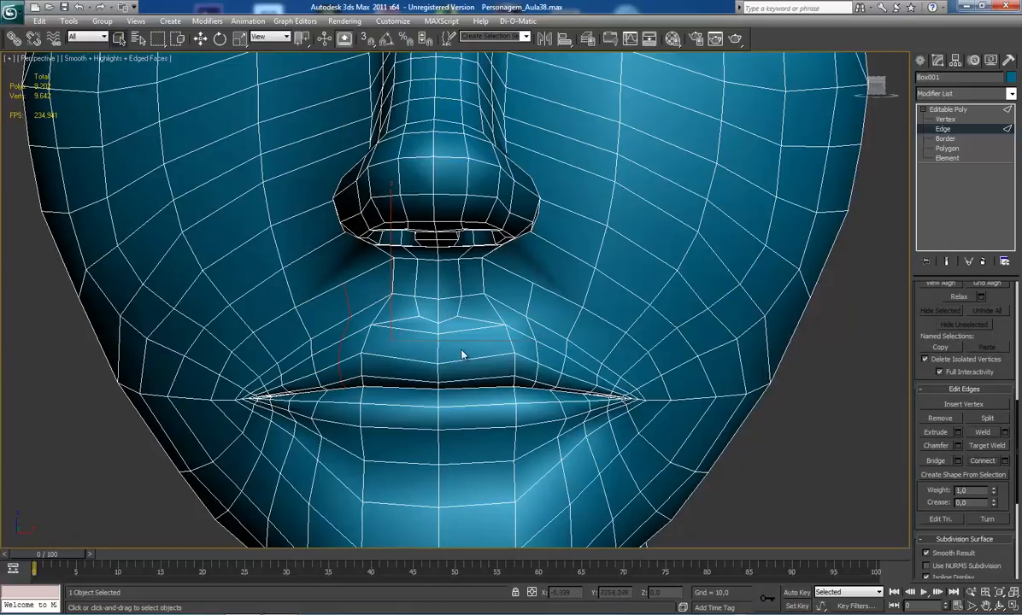
- At vertex level, connect the top vertex of the left-side edge line to the vertex at the nostril's lower corner
click(496, 300)
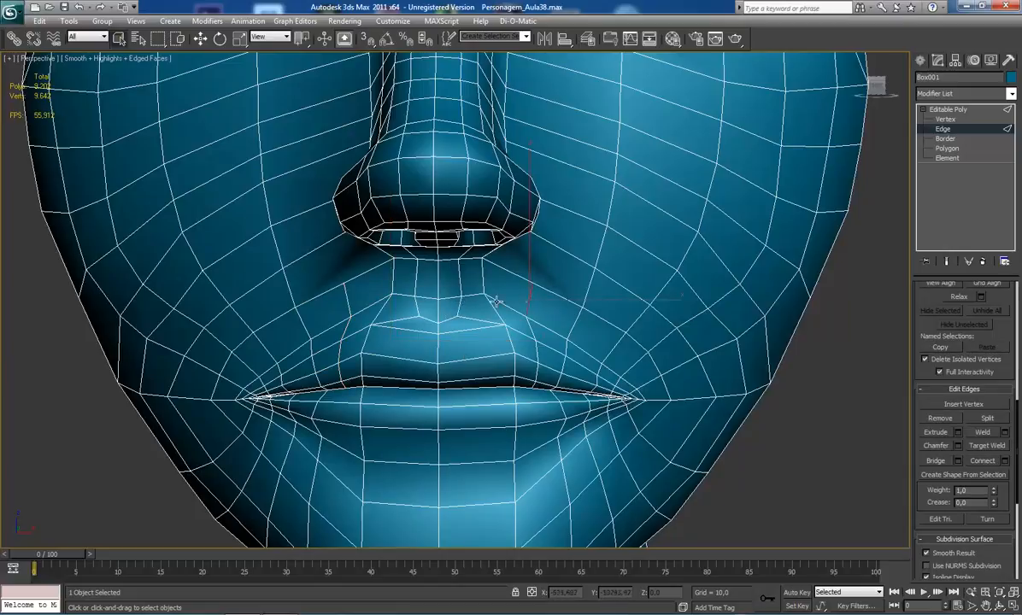
ctrl+click(348, 301)
middle_drag(545, 342, 522, 371)
key(1)
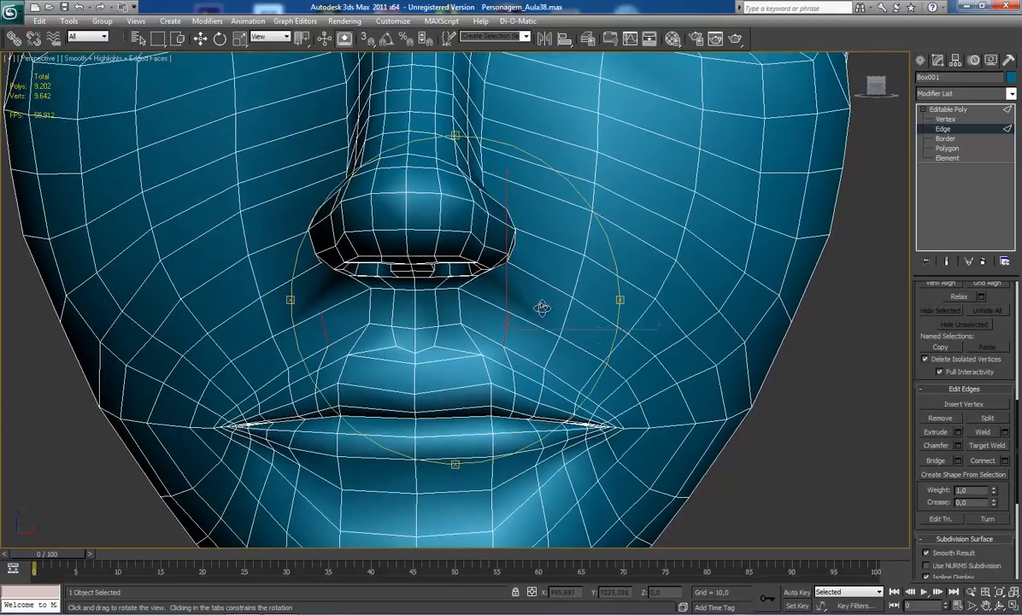
alt+middle_drag(541, 305, 529, 292)
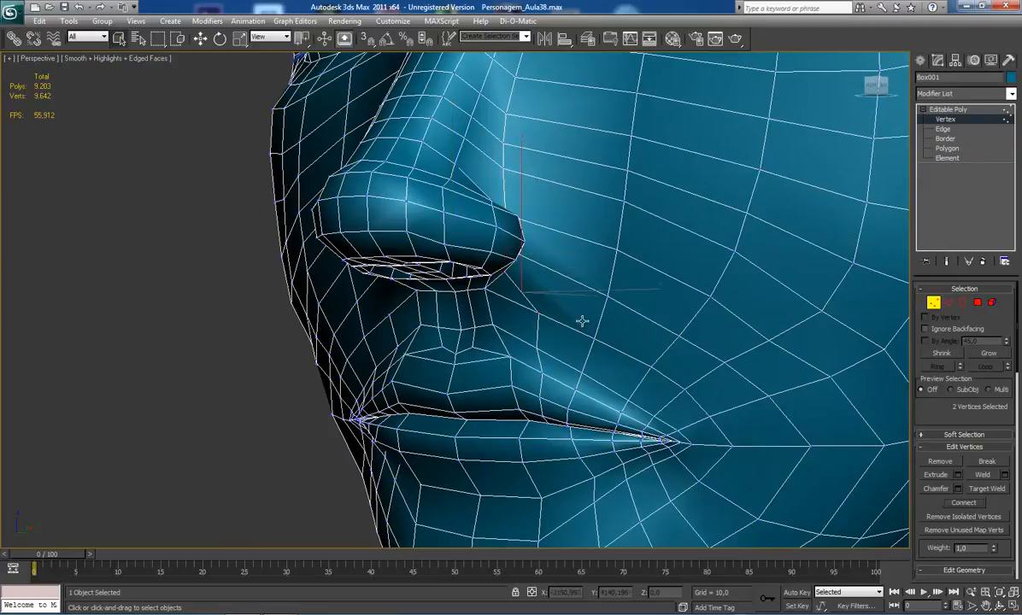
middle_drag(565, 314, 553, 290)
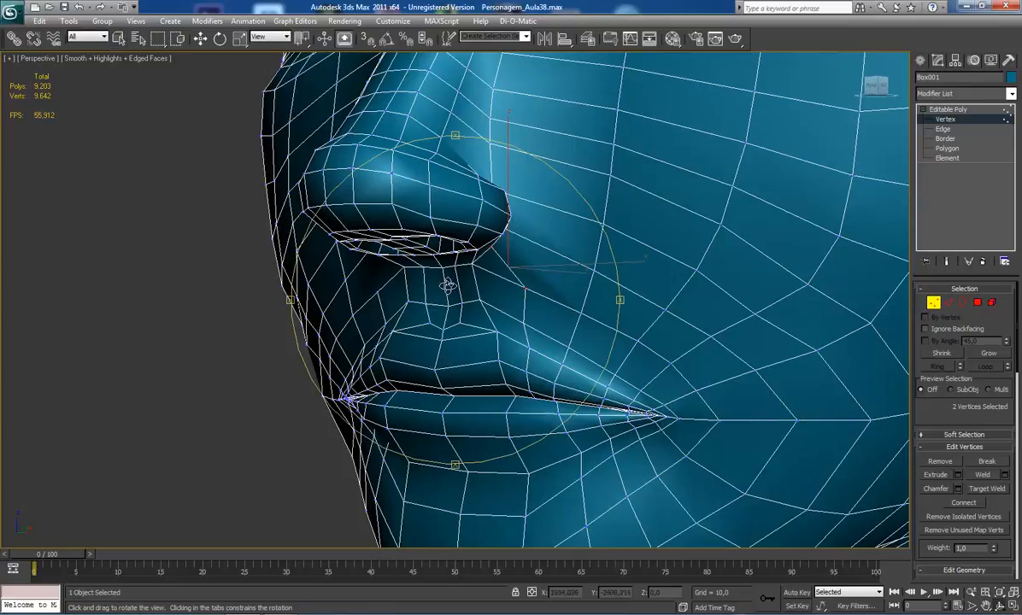
alt+middle_drag(427, 275, 465, 266)
- Try nudging the vertex at the left nostril's lower corner along the Y axis, and undo the move
click(493, 245)
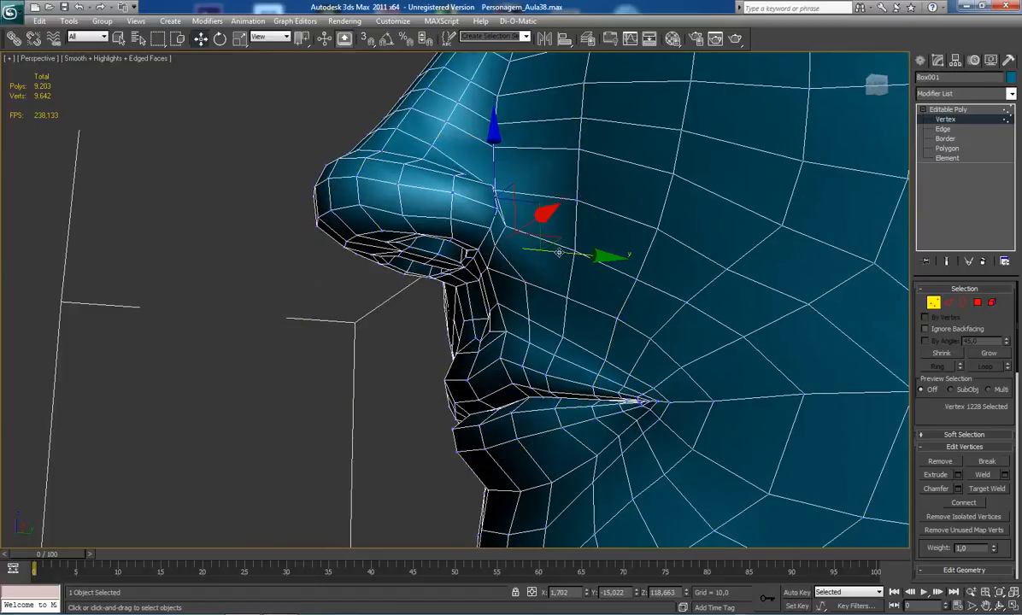
drag(560, 251, 563, 252)
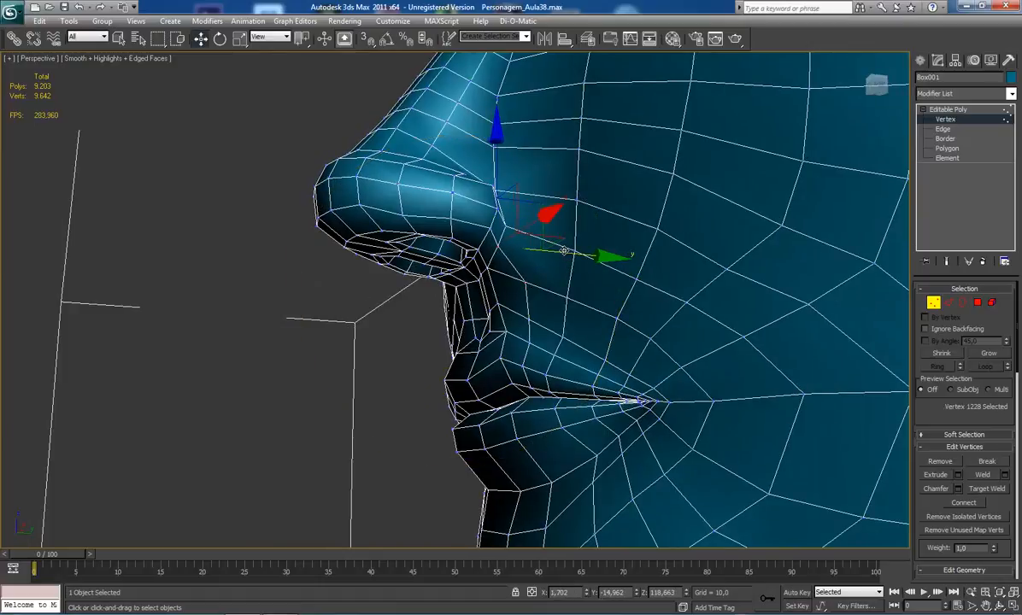
key(ctrl+z)
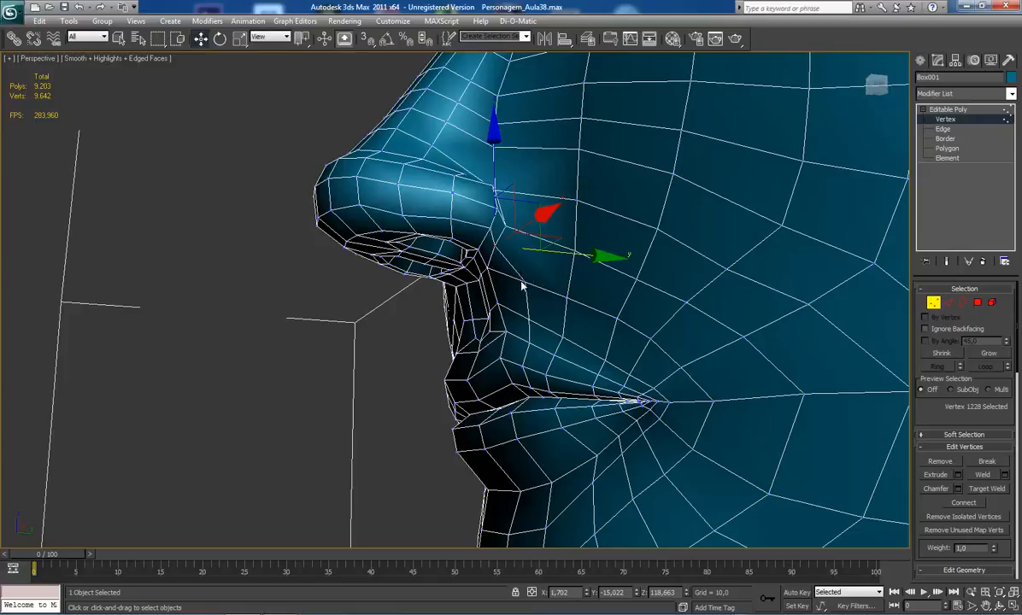
- Connect the left edge line's top vertex to the cheek-side vertex above it and remove the edge leading to the nostril's lower corner
click(524, 281)
ctrl+click(505, 226)
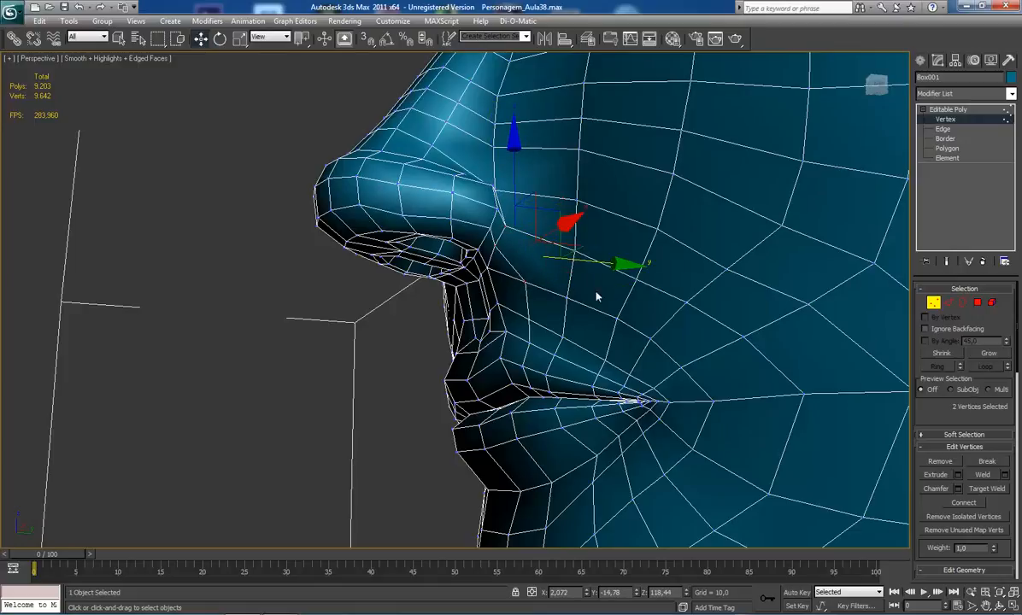
click(962, 502)
alt+middle_drag(563, 297, 492, 267)
click(512, 268)
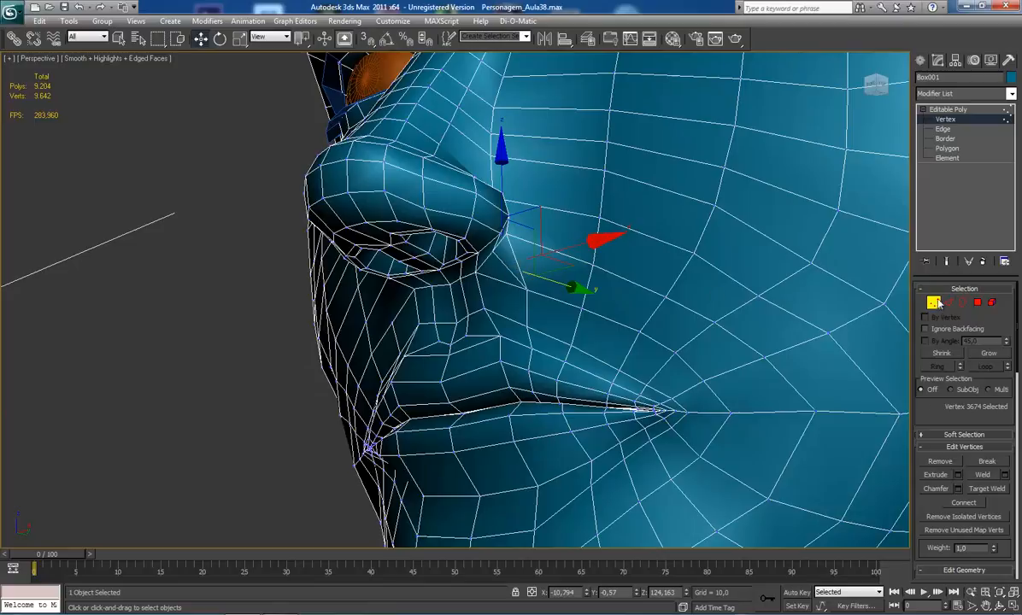
key(2)
click(498, 254)
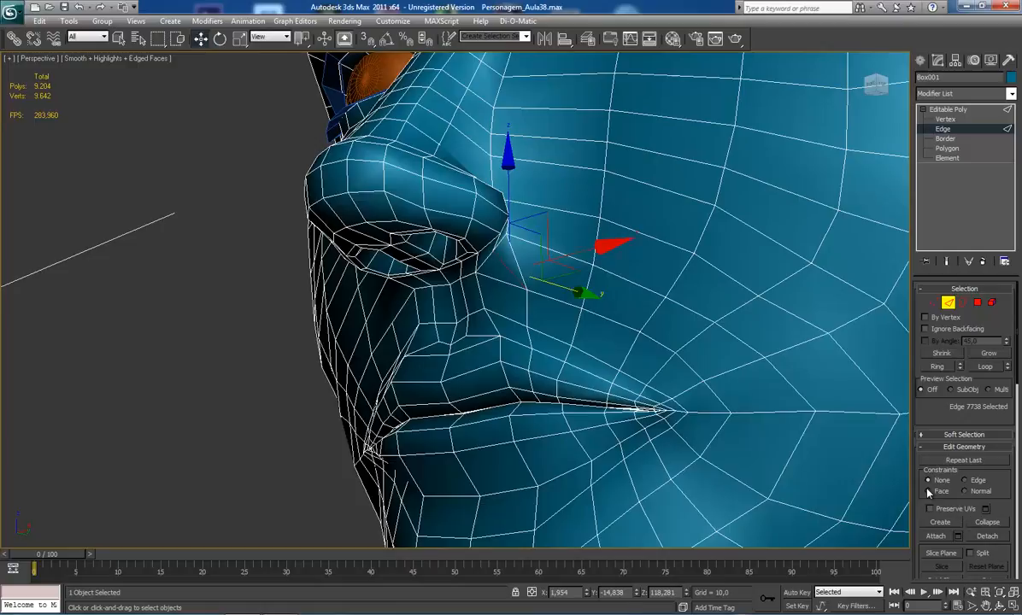
key(BackSpace)
- On the character's right side, connect the new edge line's top vertex to the vertex at the back of the nose wing
scroll(584, 271, down, 2)
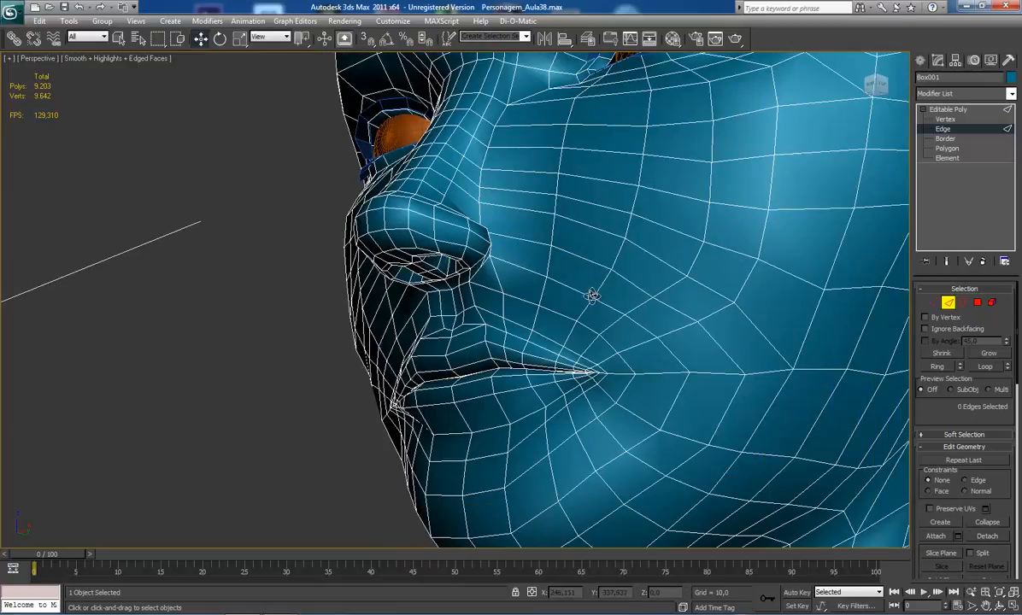
alt+middle_drag(590, 296, 437, 303)
scroll(437, 303, up, 2)
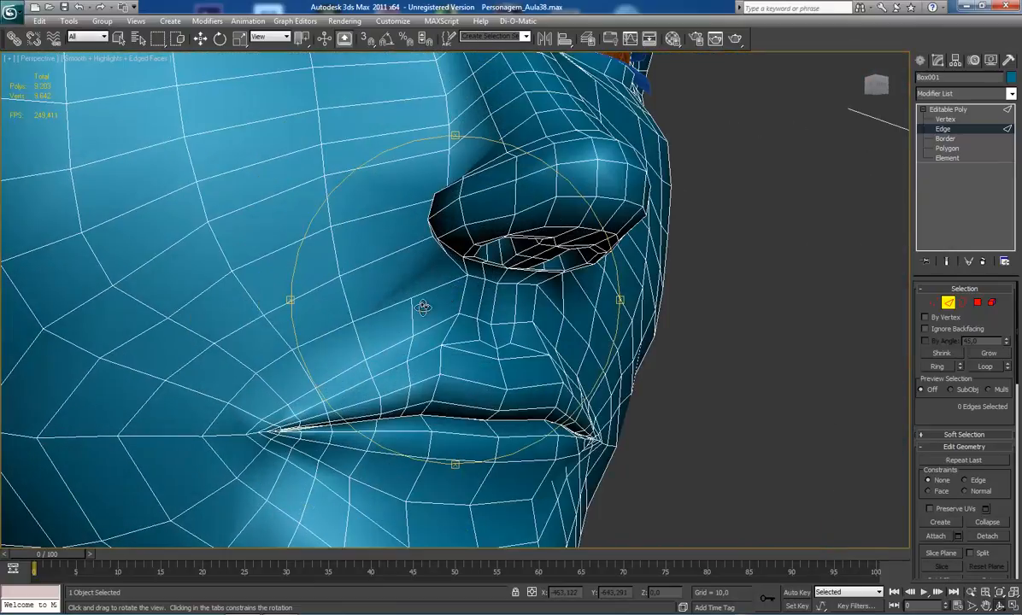
drag(433, 324, 450, 326)
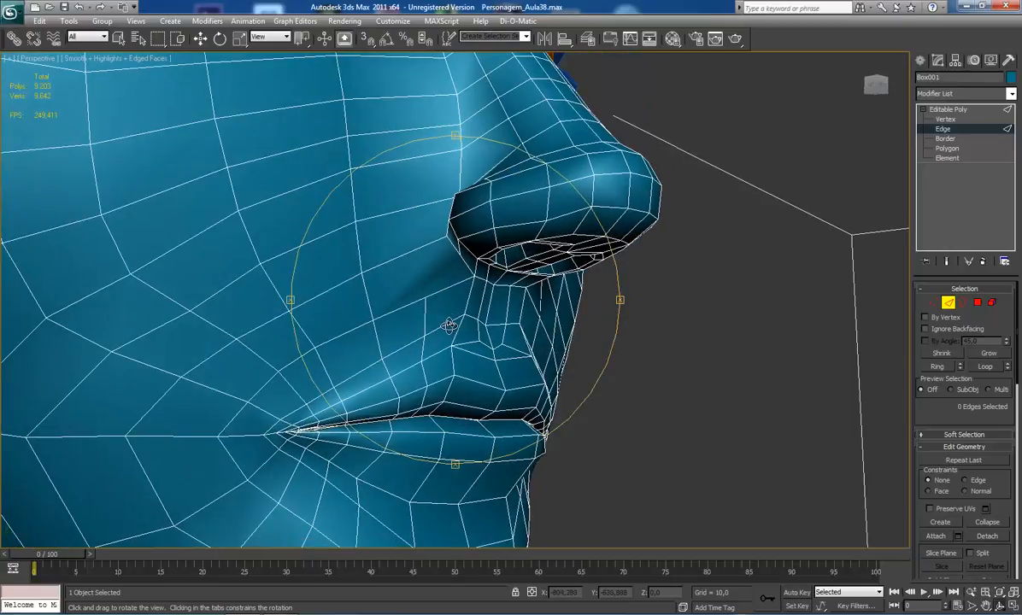
click(934, 303)
click(448, 238)
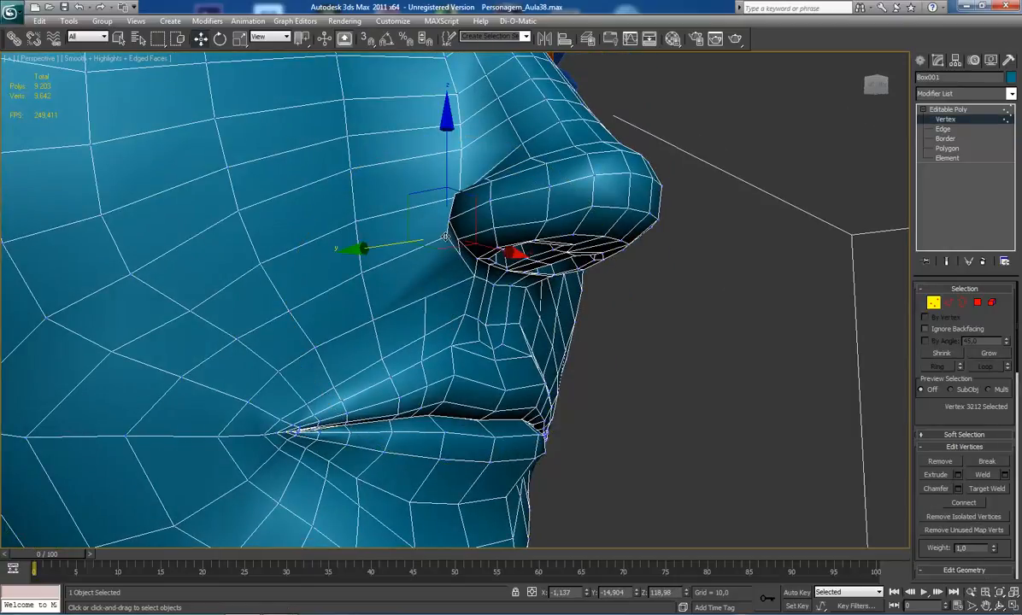
ctrl+click(426, 298)
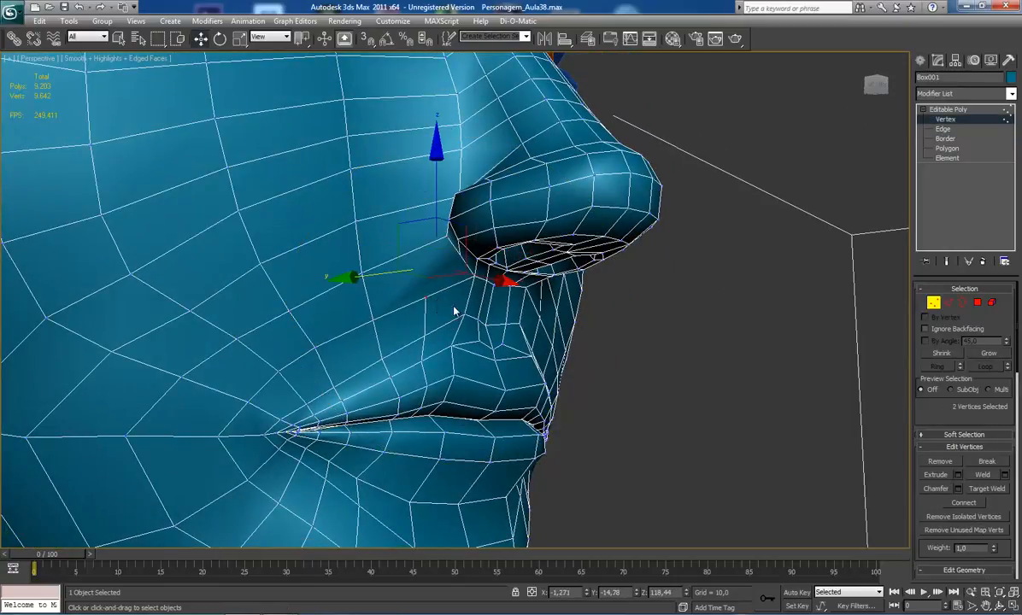
click(963, 502)
- Examine the edge flow around the nose and mouth from several angles, and leave vertex level
key(ctrl+r)
drag(465, 271, 406, 270)
scroll(406, 270, down, 10)
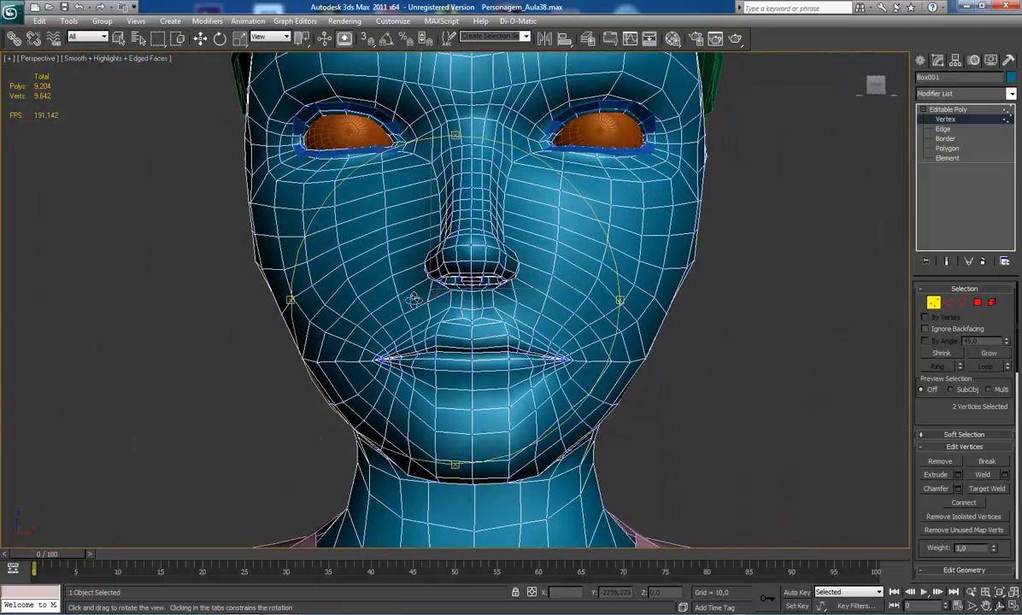
scroll(424, 305, up, 10)
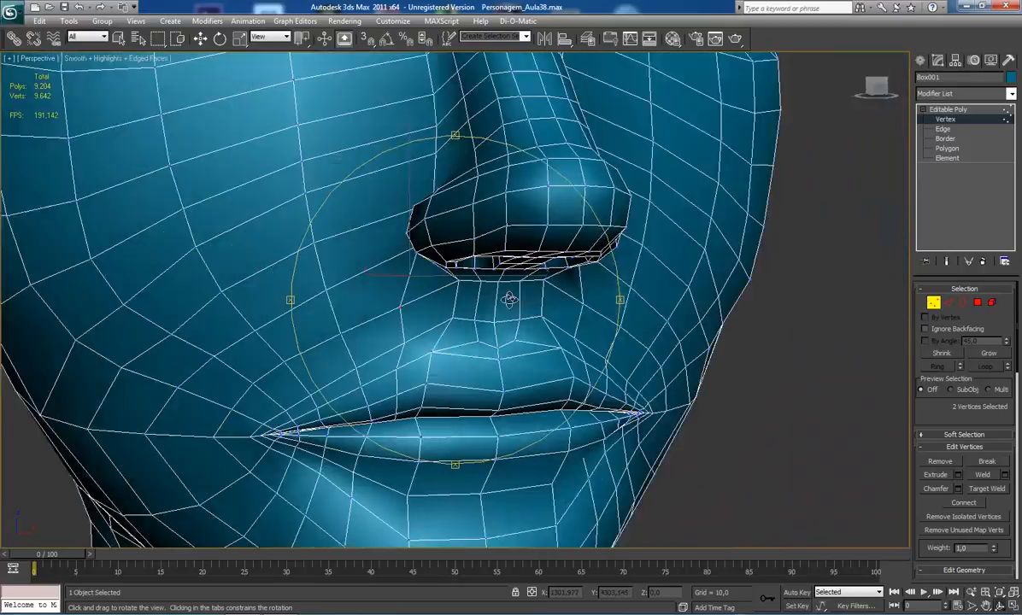
drag(509, 298, 452, 297)
scroll(468, 293, down, 3)
scroll(468, 293, down, 3)
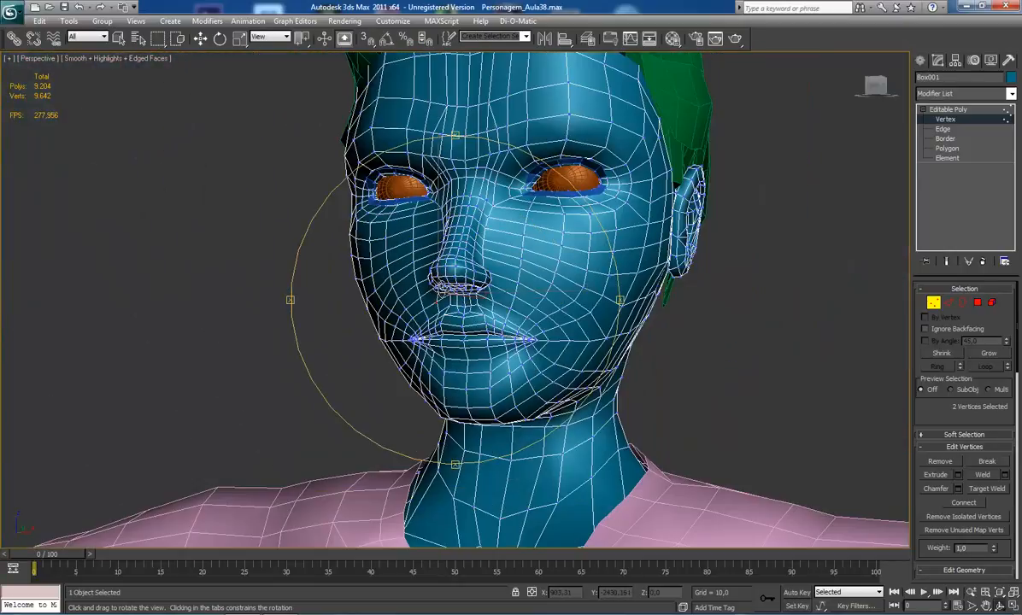
click(953, 111)
click(953, 118)
click(953, 110)
scroll(540, 262, up, 5)
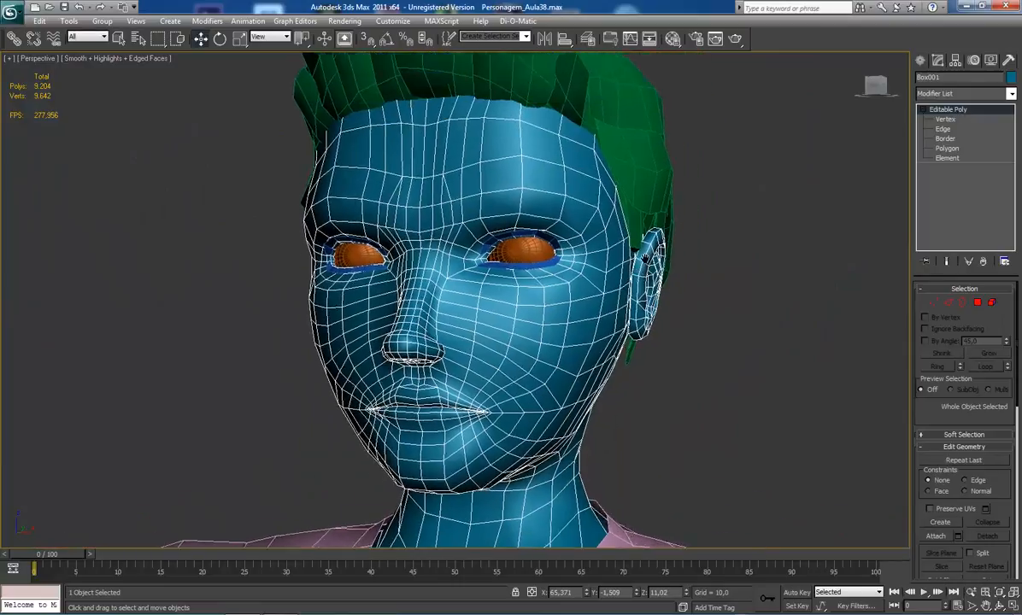
- Auto-smooth the upper and lower lash strips of the character's left eye with a threshold of 180, and leave element level
click(540, 262)
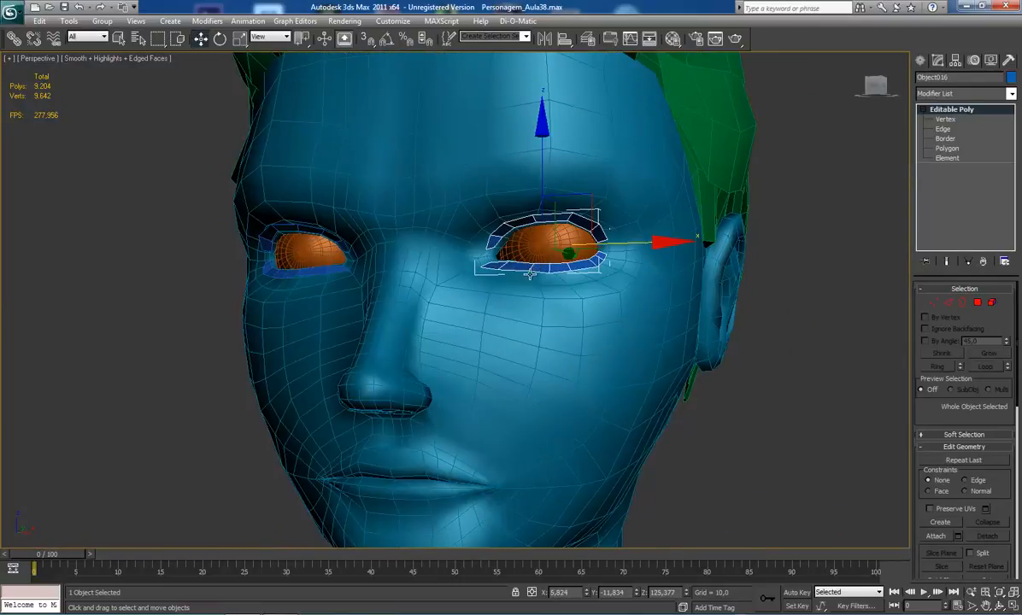
click(992, 303)
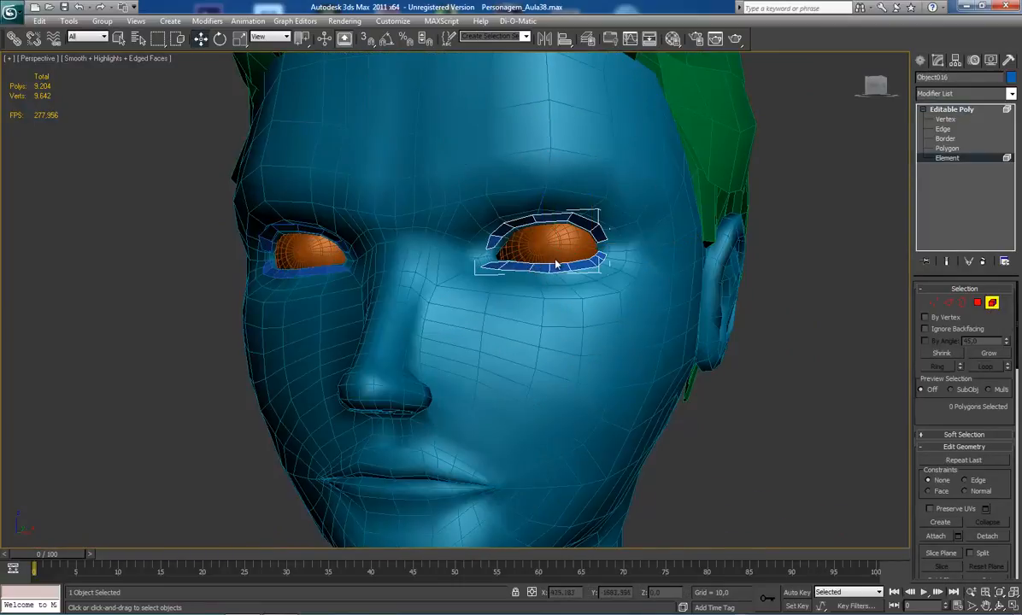
click(555, 267)
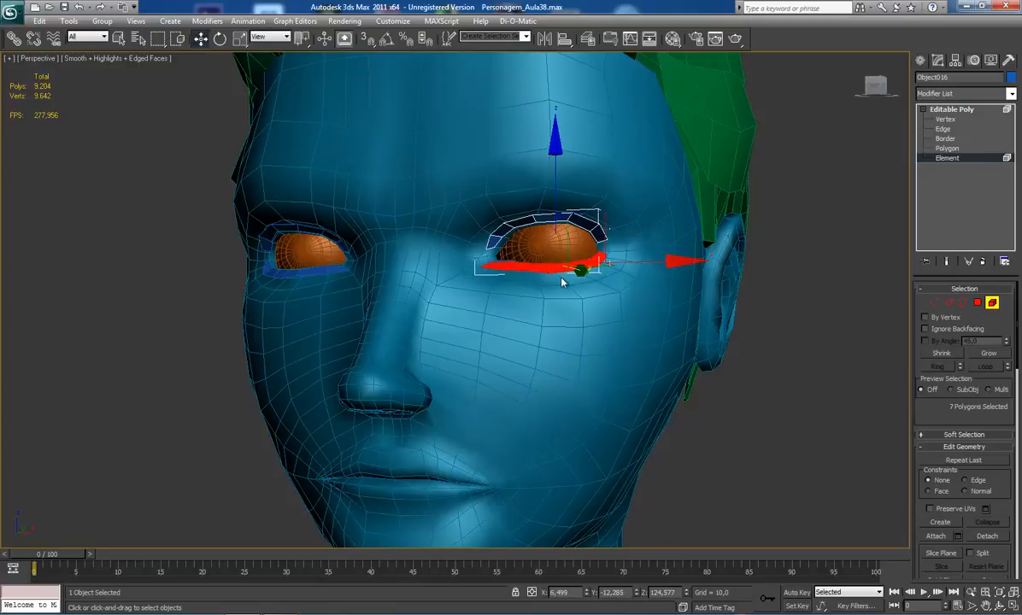
ctrl+click(544, 232)
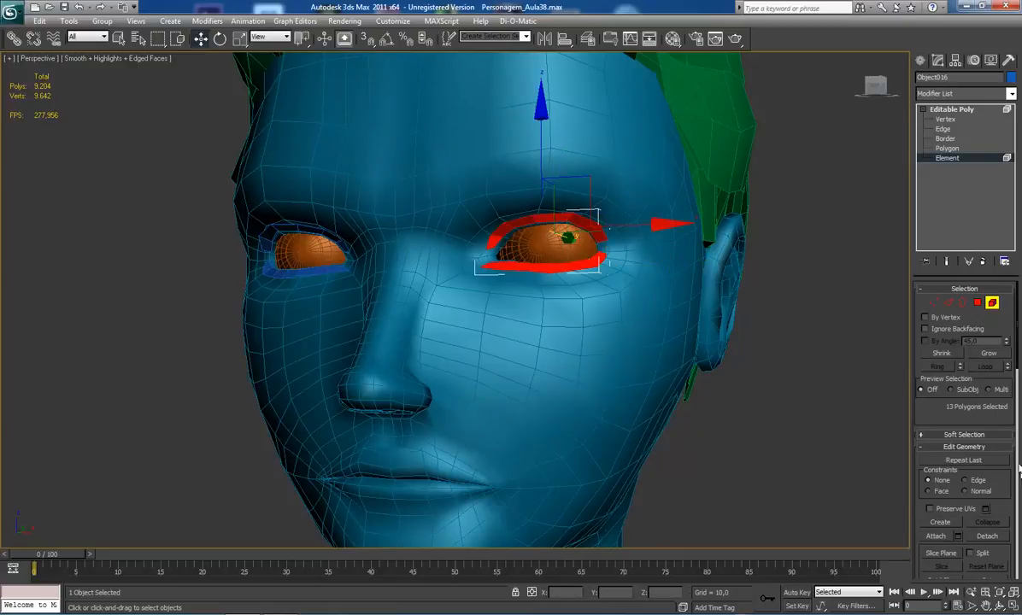
scroll(1018, 473, down, 5)
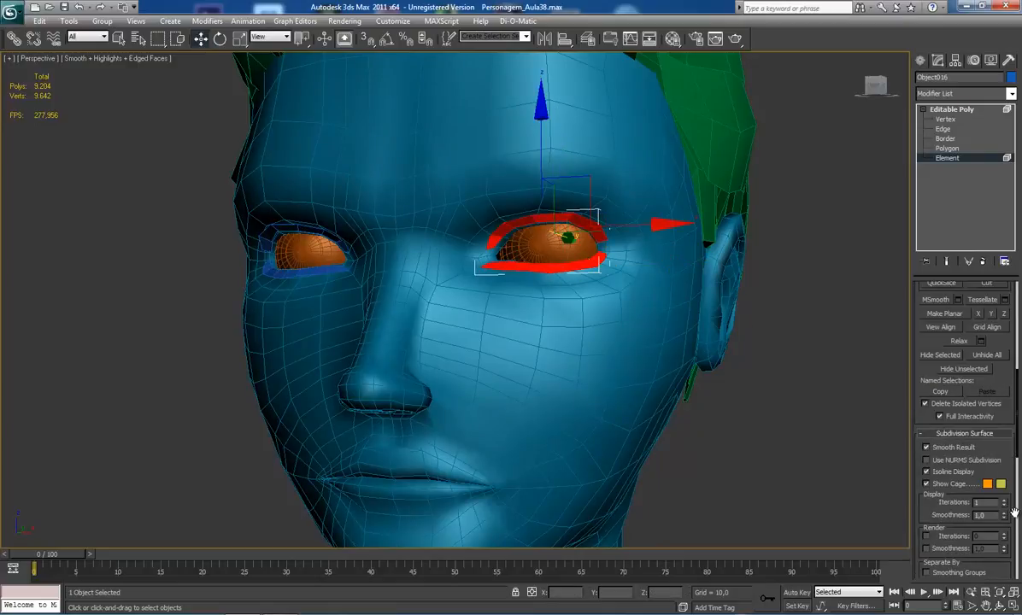
scroll(1013, 512, down, 5)
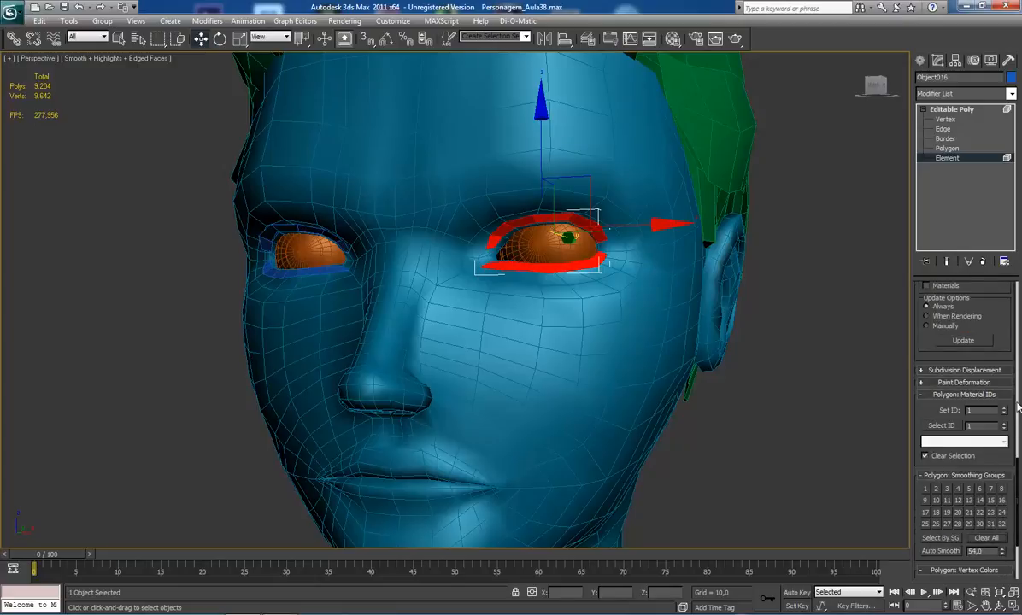
scroll(1016, 409, up, 3)
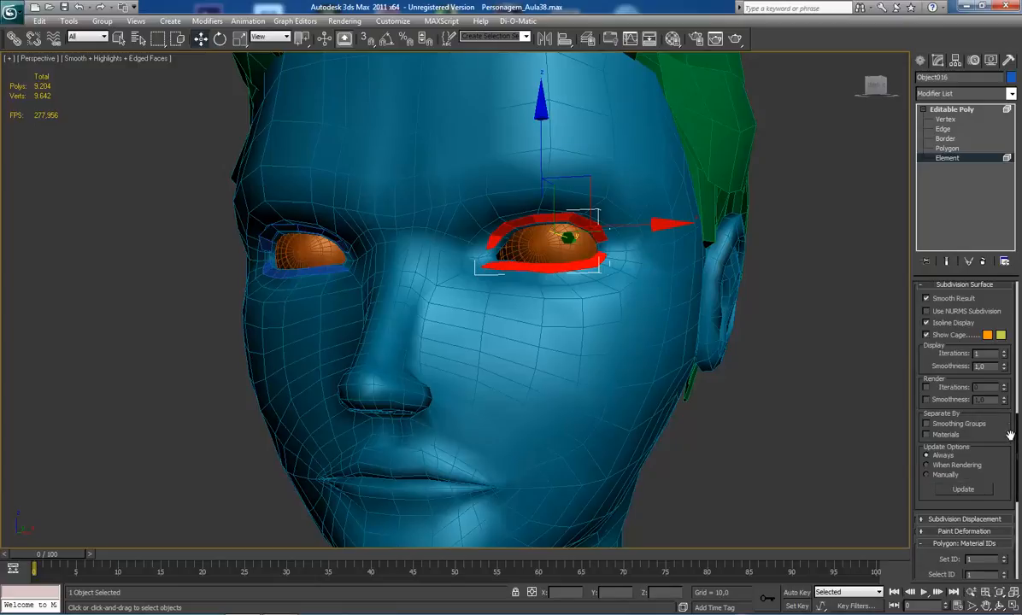
scroll(1016, 466, down, 5)
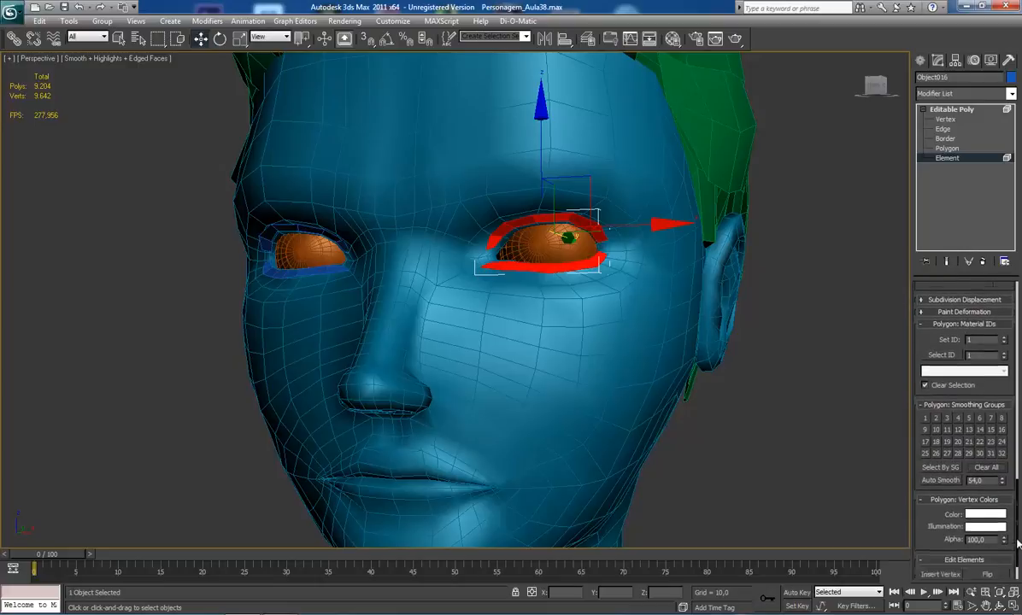
drag(1002, 459, 1018, 307)
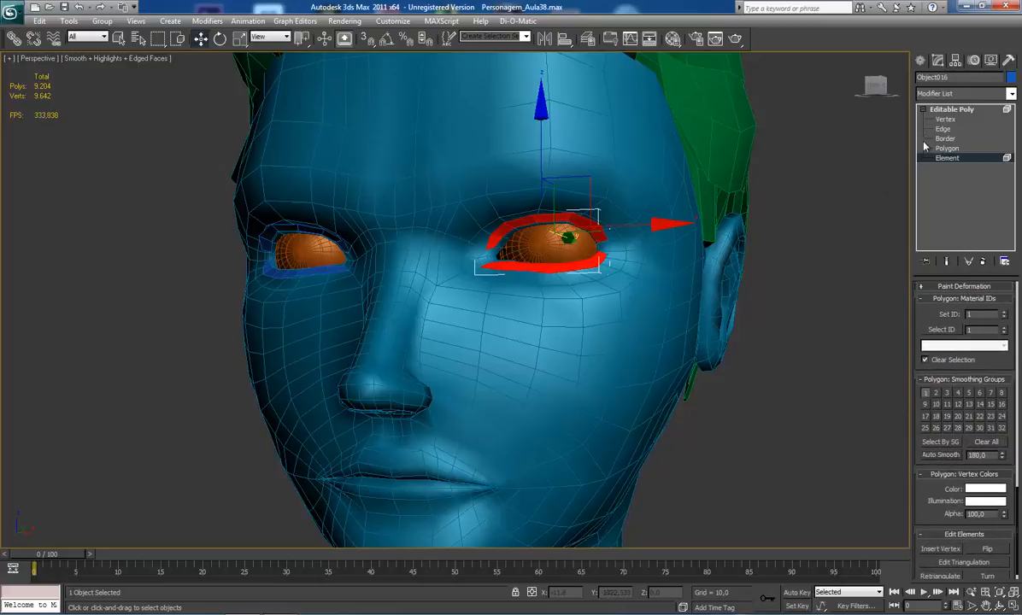
click(939, 109)
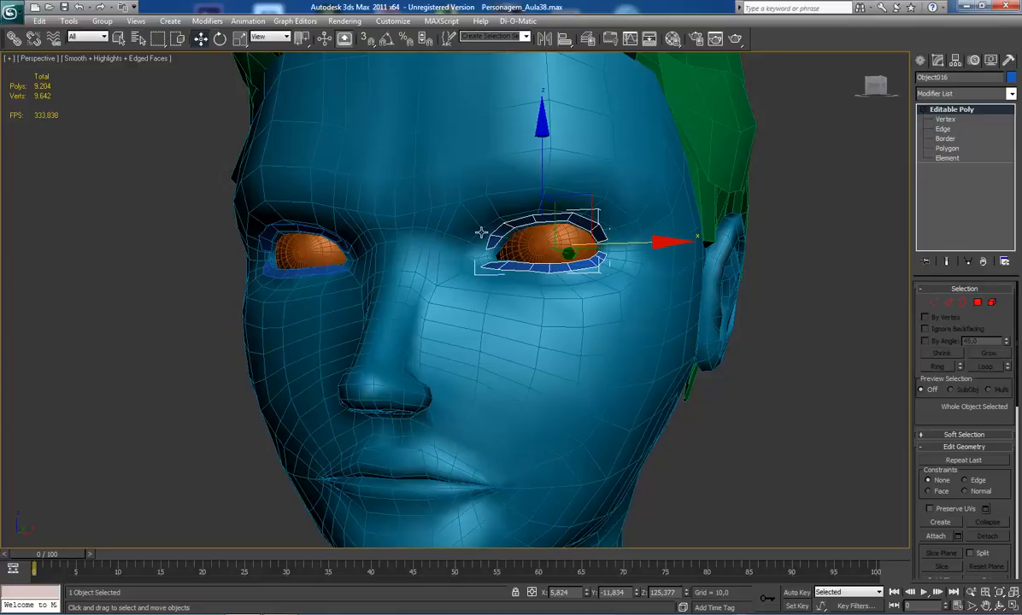
- Make the lash strips of the character's right eye an independent object, and turn off the edged-faces display
click(308, 272)
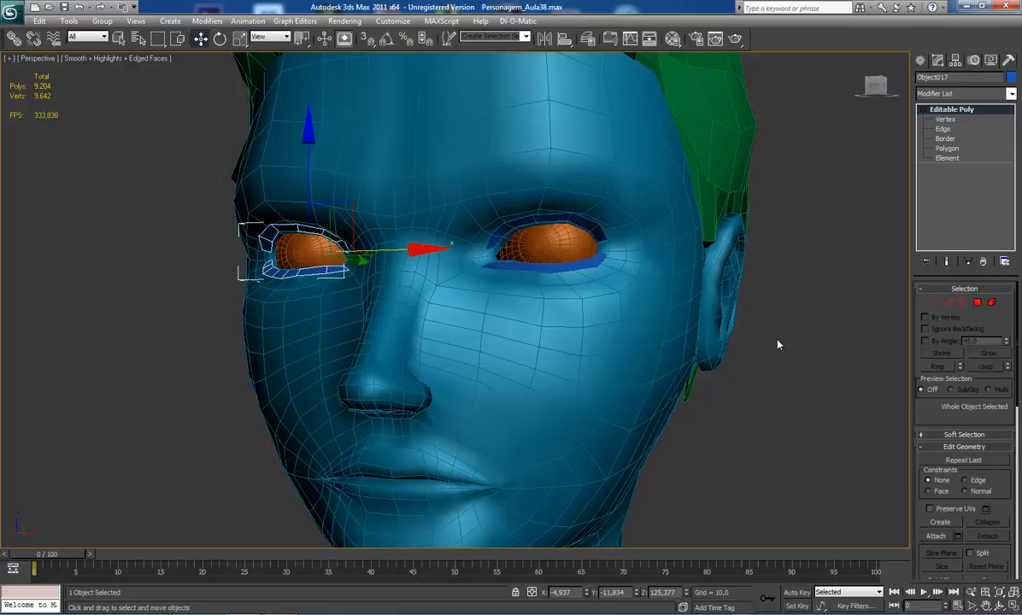
click(970, 263)
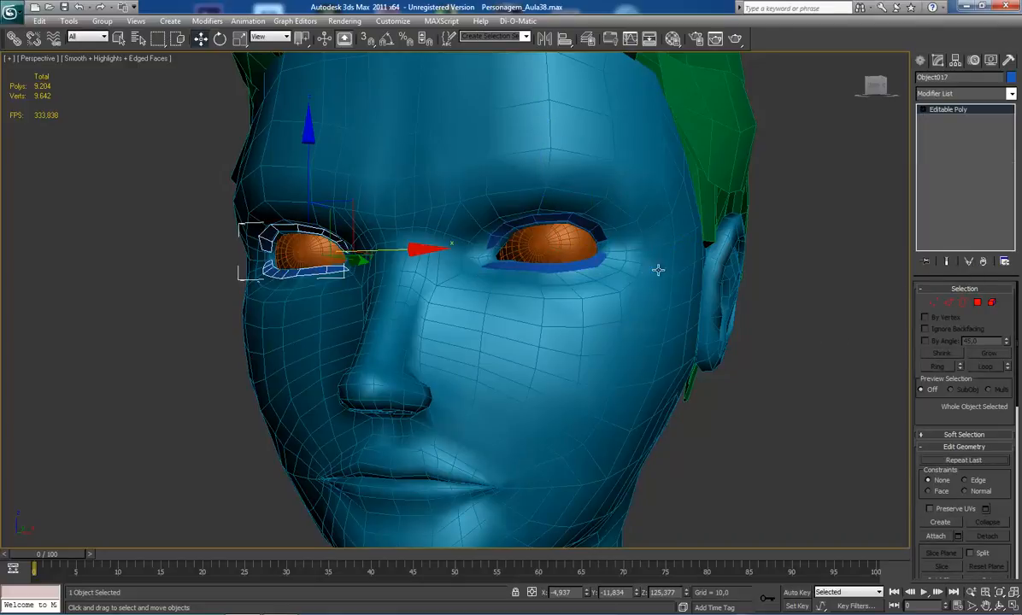
key(F4)
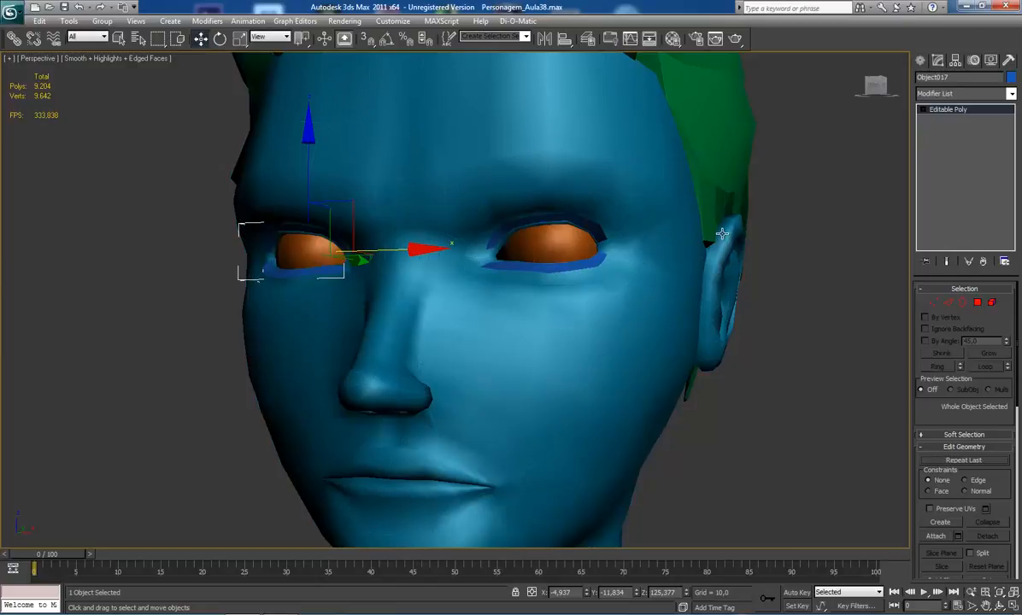
- Examine the shaded head and upper body from several angles and distances, and clear the selection
scroll(722, 233, down, 2)
key(ctrl+r)
scroll(468, 319, down, 4)
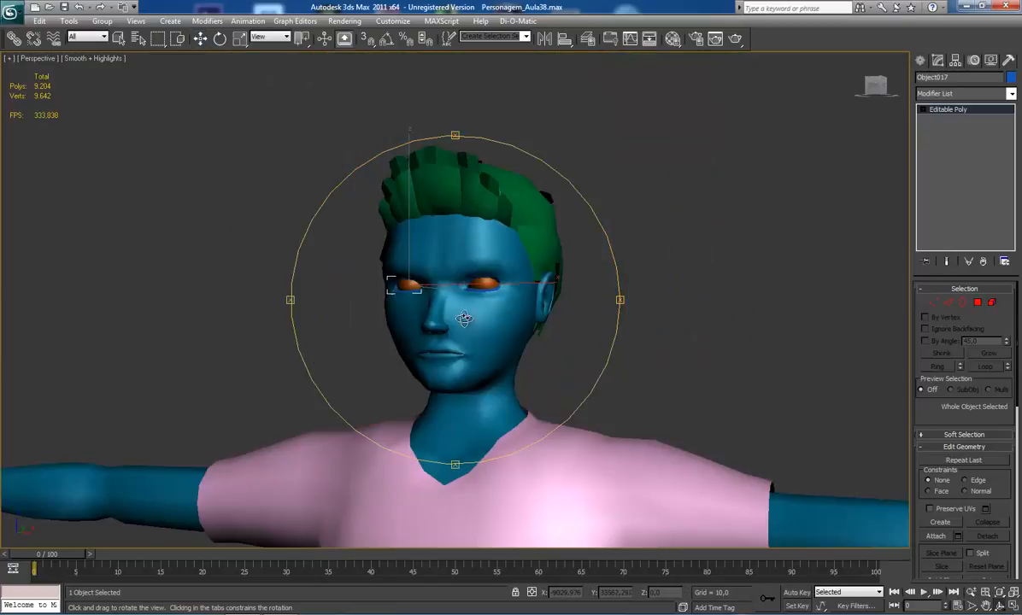
drag(463, 320, 491, 319)
scroll(497, 338, up, 1)
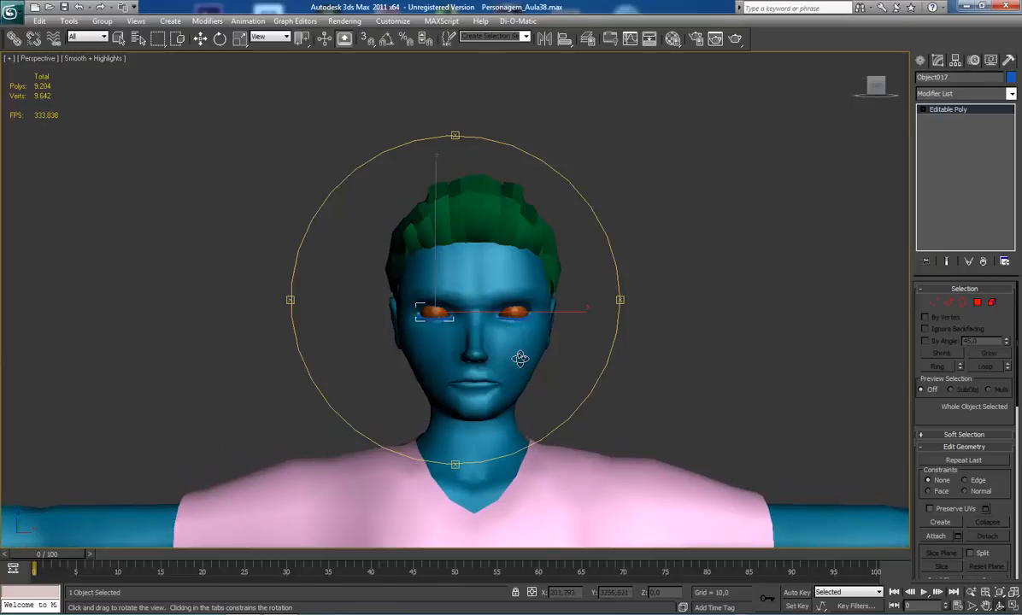
scroll(513, 358, up, 3)
scroll(526, 357, down, 3)
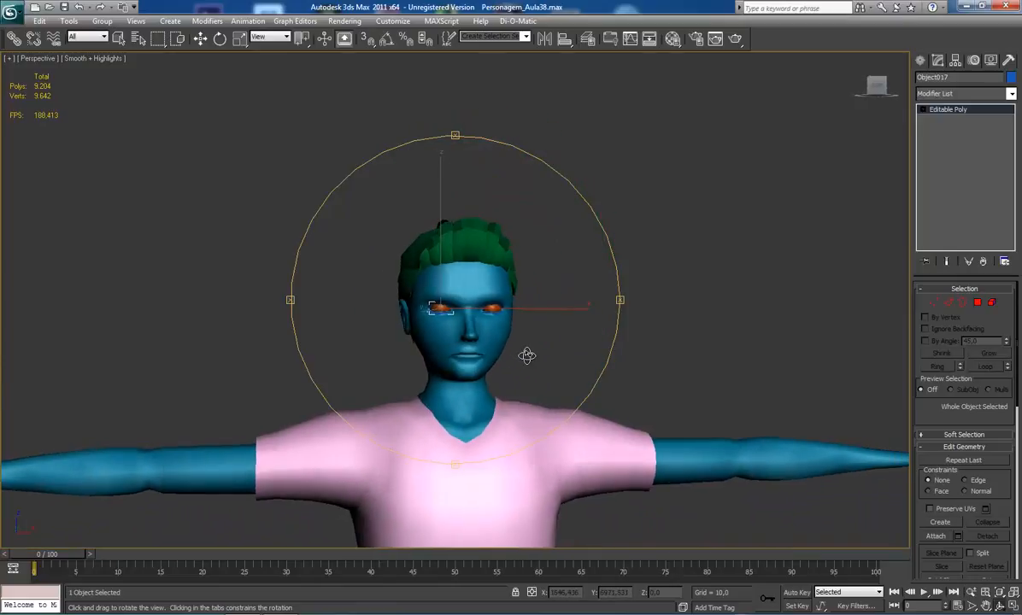
middle_drag(499, 333, 520, 301)
scroll(520, 301, down, 3)
scroll(520, 300, up, 3)
drag(520, 304, 568, 317)
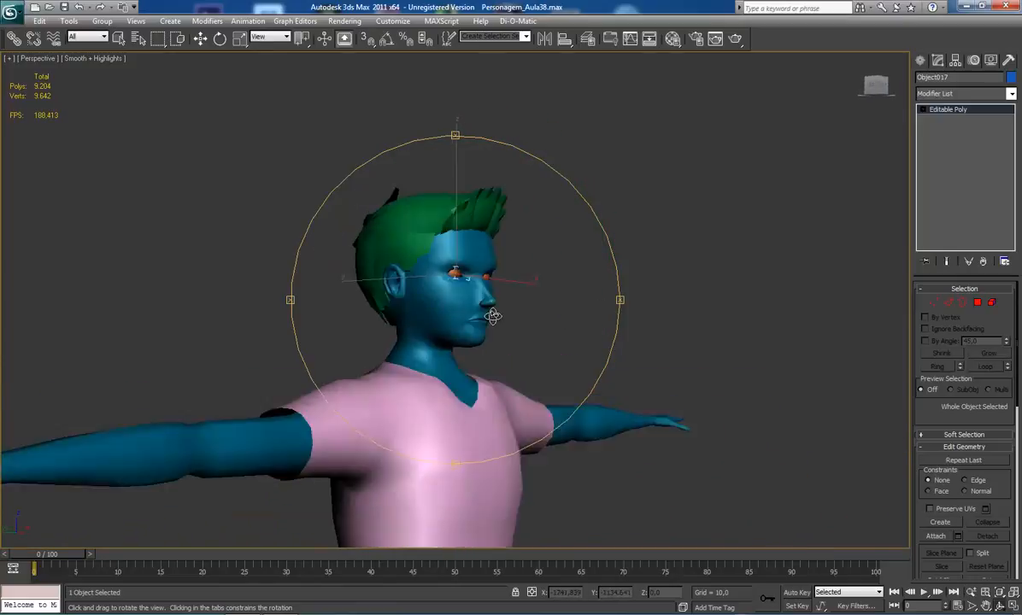
mouse_move(492, 317)
mouse_down()
mouse_move(414, 314)
mouse_move(489, 334)
mouse_up()
scroll(484, 304, down, 3)
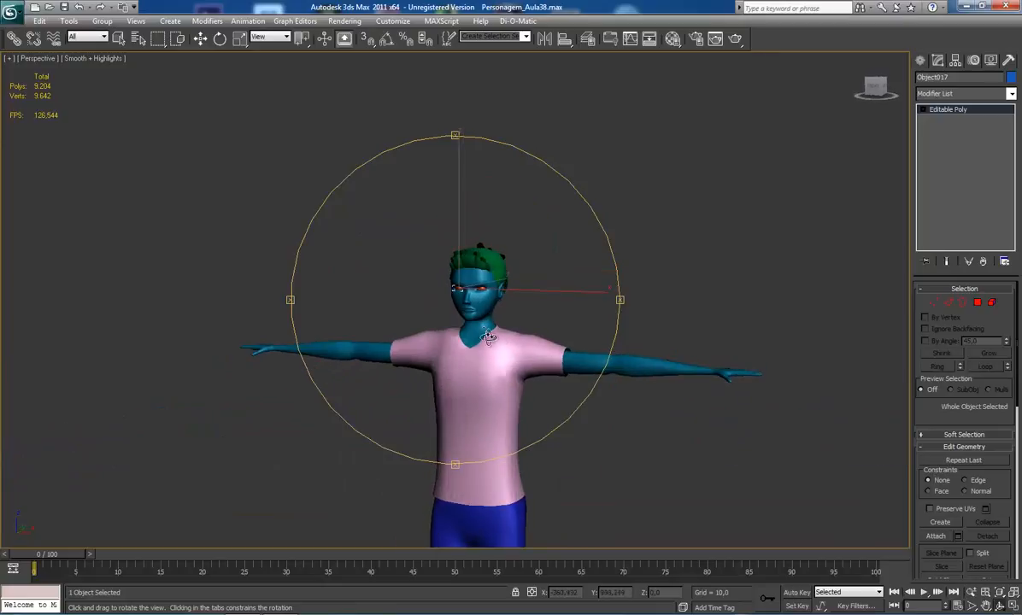
scroll(498, 340, up, 3)
scroll(492, 329, up, 3)
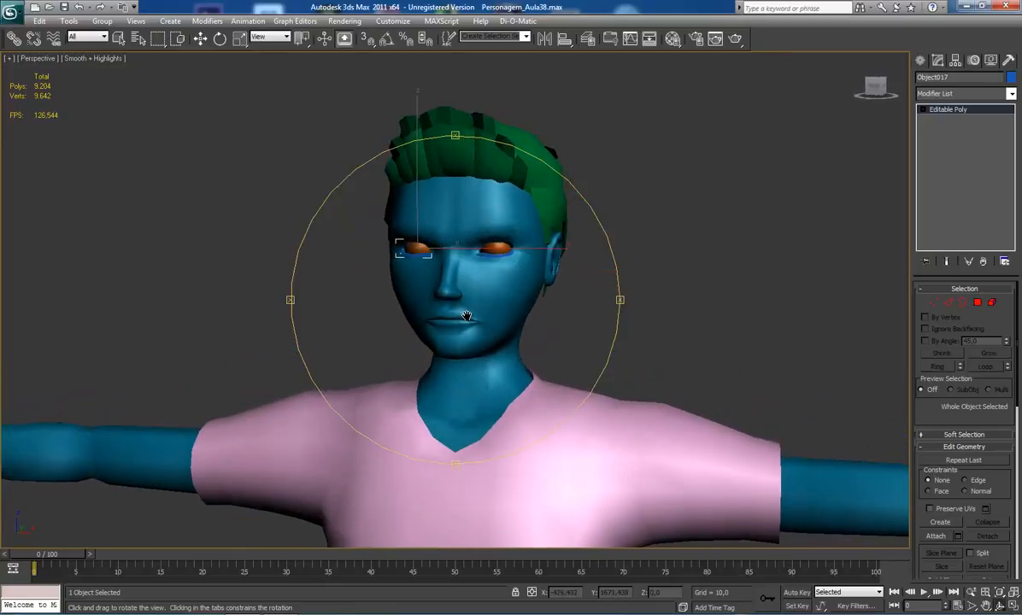
right_click(586, 294)
click(595, 285)
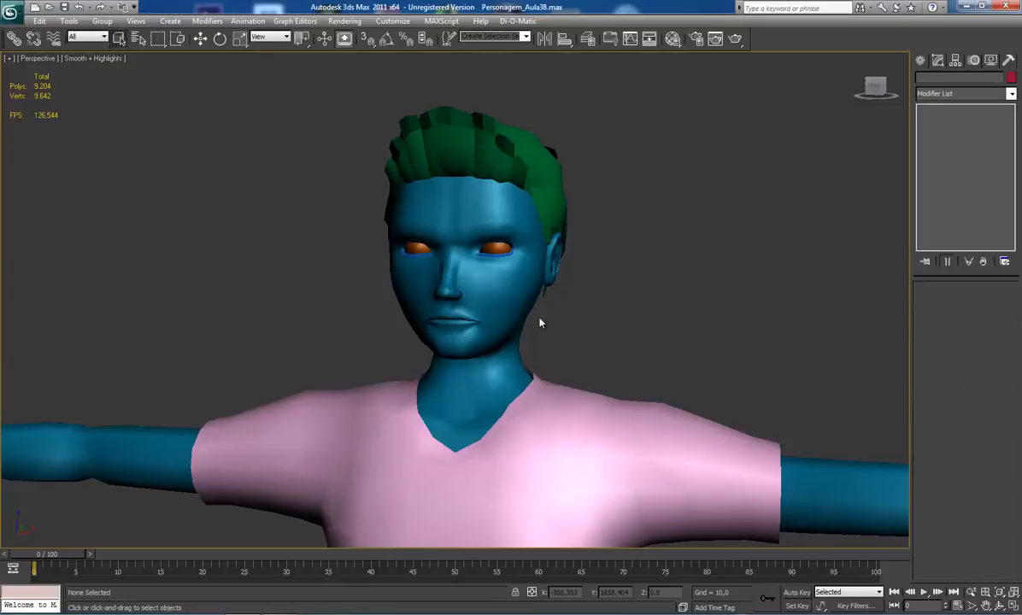
scroll(539, 322, down, 5)
scroll(439, 247, up, 3)
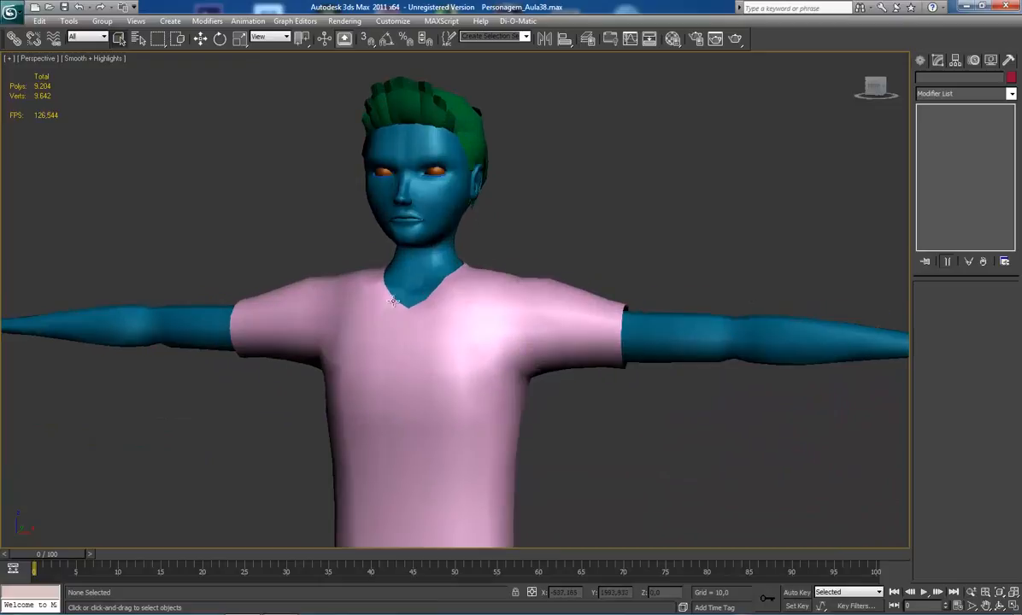
scroll(432, 325, up, 3)
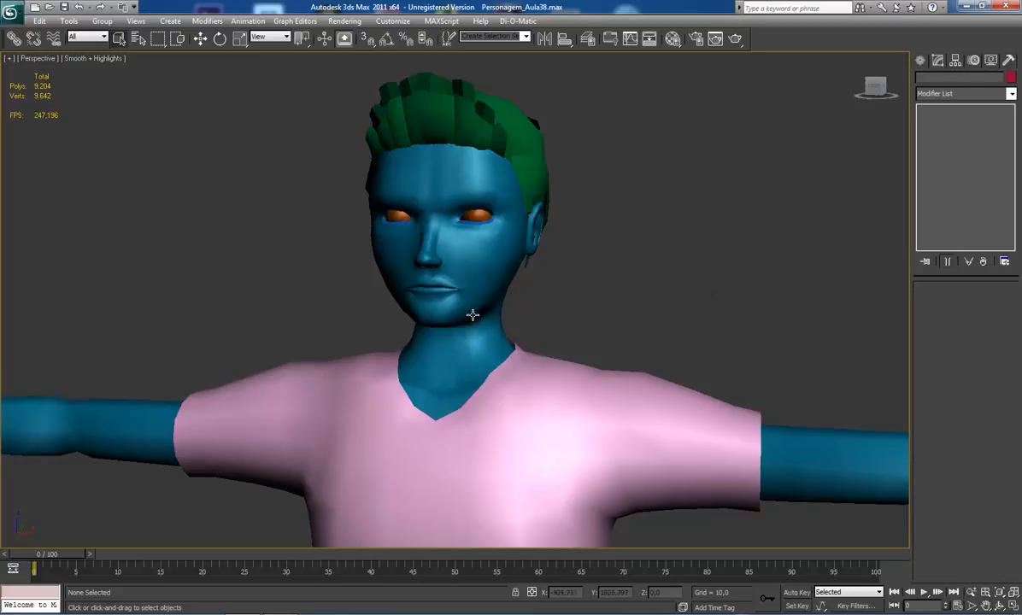
scroll(465, 299, down, 2)
scroll(467, 297, up, 2)
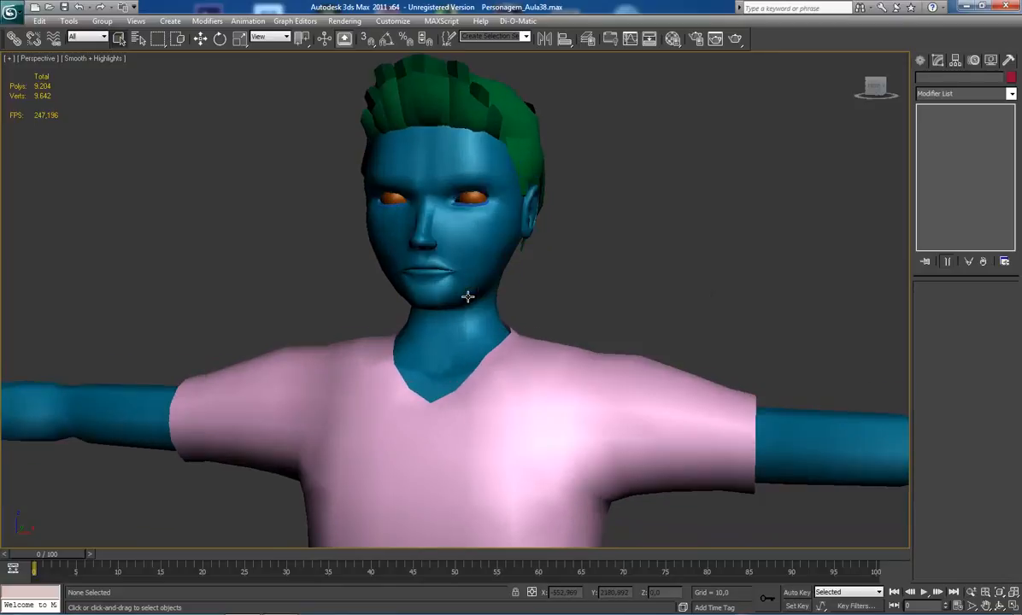